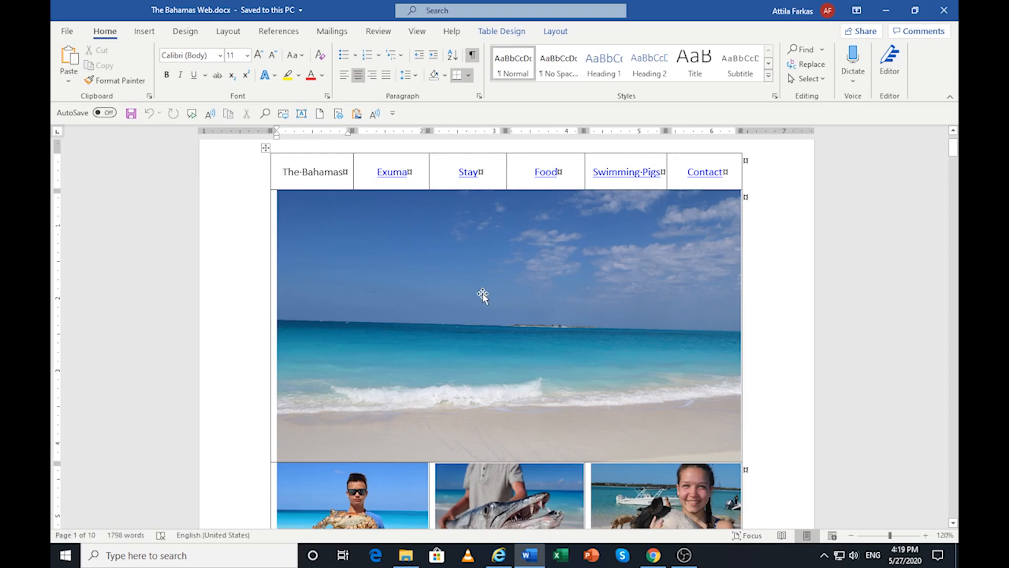
Examine the finished Bahamas page layout, including the link row, large beach picture, three smaller pictures, description text and video link
{"action": "left_click", "coordinate": [483, 269]}
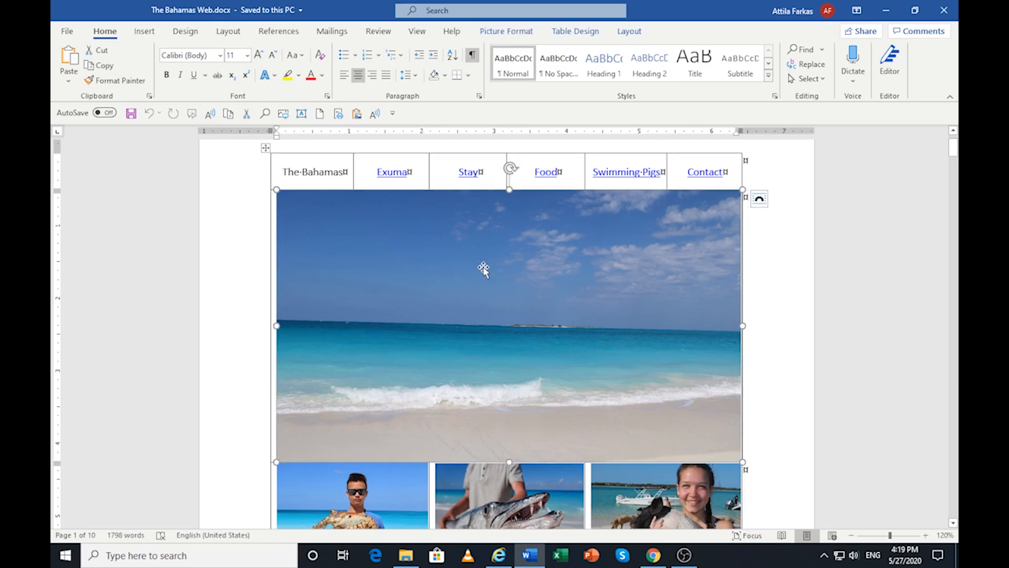
{"action": "scroll", "coordinate": [483, 270], "scroll_direction": "down", "scroll_amount": 1}
{"action": "scroll", "coordinate": [483, 269], "scroll_direction": "down", "scroll_amount": 2}
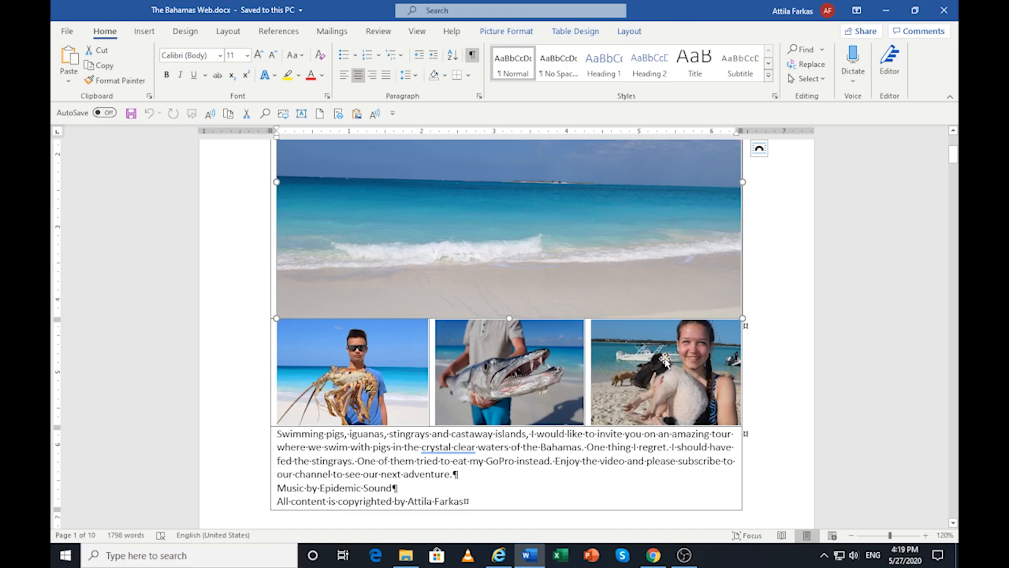
{"action": "scroll", "coordinate": [494, 358], "scroll_direction": "down", "scroll_amount": 2}
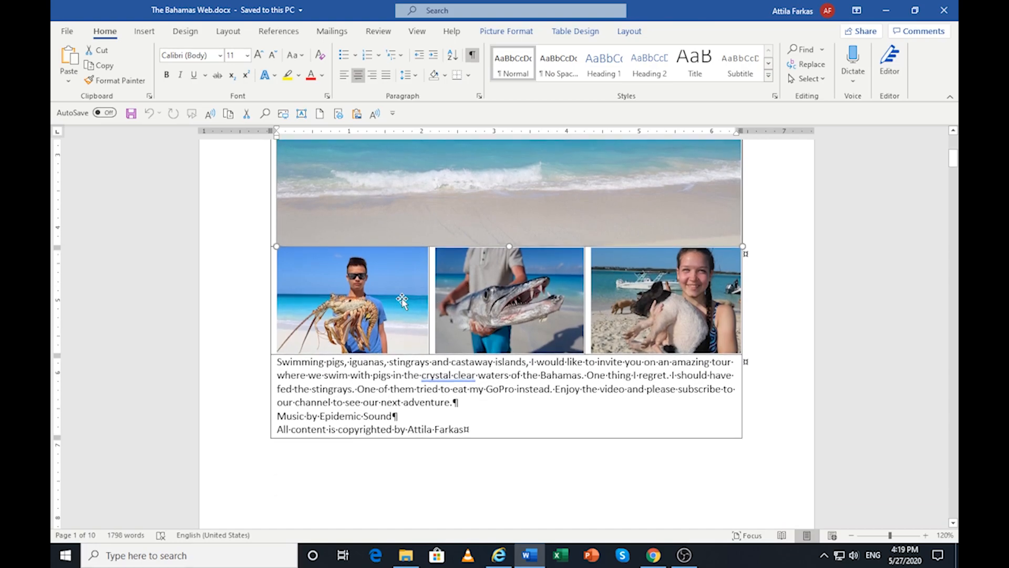
{"action": "scroll", "coordinate": [404, 303], "scroll_direction": "down", "scroll_amount": 8}
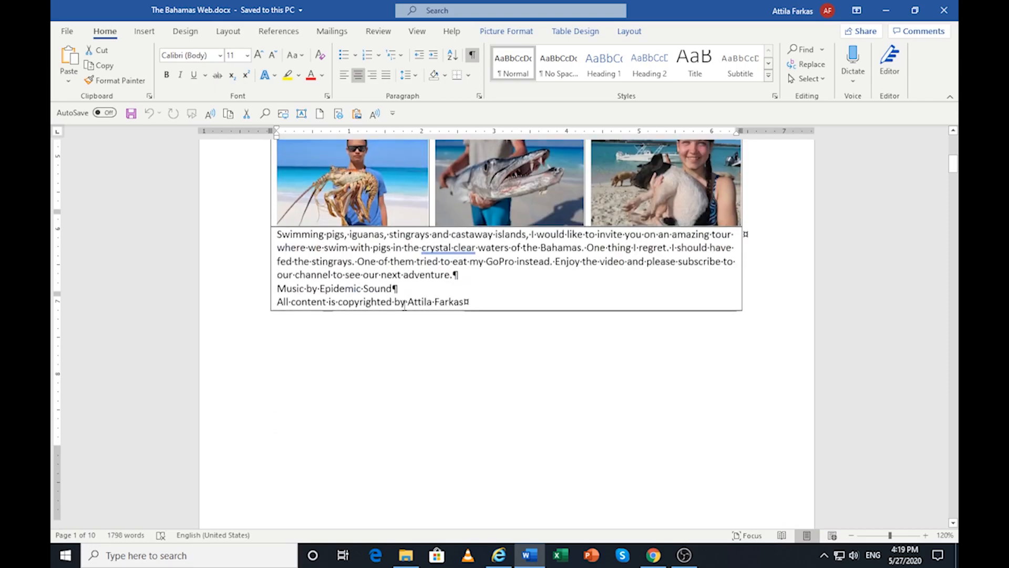
{"action": "scroll", "coordinate": [406, 304], "scroll_direction": "down", "scroll_amount": 4}
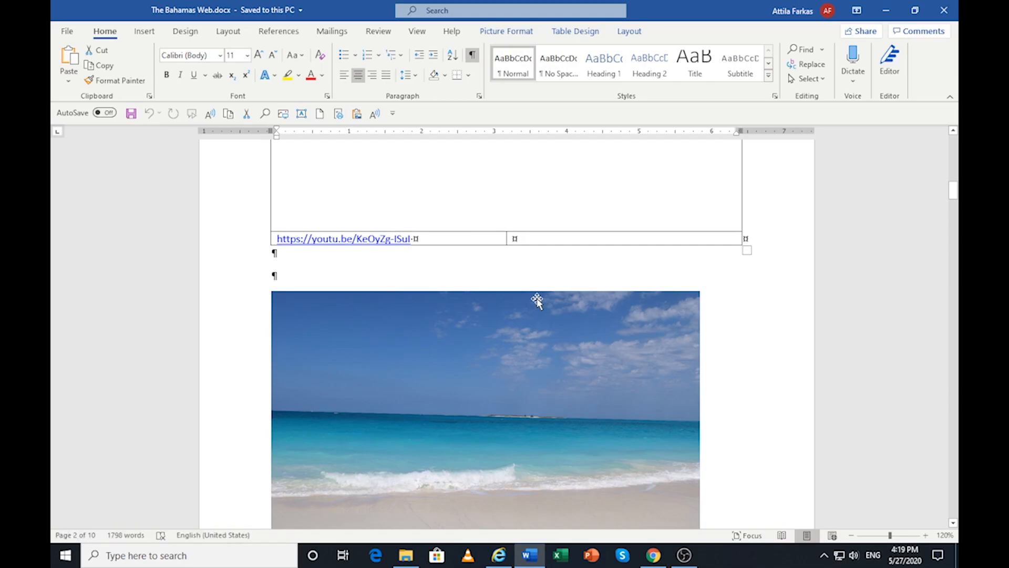
{"action": "scroll", "coordinate": [536, 299], "scroll_direction": "up", "scroll_amount": 10}
{"action": "scroll", "coordinate": [535, 300], "scroll_direction": "up", "scroll_amount": 3}
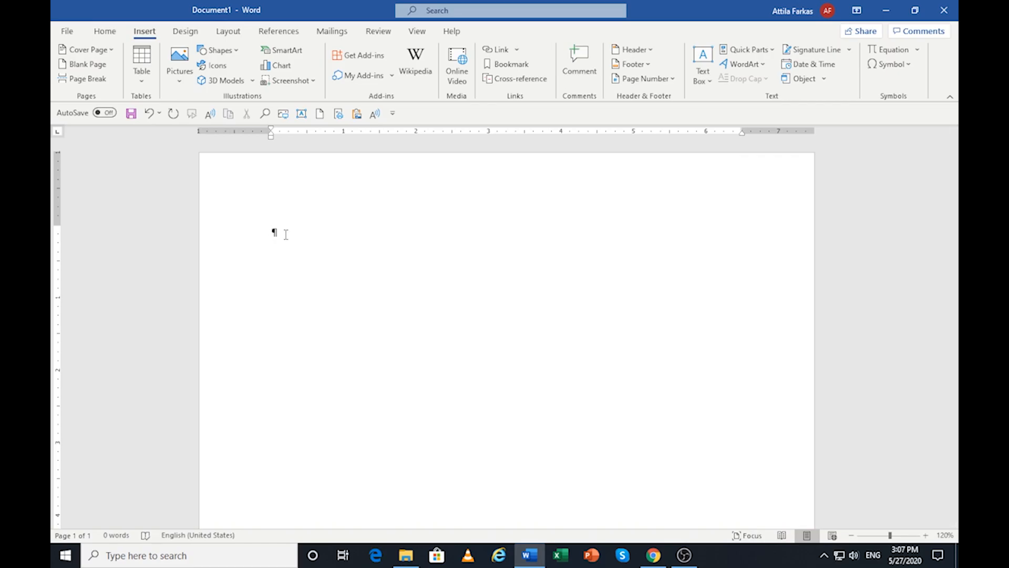
Switch to Chrome and review the source pages: the Exuma Wikipedia article, bahamas.com and the YouTube Studio video details
{"action": "left_click", "coordinate": [654, 558]}
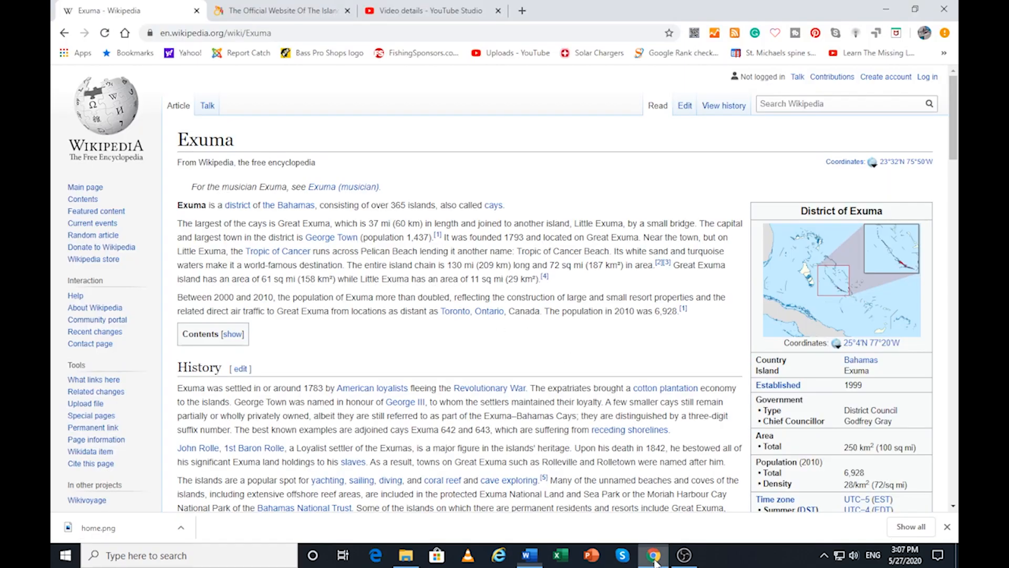
{"action": "left_click", "coordinate": [236, 14]}
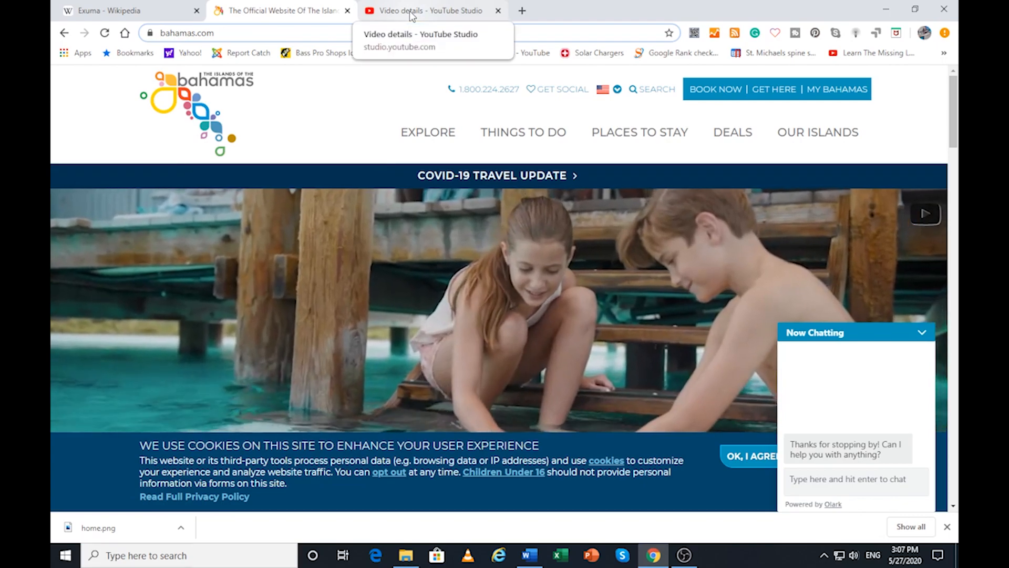
{"action": "left_click", "coordinate": [411, 13]}
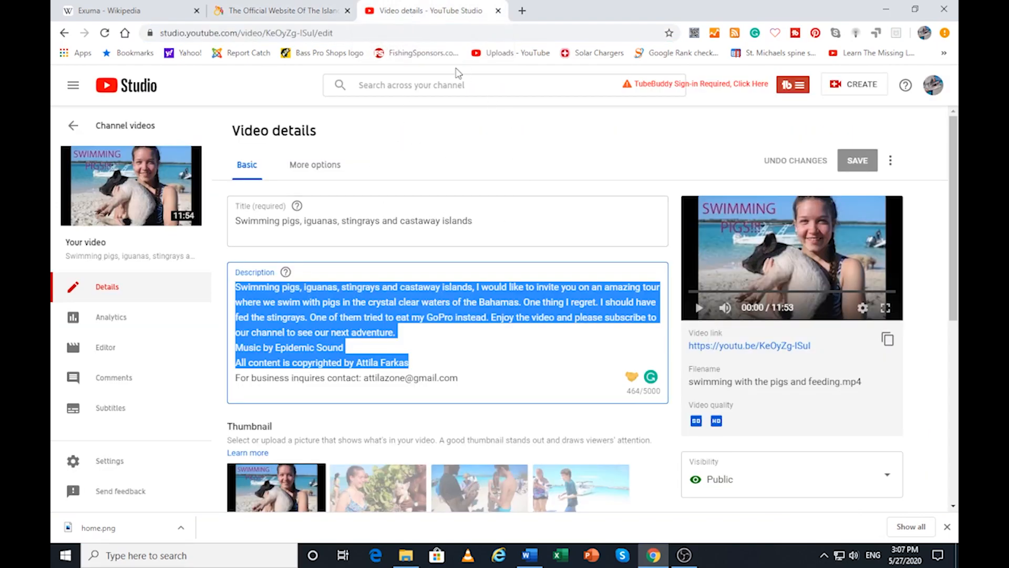
{"action": "left_click", "coordinate": [273, 13]}
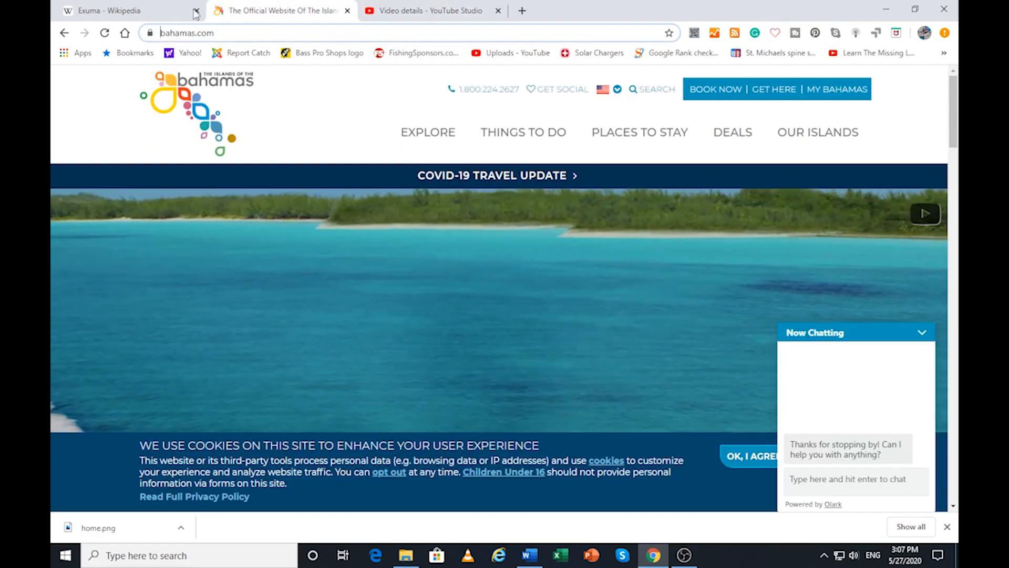
{"action": "left_click", "coordinate": [139, 13]}
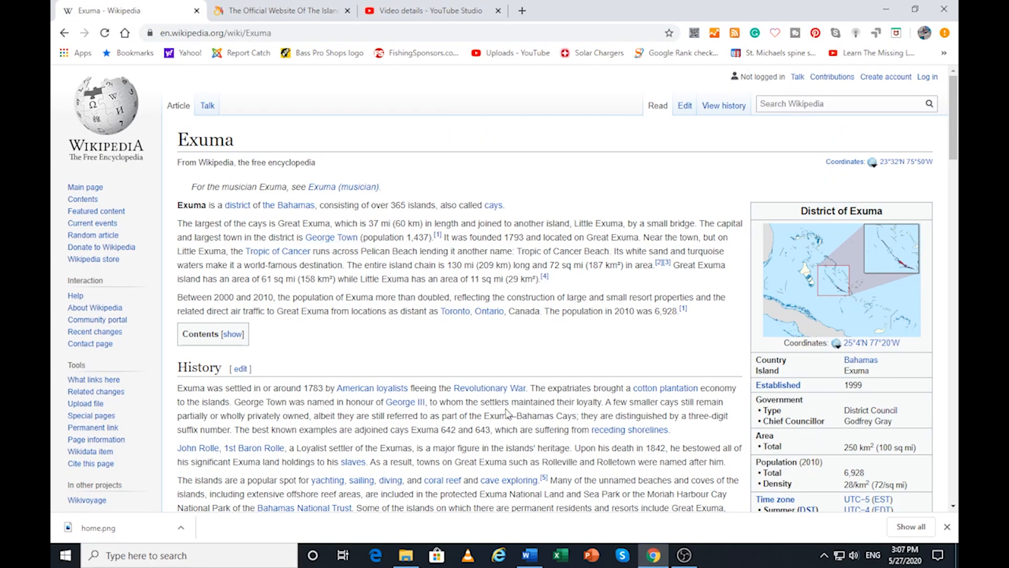
Switch back to the blank Word document and insert a table with 6 columns and 8 rows
{"action": "left_click", "coordinate": [530, 557]}
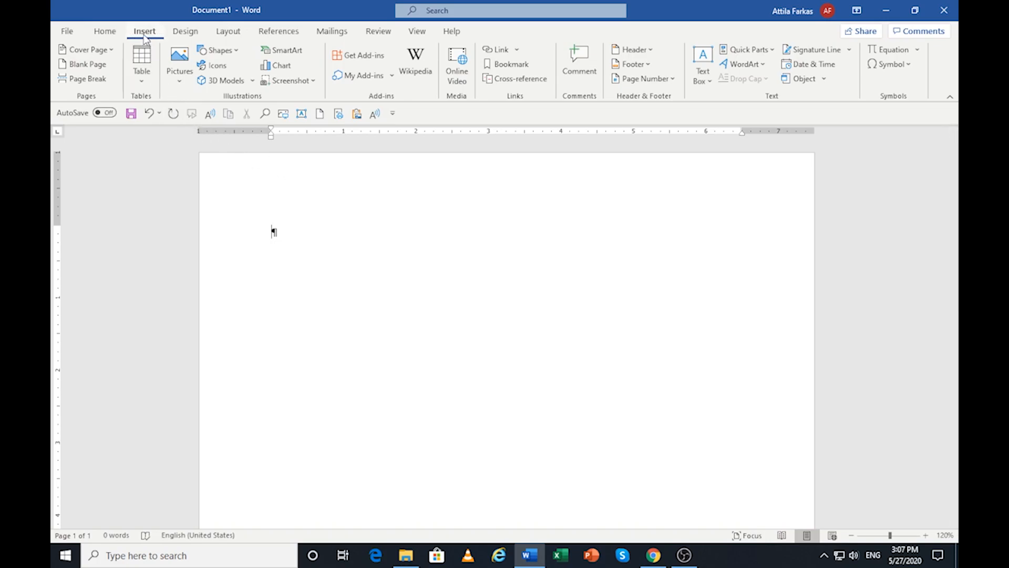
{"action": "left_click", "coordinate": [145, 83]}
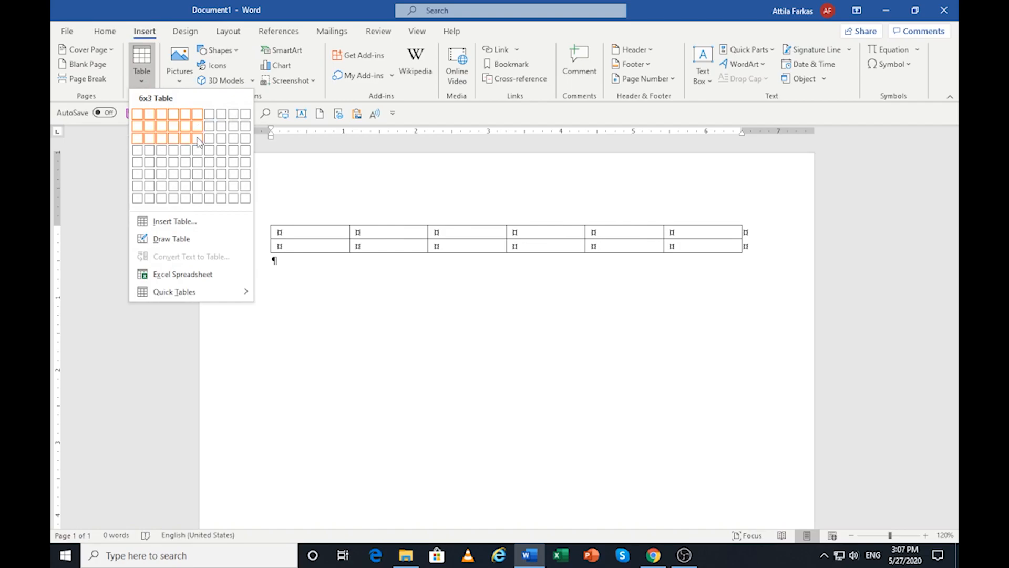
{"action": "left_click", "coordinate": [198, 200]}
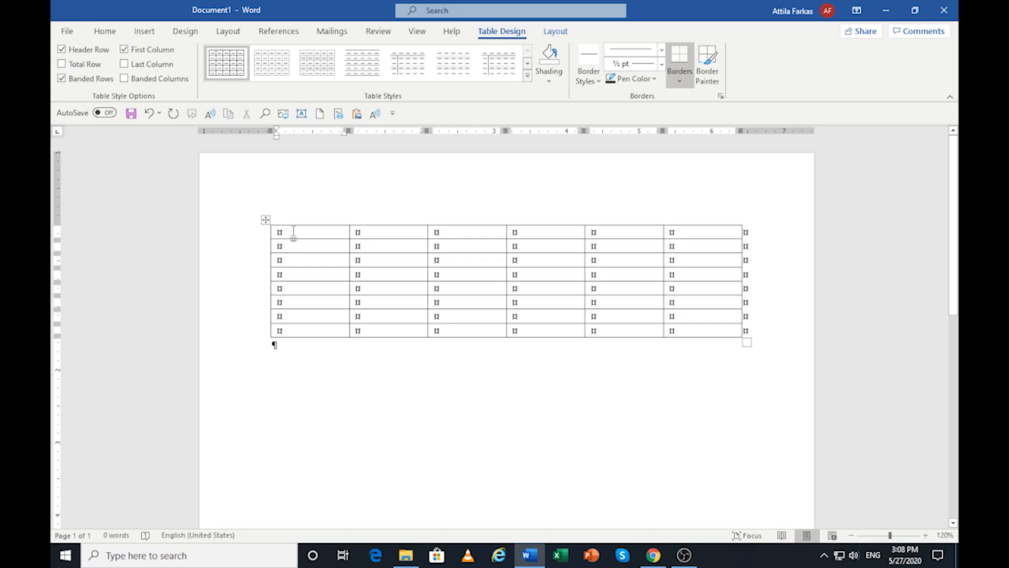
Add rows to the end of the table until it nearly fills the first page
{"action": "key", "text": "Tab"}
{"action": "key", "text": "Tab"}
{"action": "key", "text": "Tab"}
{"action": "key", "text": "Tab"}
{"action": "key", "text": "Tab"}
{"action": "key", "text": "Tab"}
{"action": "key", "text": "Tab"}
{"action": "key", "text": "Tab"}
{"action": "key", "text": "Tab"}
{"action": "key", "text": "Tab"}
{"action": "key", "text": "Tab"}
{"action": "key", "text": "Tab"}
{"action": "key", "text": "Tab"}
{"action": "key", "text": "Tab"}
{"action": "key", "text": "Tab"}
{"action": "key", "text": "Tab"}
{"action": "key", "text": "Tab"}
{"action": "key", "text": "Tab"}
{"action": "key", "text": "Tab"}
{"action": "key", "text": "Tab"}
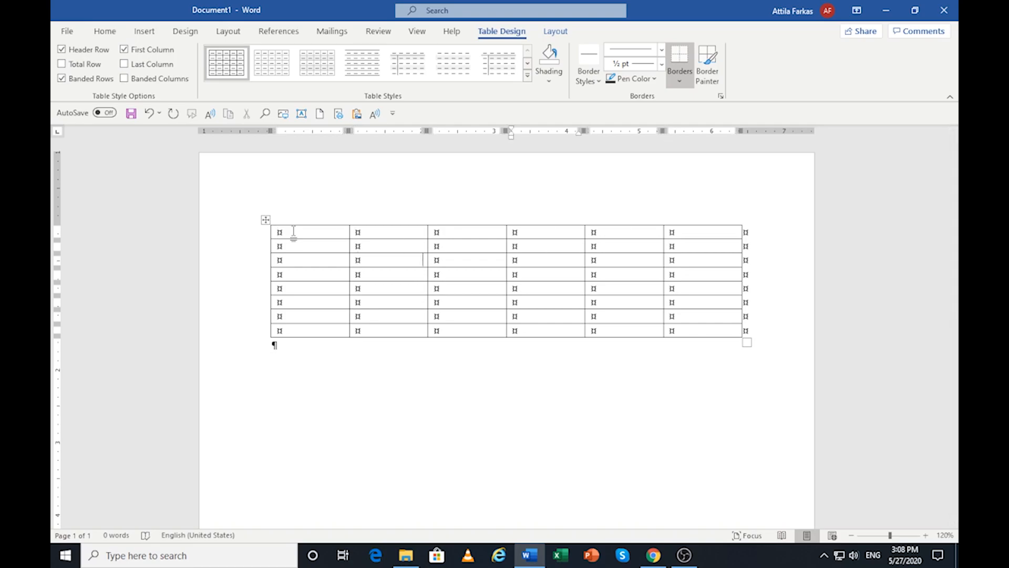
{"action": "key", "text": "Tab"}
{"action": "key", "text": "Tab"}
{"action": "key", "text": "Tab"}
{"action": "key", "text": "Tab"}
{"action": "key", "text": "Tab"}
{"action": "key", "text": "Tab"}
{"action": "key", "text": "Tab"}
{"action": "key", "text": "Tab"}
{"action": "key", "text": "Tab"}
{"action": "key", "text": "Tab"}
{"action": "key", "text": "Tab"}
{"action": "key", "text": "Tab"}
{"action": "key", "text": "Tab"}
{"action": "key", "text": "Tab"}
{"action": "key", "text": "Tab"}
{"action": "key", "text": "Tab"}
{"action": "key", "text": "Tab"}
{"action": "key", "text": "Tab"}
{"action": "key", "text": "Tab"}
{"action": "key", "text": "Tab"}
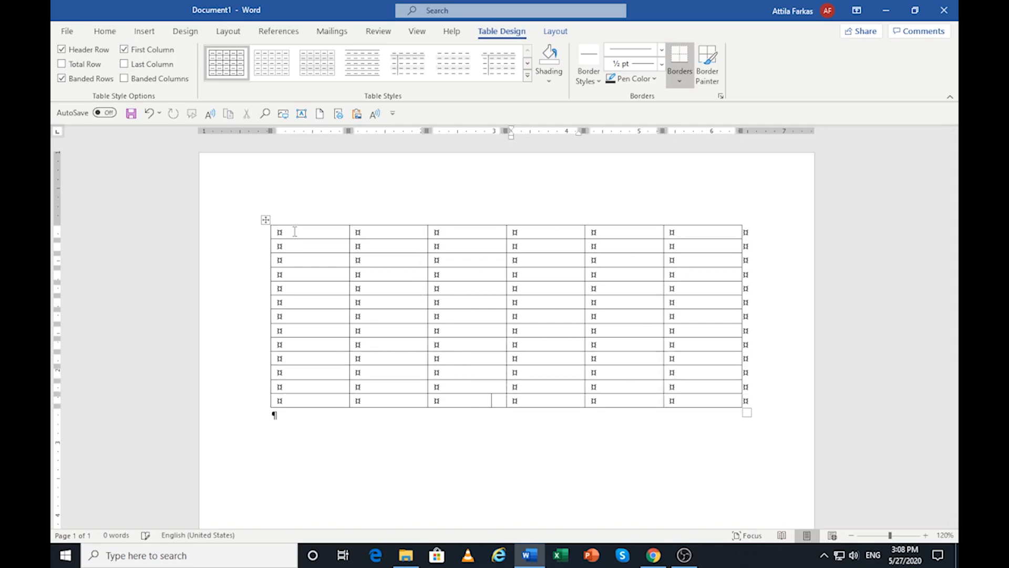
{"action": "key", "text": "Tab"}
{"action": "key", "text": "Tab"}
{"action": "key", "text": "Tab"}
{"action": "key", "text": "Tab"}
{"action": "key", "text": "Tab"}
{"action": "key", "text": "Tab"}
{"action": "key", "text": "Tab"}
{"action": "key", "text": "Tab"}
{"action": "key", "text": "Tab"}
{"action": "key", "text": "Tab"}
{"action": "key", "text": "Tab"}
{"action": "key", "text": "Tab"}
{"action": "key", "text": "Tab"}
{"action": "key", "text": "Tab"}
{"action": "key", "text": "Tab"}
{"action": "key", "text": "Tab"}
{"action": "key", "text": "Tab"}
{"action": "key", "text": "Tab"}
{"action": "key", "text": "Tab"}
{"action": "key", "text": "Tab"}
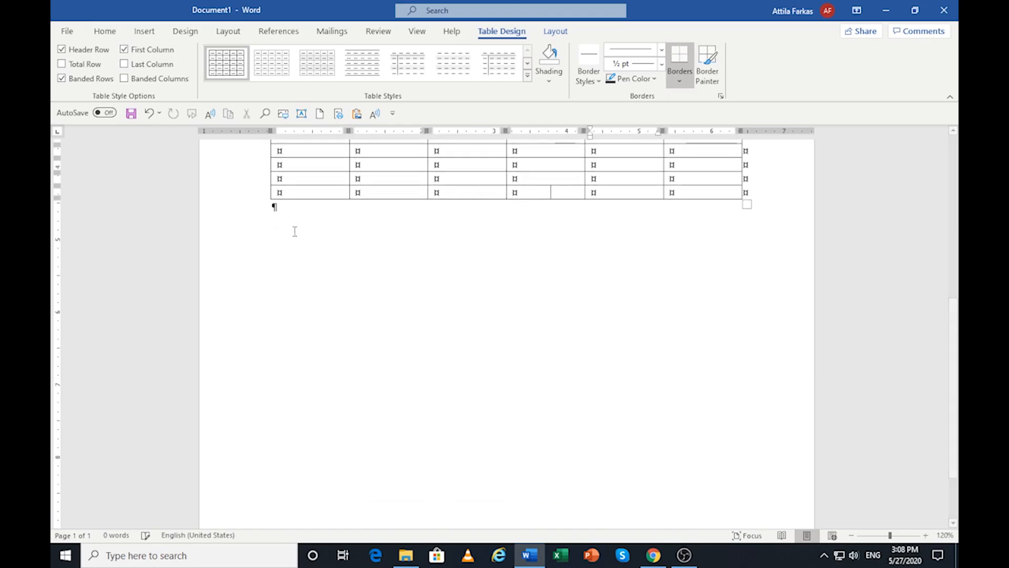
{"action": "key", "text": "Tab"}
{"action": "key", "text": "Tab"}
{"action": "key", "text": "Tab"}
{"action": "key", "text": "Tab"}
{"action": "key", "text": "Tab"}
{"action": "key", "text": "Tab"}
{"action": "key", "text": "Tab"}
{"action": "key", "text": "Tab"}
{"action": "key", "text": "Tab"}
{"action": "key", "text": "Tab"}
{"action": "key", "text": "Tab"}
{"action": "key", "text": "Tab"}
{"action": "key", "text": "Tab"}
{"action": "key", "text": "Tab"}
{"action": "key", "text": "Tab"}
{"action": "key", "text": "Tab"}
{"action": "key", "text": "Tab"}
{"action": "key", "text": "Tab"}
{"action": "key", "text": "Tab"}
{"action": "key", "text": "Tab"}
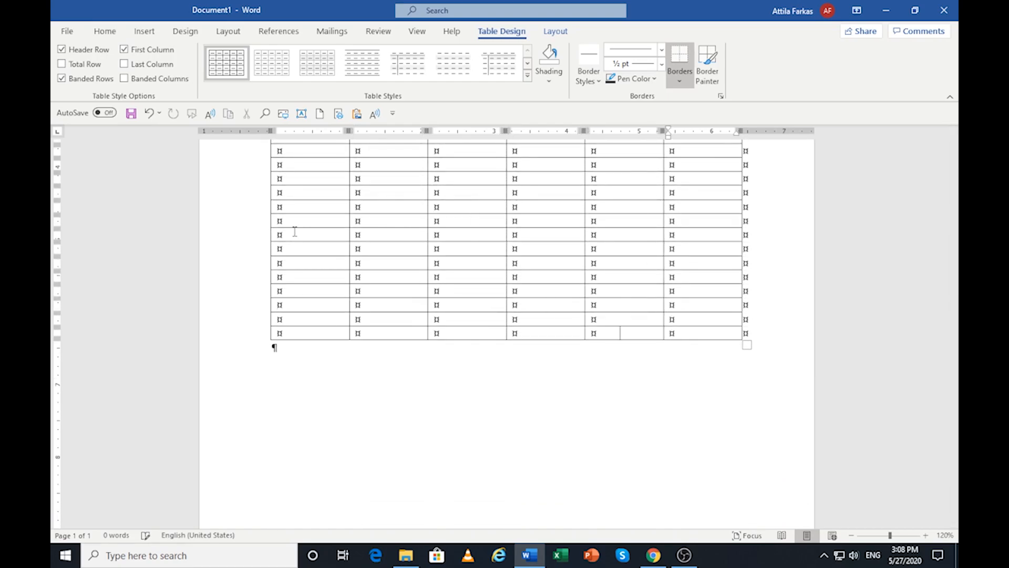
{"action": "key", "text": "Tab"}
{"action": "key", "text": "Tab"}
{"action": "key", "text": "Tab"}
{"action": "key", "text": "Tab"}
{"action": "key", "text": "Tab"}
{"action": "key", "text": "Tab"}
{"action": "key", "text": "Tab"}
{"action": "key", "text": "Tab"}
{"action": "key", "text": "Tab"}
{"action": "key", "text": "Tab"}
{"action": "key", "text": "Tab"}
{"action": "key", "text": "Tab"}
{"action": "key", "text": "Tab"}
{"action": "key", "text": "Tab"}
{"action": "key", "text": "Tab"}
{"action": "key", "text": "Tab"}
{"action": "key", "text": "Tab"}
{"action": "key", "text": "Tab"}
{"action": "key", "text": "Tab"}
{"action": "key", "text": "Tab"}
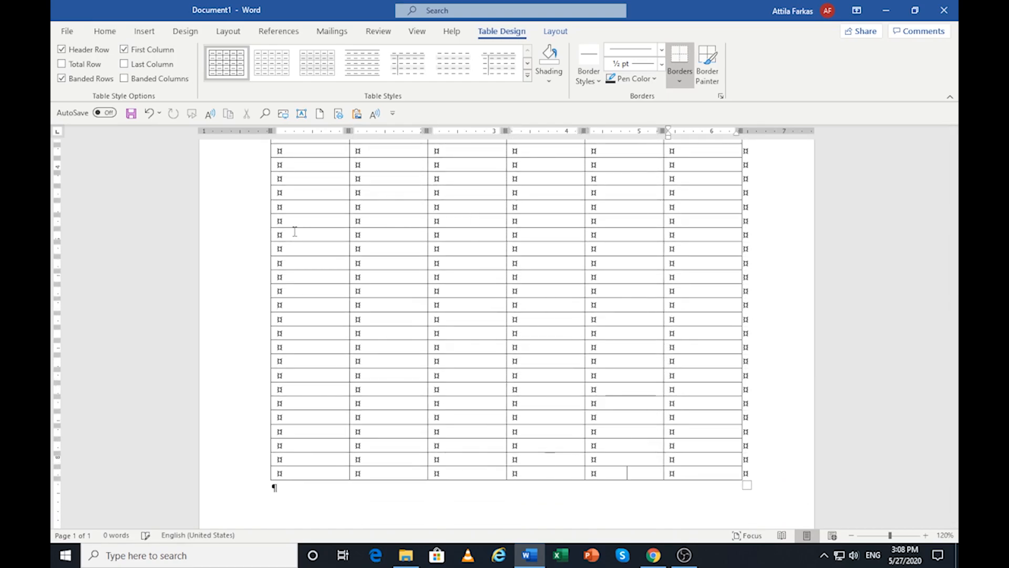
{"action": "scroll", "coordinate": [357, 269], "scroll_direction": "down", "scroll_amount": 2}
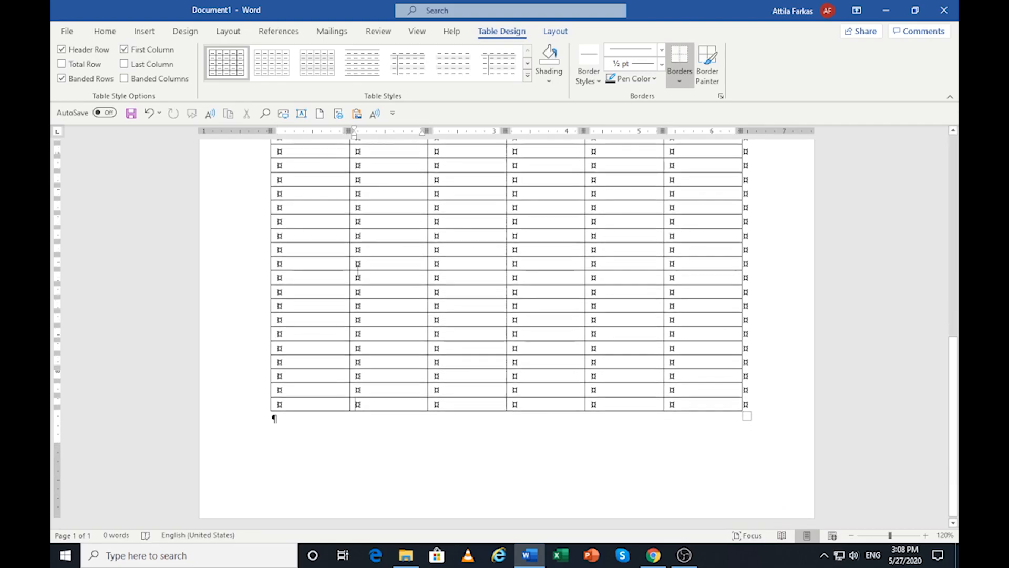
{"action": "scroll", "coordinate": [382, 290], "scroll_direction": "up", "scroll_amount": 1}
{"action": "scroll", "coordinate": [382, 288], "scroll_direction": "up", "scroll_amount": 2}
{"action": "scroll", "coordinate": [383, 288], "scroll_direction": "down", "scroll_amount": 3}
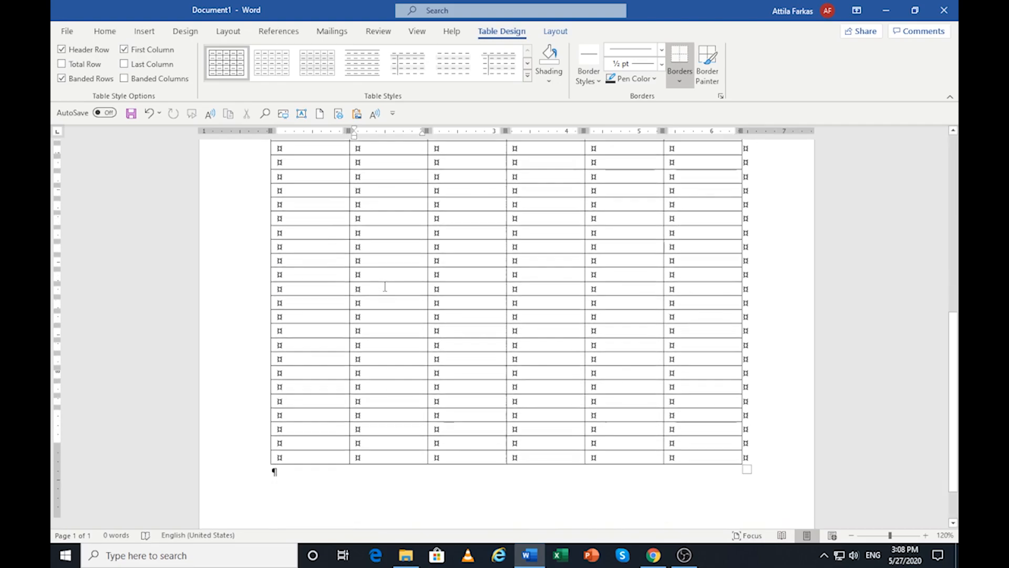
Add a run of blank paragraphs below the table so the document extends well down a second page
{"action": "left_click", "coordinate": [276, 418]}
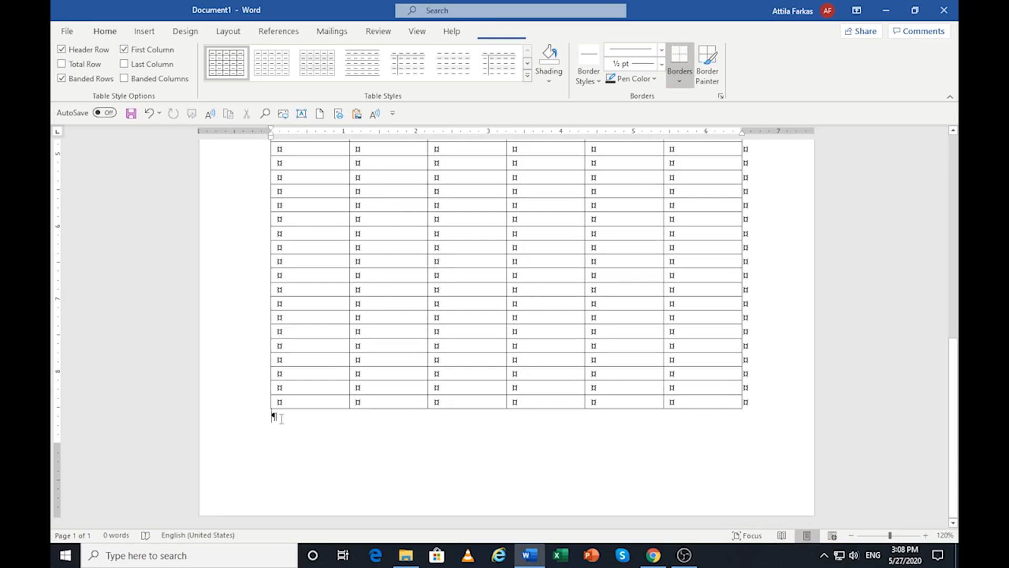
{"action": "key", "text": "Return"}
{"action": "key", "text": "Return"}
{"action": "key", "text": "Return"}
{"action": "key", "text": "Return"}
{"action": "key", "text": "Return"}
{"action": "key", "text": "Return"}
{"action": "key", "text": "Return"}
{"action": "key", "text": "Return"}
{"action": "key", "text": "Return"}
{"action": "key", "text": "Return"}
{"action": "key", "text": "Return"}
{"action": "key", "text": "Return"}
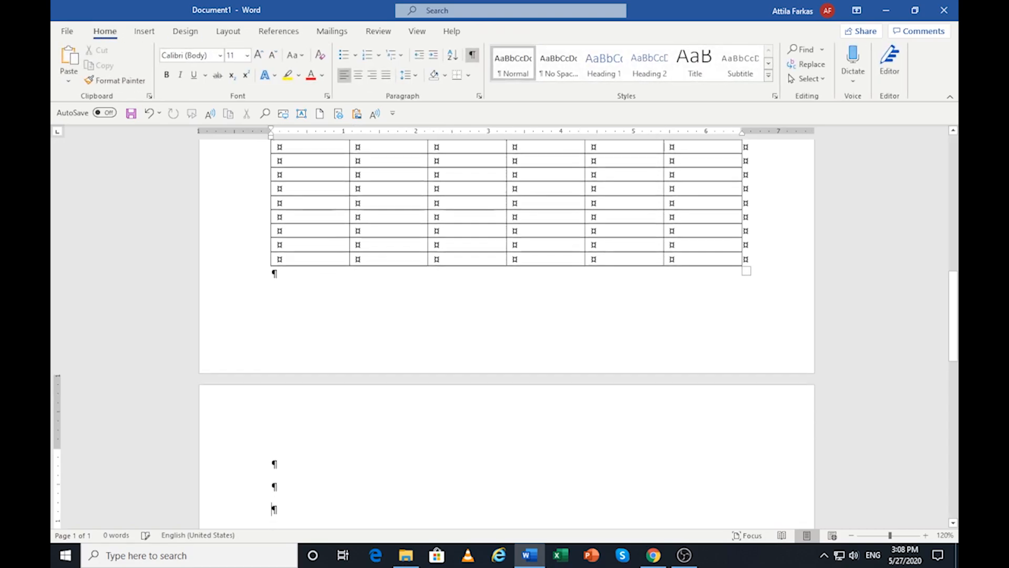
{"action": "key", "text": "Return"}
{"action": "key", "text": "Return"}
{"action": "key", "text": "Return"}
{"action": "key", "text": "Return"}
{"action": "key", "text": "Return"}
{"action": "key", "text": "Return"}
{"action": "key", "text": "Return"}
{"action": "key", "text": "Return"}
{"action": "key", "text": "Return"}
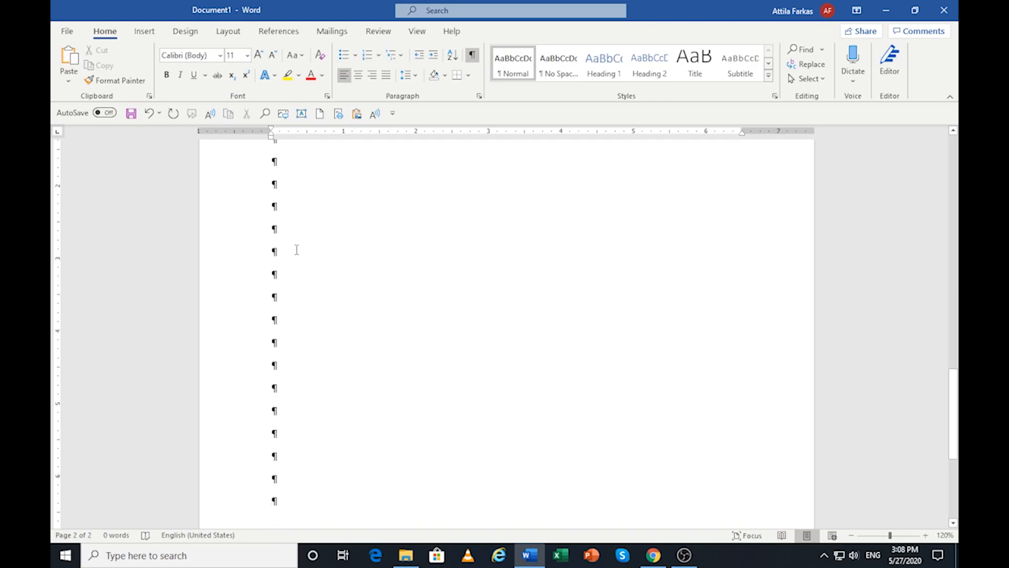
Set the height of the table's top row to 0.5"
{"action": "scroll", "coordinate": [444, 256], "scroll_direction": "up", "scroll_amount": 2}
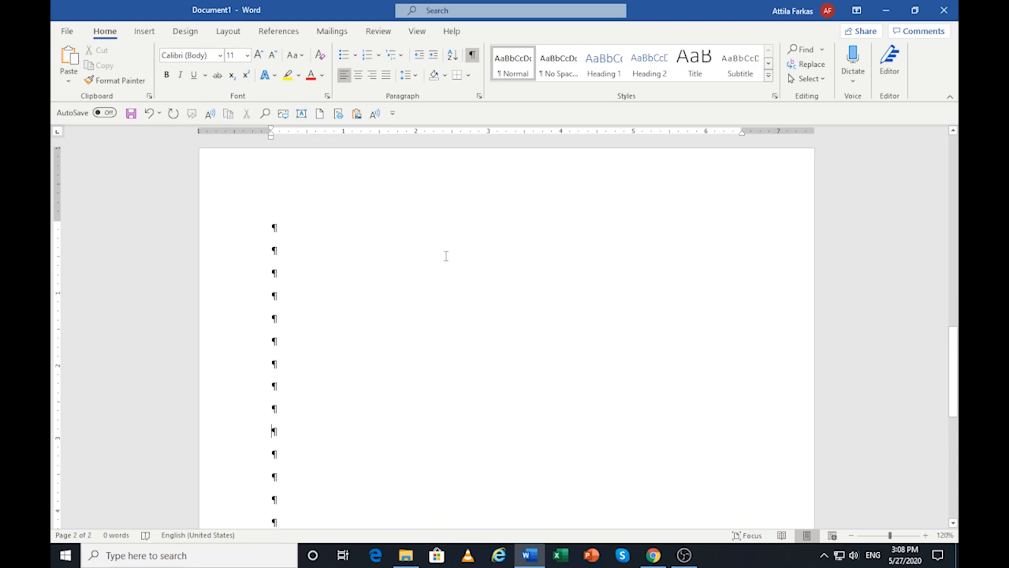
{"action": "scroll", "coordinate": [446, 256], "scroll_direction": "up", "scroll_amount": 15}
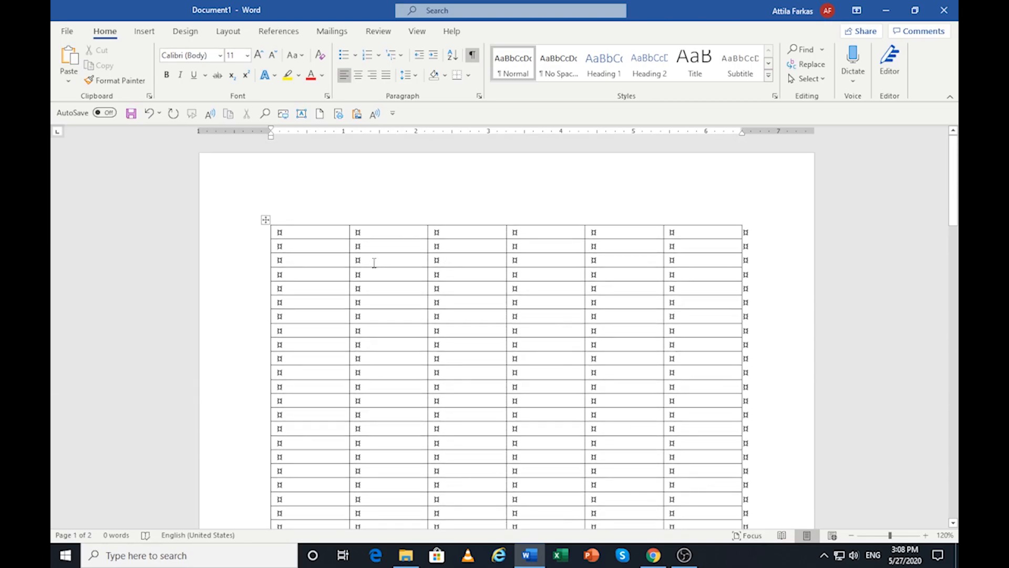
{"action": "left_click", "coordinate": [288, 231]}
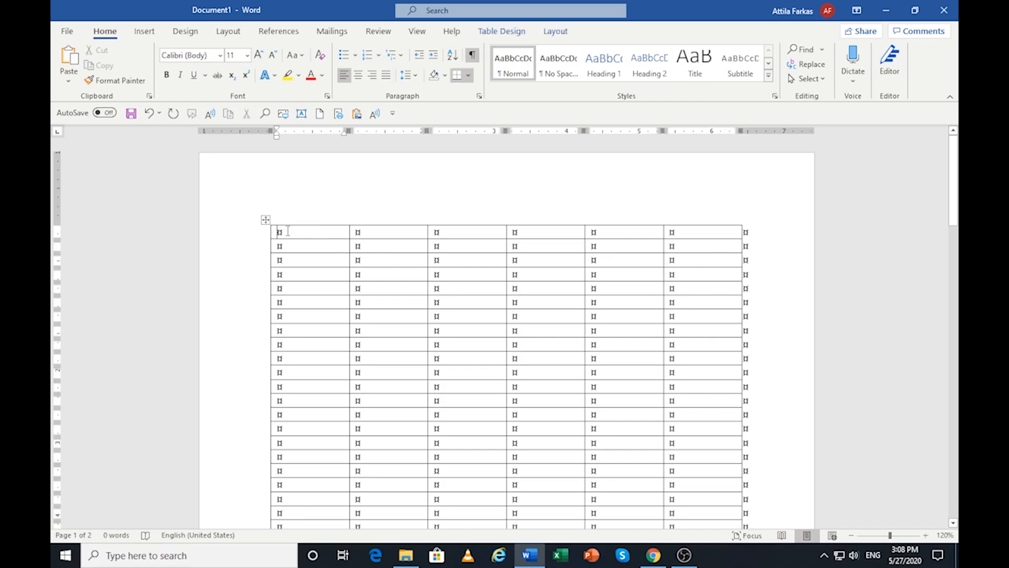
{"action": "left_click", "coordinate": [558, 32]}
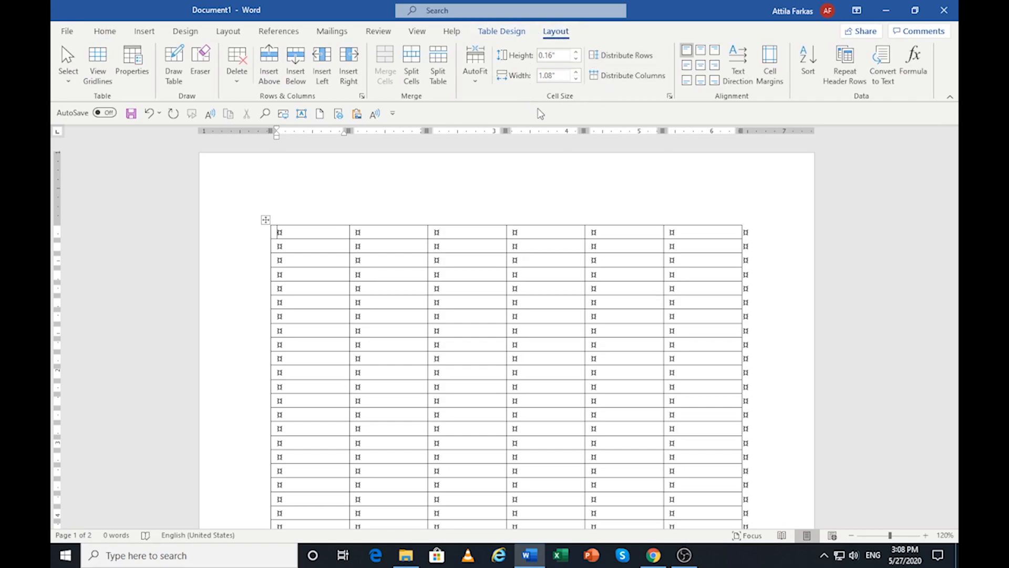
{"action": "left_click", "coordinate": [577, 53]}
{"action": "left_click", "coordinate": [577, 53]}
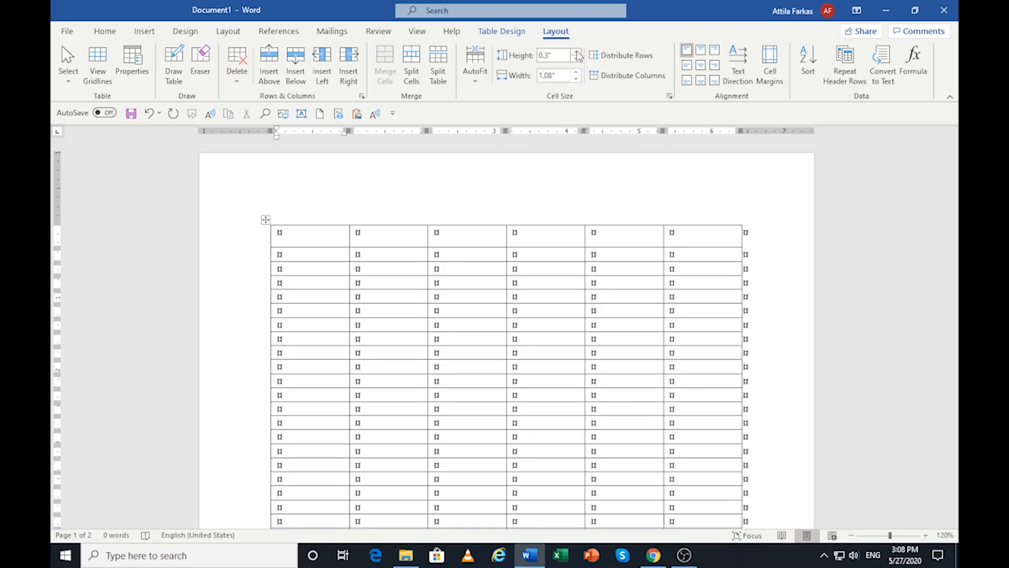
{"action": "left_click", "coordinate": [577, 53]}
{"action": "left_click", "coordinate": [577, 53]}
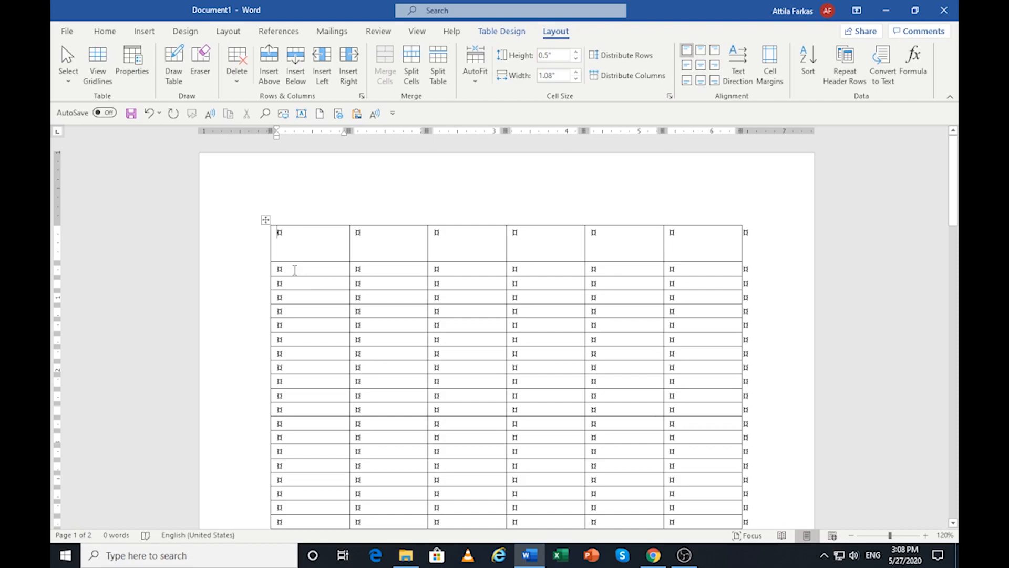
Merge all cells in the 17 rows directly below the table's top row into one full-width cell
{"action": "left_click_drag", "start_coordinate": [295, 270], "coordinate": [708, 497]}
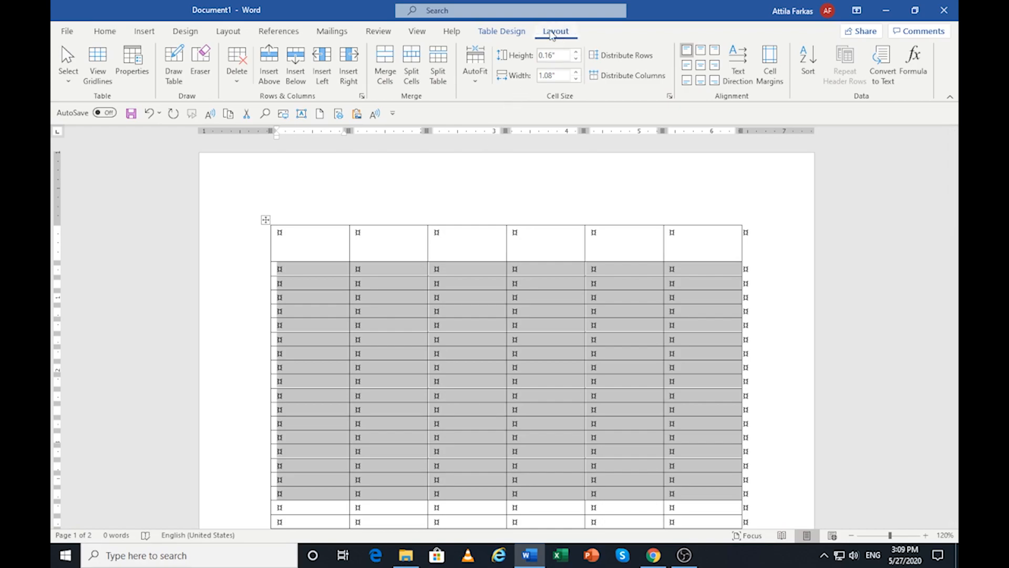
{"action": "left_click", "coordinate": [385, 63]}
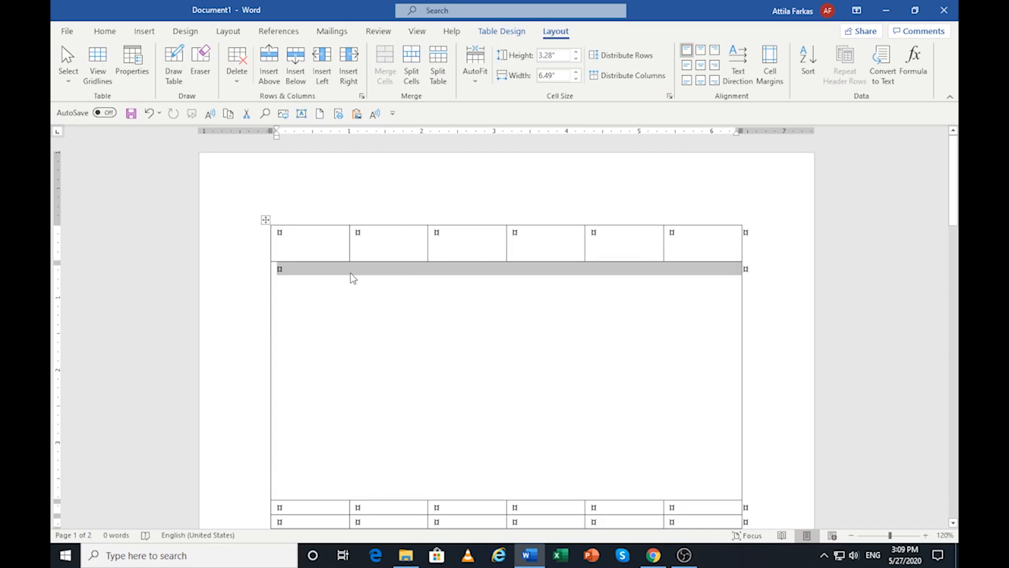
{"action": "left_click", "coordinate": [354, 267]}
{"action": "scroll", "coordinate": [410, 287], "scroll_direction": "down", "scroll_amount": 1}
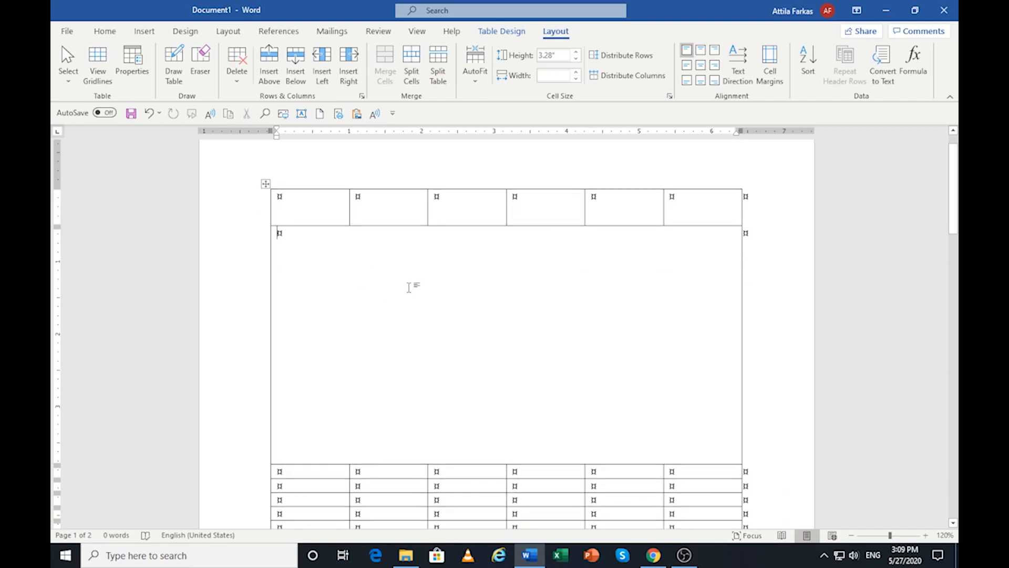
{"action": "scroll", "coordinate": [409, 287], "scroll_direction": "down", "scroll_amount": 2}
{"action": "scroll", "coordinate": [407, 288], "scroll_direction": "down", "scroll_amount": 4}
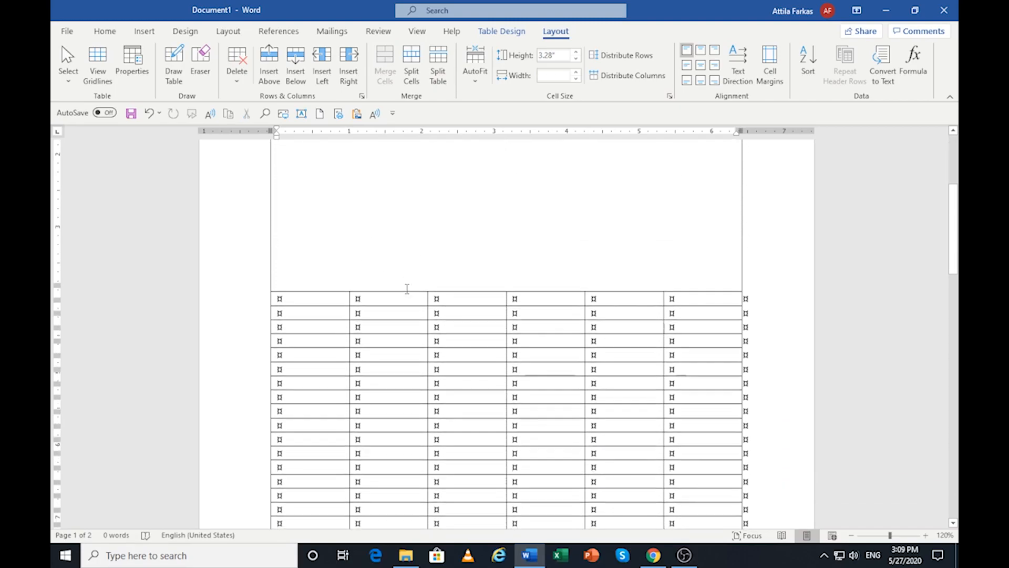
{"action": "scroll", "coordinate": [406, 290], "scroll_direction": "down", "scroll_amount": 1}
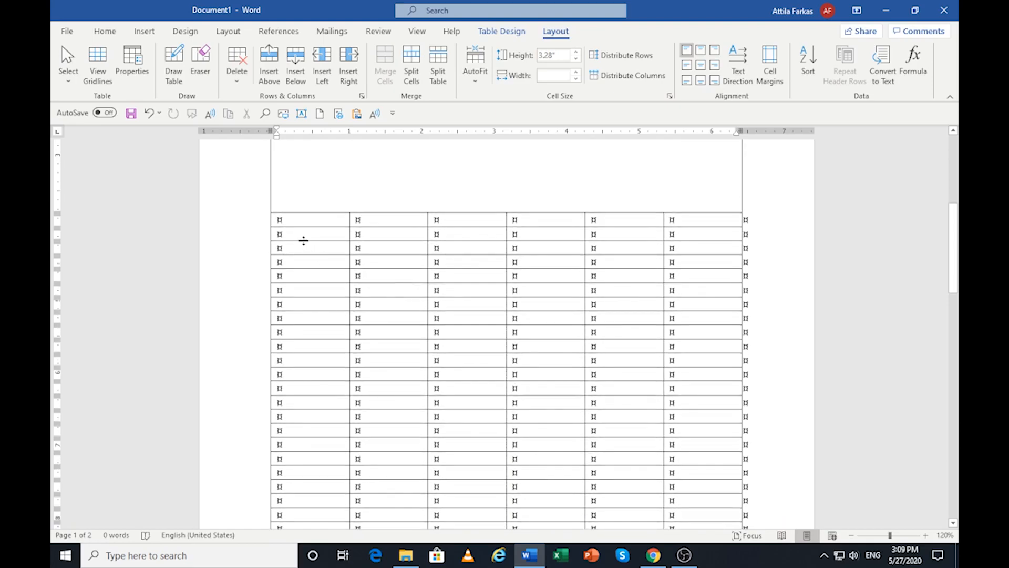
Merge the seven rows below the large full-width cell into three side-by-side cells, each spanning two columns
{"action": "left_click_drag", "start_coordinate": [289, 223], "coordinate": [409, 310]}
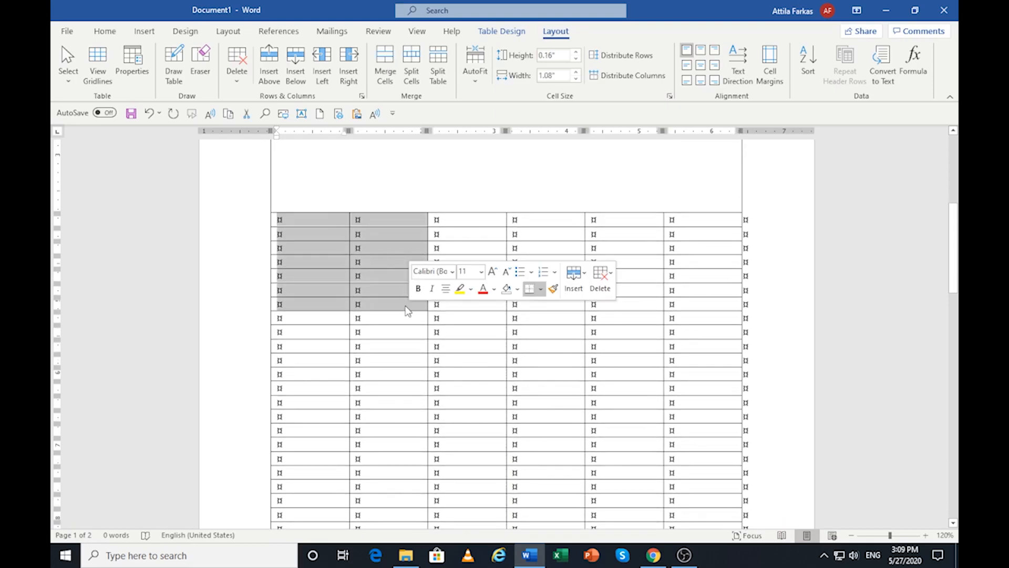
{"action": "left_click", "coordinate": [385, 67]}
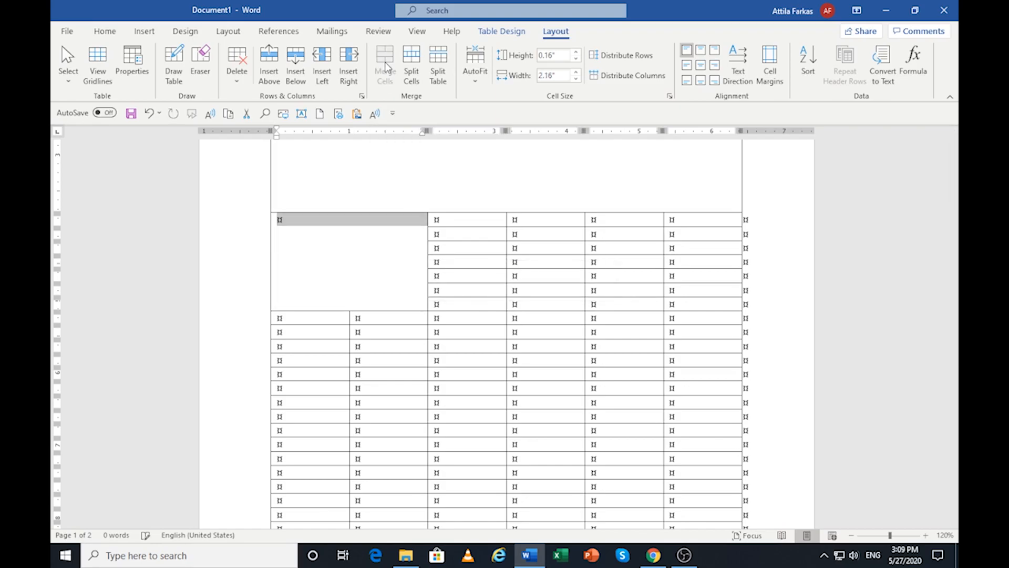
{"action": "left_click_drag", "start_coordinate": [451, 217], "coordinate": [545, 280]}
{"action": "left_click_drag", "start_coordinate": [550, 304], "coordinate": [552, 303]}
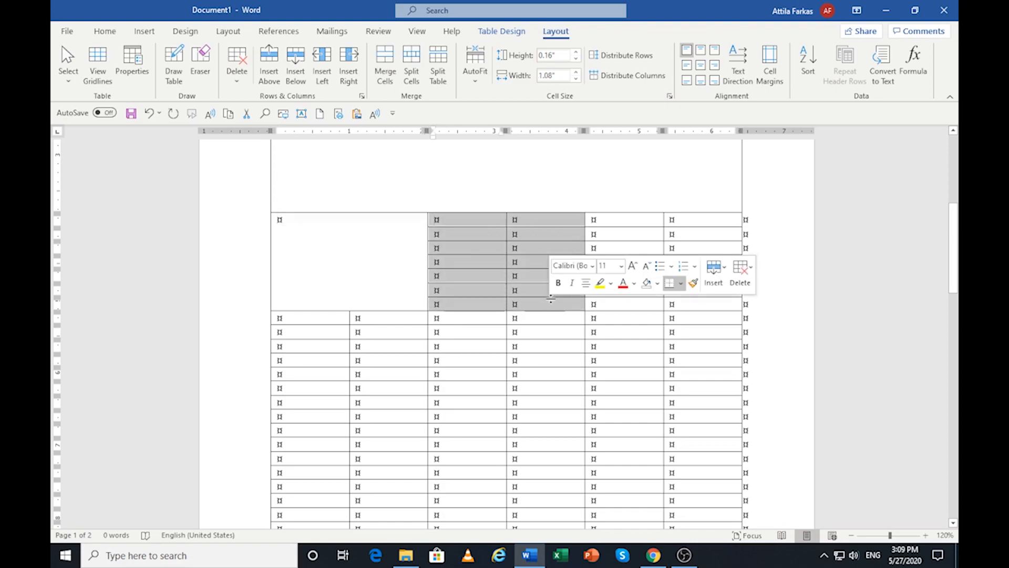
{"action": "left_click", "coordinate": [386, 63]}
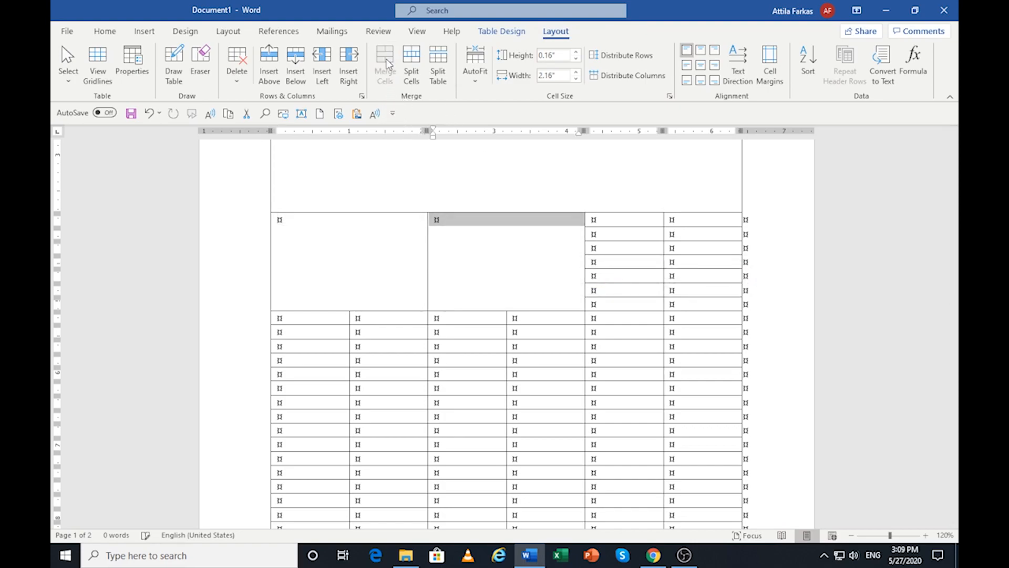
{"action": "left_click_drag", "start_coordinate": [618, 217], "coordinate": [703, 304]}
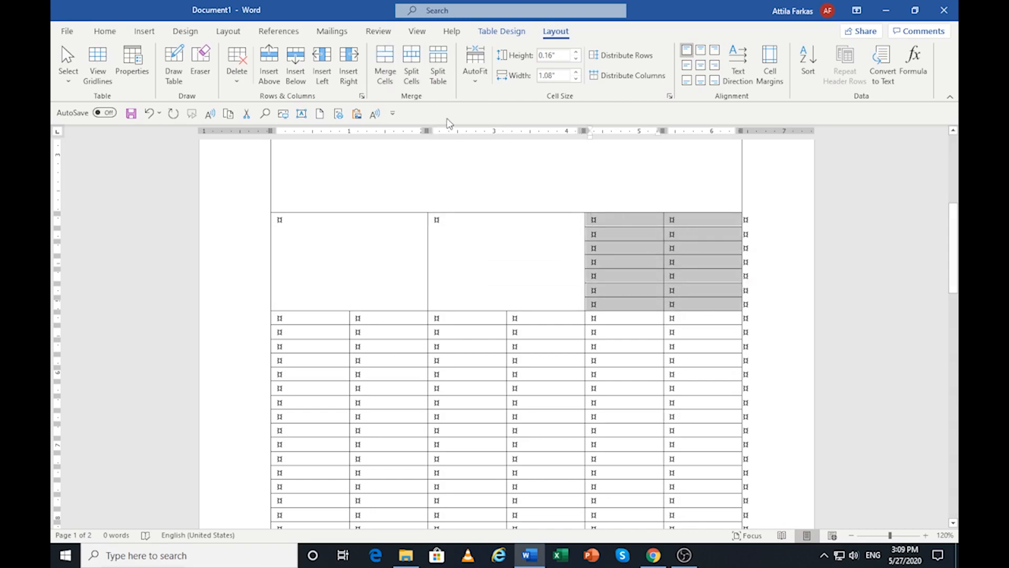
{"action": "left_click", "coordinate": [386, 63]}
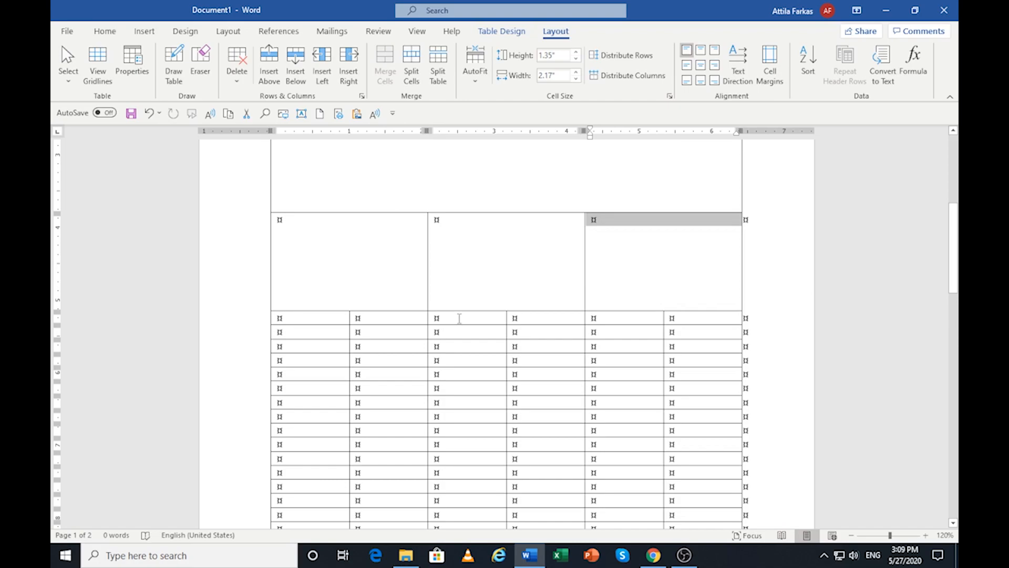
Merge the six rows directly below the three side-by-side cells into one full-width cell
{"action": "left_click", "coordinate": [459, 319]}
{"action": "scroll", "coordinate": [467, 316], "scroll_direction": "up", "scroll_amount": 5}
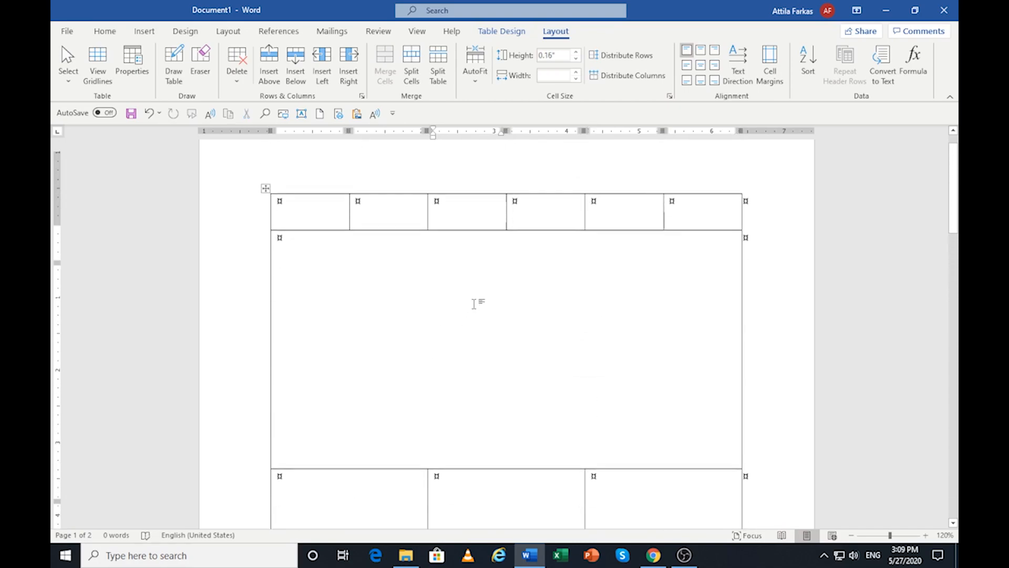
{"action": "scroll", "coordinate": [473, 304], "scroll_direction": "up", "scroll_amount": 1}
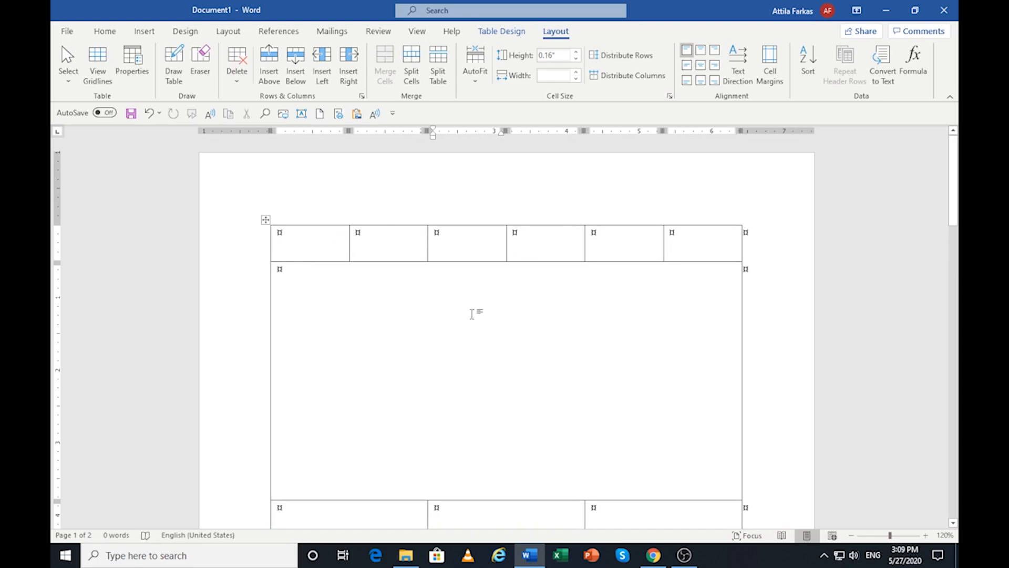
{"action": "left_click", "coordinate": [431, 299]}
{"action": "scroll", "coordinate": [389, 296], "scroll_direction": "down", "scroll_amount": 5}
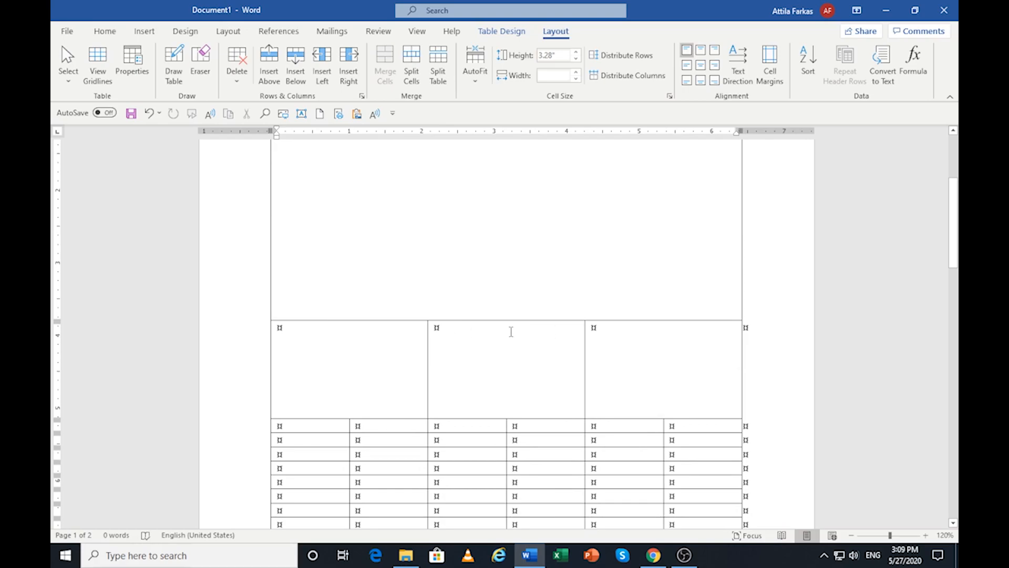
{"action": "scroll", "coordinate": [510, 331], "scroll_direction": "down", "scroll_amount": 4}
{"action": "left_click_drag", "start_coordinate": [292, 284], "coordinate": [700, 359]}
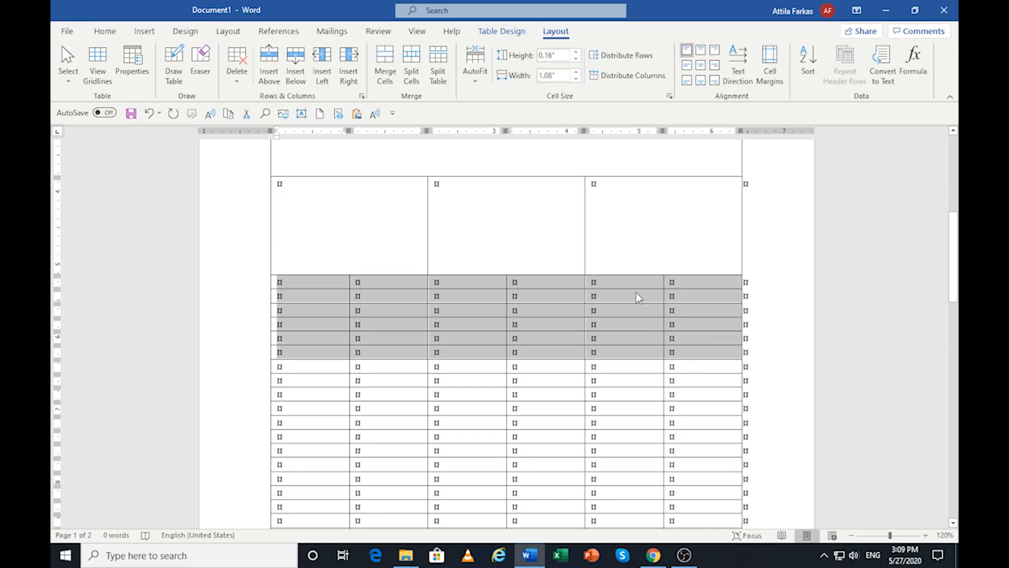
{"action": "left_click", "coordinate": [385, 59]}
Merge the next 12 rows into one full-width cell, leaving out the table's last row
{"action": "scroll", "coordinate": [418, 294], "scroll_direction": "down", "scroll_amount": 2}
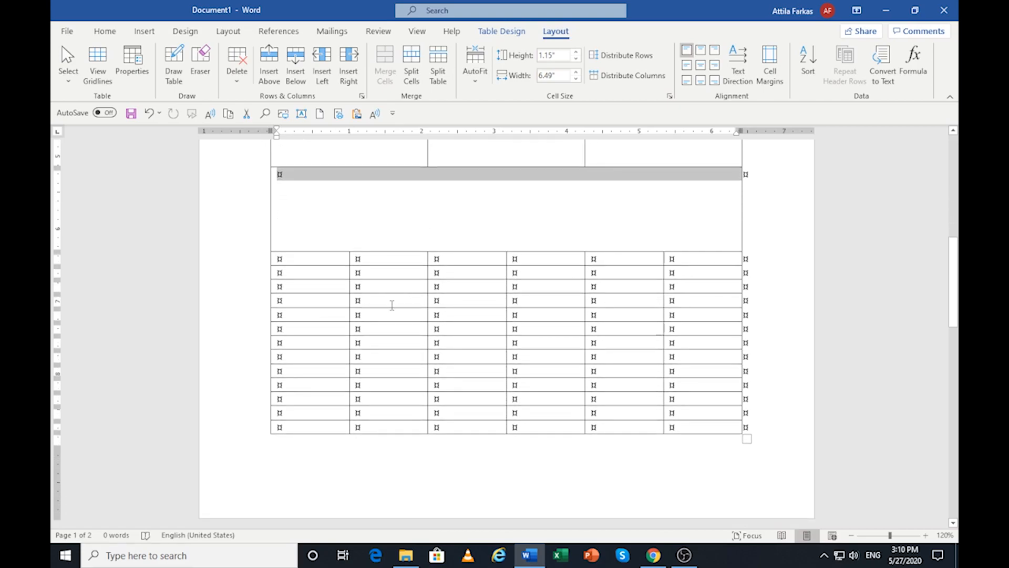
{"action": "mouse_move", "coordinate": [291, 258]}
{"action": "left_mouse_down"}
{"action": "mouse_move", "coordinate": [329, 293]}
{"action": "mouse_move", "coordinate": [542, 338]}
{"action": "mouse_move", "coordinate": [678, 384]}
{"action": "mouse_move", "coordinate": [698, 414]}
{"action": "left_mouse_up"}
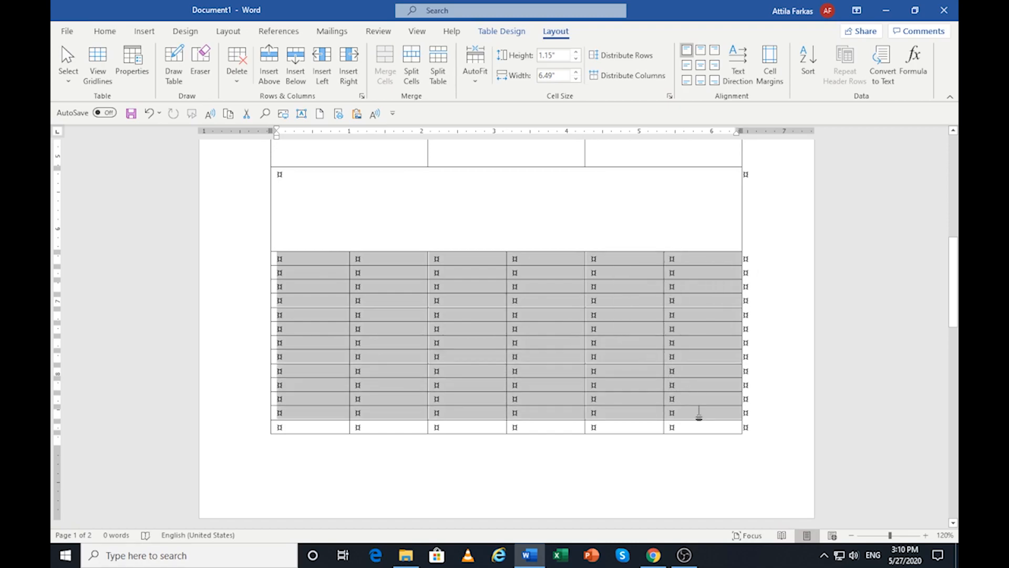
{"action": "left_click_drag", "start_coordinate": [698, 414], "coordinate": [698, 413]}
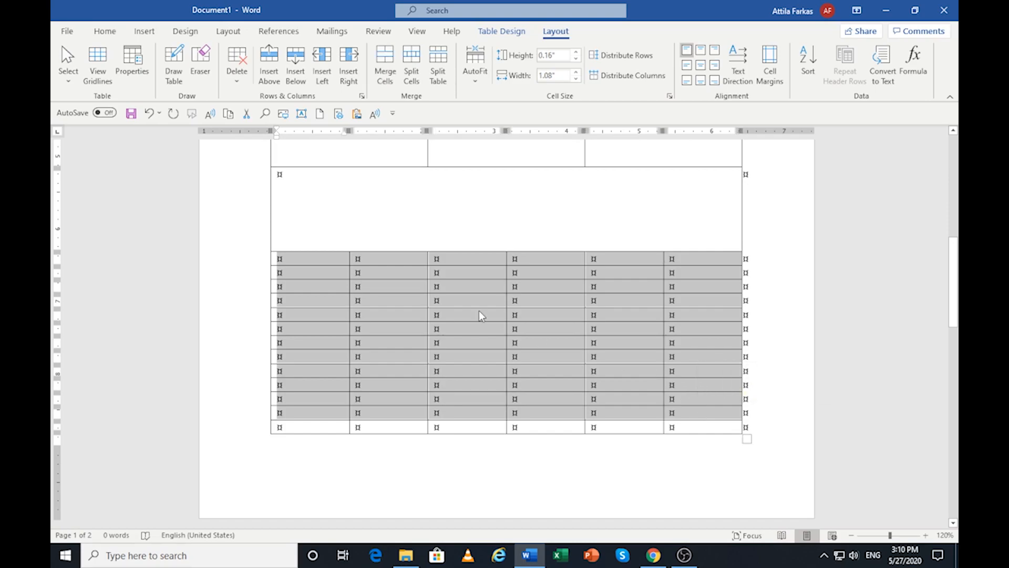
{"action": "left_click", "coordinate": [391, 63]}
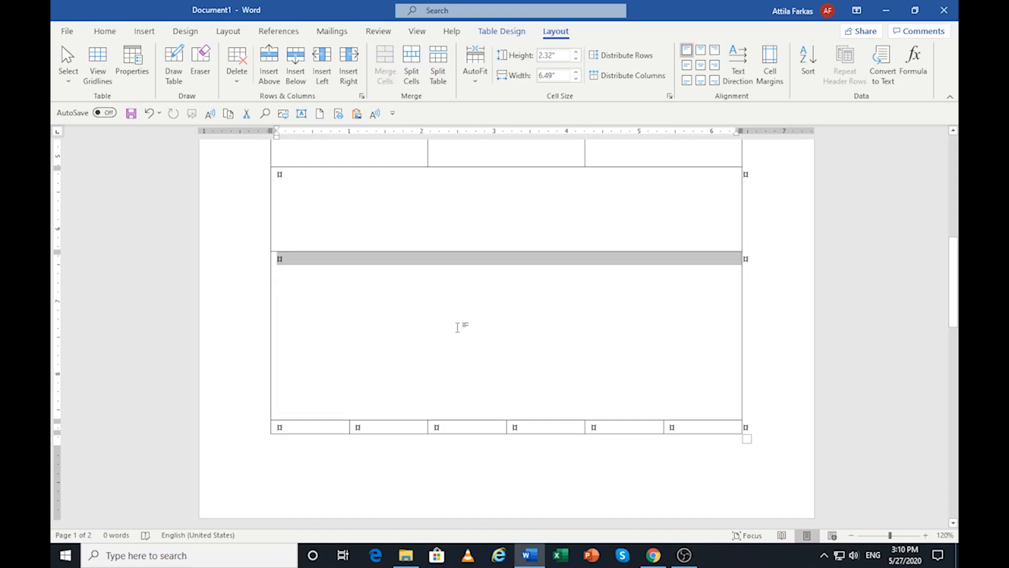
Merge the table's last row into two equal cells, each spanning three columns
{"action": "left_click", "coordinate": [325, 428]}
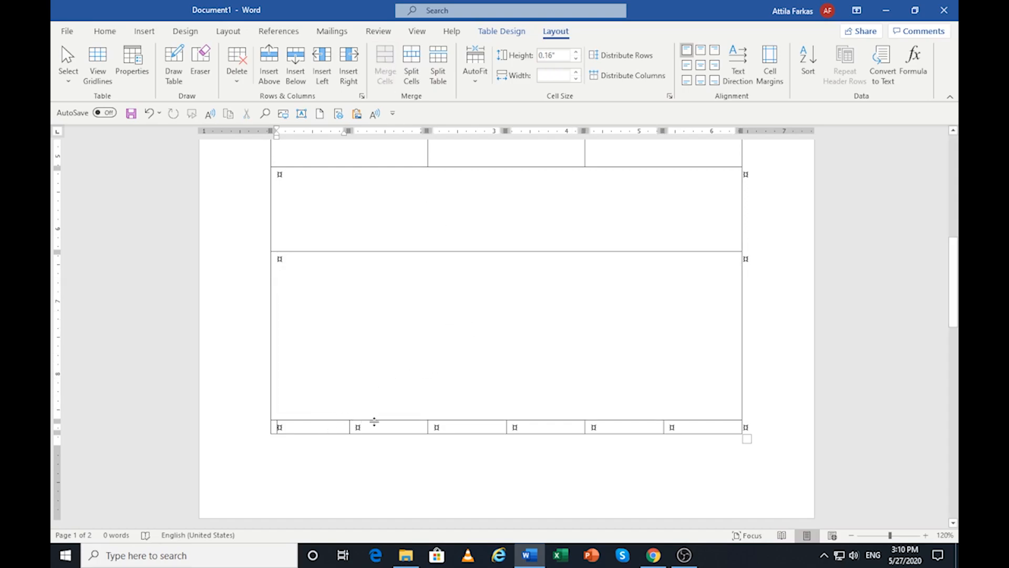
{"action": "left_click", "coordinate": [392, 427]}
{"action": "left_click", "coordinate": [452, 428]}
{"action": "left_click_drag", "start_coordinate": [291, 427], "coordinate": [474, 429]}
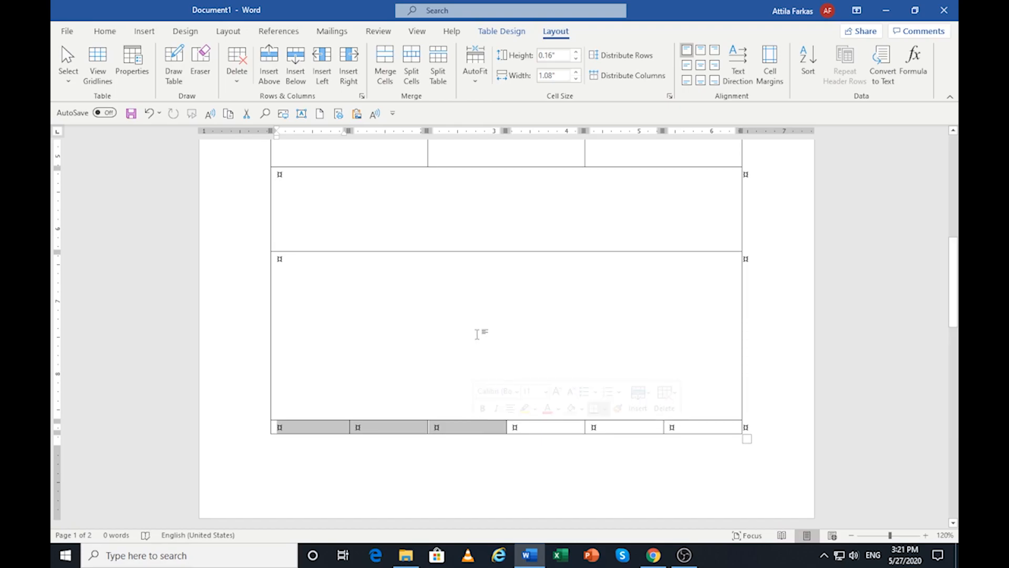
{"action": "left_click", "coordinate": [385, 68]}
{"action": "left_click_drag", "start_coordinate": [528, 426], "coordinate": [686, 422]}
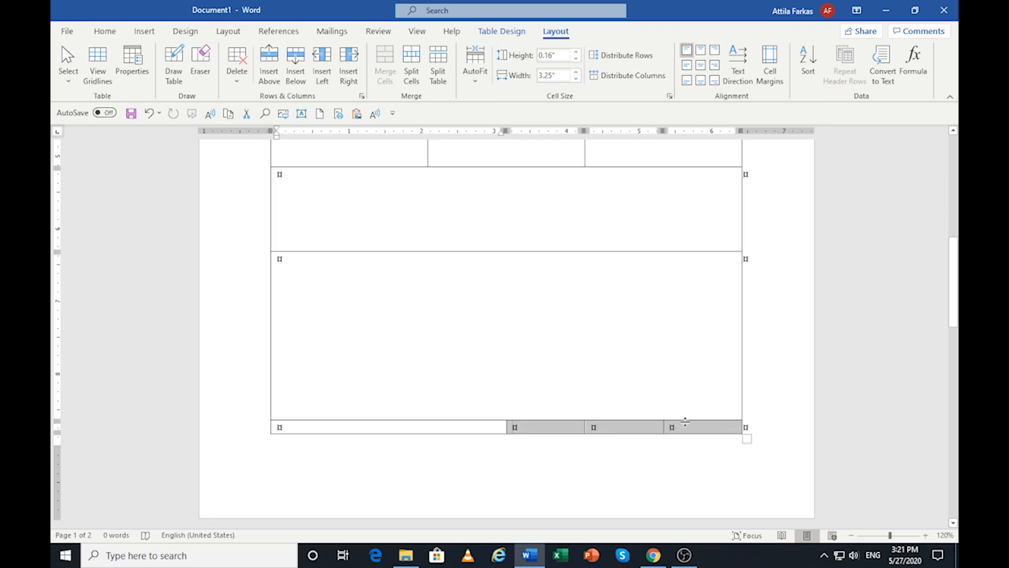
{"action": "left_click", "coordinate": [386, 64]}
Review the merged table layout from the two bottom cells up to the six cells of the top row
{"action": "left_click", "coordinate": [430, 427]}
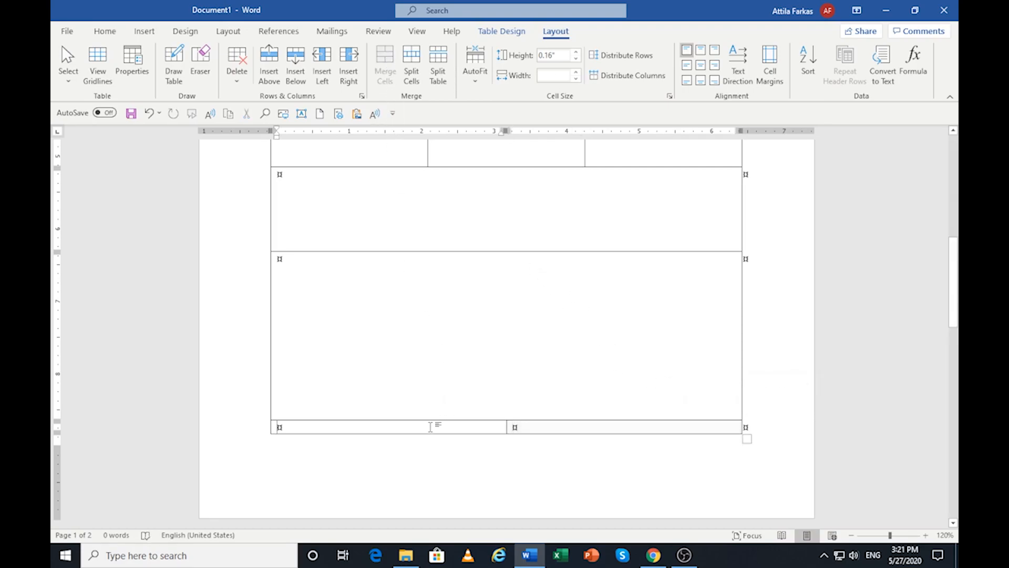
{"action": "left_click", "coordinate": [544, 426]}
{"action": "left_click", "coordinate": [292, 265]}
{"action": "scroll", "coordinate": [349, 264], "scroll_direction": "up", "scroll_amount": 4}
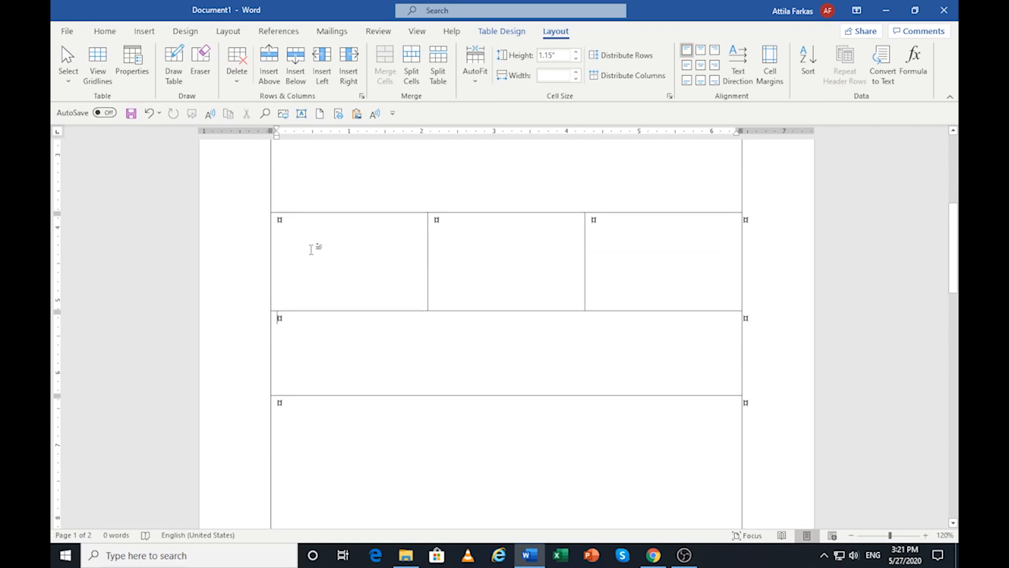
{"action": "scroll", "coordinate": [530, 250], "scroll_direction": "up", "scroll_amount": 5}
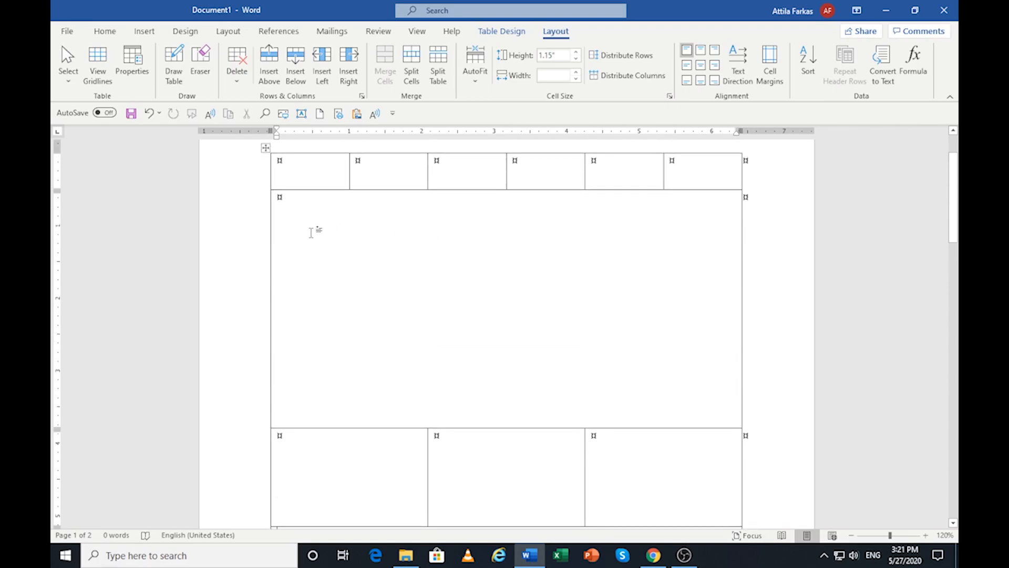
{"action": "scroll", "coordinate": [381, 244], "scroll_direction": "up", "scroll_amount": 2}
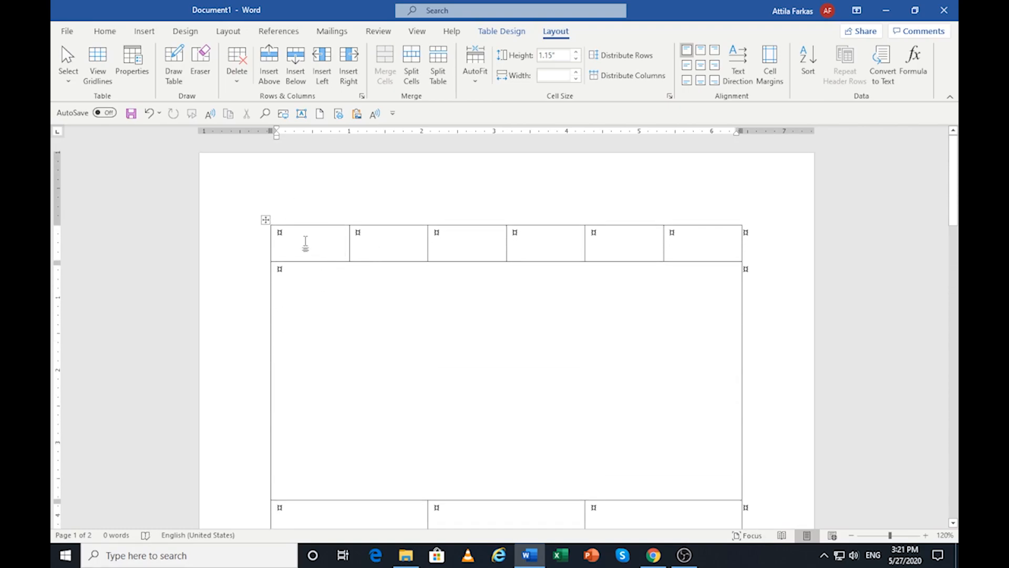
{"action": "left_click", "coordinate": [296, 238]}
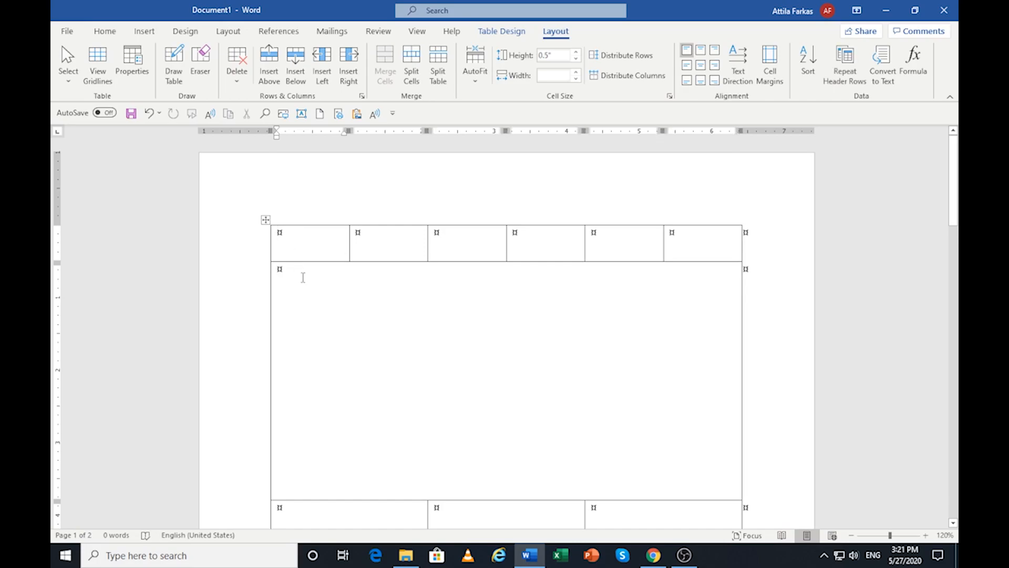
{"action": "scroll", "coordinate": [448, 276], "scroll_direction": "down", "scroll_amount": 3}
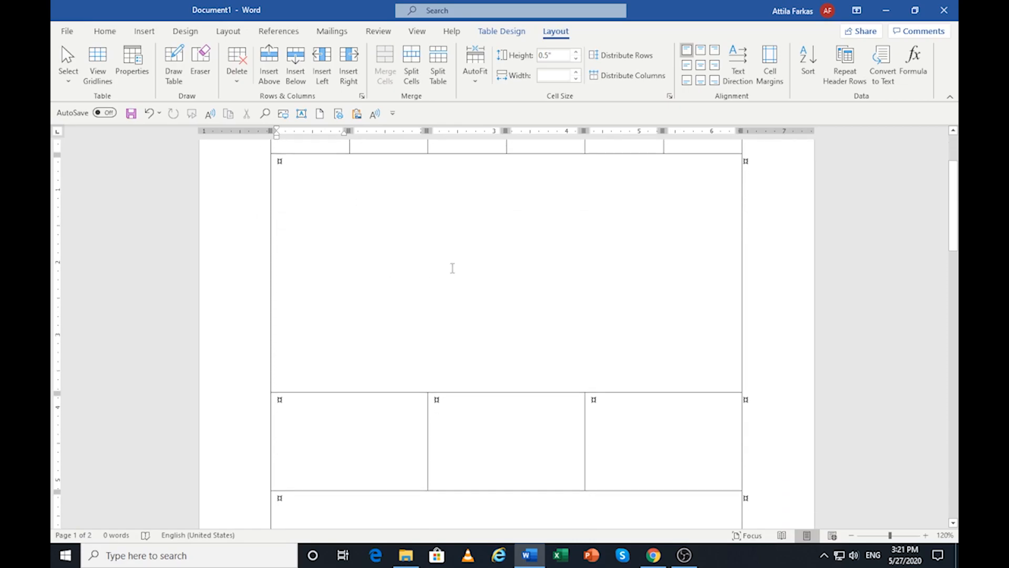
Add a run of blank paragraphs at the end of the document so it extends onto a third page
{"action": "scroll", "coordinate": [423, 263], "scroll_direction": "down", "scroll_amount": 15}
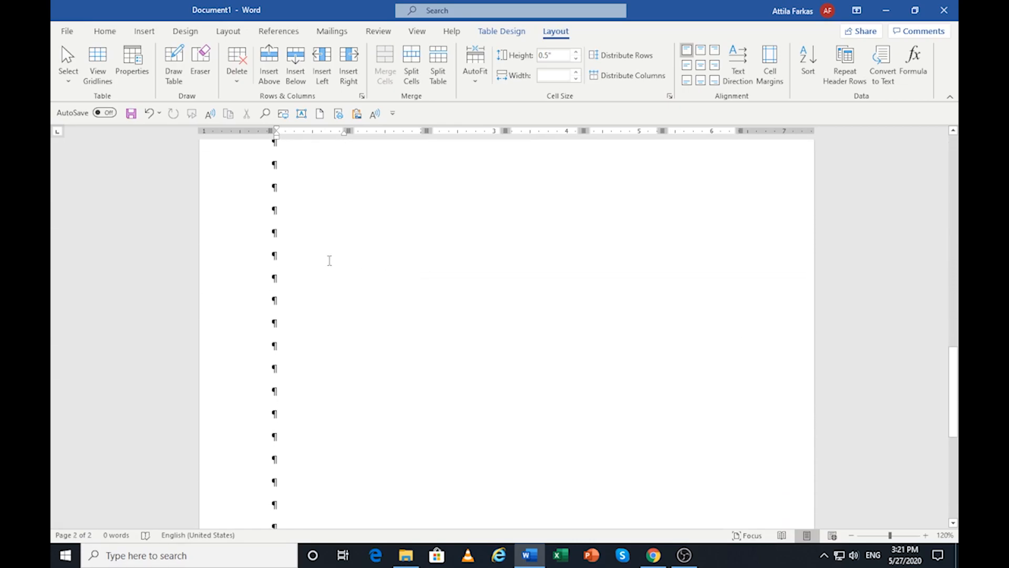
{"action": "scroll", "coordinate": [288, 234], "scroll_direction": "down", "scroll_amount": 9}
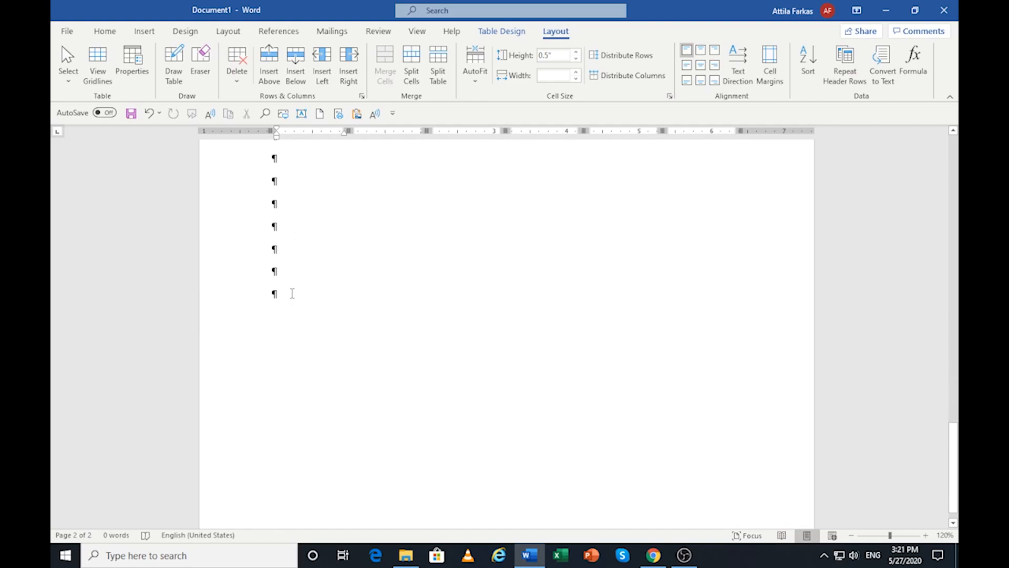
{"action": "left_click", "coordinate": [292, 294]}
{"action": "key", "text": "Return"}
{"action": "key", "text": "Return"}
{"action": "key", "text": "Return"}
{"action": "key", "text": "Return"}
{"action": "key", "text": "Return"}
{"action": "key", "text": "Return"}
{"action": "key", "text": "Return"}
{"action": "key", "text": "Return"}
{"action": "key", "text": "Return"}
{"action": "key", "text": "Return"}
{"action": "key", "text": "Return"}
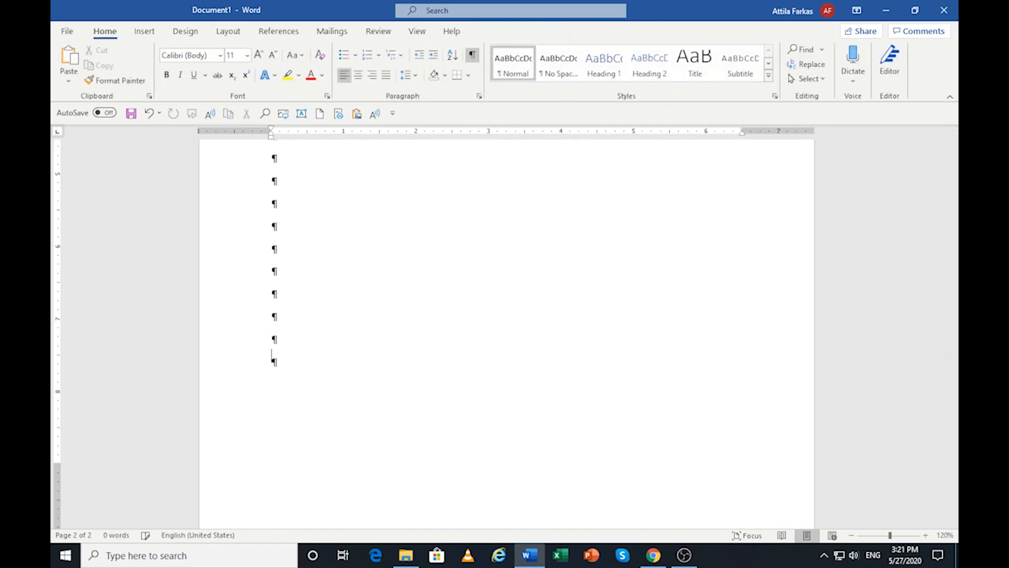
Enter the label "References:" on the third paragraph of page three
{"action": "scroll", "coordinate": [295, 377], "scroll_direction": "down", "scroll_amount": 3}
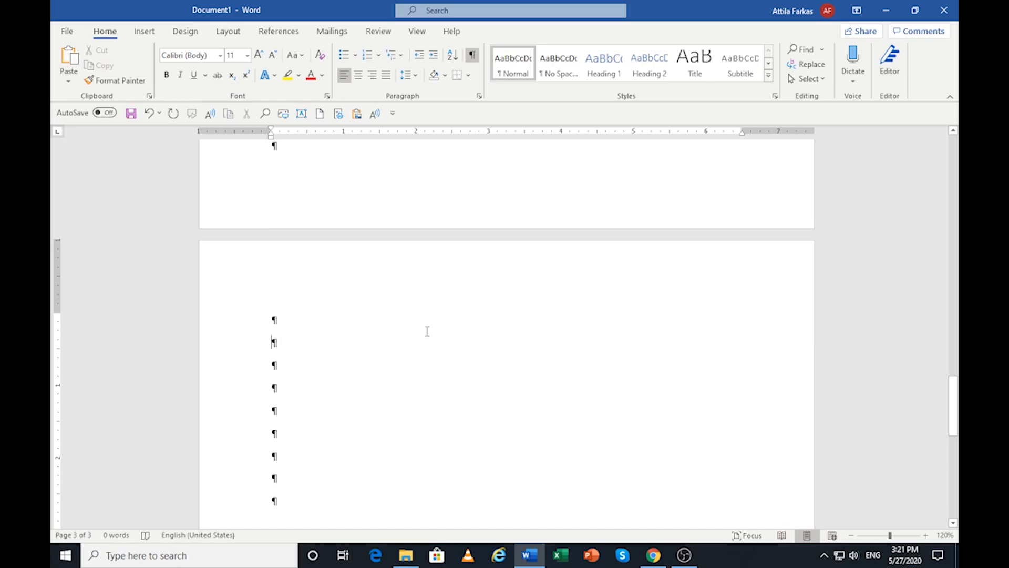
{"action": "mouse_move", "coordinate": [656, 559]}
{"action": "type", "text": "Refe"}
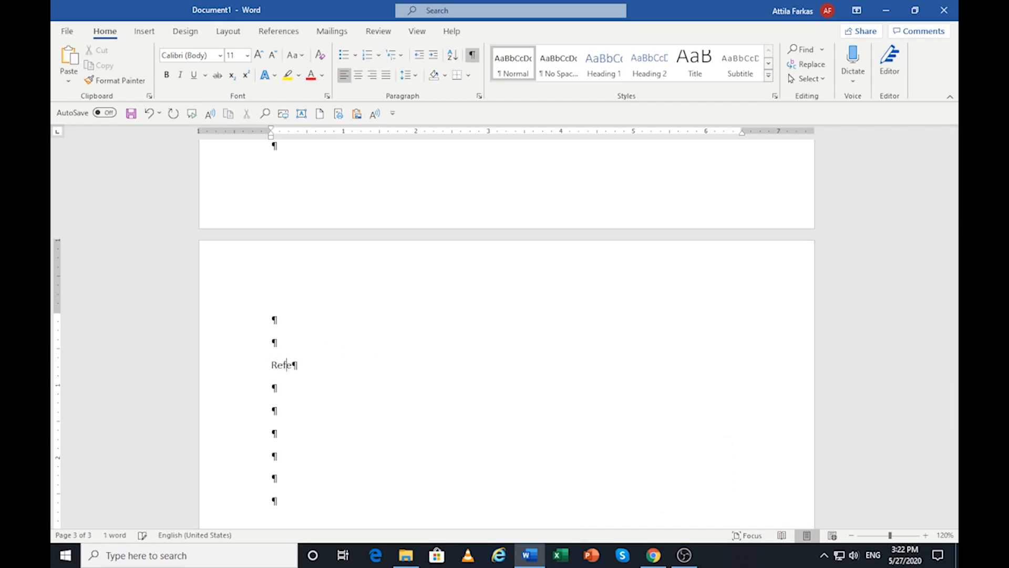
{"action": "type", "text": "rences:"}
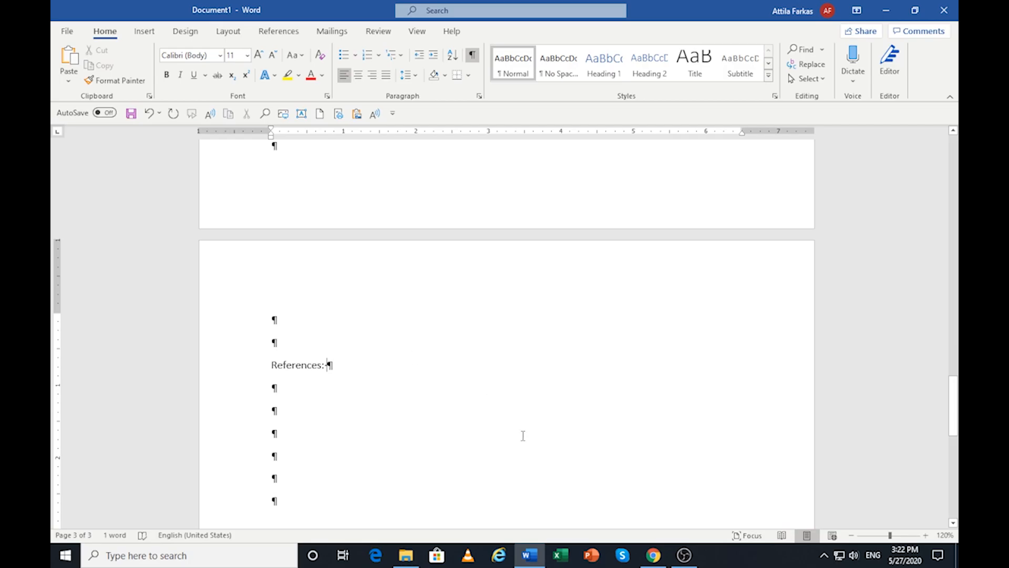
{"action": "left_click", "coordinate": [653, 555]}
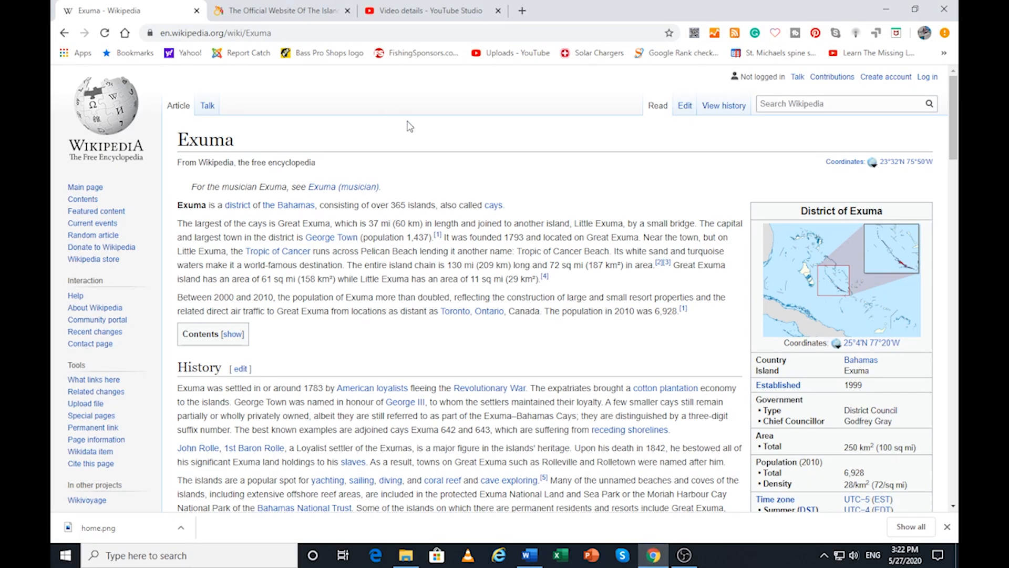
{"action": "left_click", "coordinate": [393, 32]}
{"action": "left_click", "coordinate": [445, 30]}
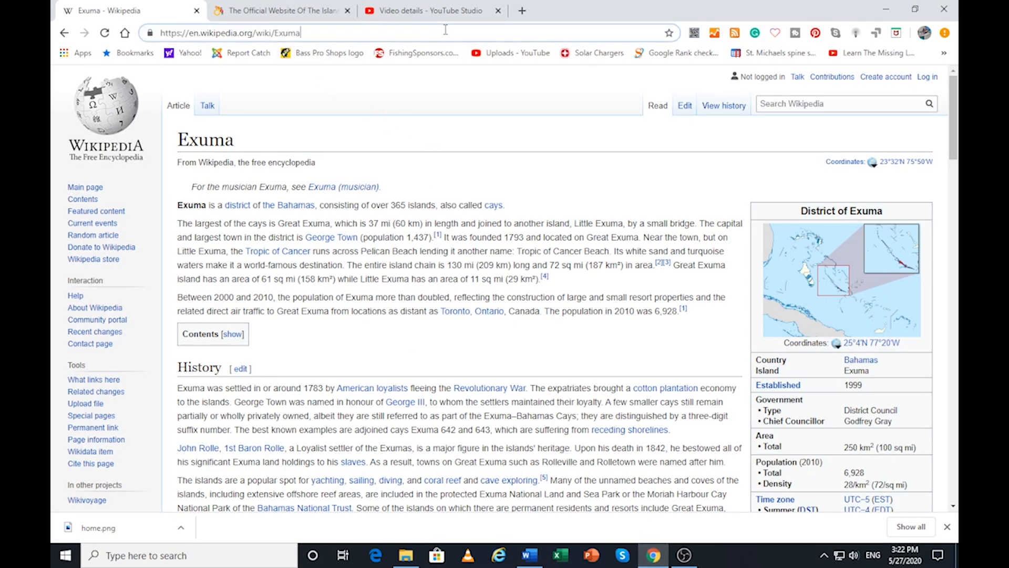
{"action": "left_click_drag", "start_coordinate": [333, 32], "coordinate": [157, 32]}
{"action": "key", "text": "ctrl+c"}
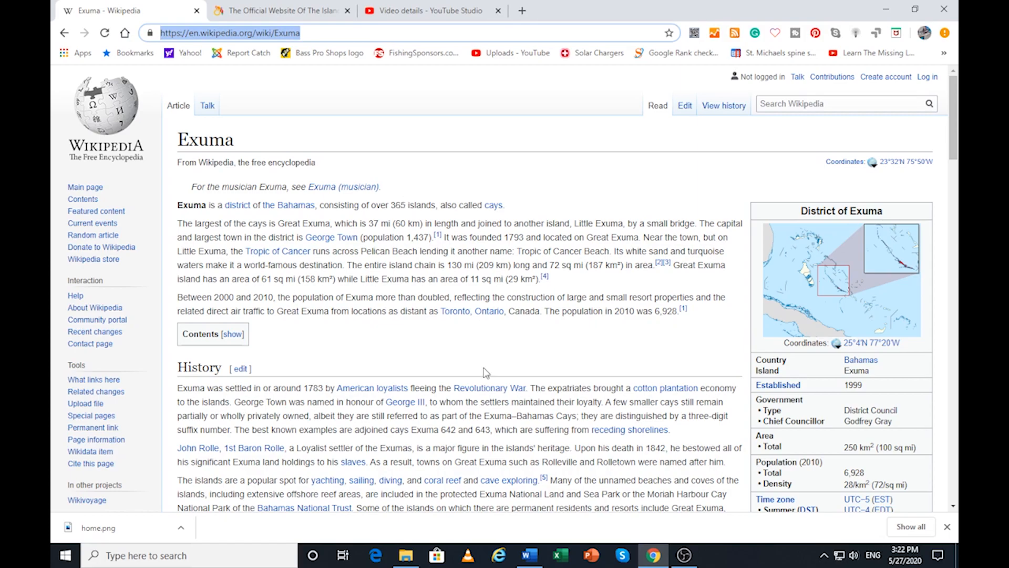
{"action": "left_click", "coordinate": [530, 555]}
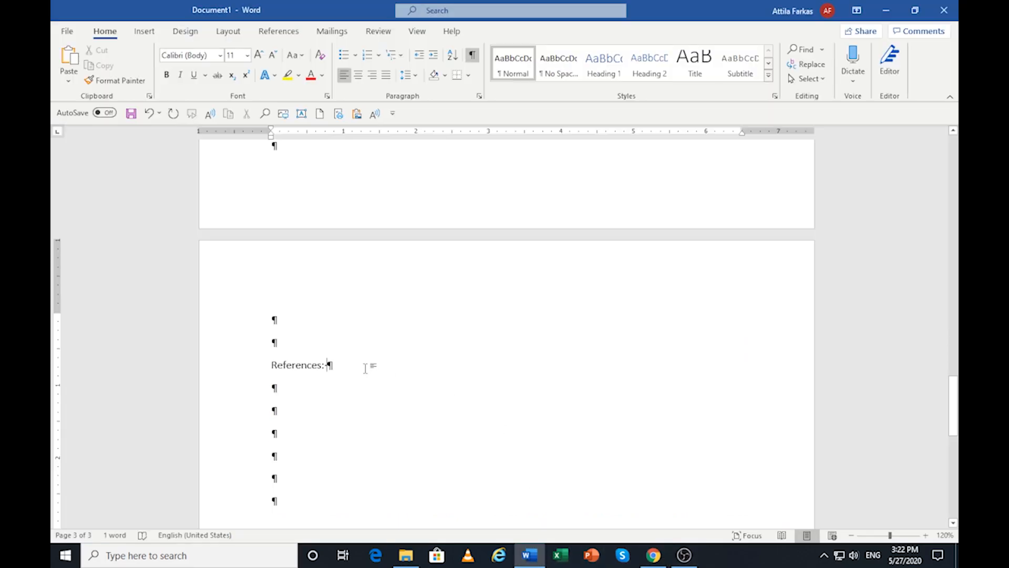
{"action": "key", "text": "ctrl+v"}
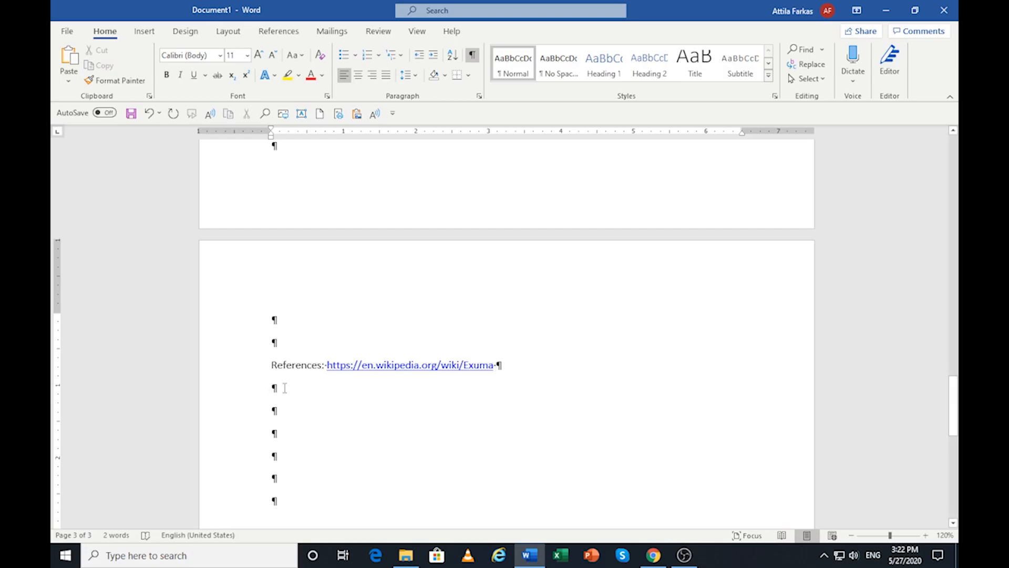
Switch to Chrome and copy the Exuma article's text from its title through the end of the Notable Homeowners section
{"action": "left_click", "coordinate": [653, 555]}
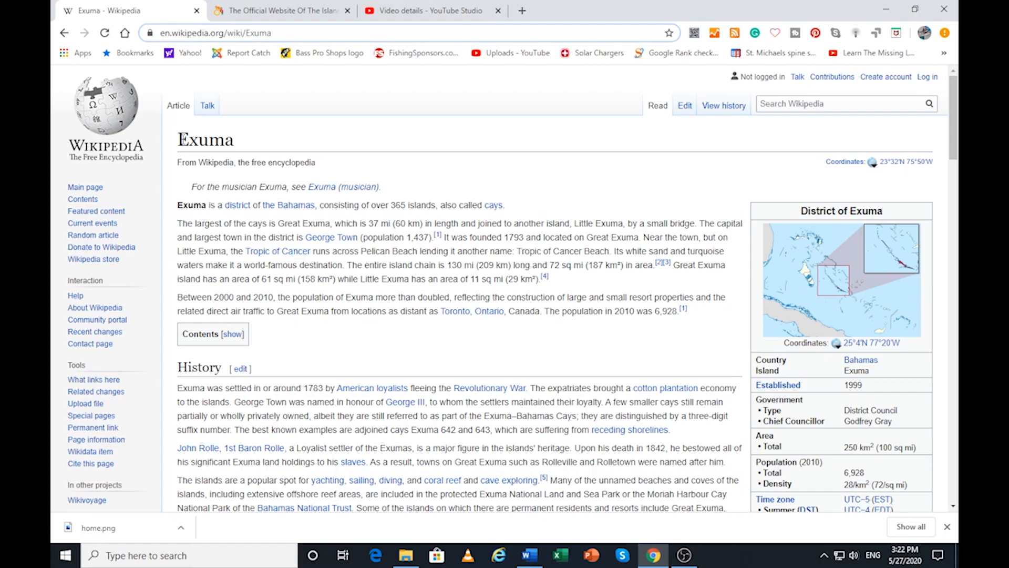
{"action": "left_click_drag", "start_coordinate": [177, 140], "coordinate": [441, 427]}
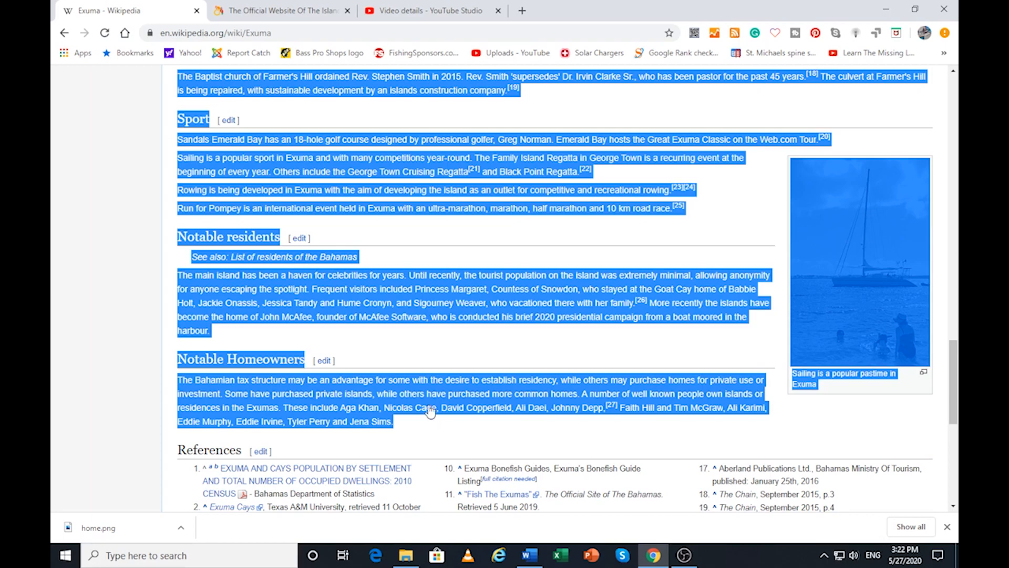
{"action": "mouse_move", "coordinate": [414, 297]}
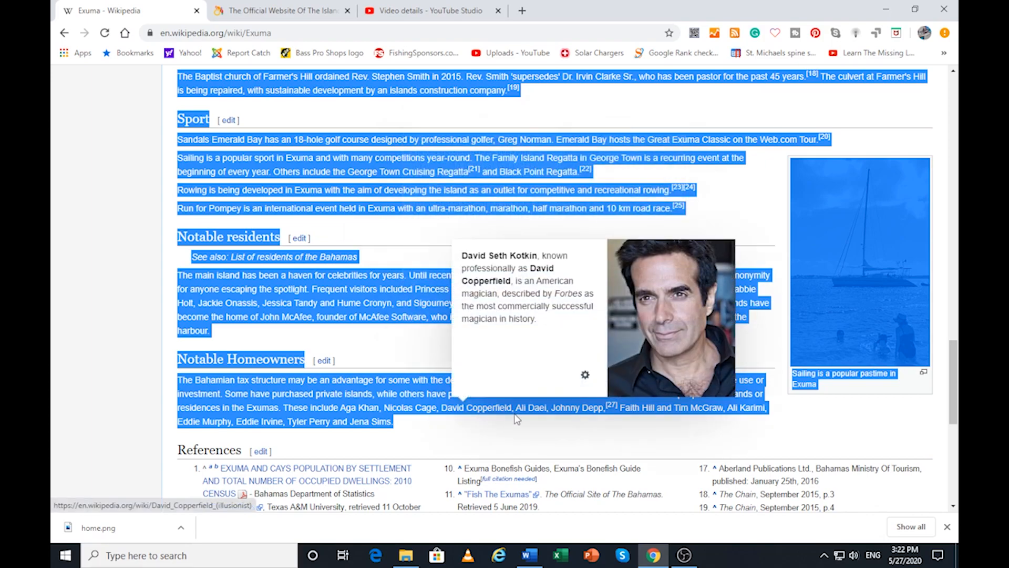
{"action": "mouse_move", "coordinate": [562, 415]}
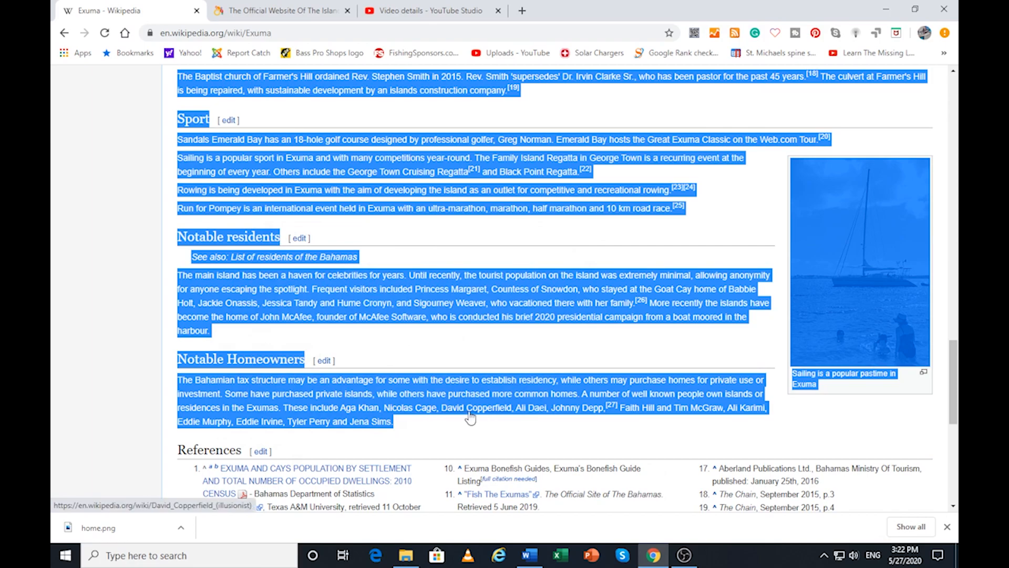
{"action": "mouse_move", "coordinate": [639, 411]}
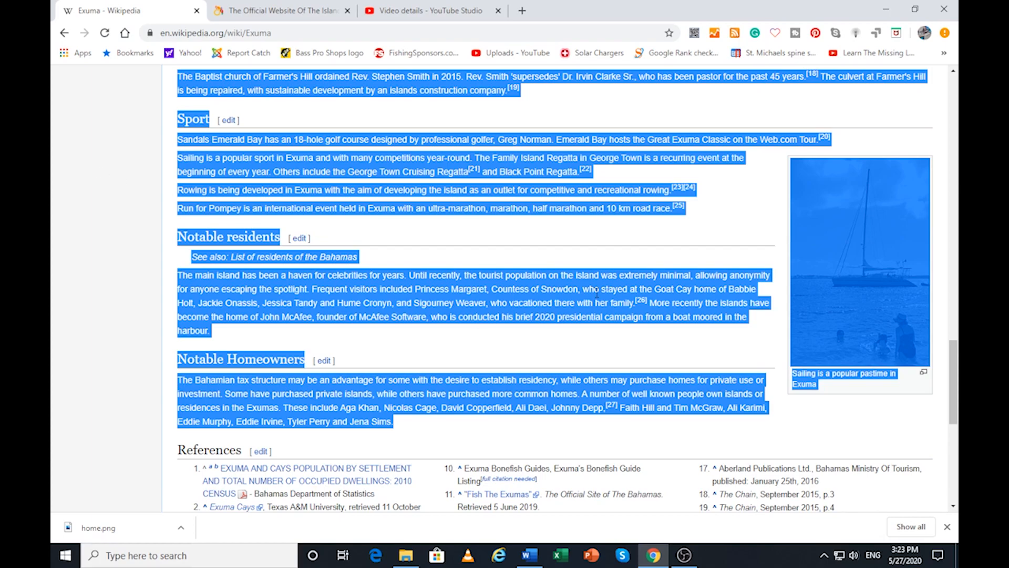
Paste the copied article into the Word document as Unformatted Text on the blank paragraph below the References line
{"action": "left_click", "coordinate": [531, 557]}
{"action": "left_click", "coordinate": [277, 391]}
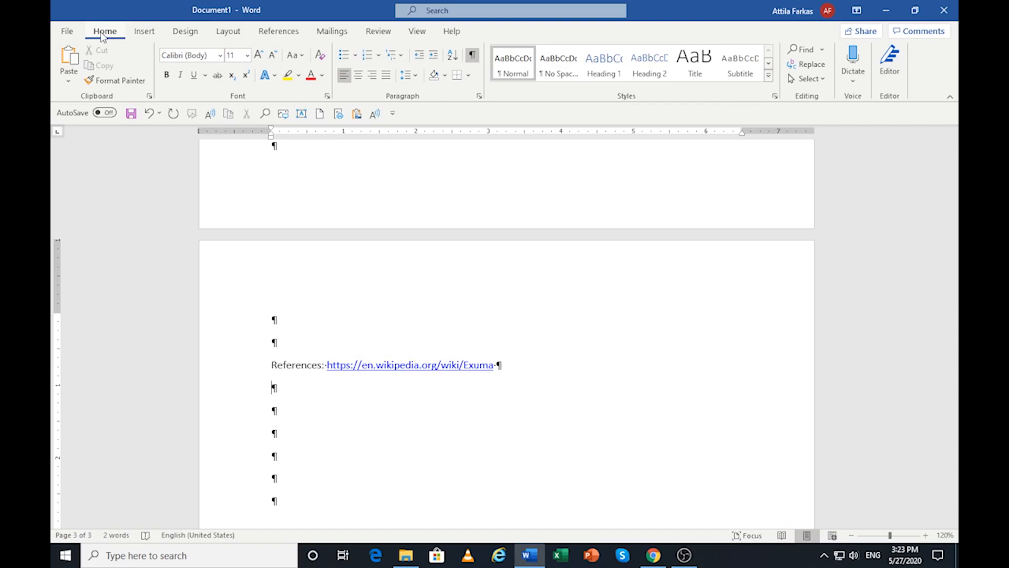
{"action": "left_click", "coordinate": [68, 85]}
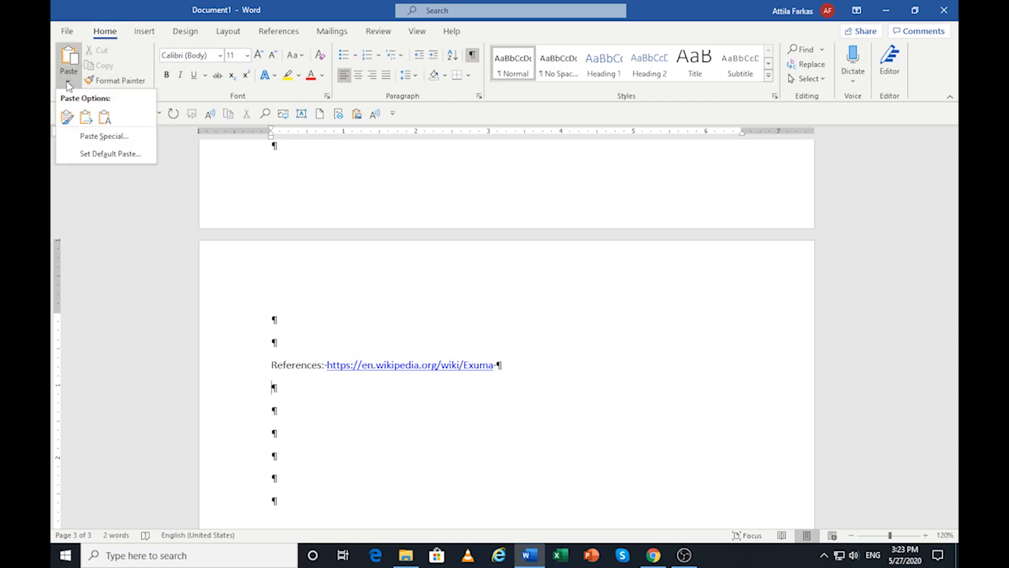
{"action": "left_click", "coordinate": [91, 139]}
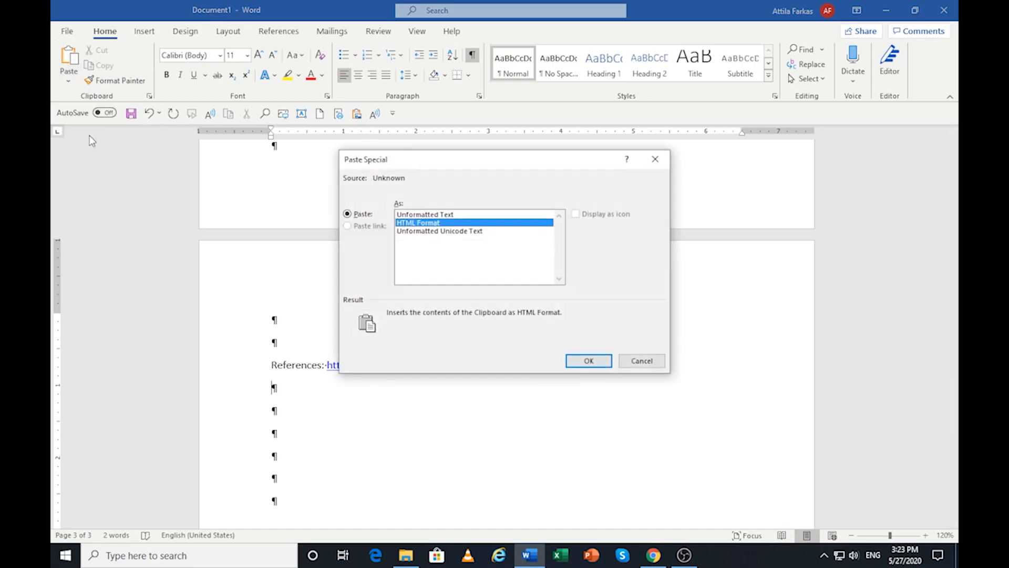
{"action": "left_click", "coordinate": [416, 215]}
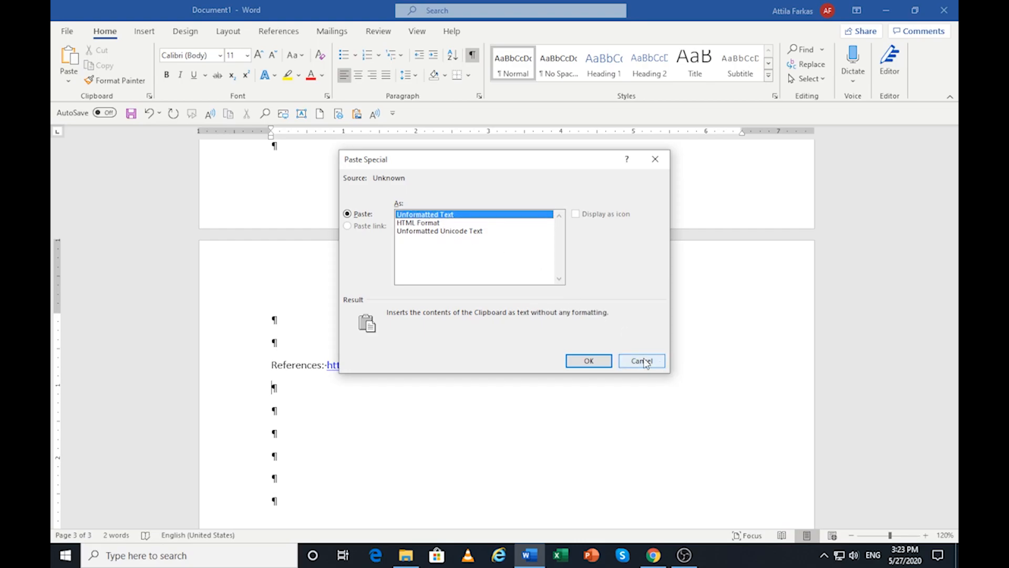
{"action": "left_click", "coordinate": [588, 361]}
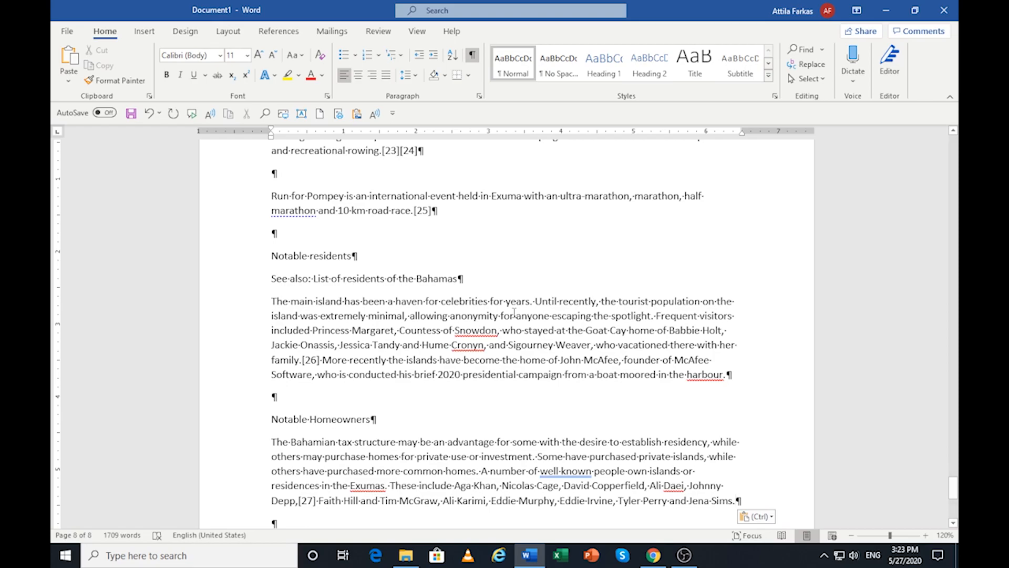
{"action": "left_click", "coordinate": [440, 445]}
Enter "The Bahamas" and "Exuma" in the first two cells of the table's top row on page one
{"action": "key", "text": "ctrl+Home"}
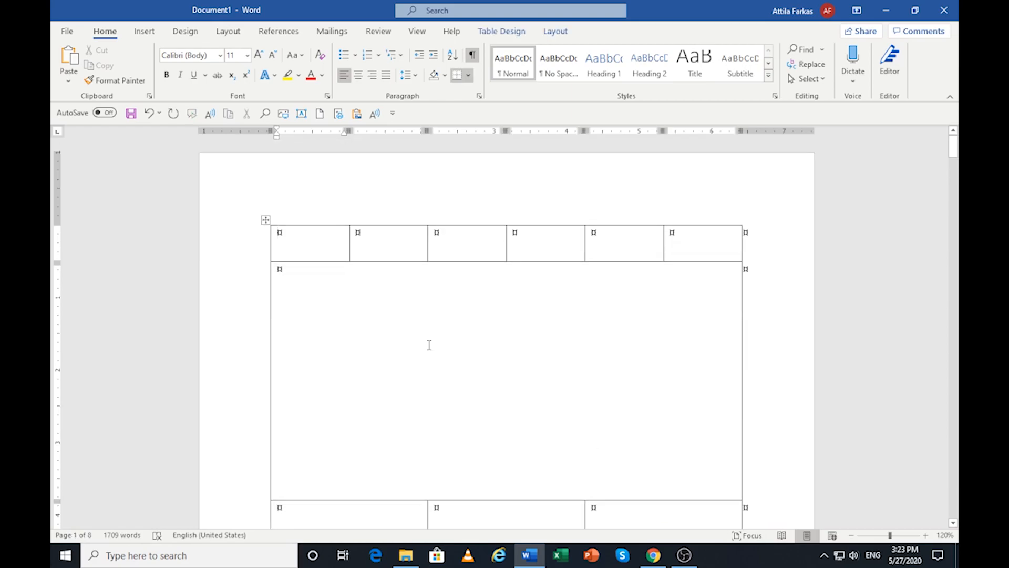
{"action": "scroll", "coordinate": [376, 313], "scroll_direction": "down", "scroll_amount": 10}
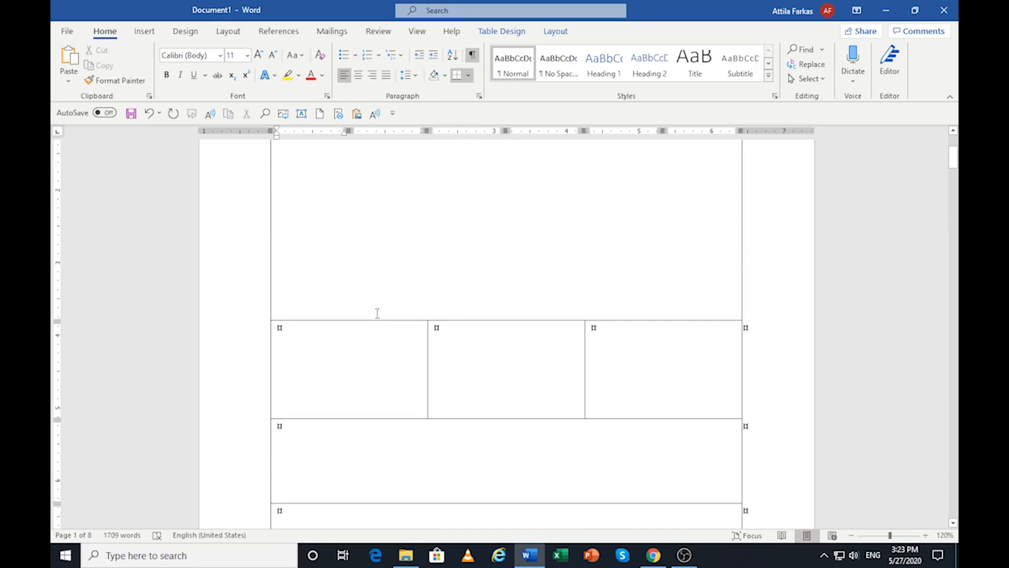
{"action": "scroll", "coordinate": [378, 319], "scroll_direction": "down", "scroll_amount": 8}
{"action": "scroll", "coordinate": [379, 322], "scroll_direction": "up", "scroll_amount": 5}
{"action": "scroll", "coordinate": [378, 323], "scroll_direction": "up", "scroll_amount": 6}
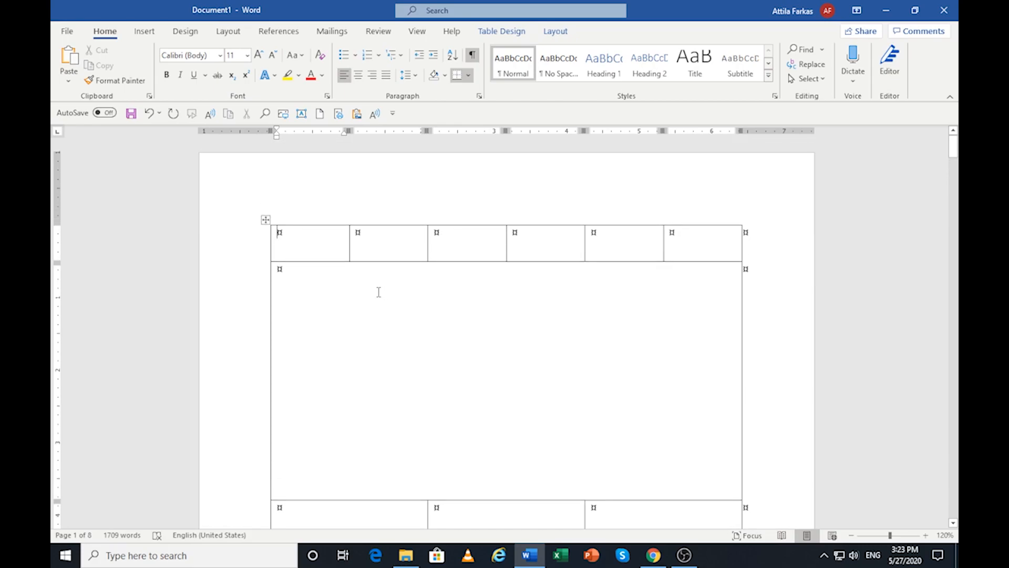
{"action": "left_click", "coordinate": [293, 234]}
{"action": "type", "text": "The"}
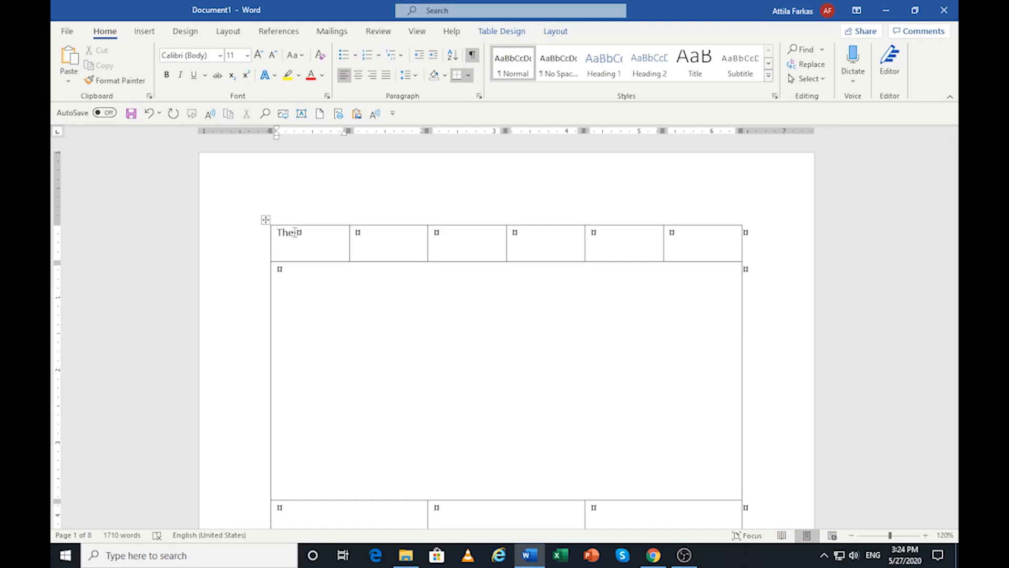
{"action": "type", "text": " Bahamas"}
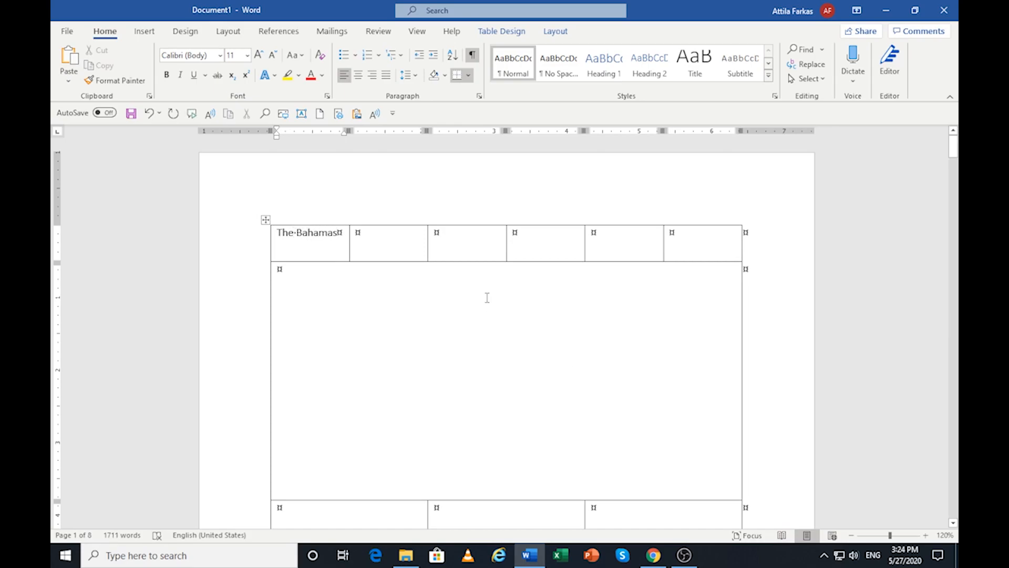
{"action": "key", "text": "Tab"}
{"action": "type", "text": "Exuma"}
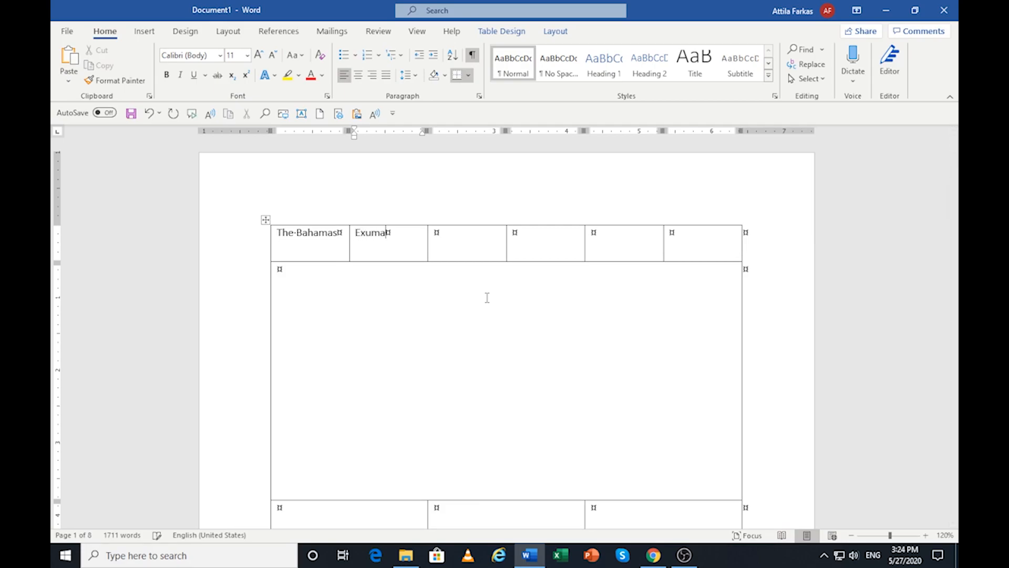
Fill the remaining four cells of the table's top row with "Stay", "Food", "Swimming Pigs" and "Contact"
{"action": "key", "text": "Tab"}
{"action": "type", "text": "Stay"}
{"action": "key", "text": "Tab"}
{"action": "type", "text": "Food"}
{"action": "key", "text": "Tab"}
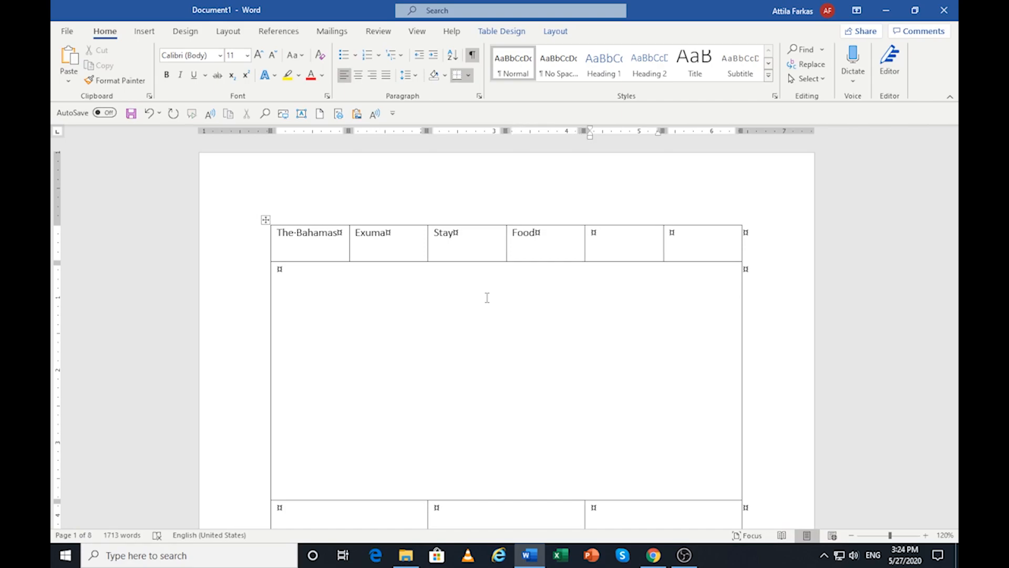
{"action": "type", "text": "Swimming Pigs"}
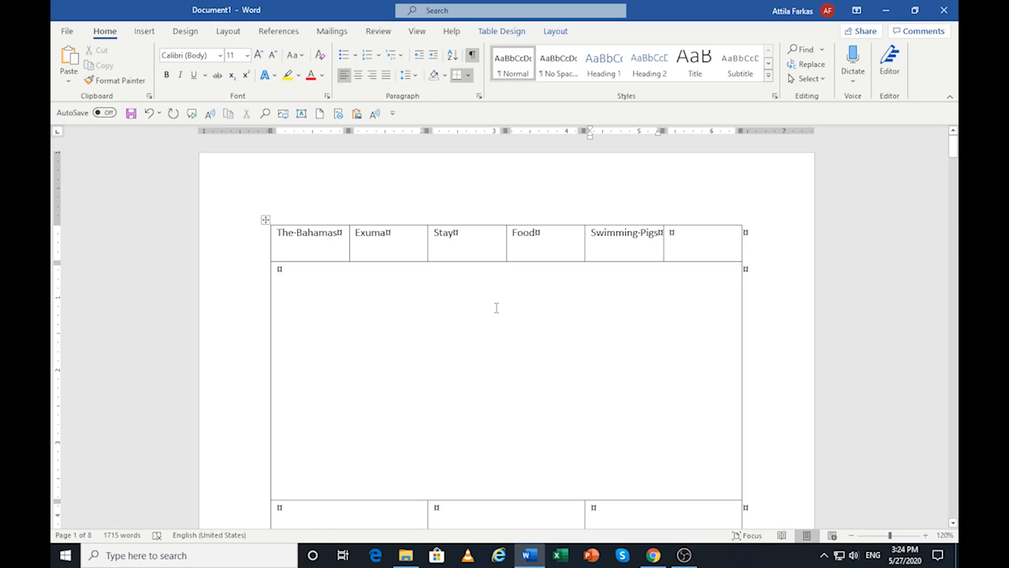
{"action": "key", "text": "Tab"}
{"action": "type", "text": "Con"}
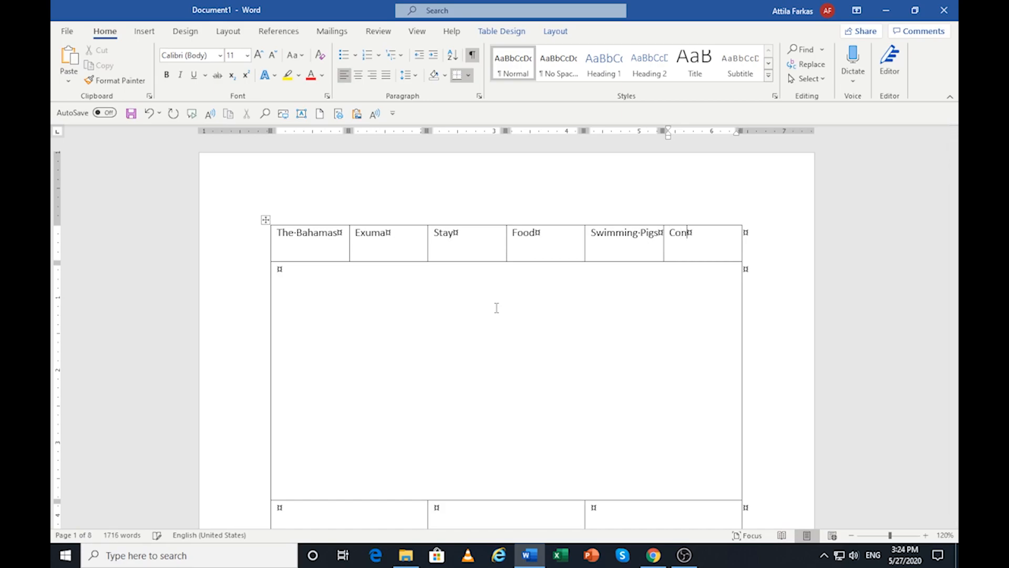
{"action": "type", "text": "tact"}
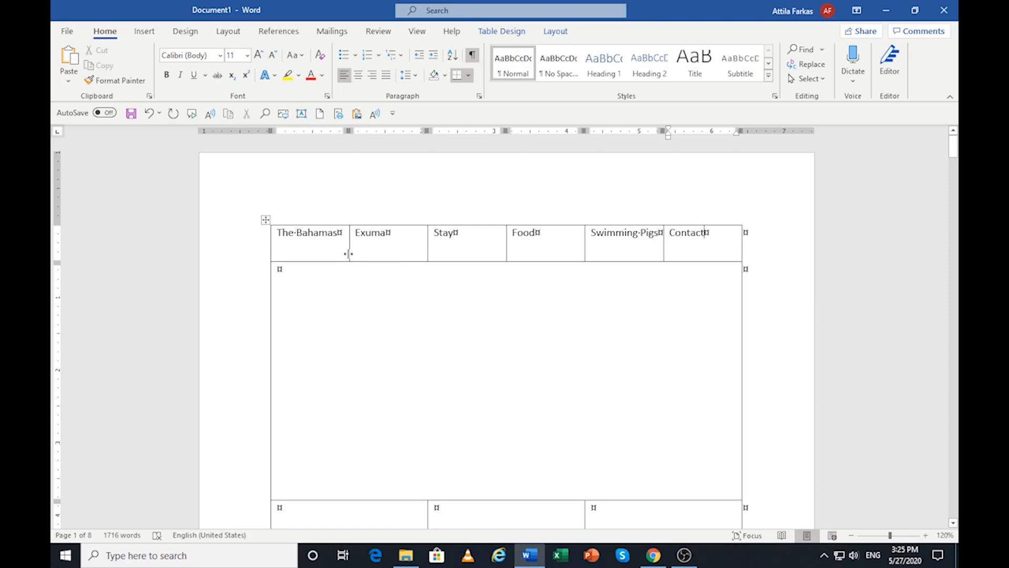
Center the text of the table's entire top row both horizontally and vertically within its cells
{"action": "left_click", "coordinate": [227, 247]}
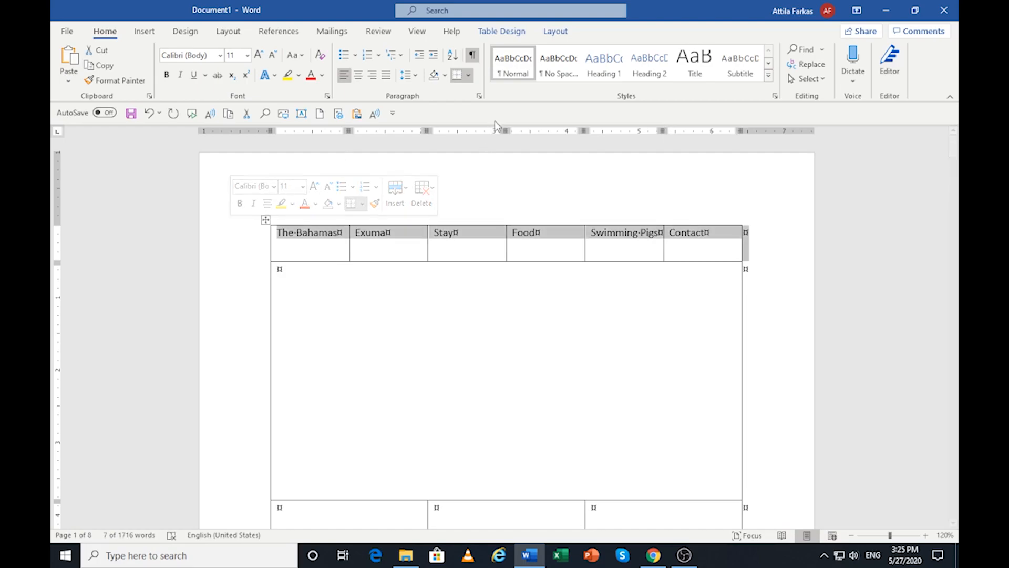
{"action": "left_click", "coordinate": [558, 32]}
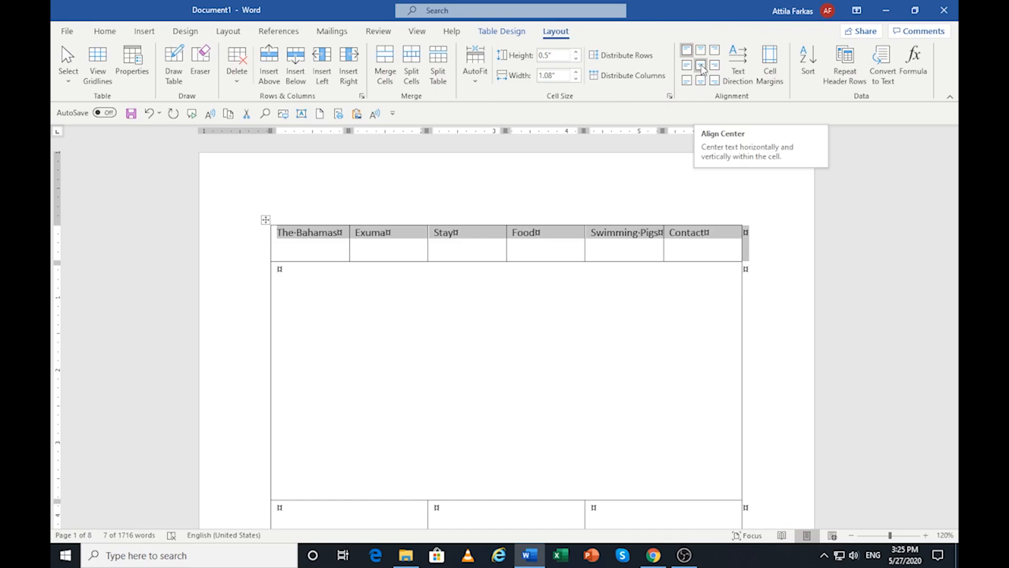
{"action": "left_click", "coordinate": [702, 67]}
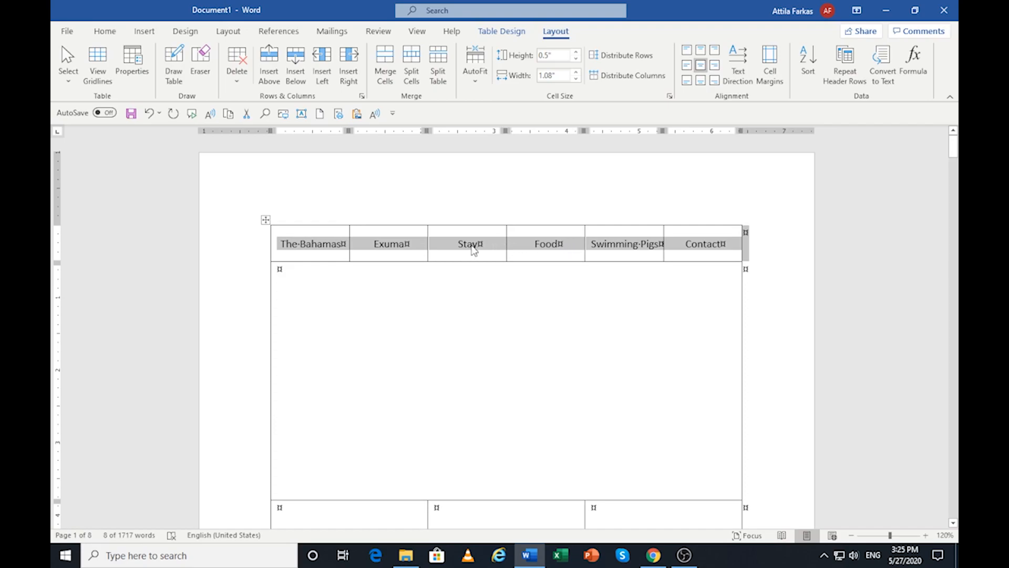
{"action": "left_click", "coordinate": [472, 245]}
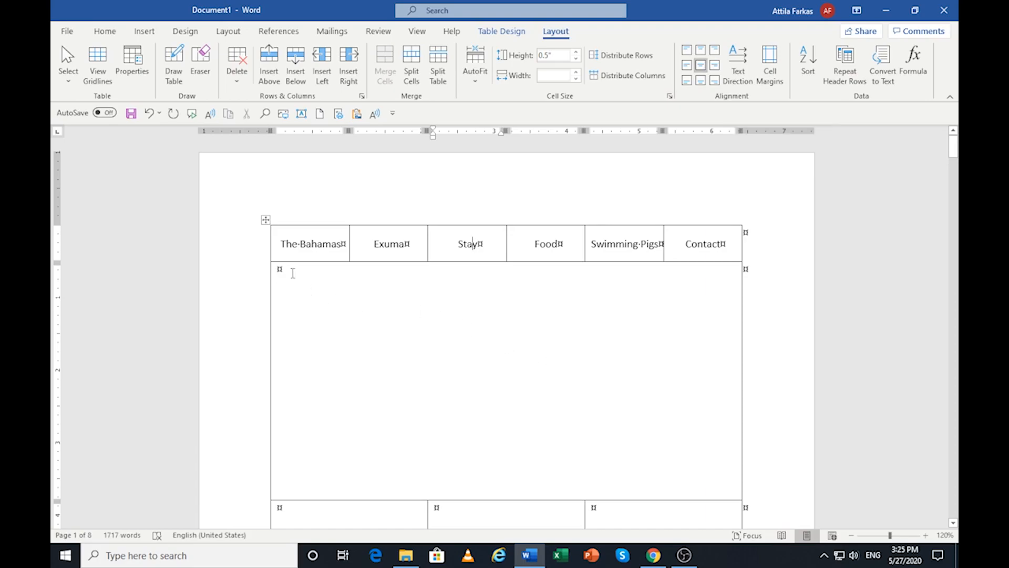
Review the table's large merged cell, the three-cell row and the blank paragraphs on page two
{"action": "left_click", "coordinate": [294, 276]}
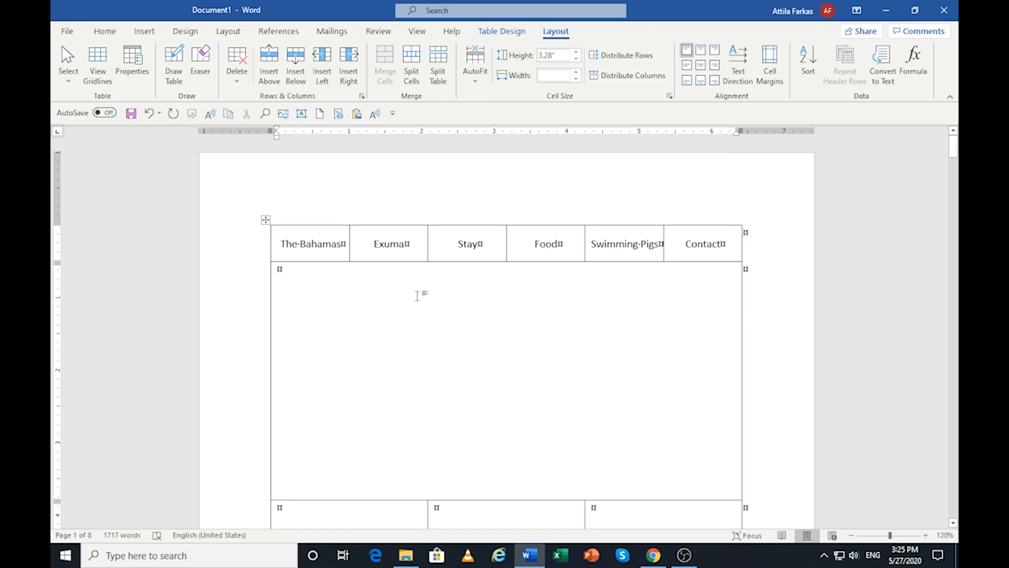
{"action": "scroll", "coordinate": [417, 295], "scroll_direction": "down", "scroll_amount": 12}
{"action": "scroll", "coordinate": [438, 288], "scroll_direction": "up", "scroll_amount": 1}
{"action": "left_click", "coordinate": [297, 257]}
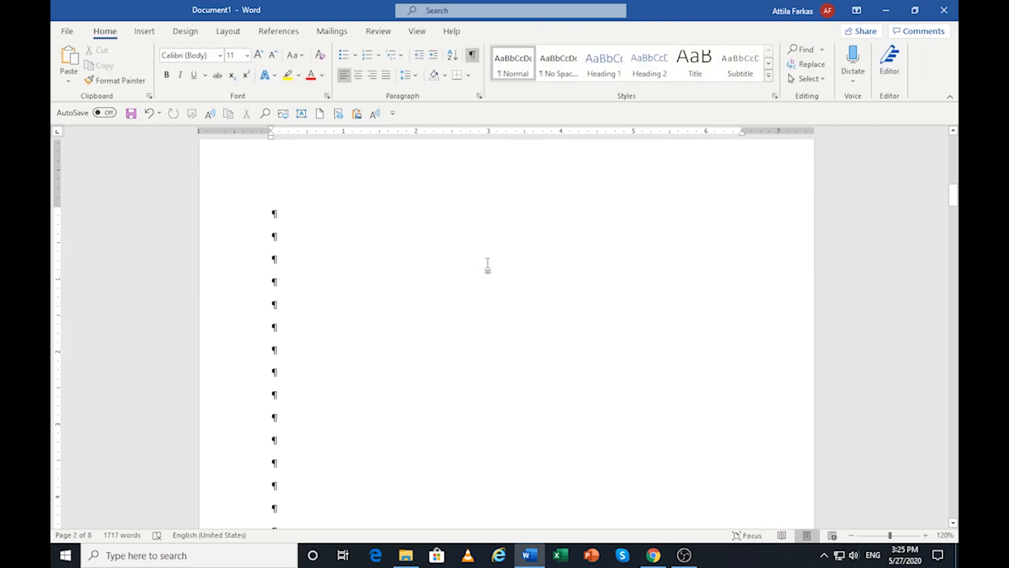
{"action": "scroll", "coordinate": [487, 265], "scroll_direction": "up", "scroll_amount": 10}
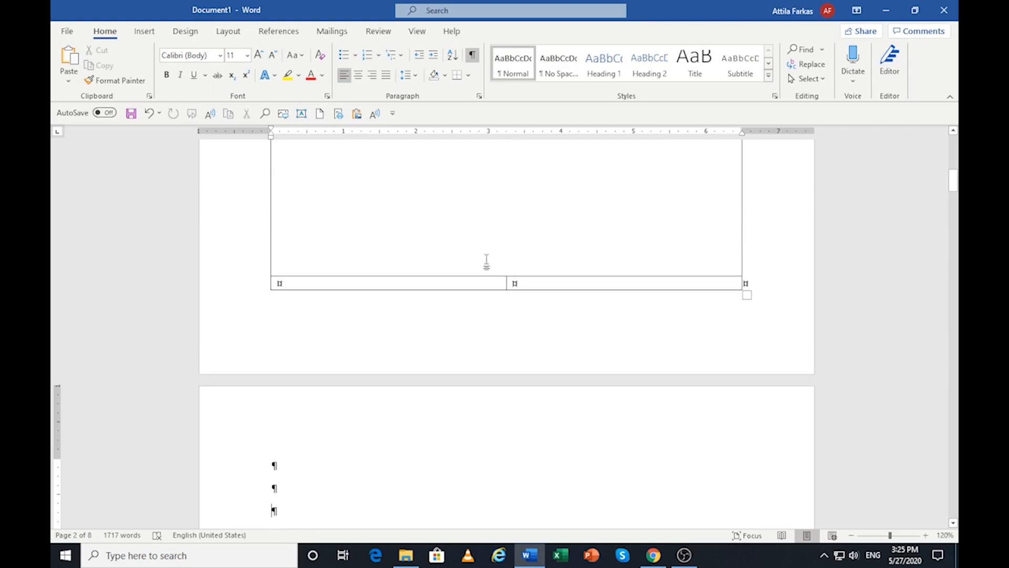
{"action": "scroll", "coordinate": [487, 261], "scroll_direction": "down", "scroll_amount": 5}
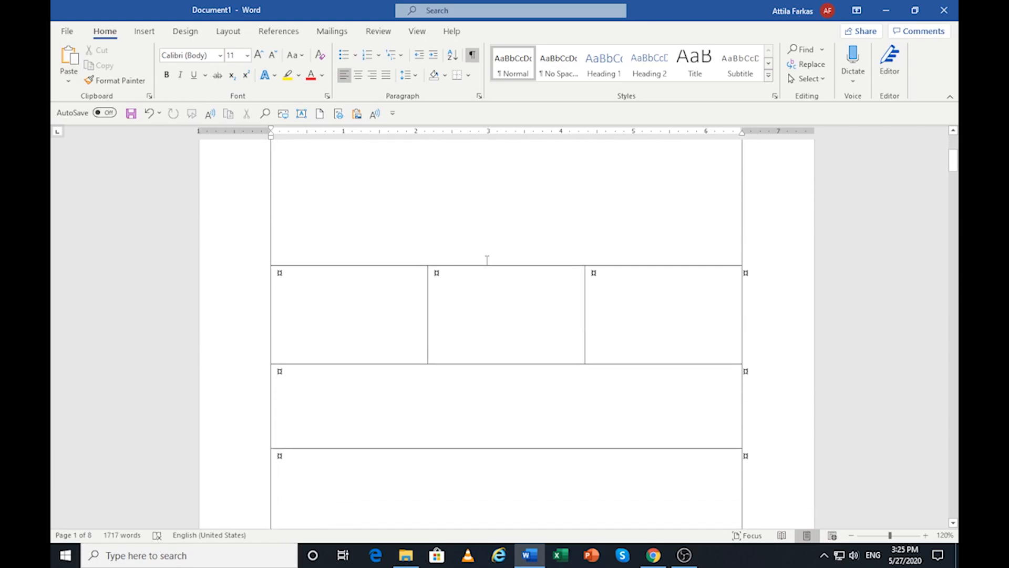
{"action": "scroll", "coordinate": [485, 264], "scroll_direction": "up", "scroll_amount": 4}
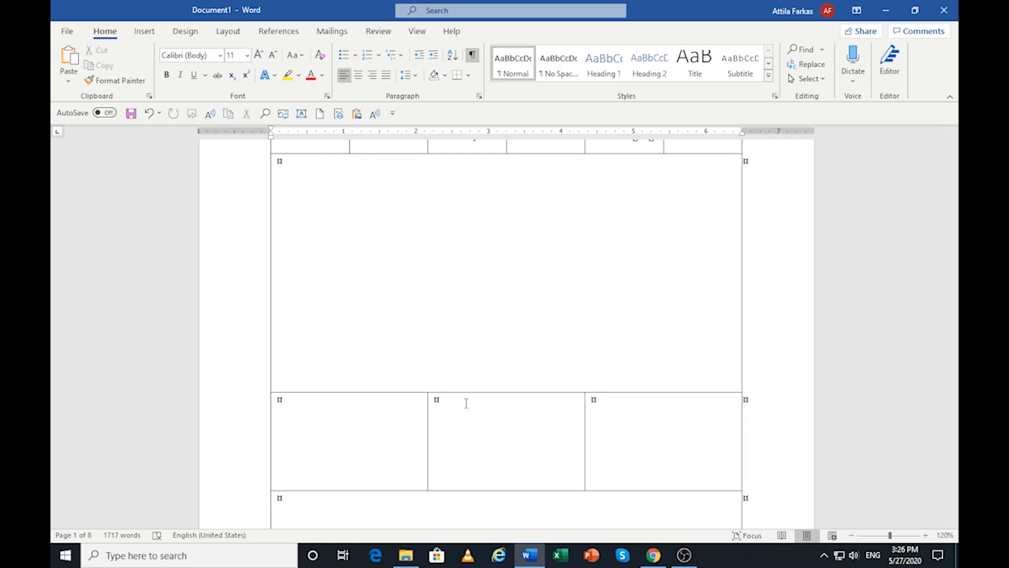
{"action": "scroll", "coordinate": [393, 247], "scroll_direction": "down", "scroll_amount": 10}
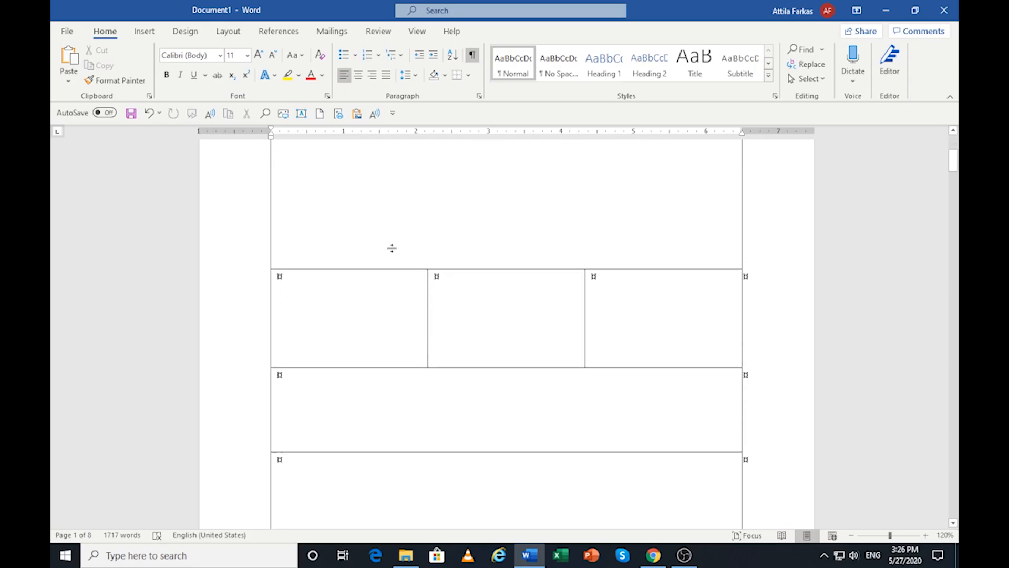
Insert the picture "beach The Bahamas.JPG" from C:\2020 Microsoft Word\Pictures at the third blank paragraph on page two
{"action": "scroll", "coordinate": [387, 253], "scroll_direction": "down", "scroll_amount": 10}
{"action": "left_click", "coordinate": [282, 295]}
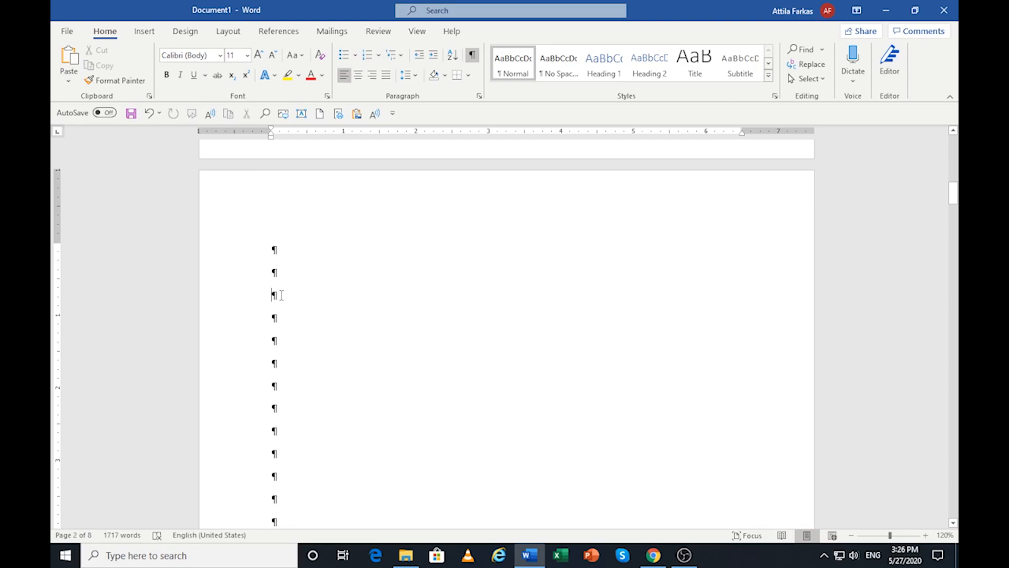
{"action": "left_click", "coordinate": [144, 32]}
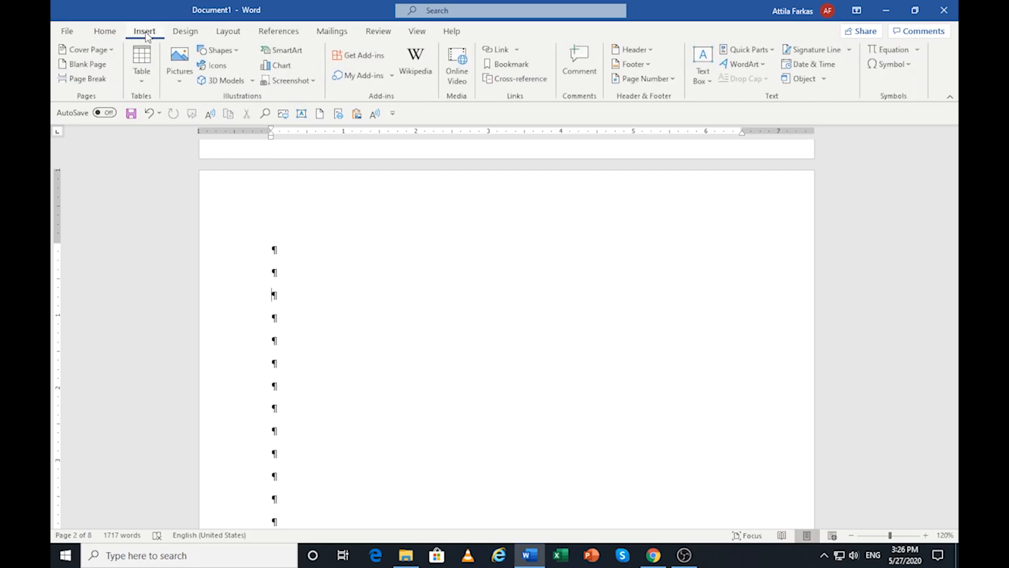
{"action": "left_click", "coordinate": [175, 84]}
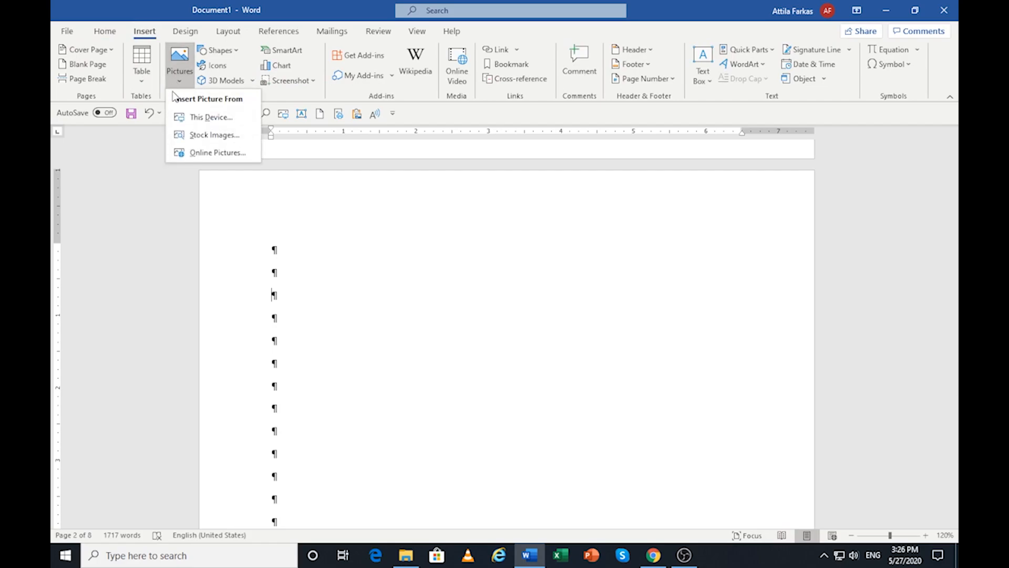
{"action": "left_click", "coordinate": [203, 116]}
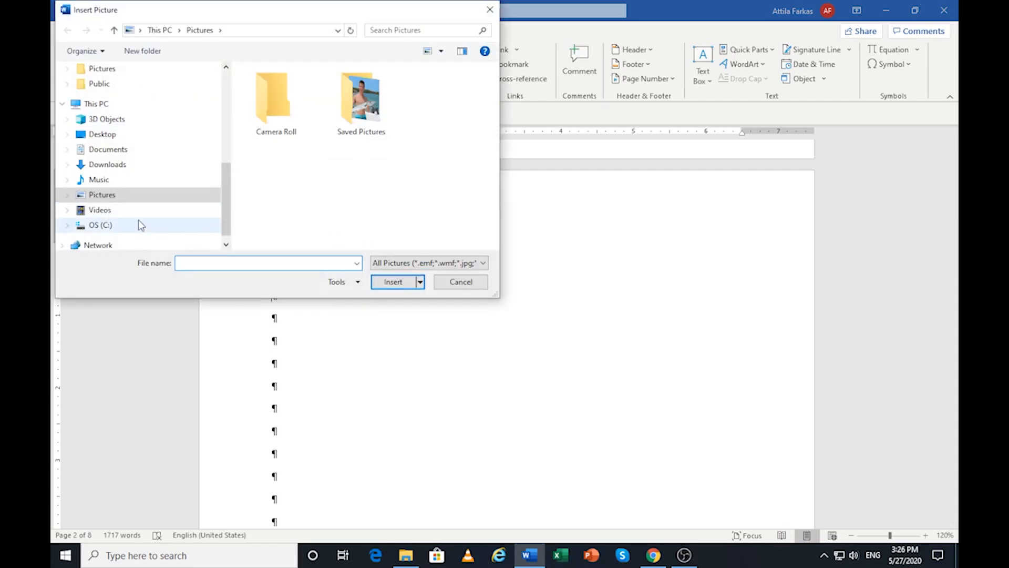
{"action": "left_click", "coordinate": [65, 225]}
{"action": "scroll", "coordinate": [162, 210], "scroll_direction": "down", "scroll_amount": 5}
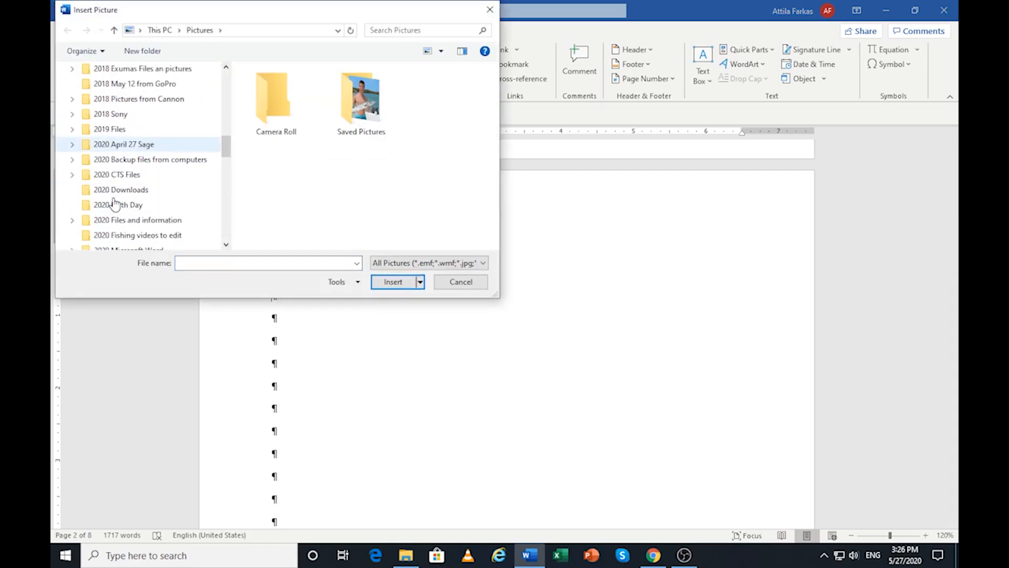
{"action": "scroll", "coordinate": [167, 182], "scroll_direction": "down", "scroll_amount": 1}
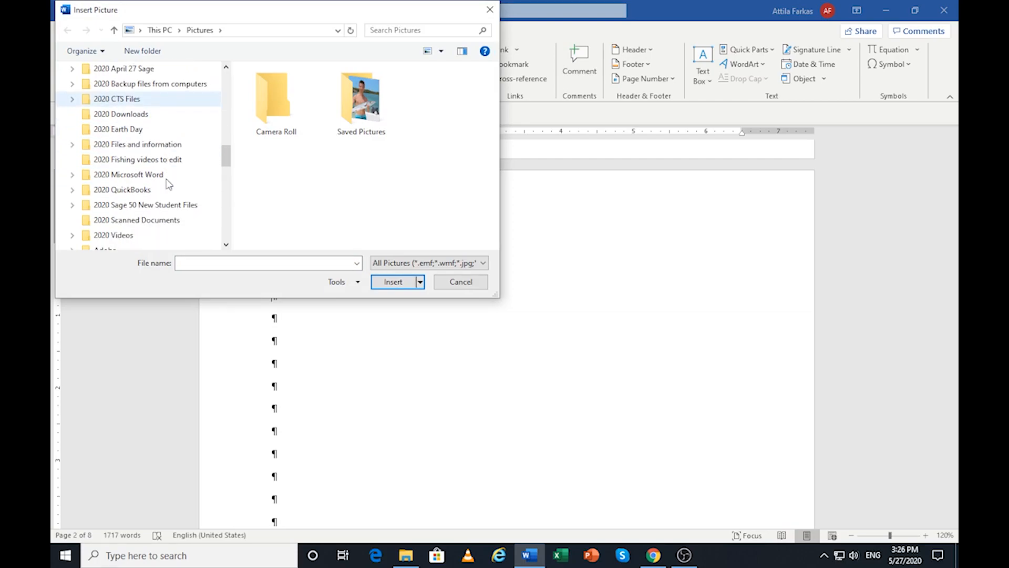
{"action": "left_click", "coordinate": [73, 176]}
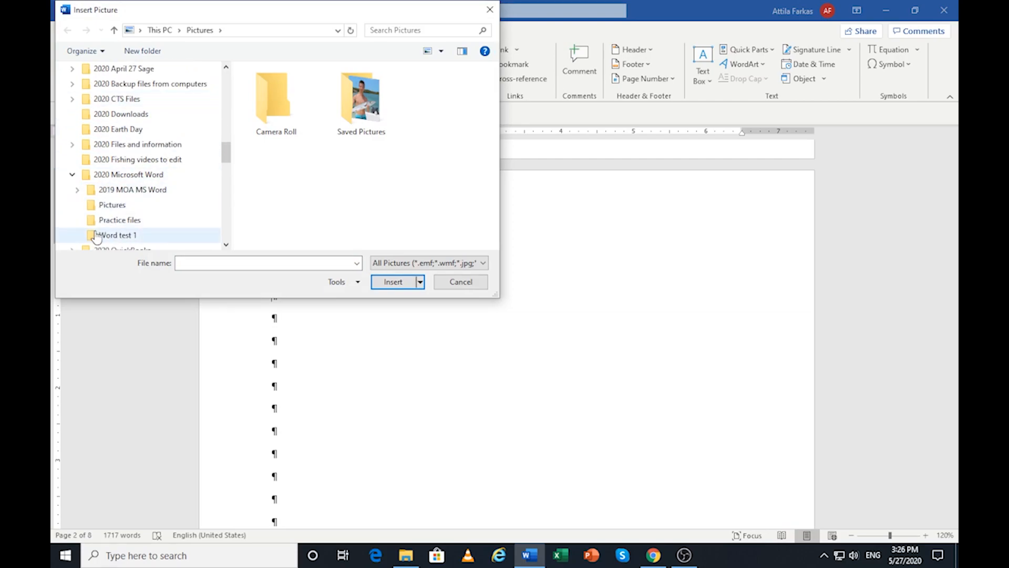
{"action": "left_click", "coordinate": [143, 204]}
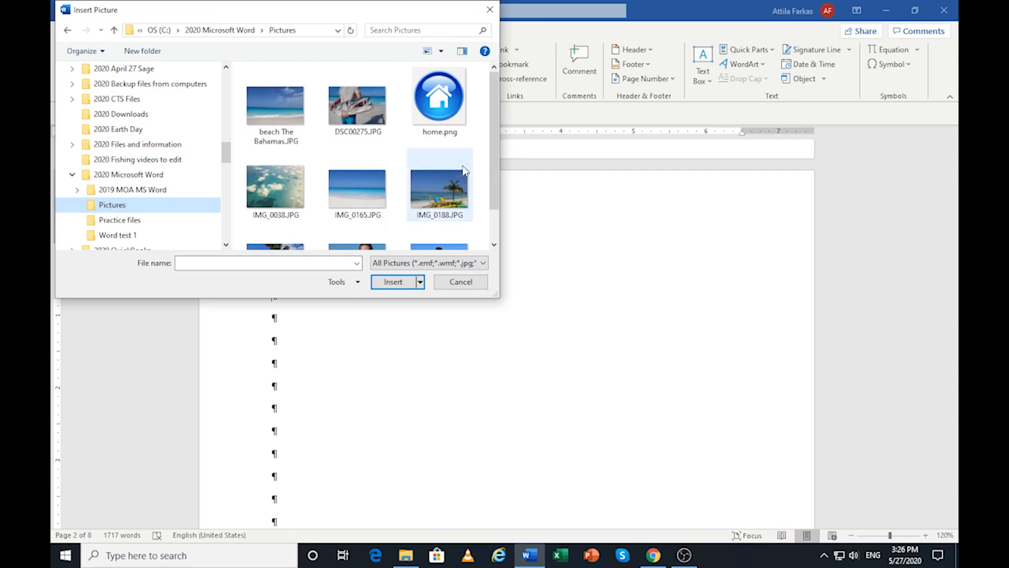
{"action": "mouse_move", "coordinate": [495, 132]}
{"action": "left_mouse_down"}
{"action": "mouse_move", "coordinate": [491, 166]}
{"action": "mouse_move", "coordinate": [490, 131]}
{"action": "left_mouse_up"}
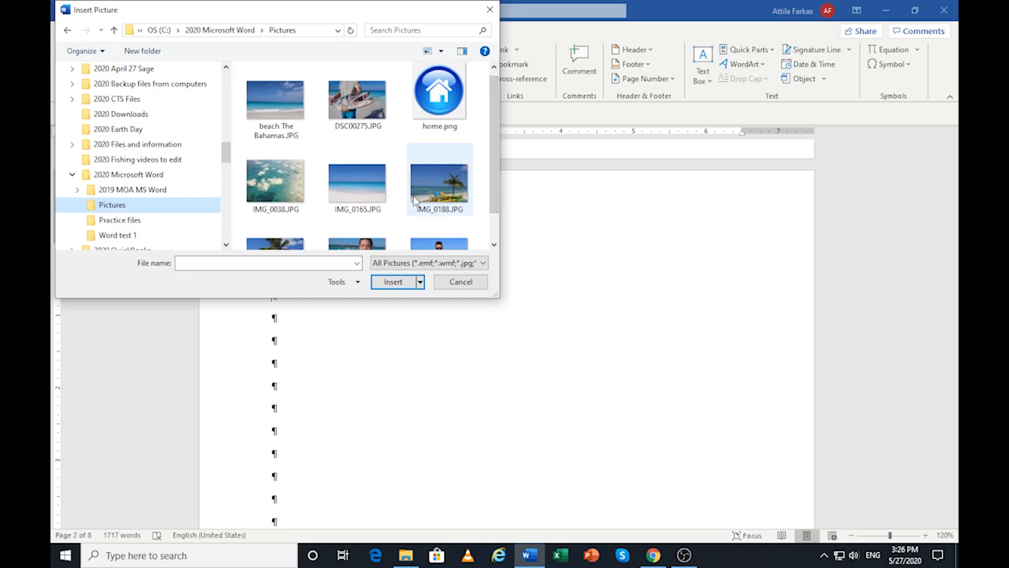
{"action": "double_click", "coordinate": [276, 101]}
Insert the pictures DSC00275.JPG, IMG_0217.JPG and IMG_0476.JPG together at the second blank paragraph below the beach picture
{"action": "scroll", "coordinate": [502, 236], "scroll_direction": "down", "scroll_amount": 3}
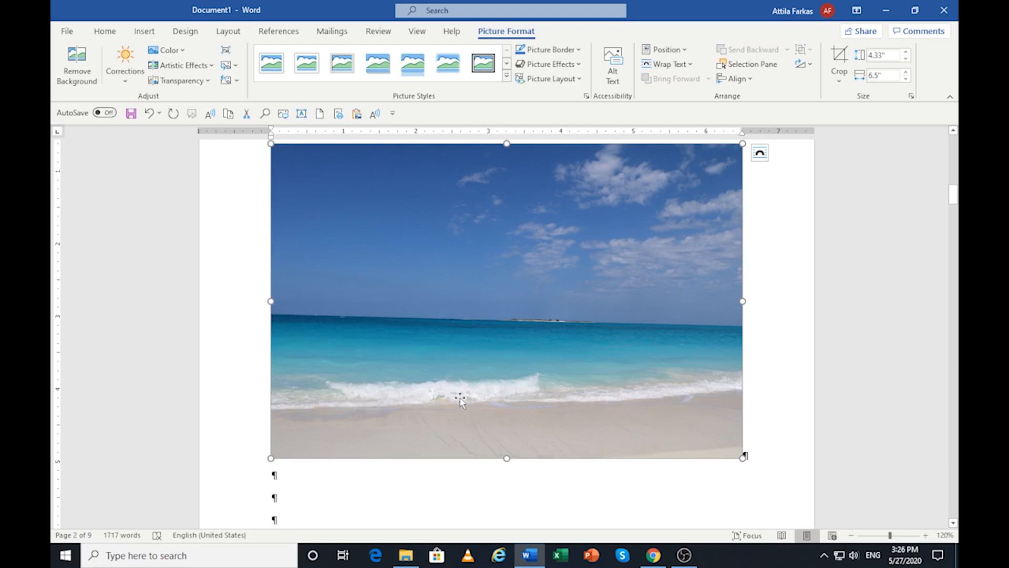
{"action": "scroll", "coordinate": [488, 331], "scroll_direction": "up", "scroll_amount": 3}
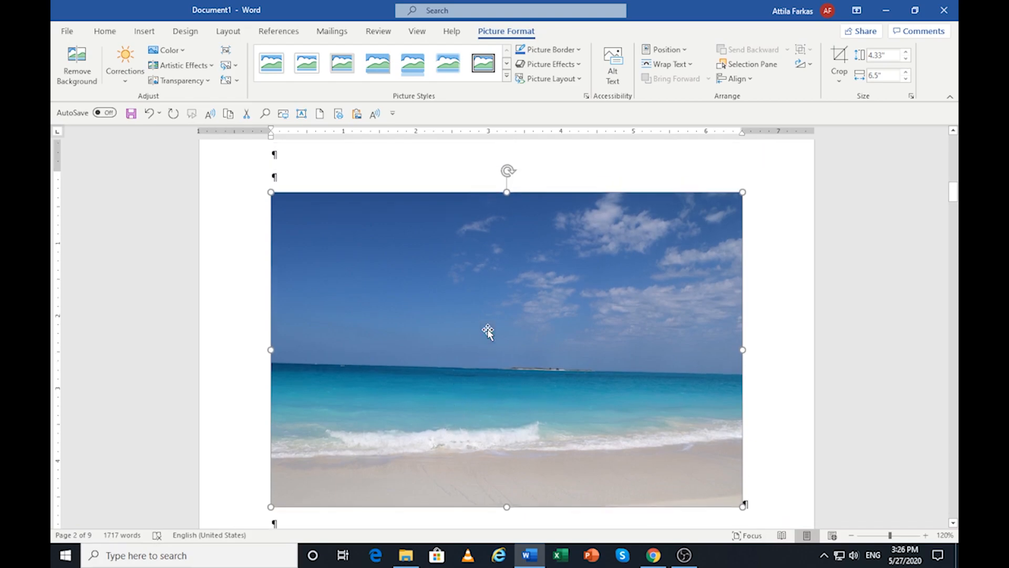
{"action": "scroll", "coordinate": [472, 322], "scroll_direction": "down", "scroll_amount": 6}
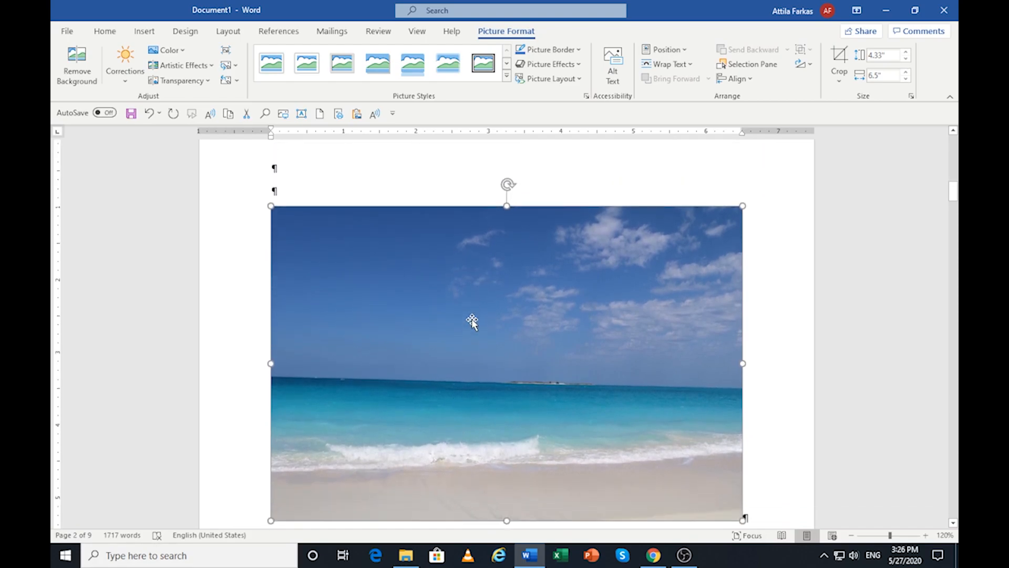
{"action": "left_click", "coordinate": [280, 388]}
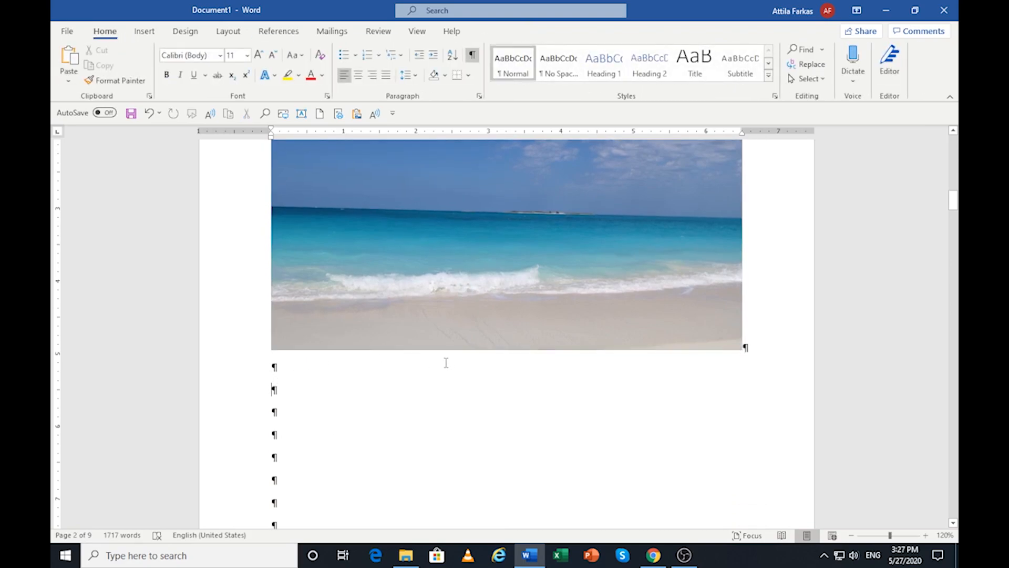
{"action": "left_click", "coordinate": [144, 31]}
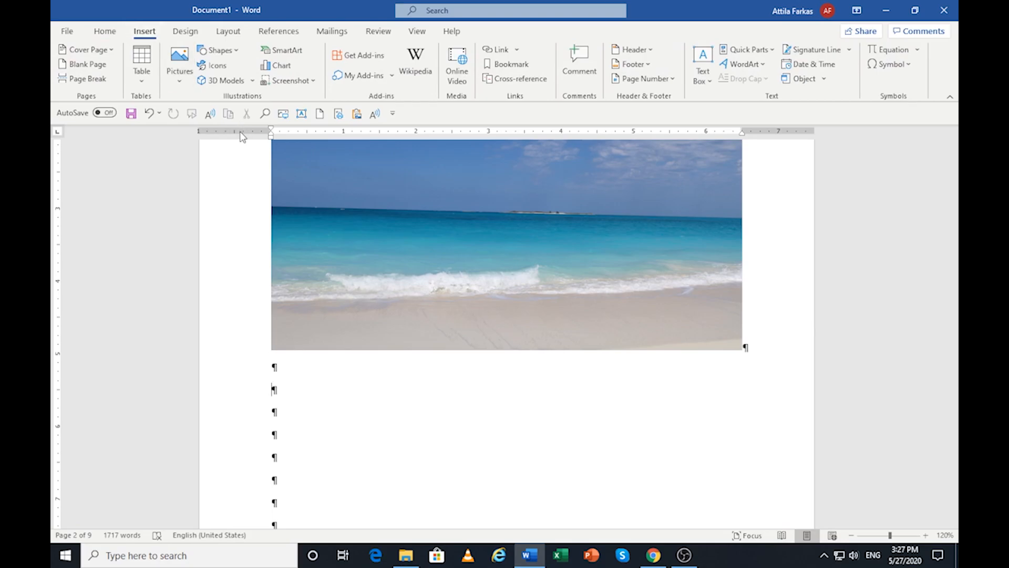
{"action": "left_click", "coordinate": [182, 76]}
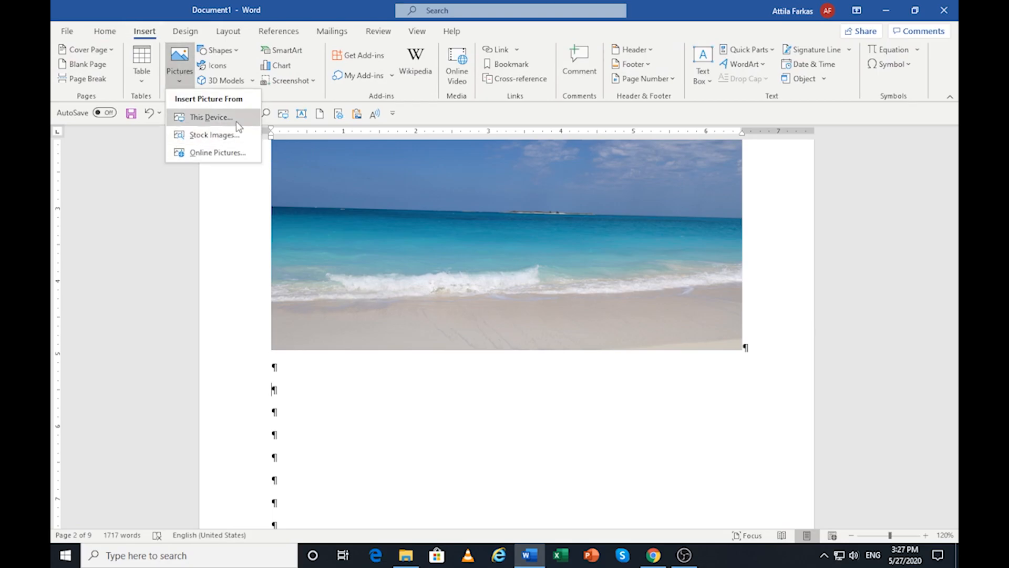
{"action": "left_click", "coordinate": [215, 119]}
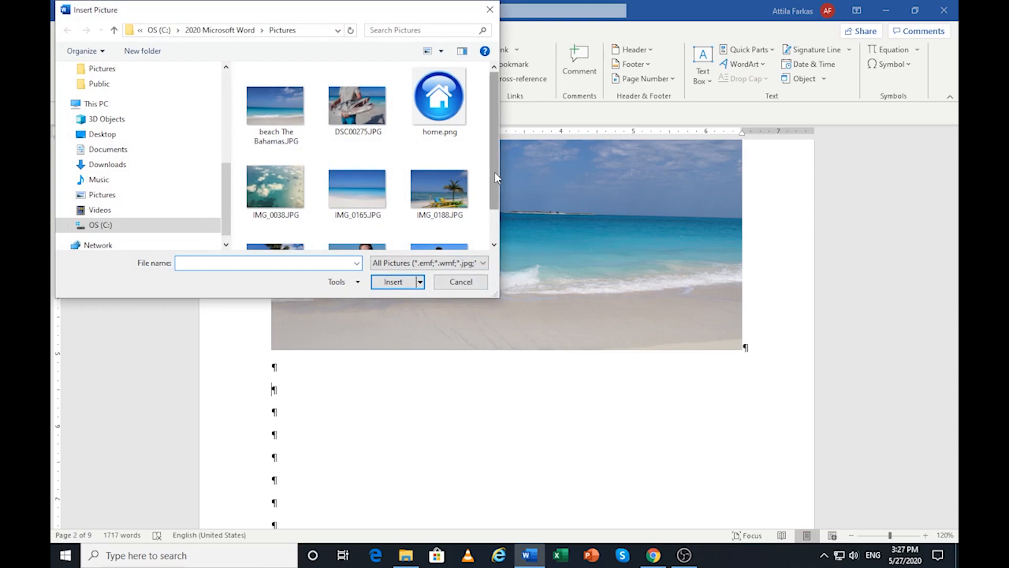
{"action": "left_click_drag", "start_coordinate": [495, 173], "coordinate": [488, 205]}
{"action": "left_click", "coordinate": [459, 209]}
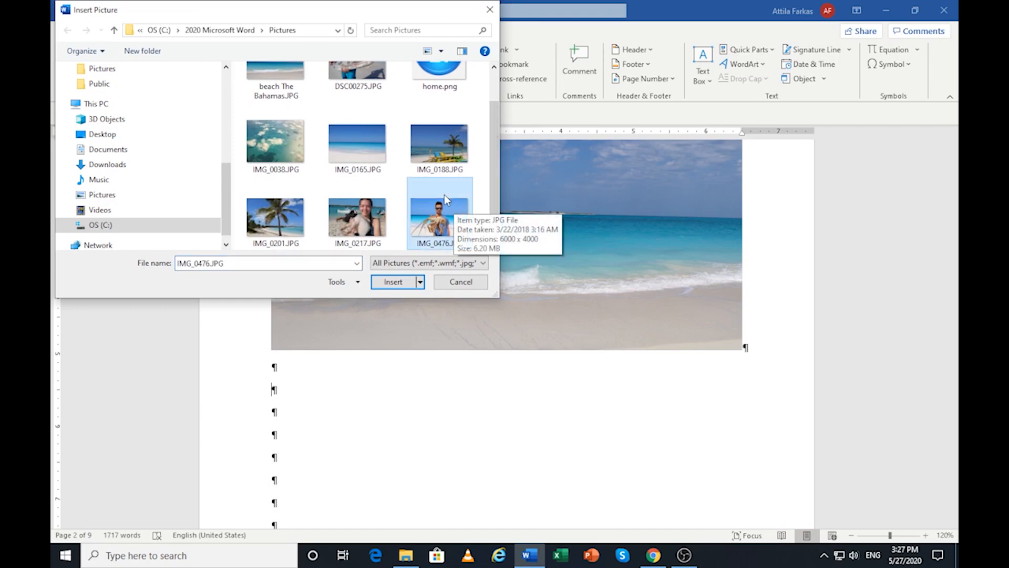
{"action": "left_click", "coordinate": [364, 215], "text": "ctrl"}
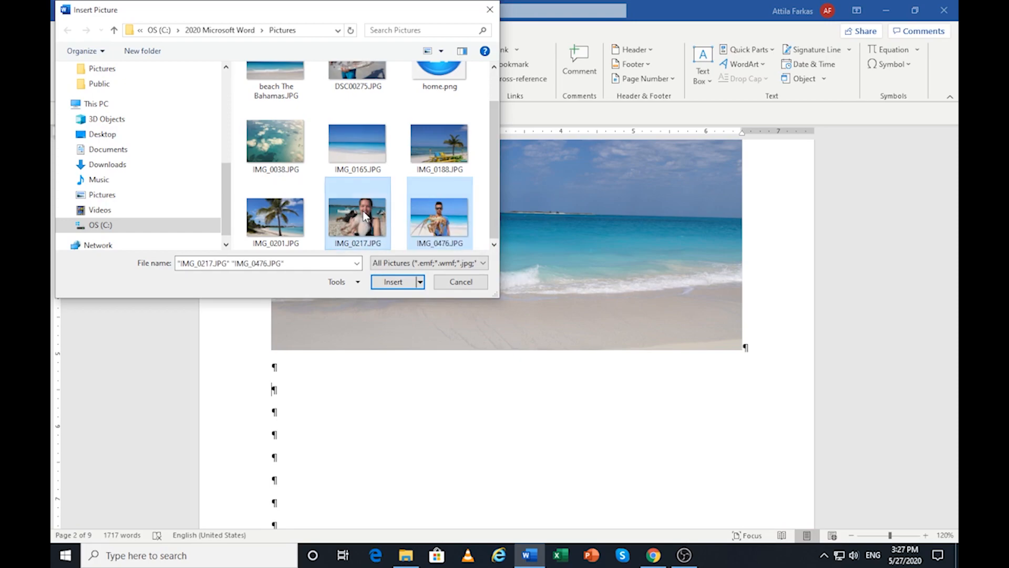
{"action": "left_click_drag", "start_coordinate": [494, 180], "coordinate": [494, 153]}
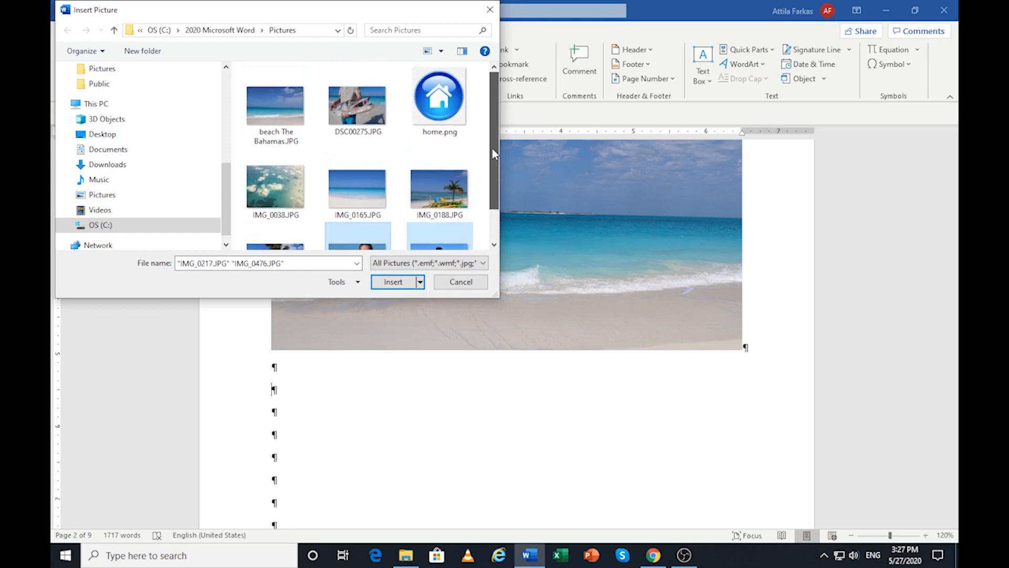
{"action": "left_click", "coordinate": [357, 110], "text": "ctrl"}
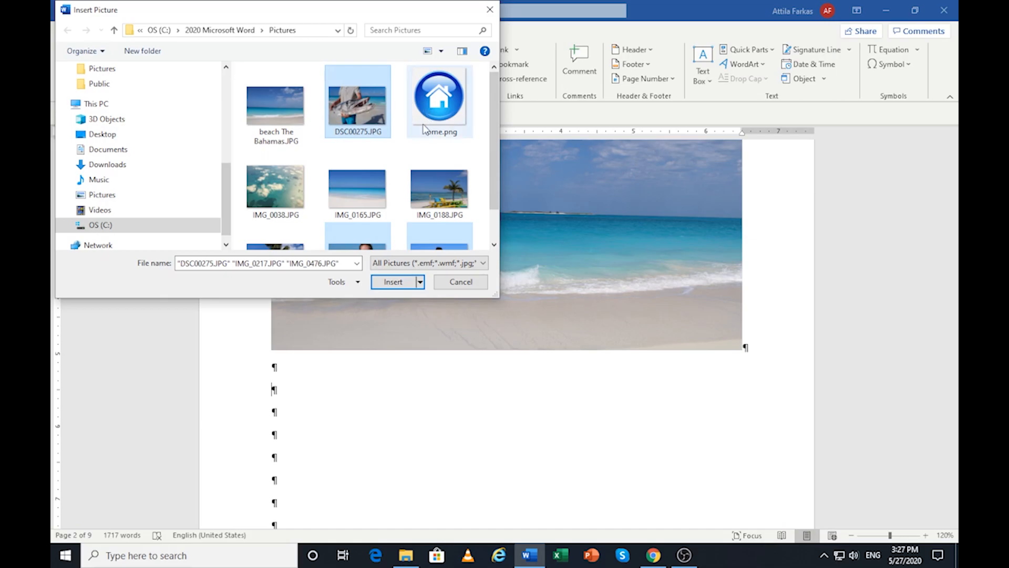
{"action": "left_click", "coordinate": [391, 286]}
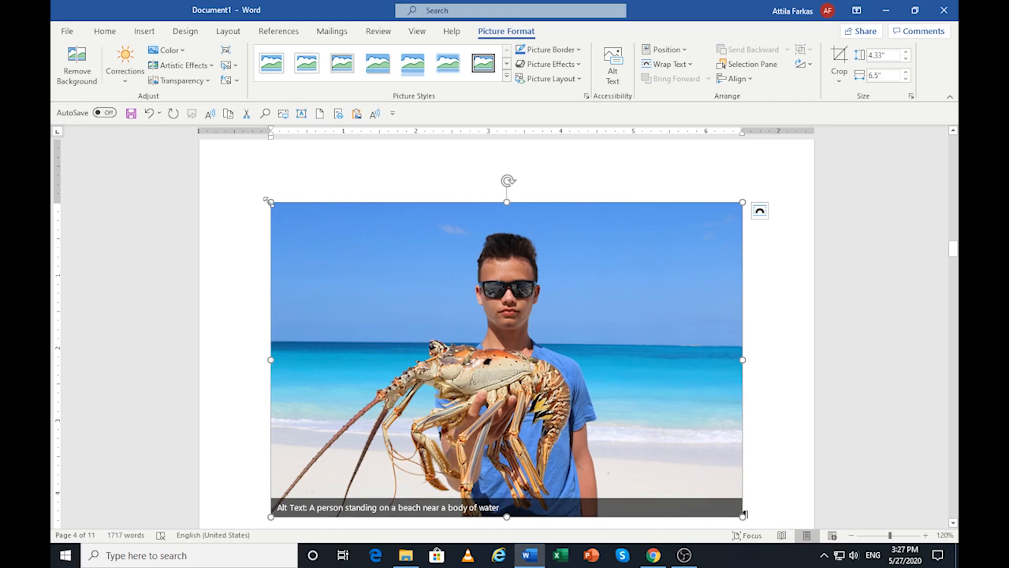
Shrink the lobster picture to about 1.47" by 2.2" and the pig picture to about 1.46" by 2.18", keeping their proportions
{"action": "left_click_drag", "start_coordinate": [267, 200], "coordinate": [561, 385]}
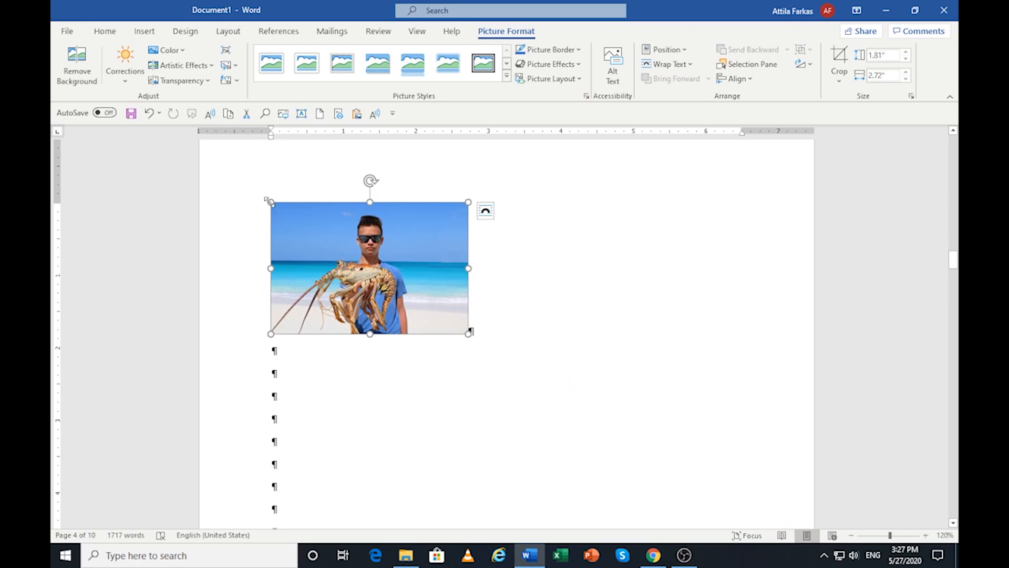
{"action": "left_click_drag", "start_coordinate": [267, 201], "coordinate": [310, 227]}
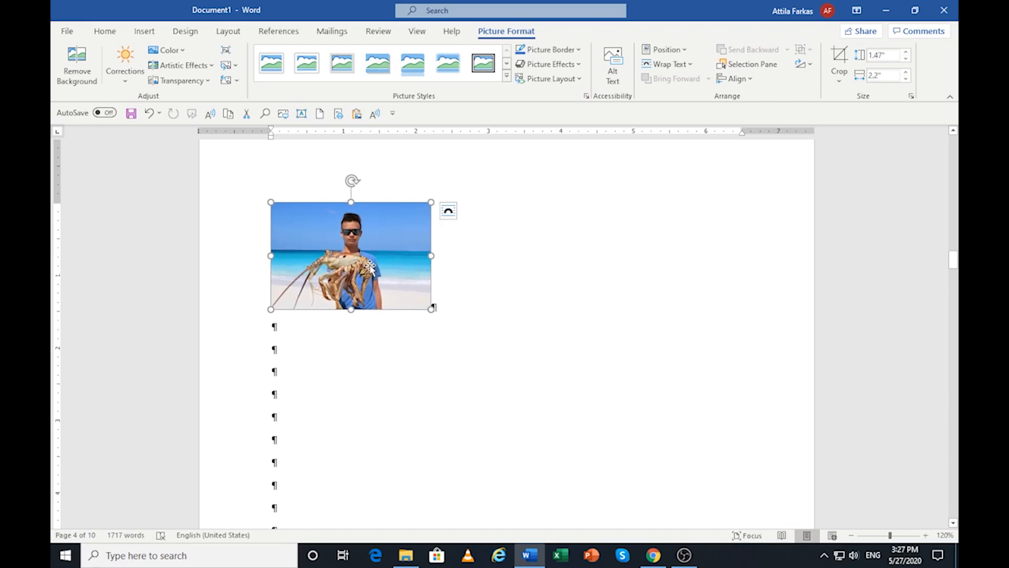
{"action": "scroll", "coordinate": [364, 267], "scroll_direction": "down", "scroll_amount": 9}
{"action": "scroll", "coordinate": [364, 267], "scroll_direction": "up", "scroll_amount": 15}
{"action": "scroll", "coordinate": [404, 252], "scroll_direction": "up", "scroll_amount": 3}
{"action": "left_click", "coordinate": [428, 316]}
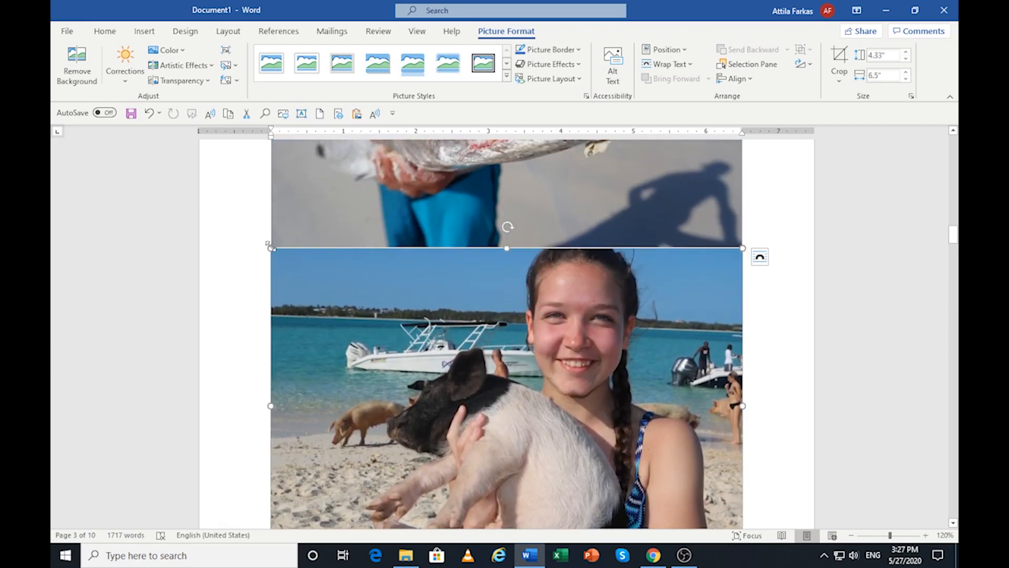
{"action": "left_click_drag", "start_coordinate": [268, 247], "coordinate": [598, 457]}
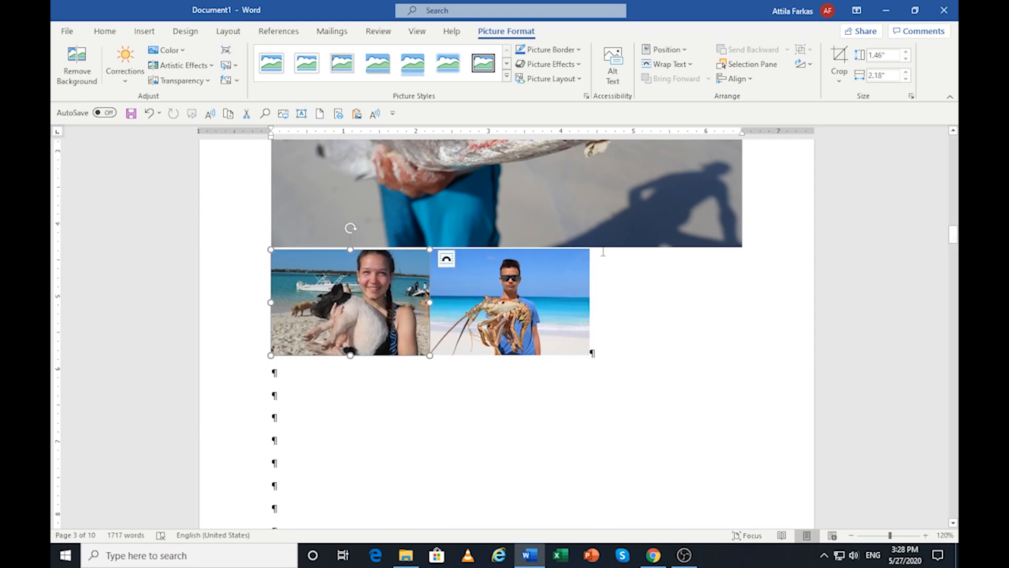
Shrink the barracuda picture proportionally to about the same size as the pig picture
{"action": "left_click", "coordinate": [516, 203]}
{"action": "scroll", "coordinate": [649, 316], "scroll_direction": "up", "scroll_amount": 3}
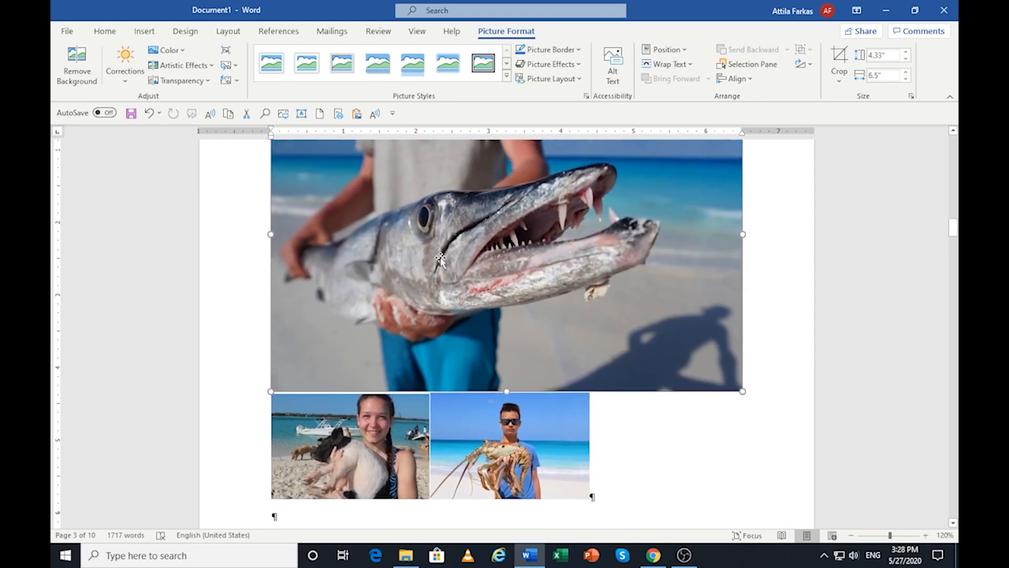
{"action": "scroll", "coordinate": [441, 259], "scroll_direction": "up", "scroll_amount": 5}
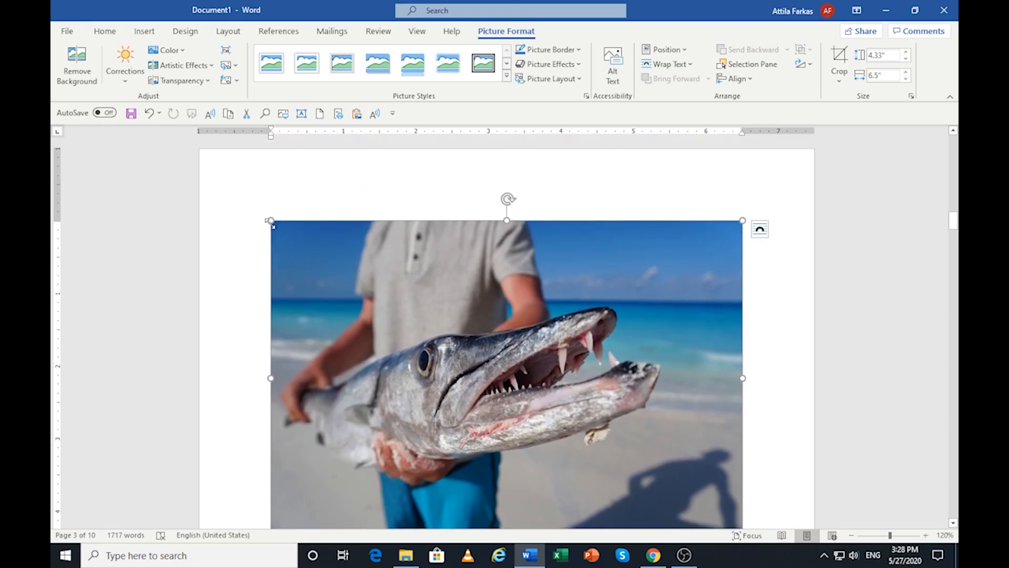
{"action": "left_click_drag", "start_coordinate": [270, 221], "coordinate": [621, 430]}
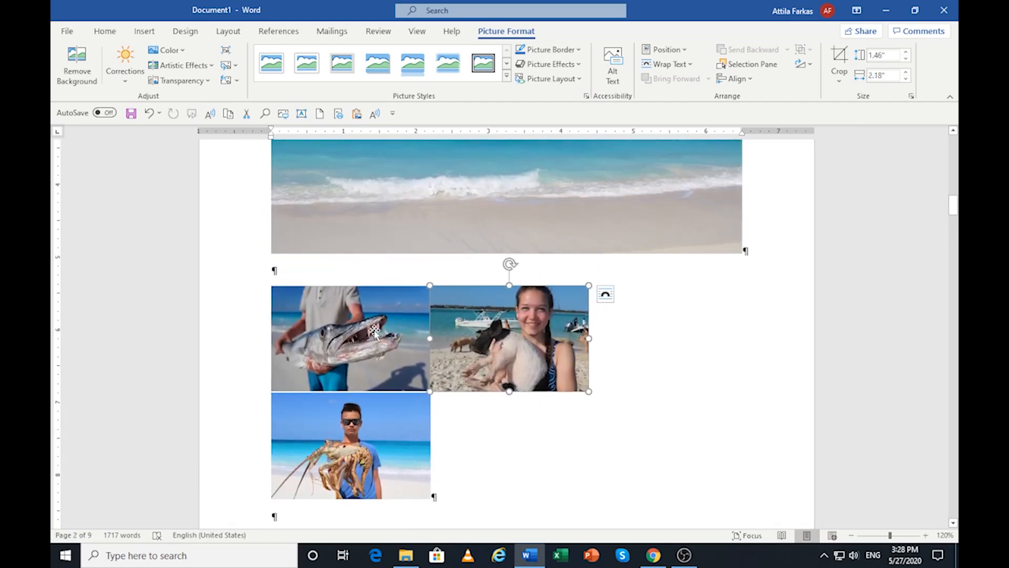
Shrink the beach picture on page two proportionally to about 3.94" by 5.91"
{"action": "scroll", "coordinate": [551, 294], "scroll_direction": "up", "scroll_amount": 5}
{"action": "scroll", "coordinate": [534, 285], "scroll_direction": "up", "scroll_amount": 2}
{"action": "left_click", "coordinate": [493, 296]}
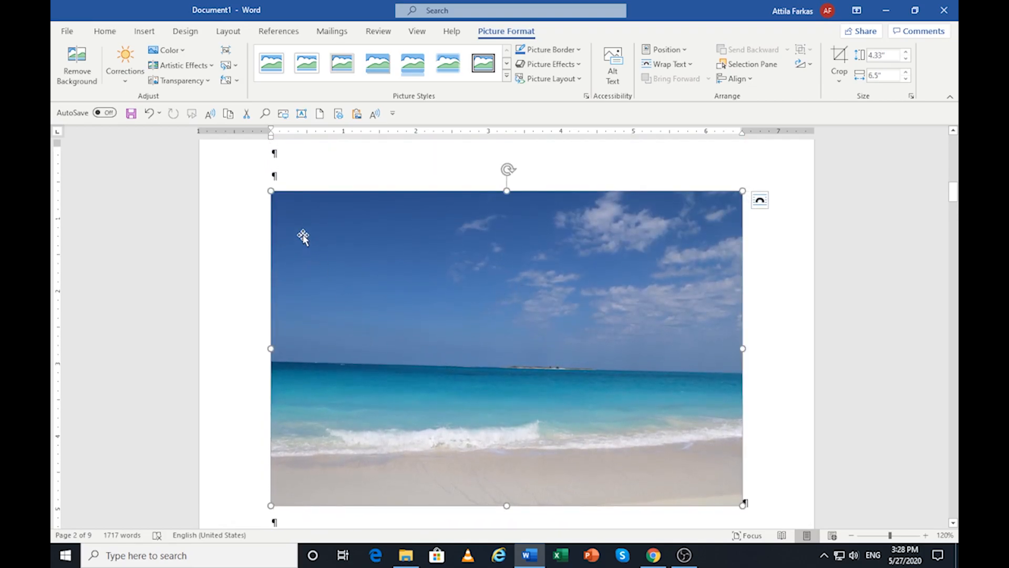
{"action": "left_click_drag", "start_coordinate": [269, 187], "coordinate": [315, 219]}
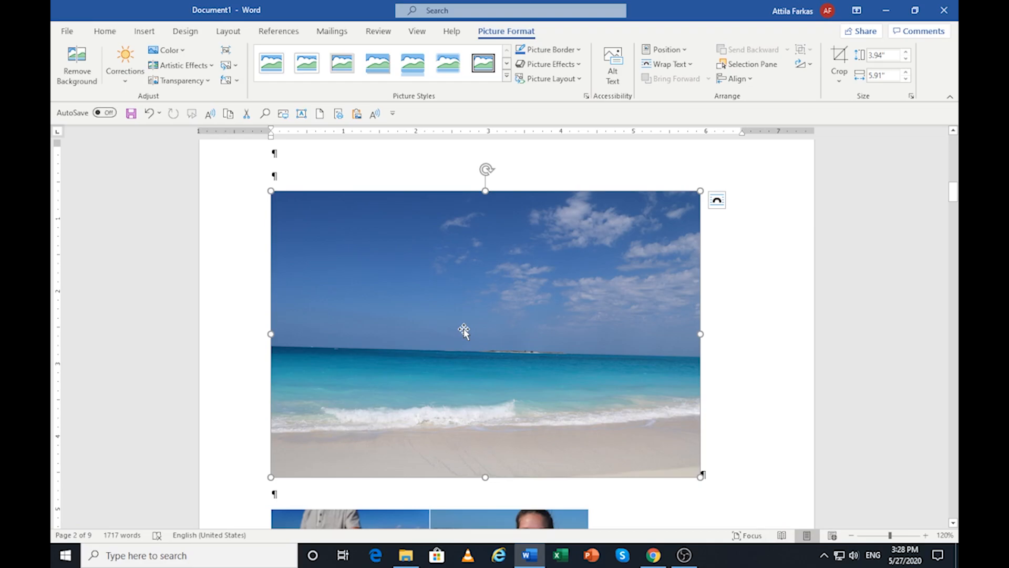
Compare the resized pictures on page two with the large empty cell below the table's top row on page one
{"action": "scroll", "coordinate": [450, 327], "scroll_direction": "down", "scroll_amount": 10}
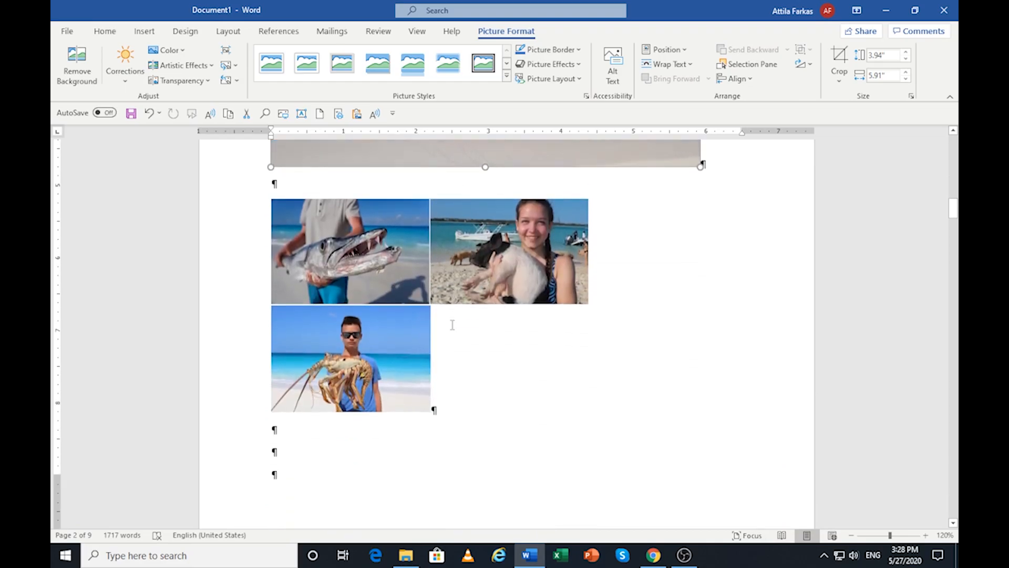
{"action": "scroll", "coordinate": [452, 324], "scroll_direction": "up", "scroll_amount": 15}
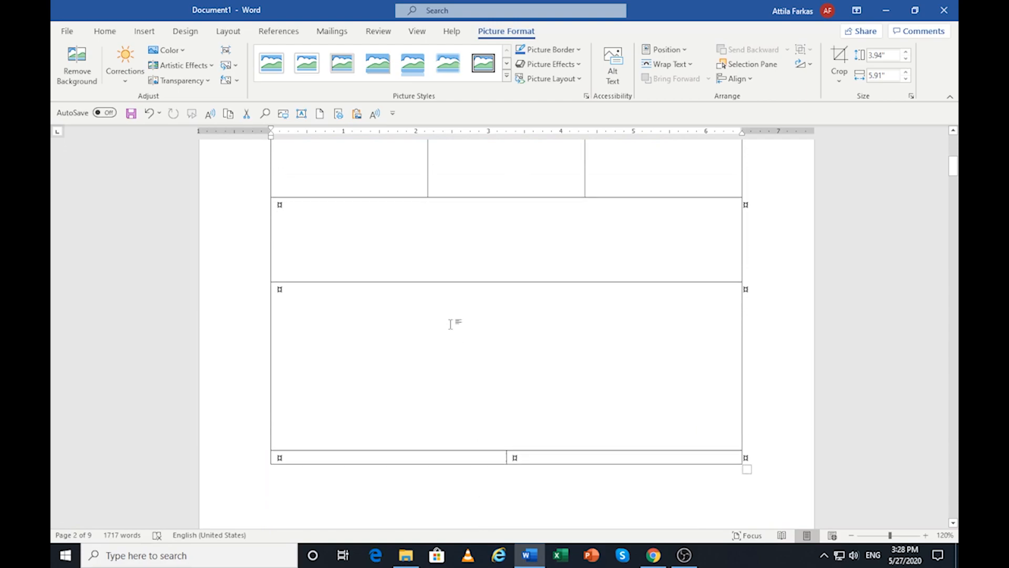
{"action": "scroll", "coordinate": [450, 323], "scroll_direction": "up", "scroll_amount": 3}
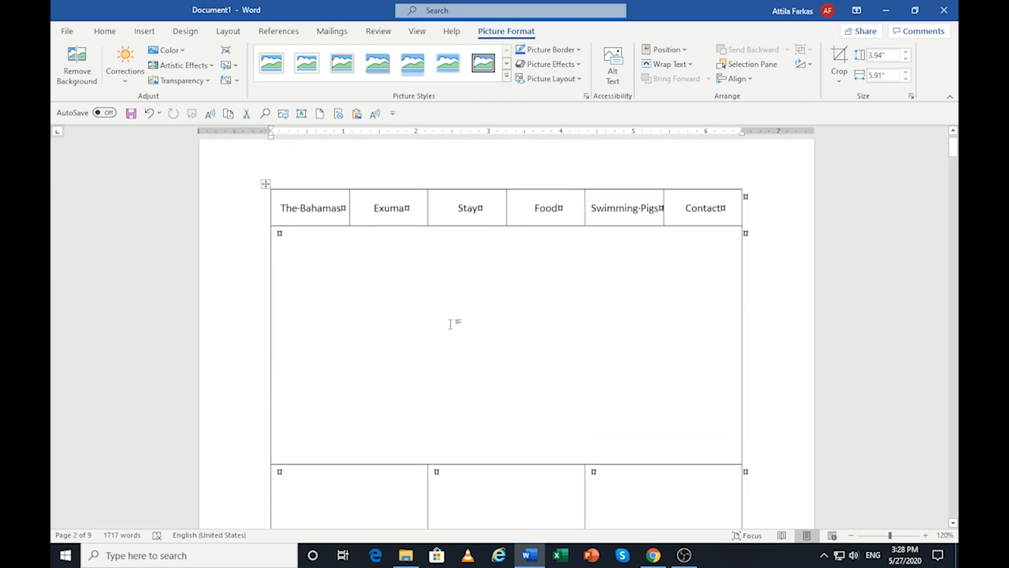
{"action": "left_click", "coordinate": [288, 271]}
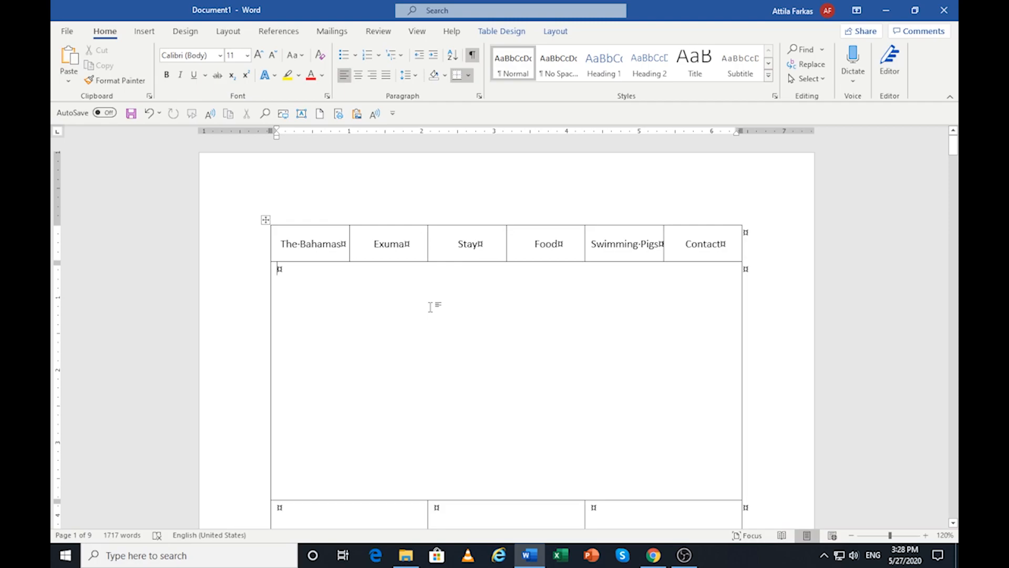
{"action": "scroll", "coordinate": [430, 307], "scroll_direction": "down", "scroll_amount": 3}
{"action": "scroll", "coordinate": [430, 307], "scroll_direction": "up", "scroll_amount": 3}
{"action": "scroll", "coordinate": [430, 307], "scroll_direction": "down", "scroll_amount": 15}
{"action": "scroll", "coordinate": [430, 309], "scroll_direction": "down", "scroll_amount": 1}
{"action": "scroll", "coordinate": [489, 279], "scroll_direction": "up", "scroll_amount": 1}
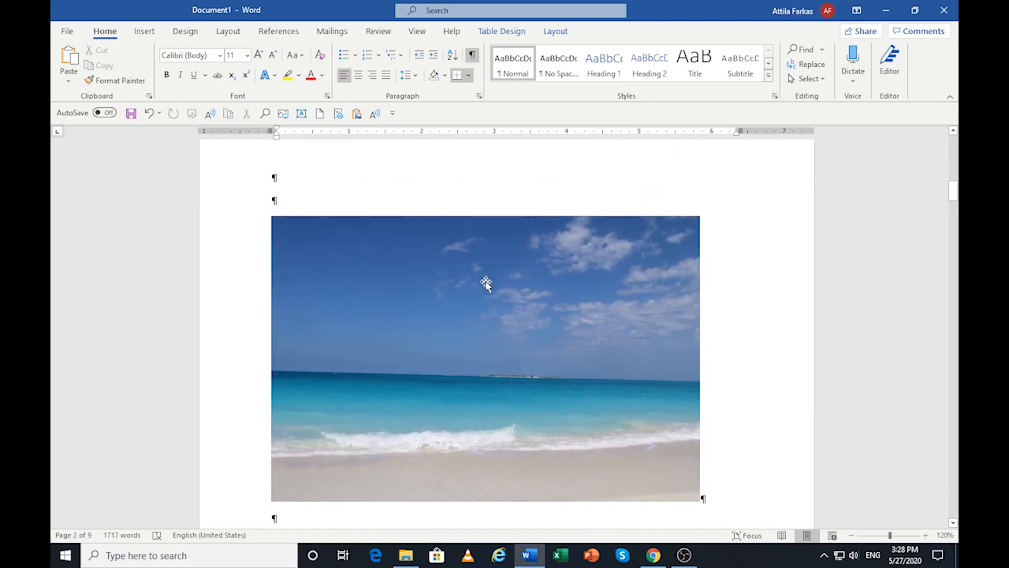
Crop the sky off the upper edge of the beach picture on page two, reducing its height to about 3.45"
{"action": "left_click", "coordinate": [485, 283]}
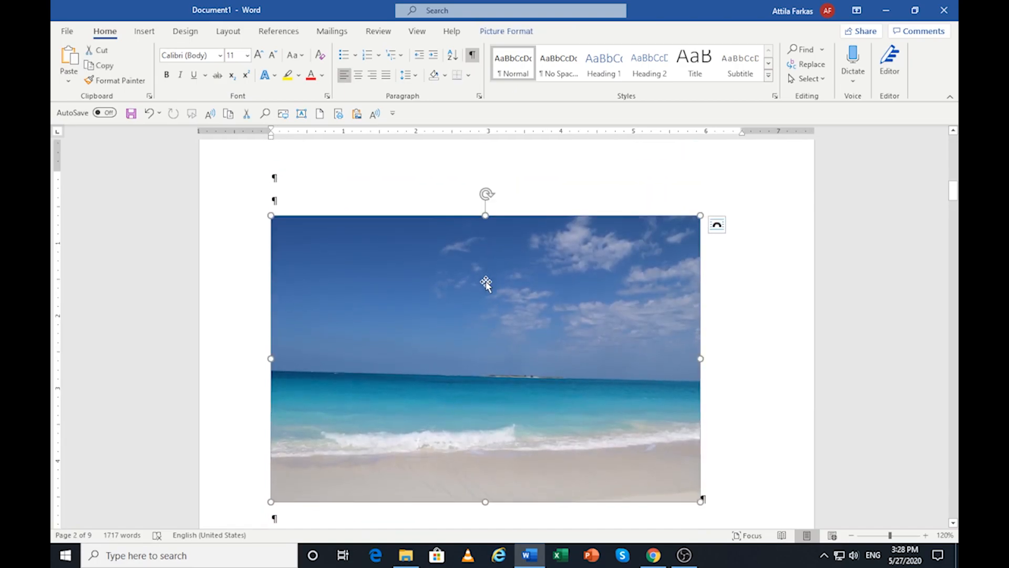
{"action": "left_click", "coordinate": [506, 32]}
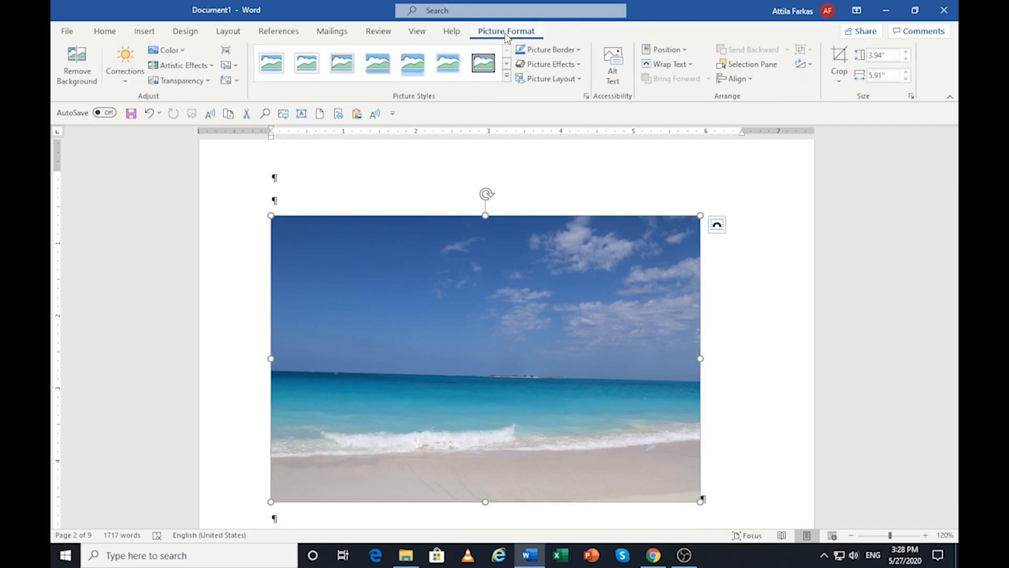
{"action": "left_click", "coordinate": [838, 81]}
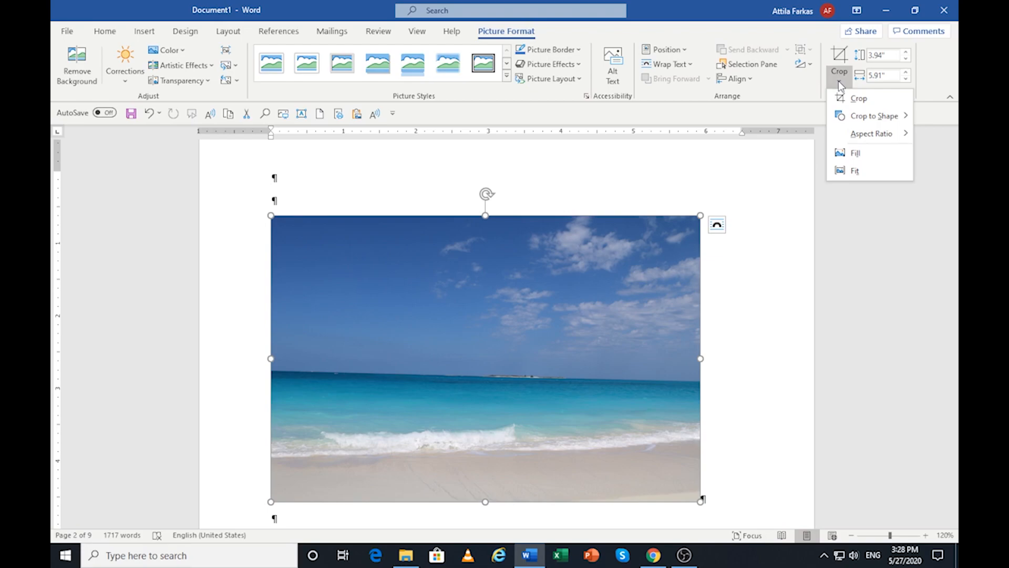
{"action": "left_click", "coordinate": [852, 100]}
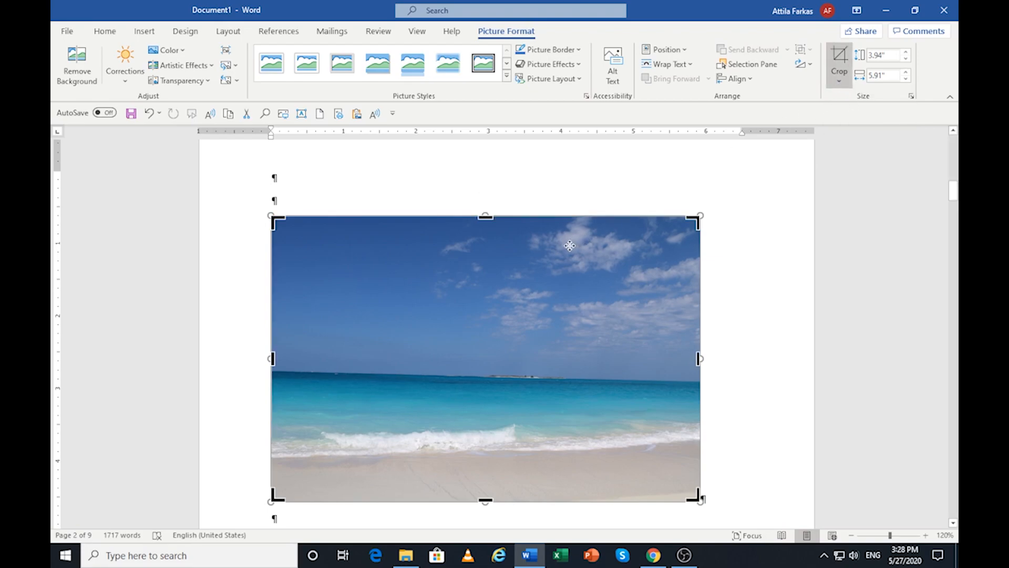
{"action": "left_click_drag", "start_coordinate": [485, 215], "coordinate": [485, 251]}
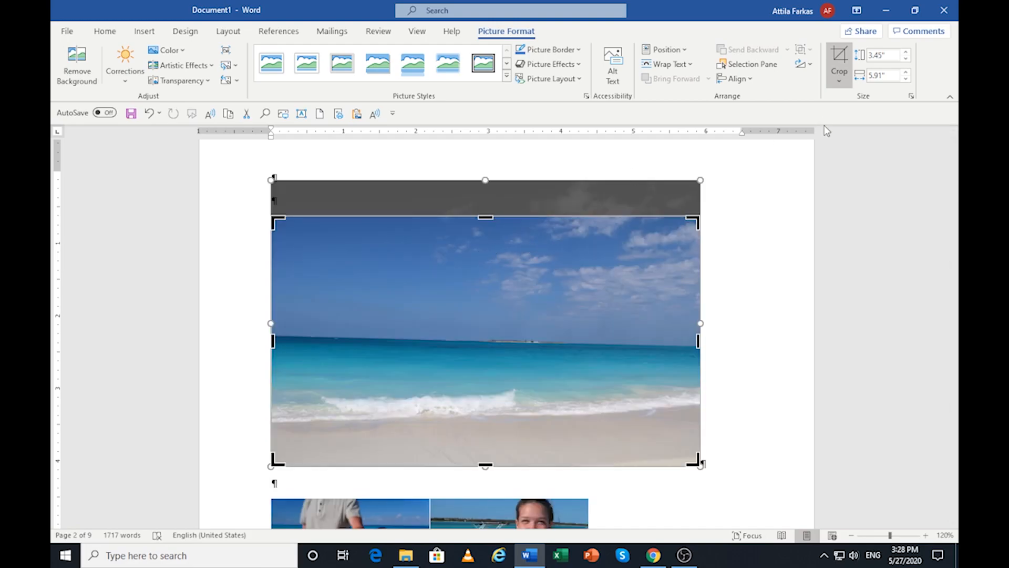
{"action": "left_click", "coordinate": [840, 62]}
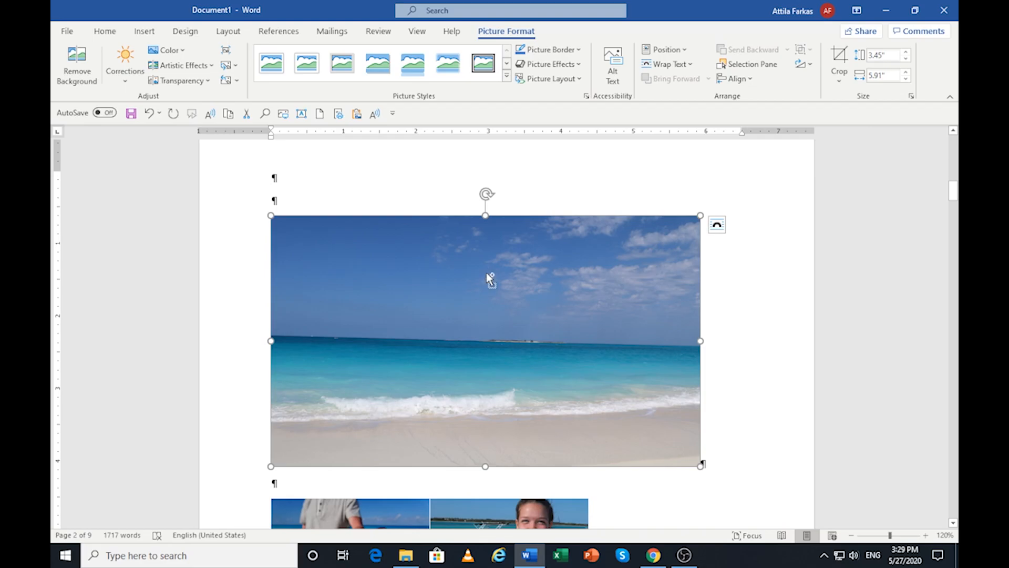
Centre the large cell below the link row both ways and copy the cropped beach picture into it
{"action": "scroll", "coordinate": [486, 273], "scroll_direction": "up", "scroll_amount": 10}
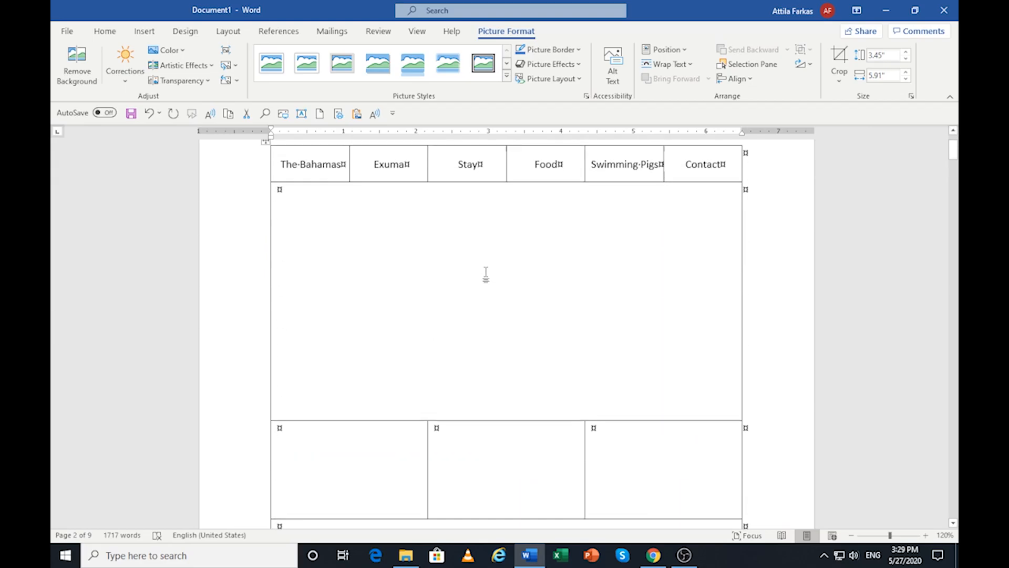
{"action": "left_click", "coordinate": [290, 269]}
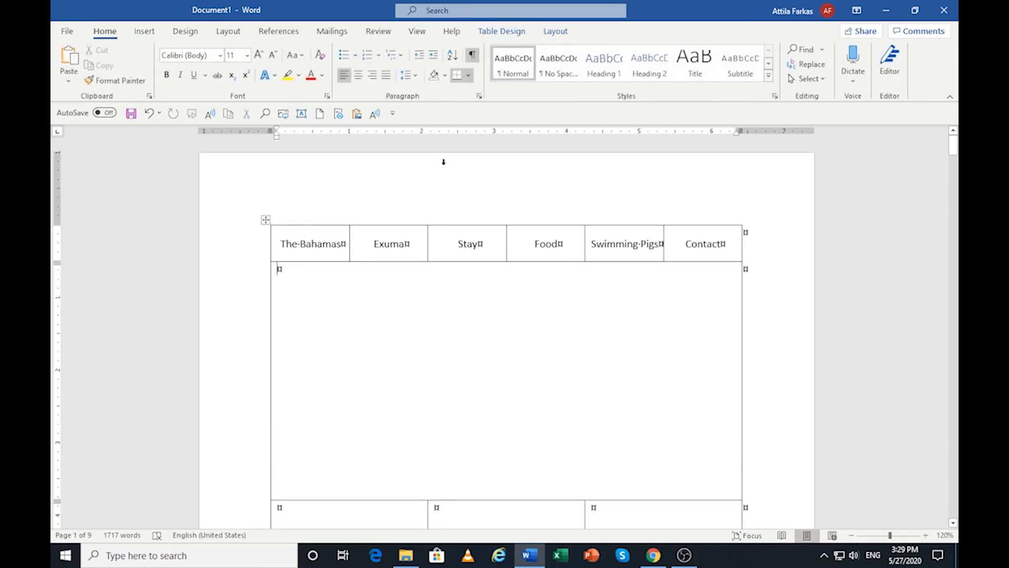
{"action": "left_click", "coordinate": [556, 33]}
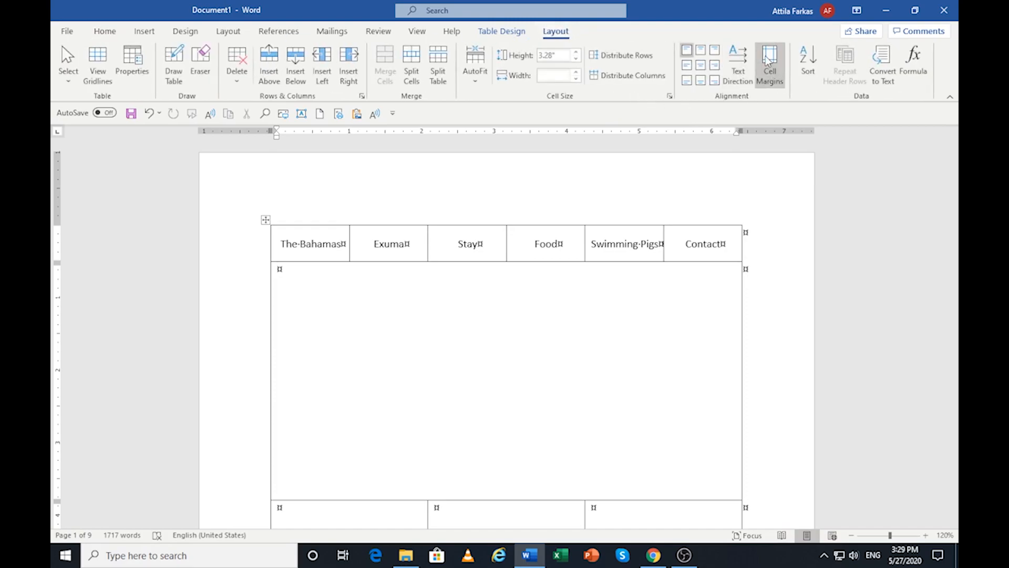
{"action": "left_click", "coordinate": [702, 68]}
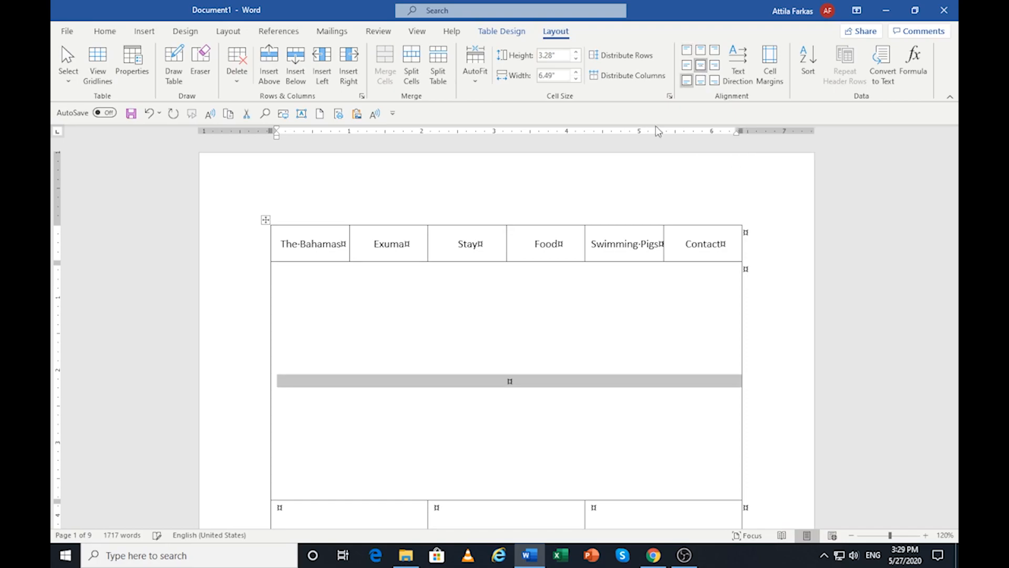
{"action": "left_click", "coordinate": [515, 381]}
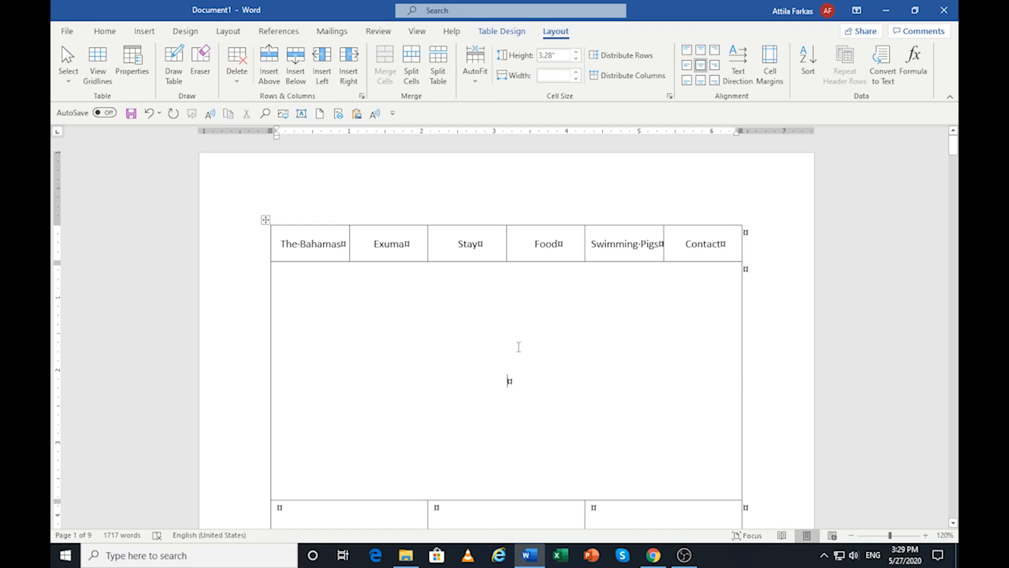
{"action": "key", "text": "ctrl+v"}
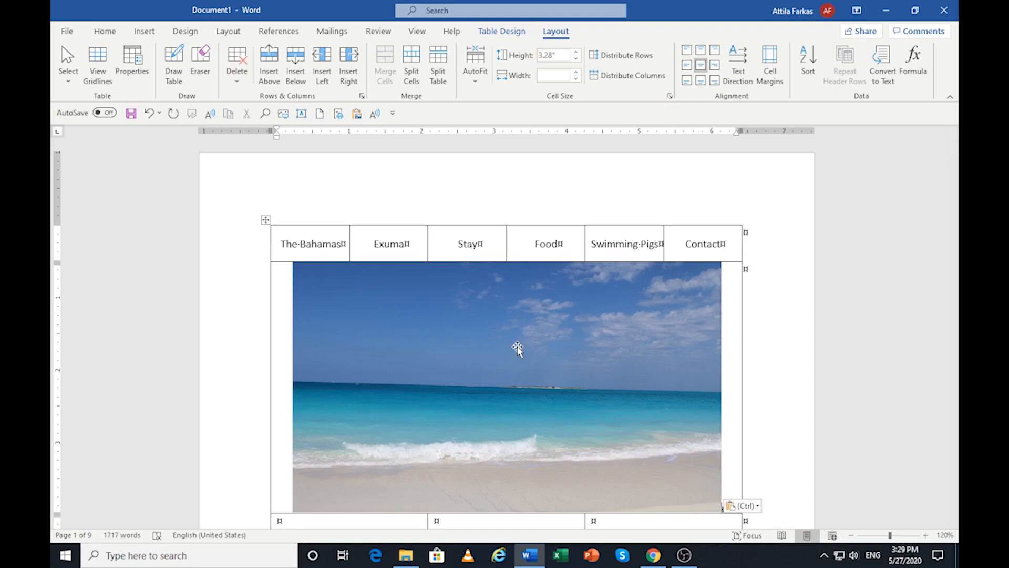
Enlarge the beach picture in the table proportionally until it fills the full width of its cell
{"action": "scroll", "coordinate": [517, 349], "scroll_direction": "down", "scroll_amount": 2}
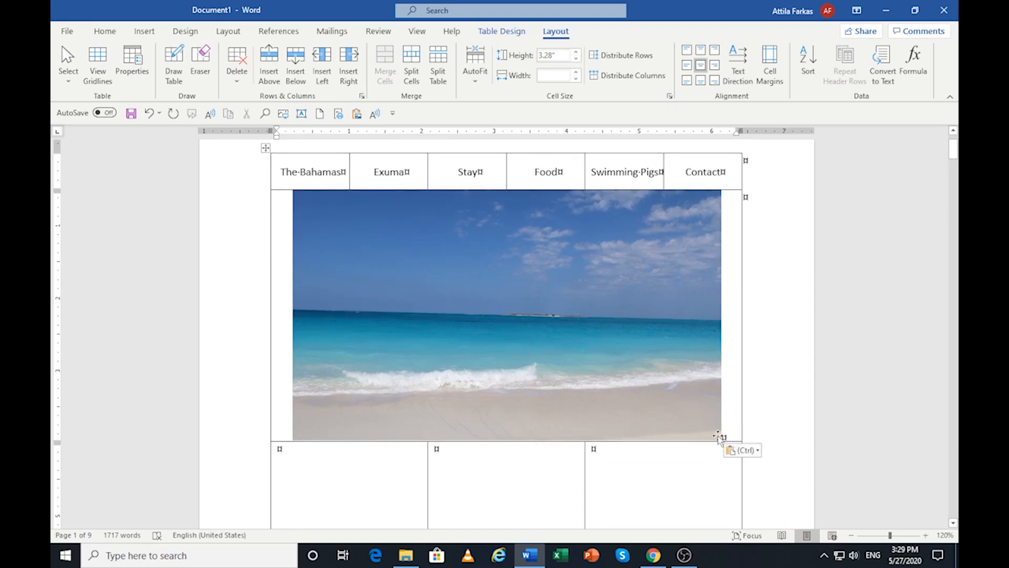
{"action": "left_click", "coordinate": [702, 420]}
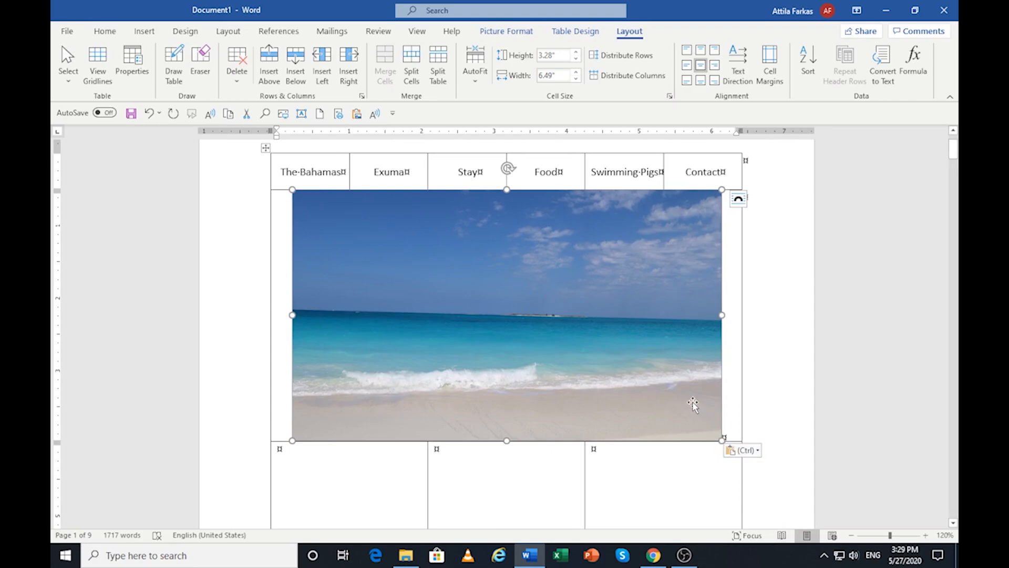
{"action": "left_click_drag", "start_coordinate": [722, 439], "coordinate": [752, 462]}
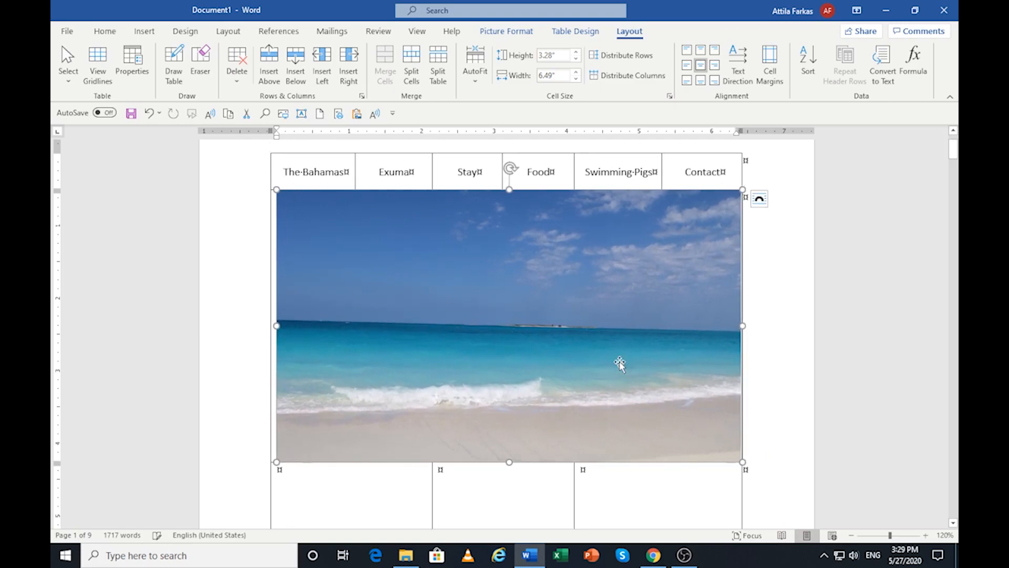
{"action": "left_click", "coordinate": [506, 478]}
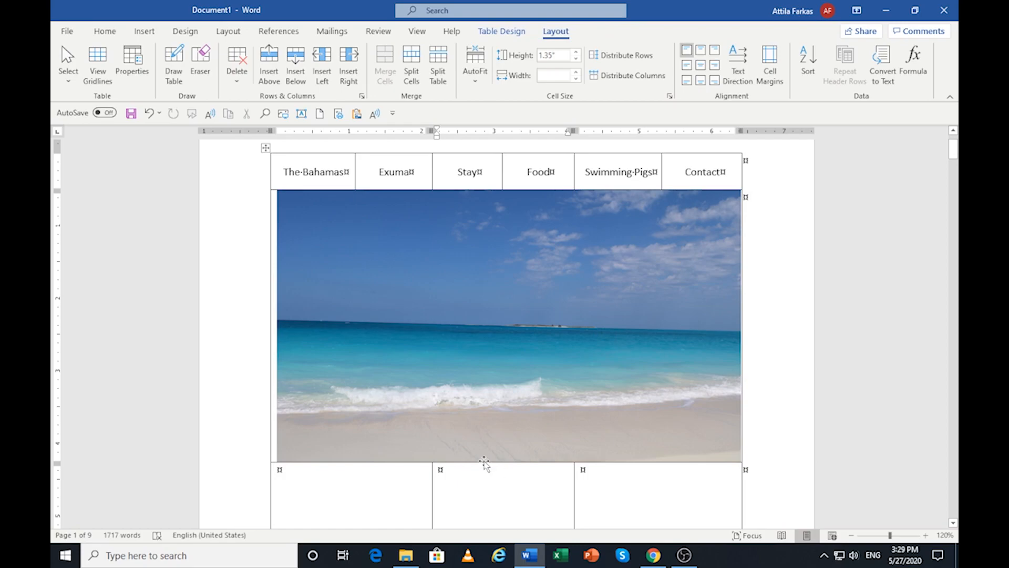
{"action": "left_click", "coordinate": [467, 284]}
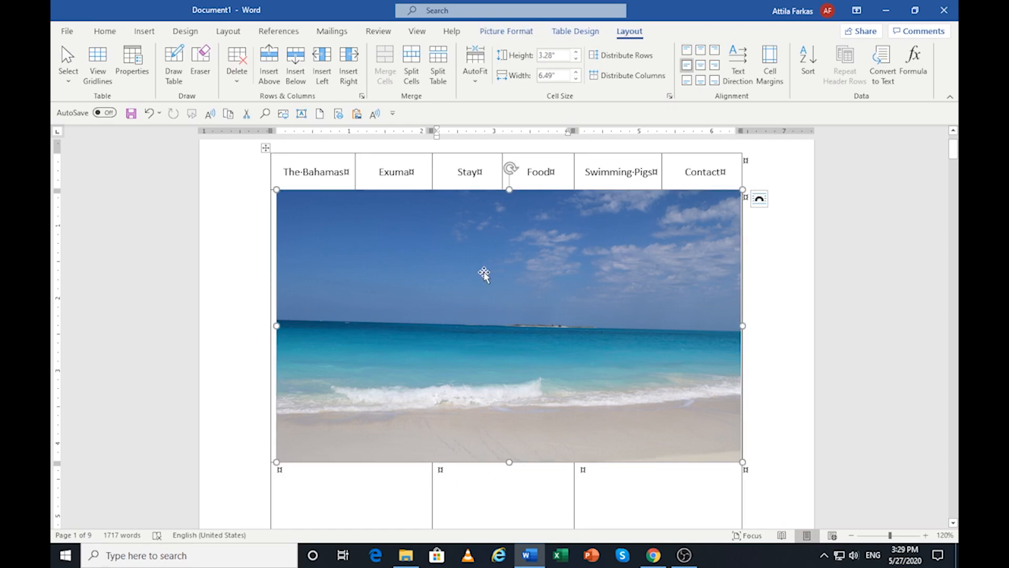
Centre the contents of the three-cell row below the beach picture horizontally and vertically
{"action": "scroll", "coordinate": [483, 273], "scroll_direction": "down", "scroll_amount": 3}
{"action": "left_click", "coordinate": [477, 304]}
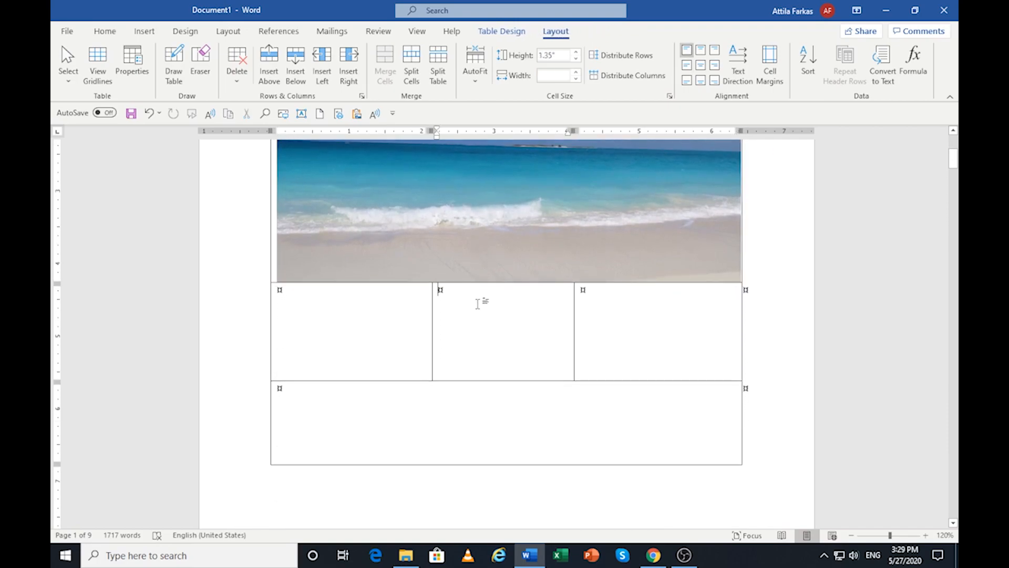
{"action": "left_click", "coordinate": [305, 291]}
{"action": "left_click", "coordinate": [218, 312]}
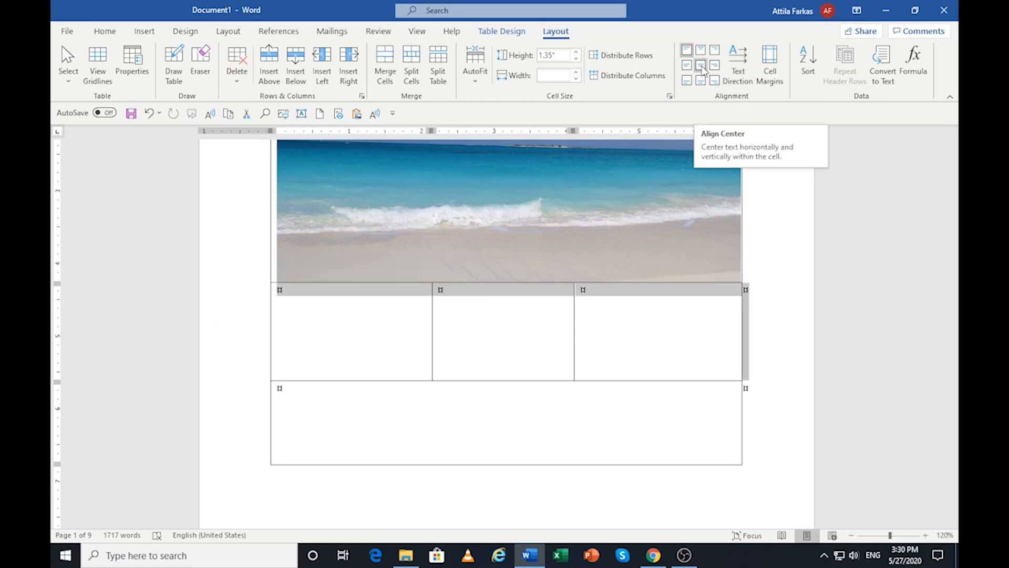
{"action": "left_click", "coordinate": [701, 66]}
{"action": "left_click", "coordinate": [392, 331]}
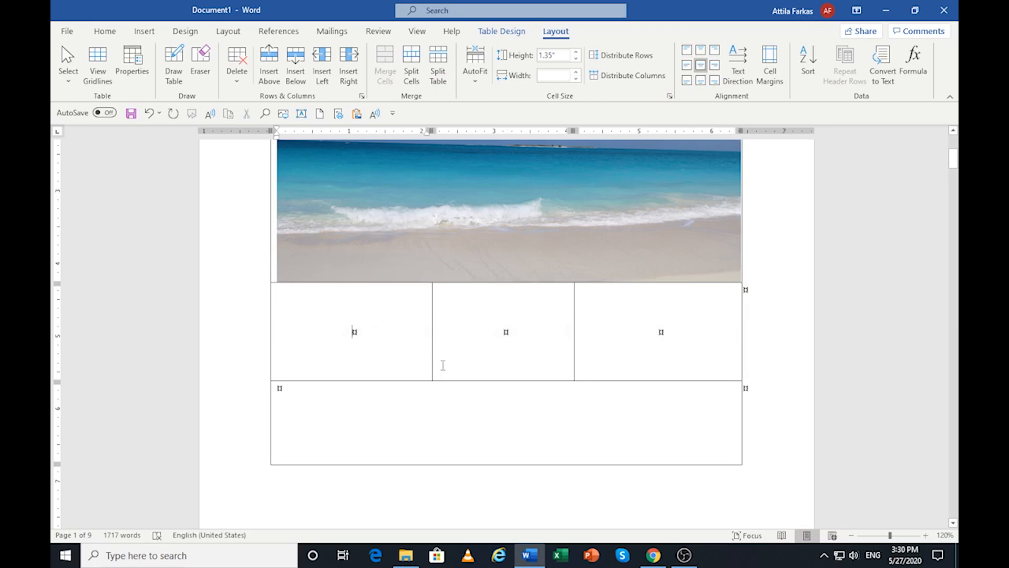
Copy the lobster picture from page three into the first cell of the three-cell row
{"action": "scroll", "coordinate": [434, 362], "scroll_direction": "down", "scroll_amount": 10}
{"action": "scroll", "coordinate": [449, 366], "scroll_direction": "down", "scroll_amount": 13}
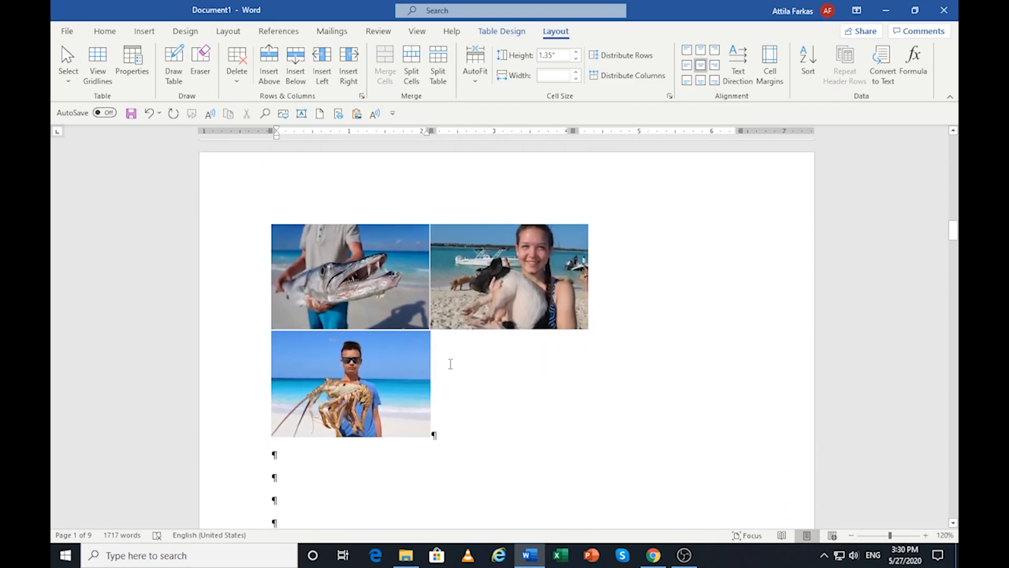
{"action": "left_click", "coordinate": [357, 376]}
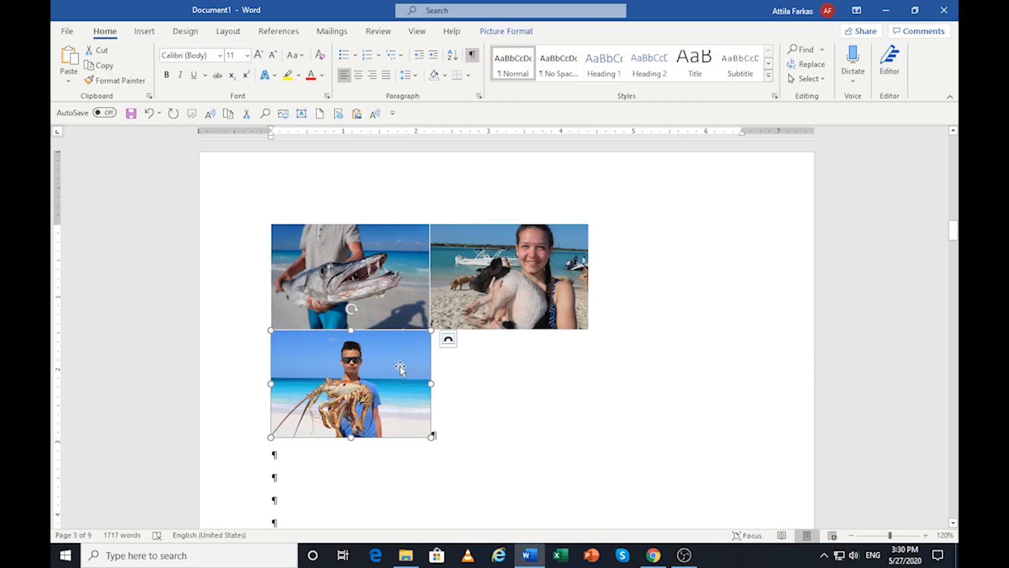
{"action": "scroll", "coordinate": [605, 297], "scroll_direction": "up", "scroll_amount": 5}
{"action": "scroll", "coordinate": [605, 292], "scroll_direction": "up", "scroll_amount": 10}
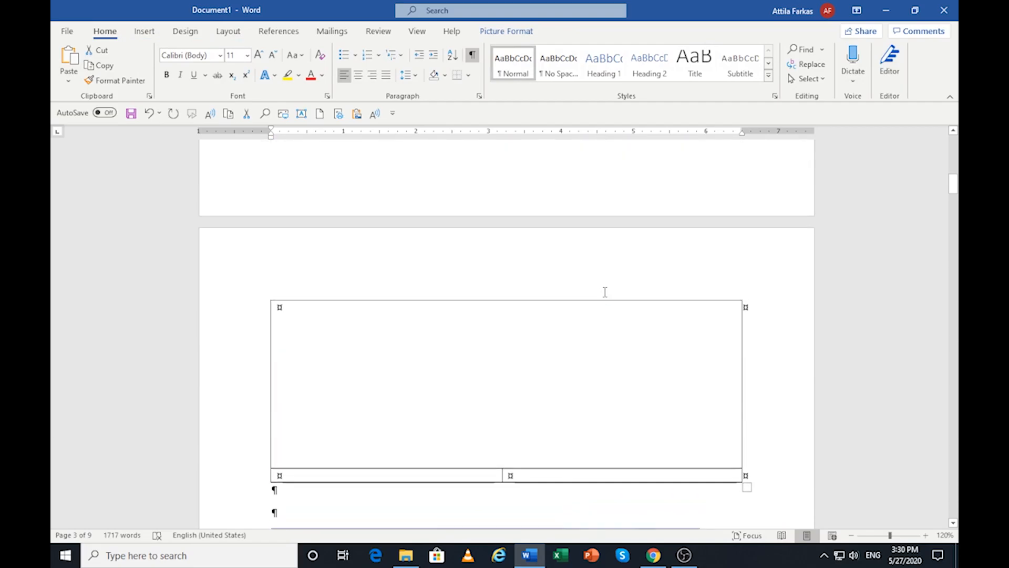
{"action": "scroll", "coordinate": [512, 348], "scroll_direction": "down", "scroll_amount": 3}
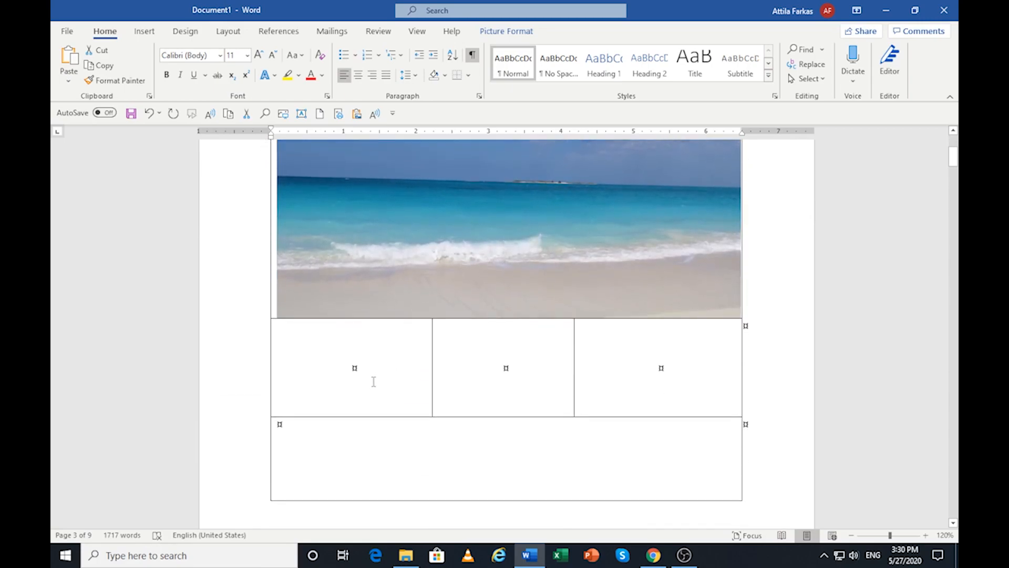
{"action": "left_click", "coordinate": [368, 366]}
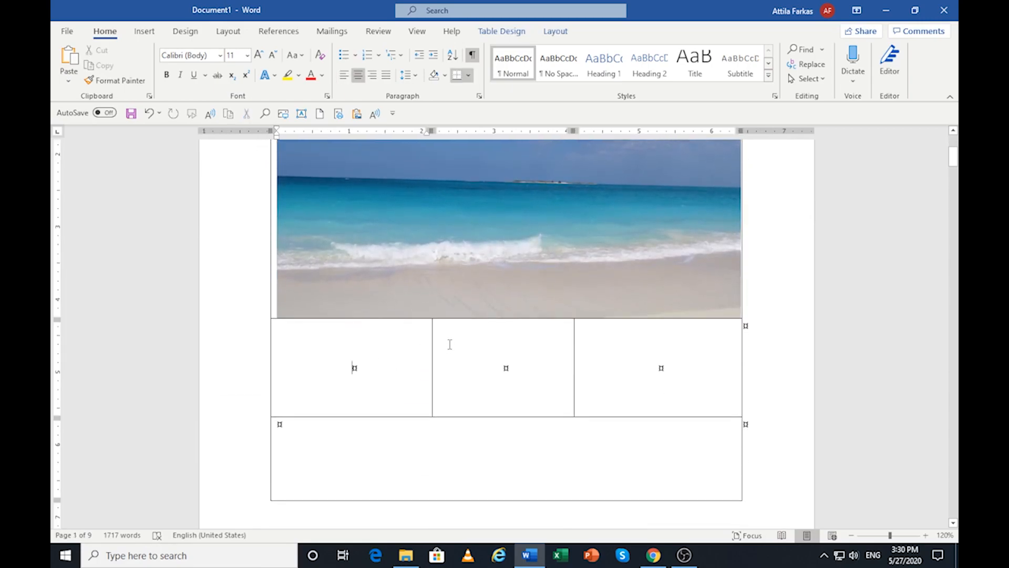
{"action": "key", "text": "ctrl+v"}
{"action": "left_click", "coordinate": [523, 368]}
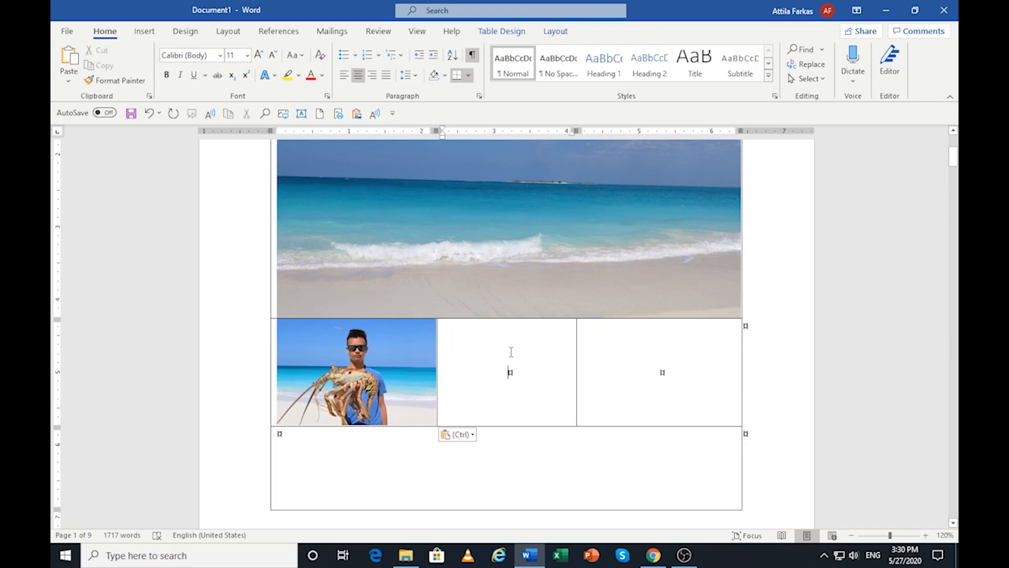
Check the height and width of the lobster picture in the table
{"action": "left_click", "coordinate": [348, 358]}
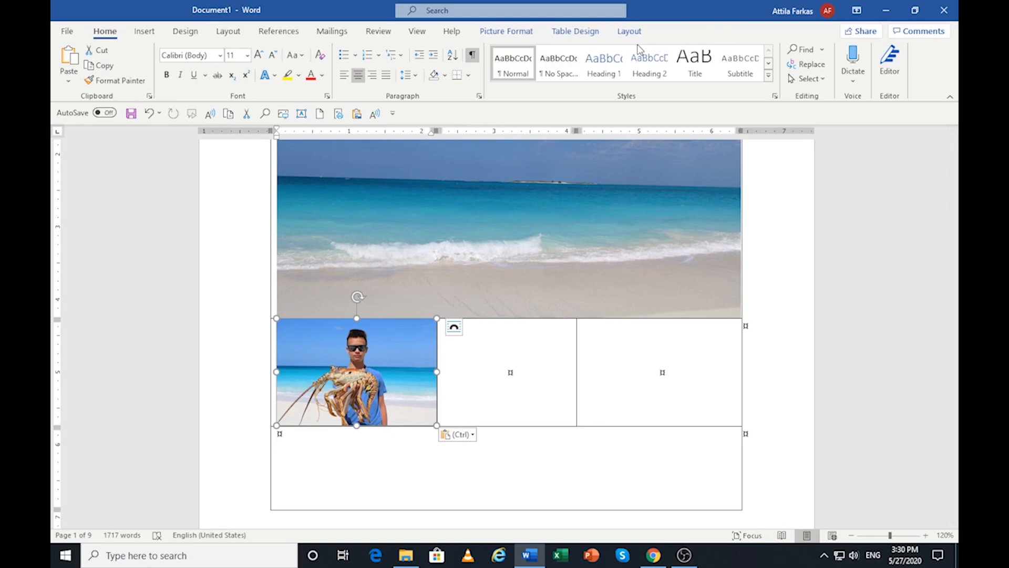
{"action": "left_click", "coordinate": [506, 31]}
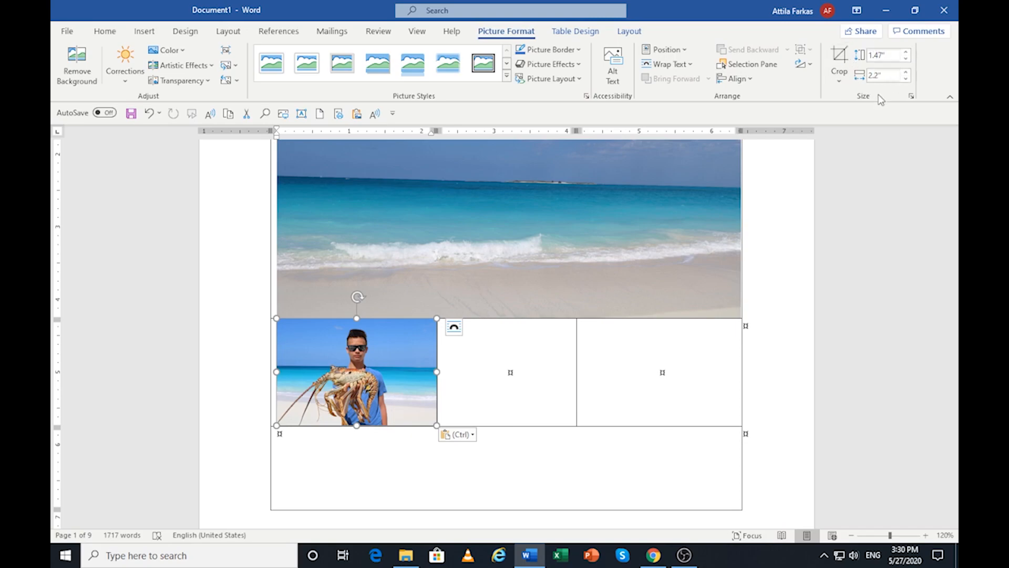
{"action": "left_click", "coordinate": [880, 74]}
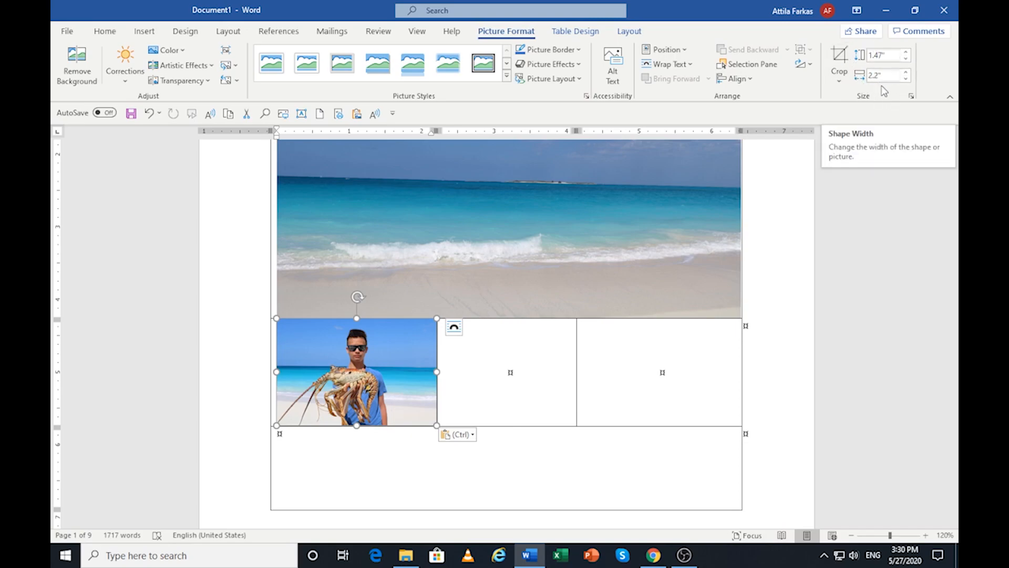
{"action": "key", "text": "Return"}
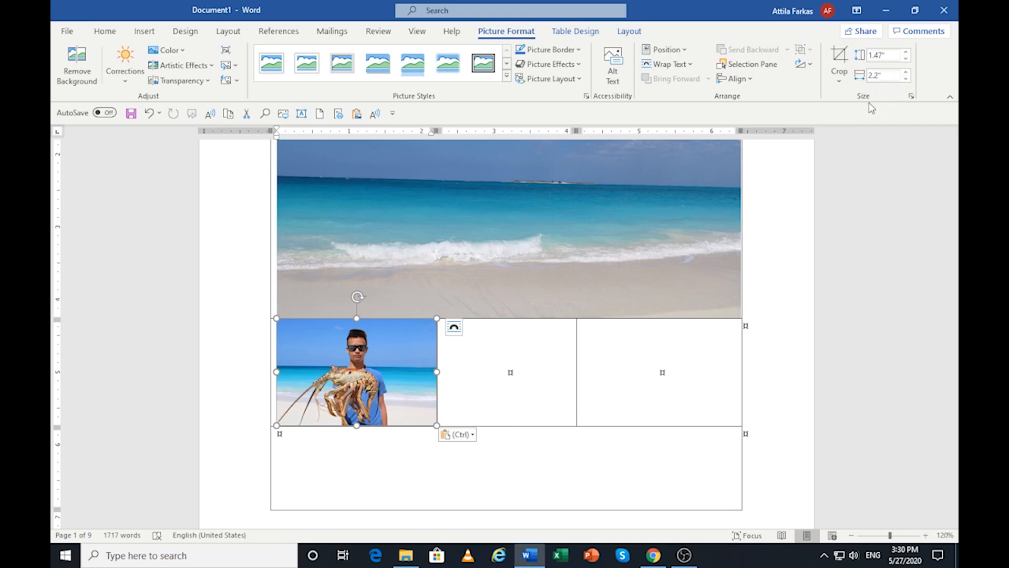
Copy the fish picture from page three into the middle cell of the three-cell row
{"action": "left_click", "coordinate": [520, 371]}
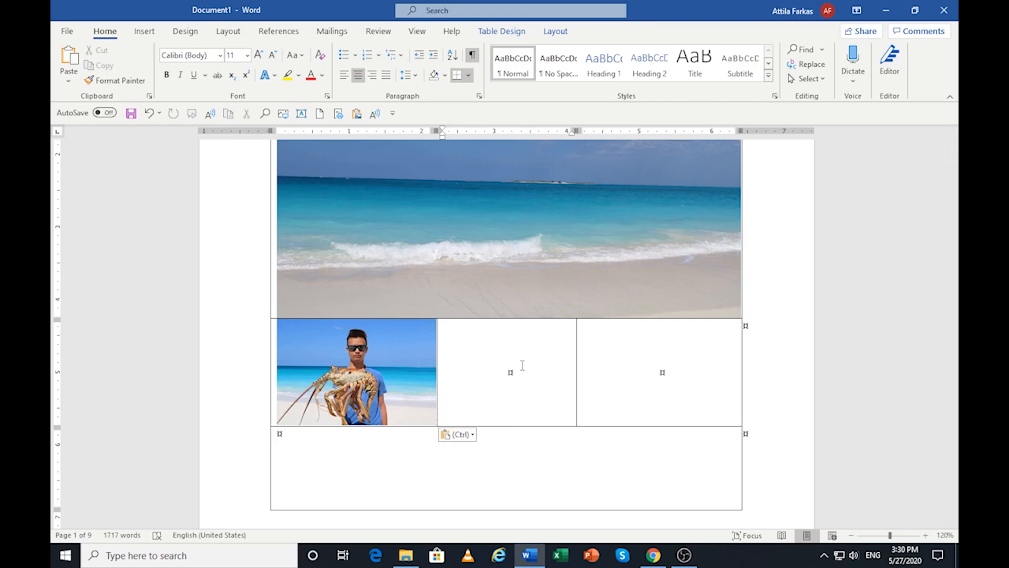
{"action": "scroll", "coordinate": [507, 362], "scroll_direction": "down", "scroll_amount": 10}
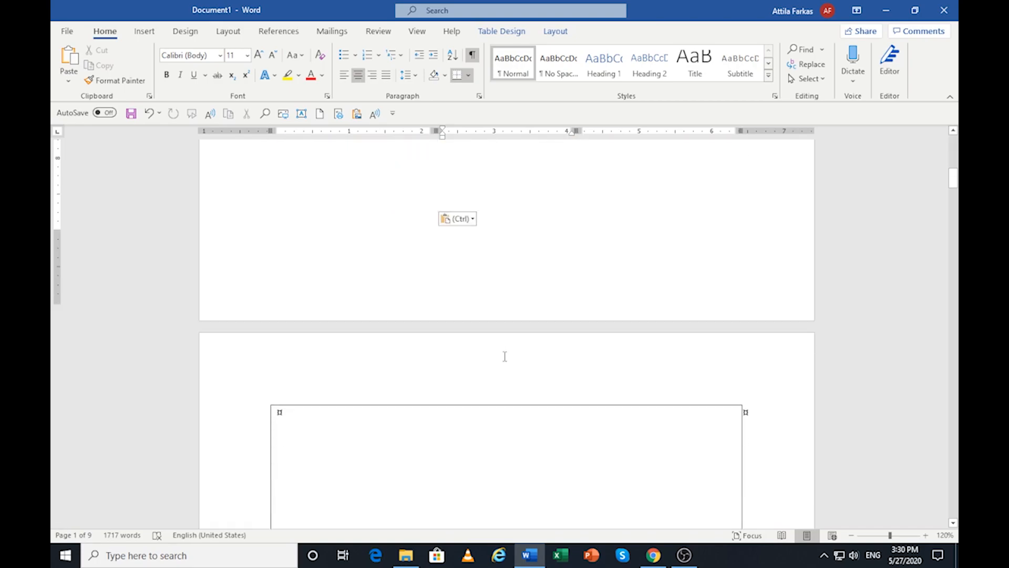
{"action": "scroll", "coordinate": [507, 347], "scroll_direction": "down", "scroll_amount": 5}
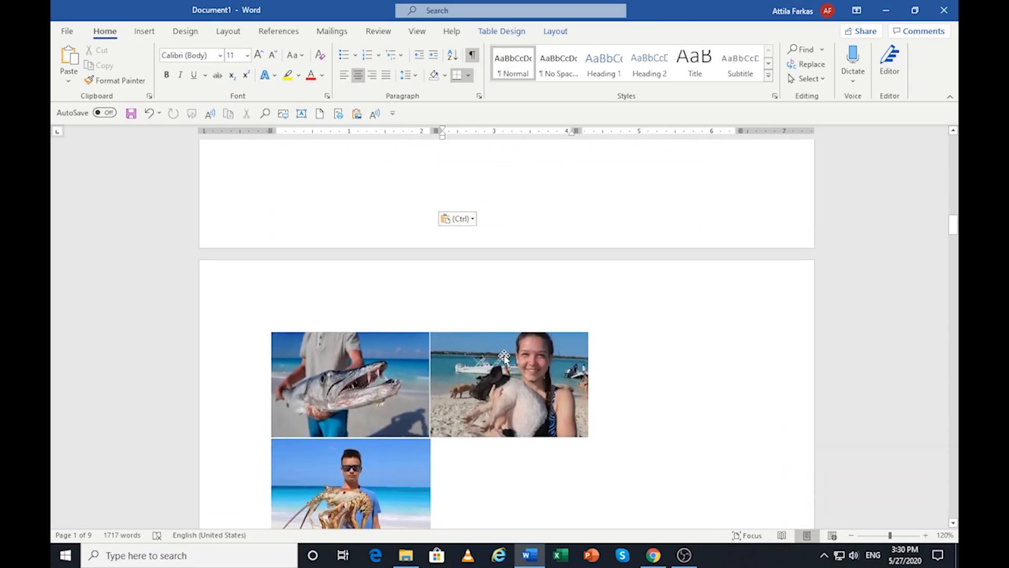
{"action": "left_click", "coordinate": [385, 292]}
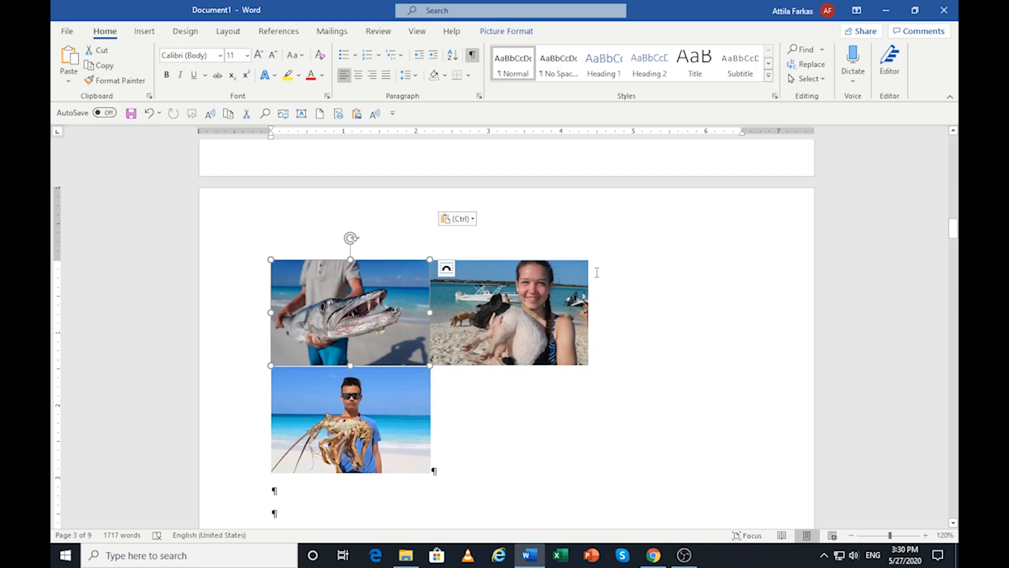
{"action": "scroll", "coordinate": [594, 270], "scroll_direction": "up", "scroll_amount": 10}
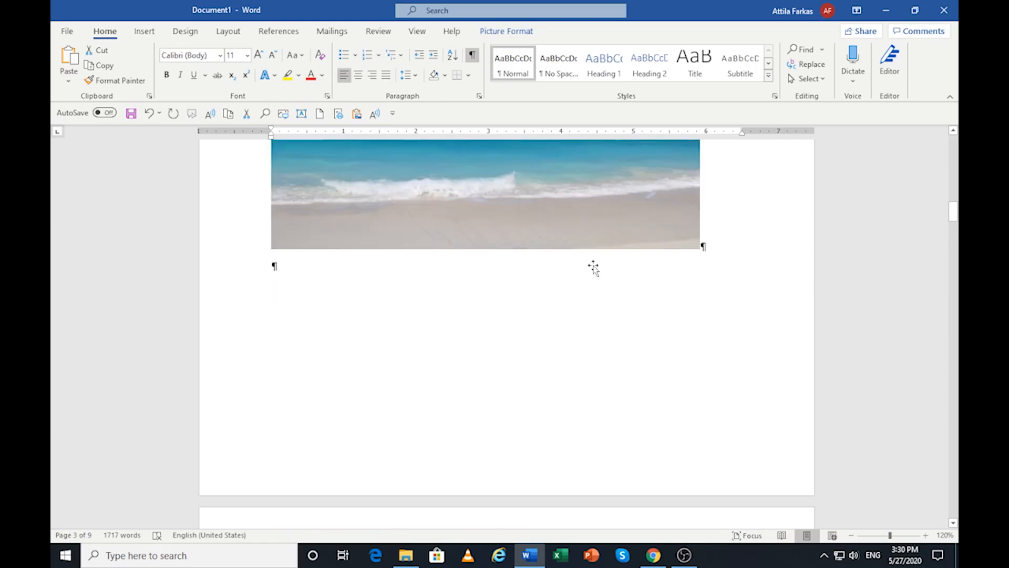
{"action": "scroll", "coordinate": [593, 268], "scroll_direction": "up", "scroll_amount": 5}
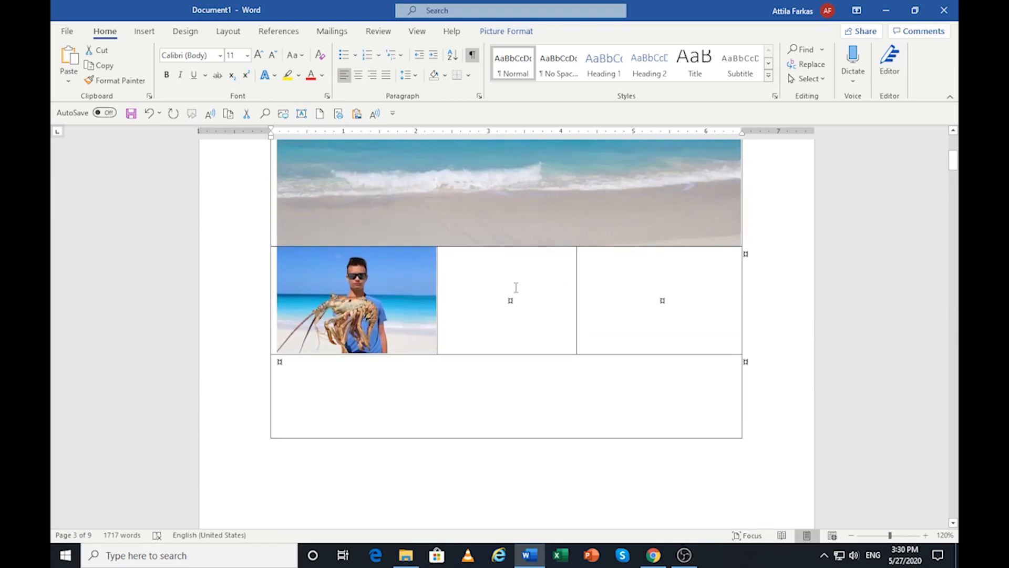
{"action": "left_click", "coordinate": [510, 296]}
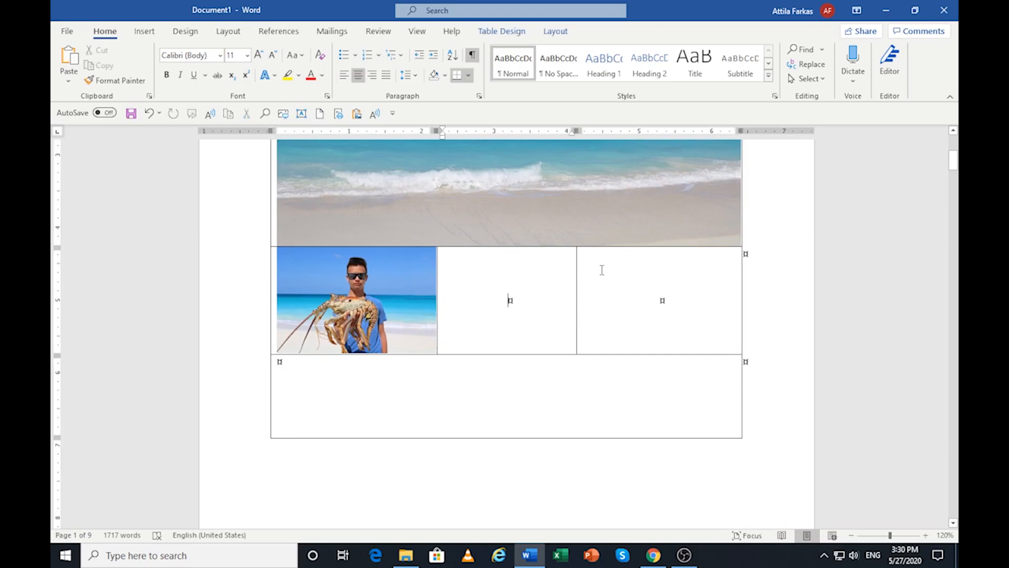
{"action": "key", "text": "ctrl+v"}
Narrow the fish picture in the middle cell slightly from its outer edge
{"action": "left_click", "coordinate": [536, 279]}
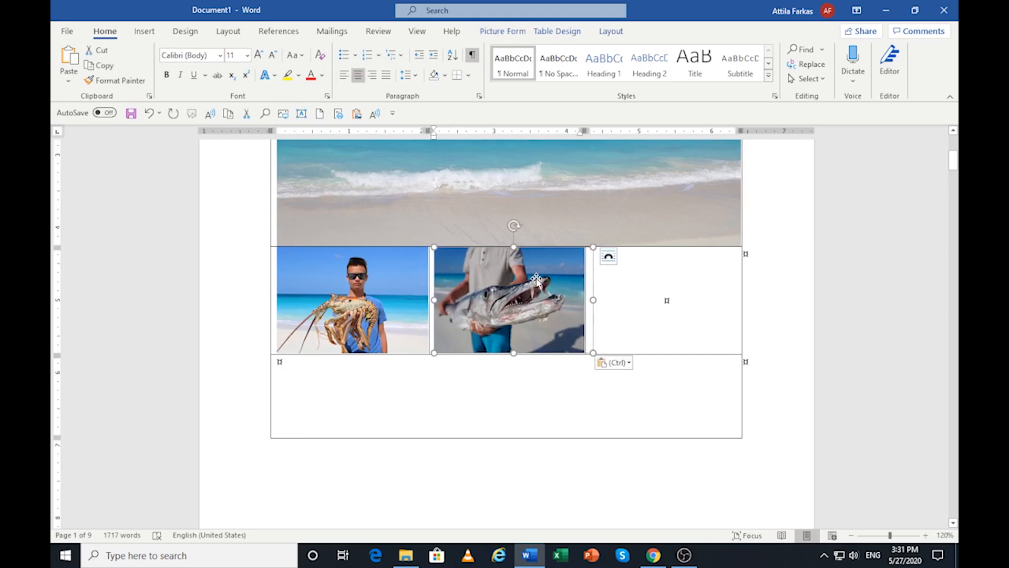
{"action": "left_click_drag", "start_coordinate": [434, 353], "coordinate": [427, 353]}
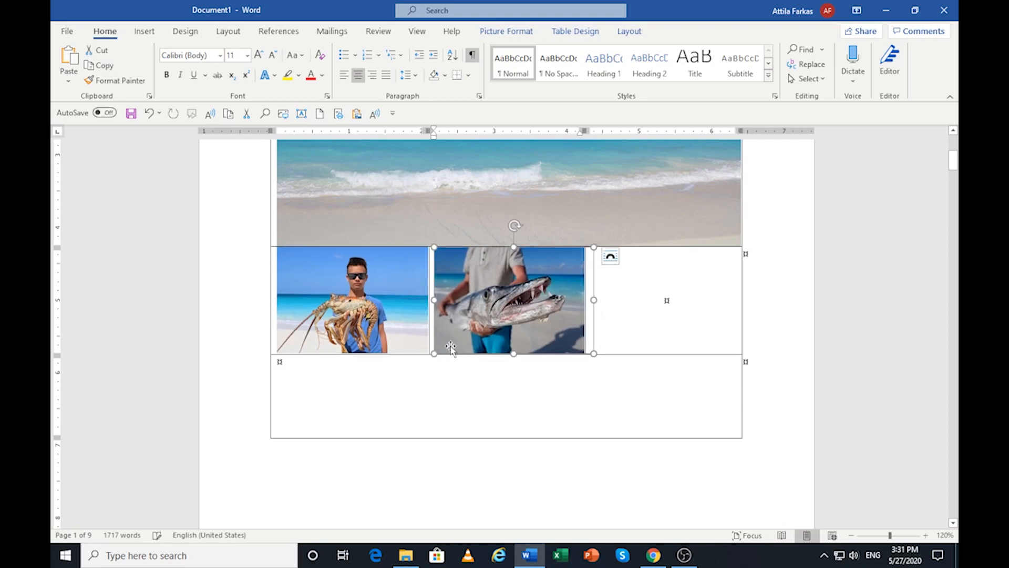
{"action": "left_click", "coordinate": [683, 302]}
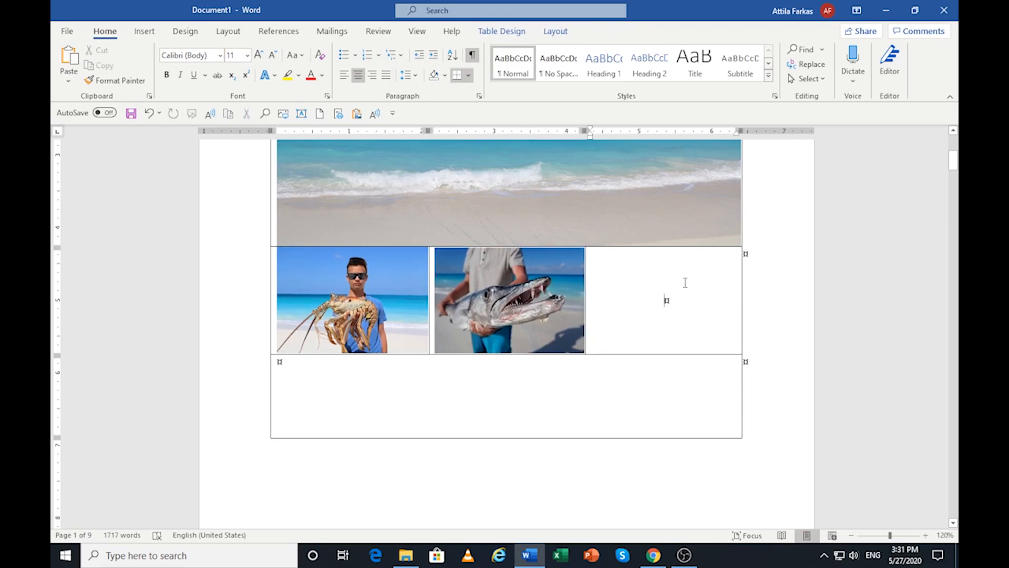
{"action": "left_click", "coordinate": [483, 302]}
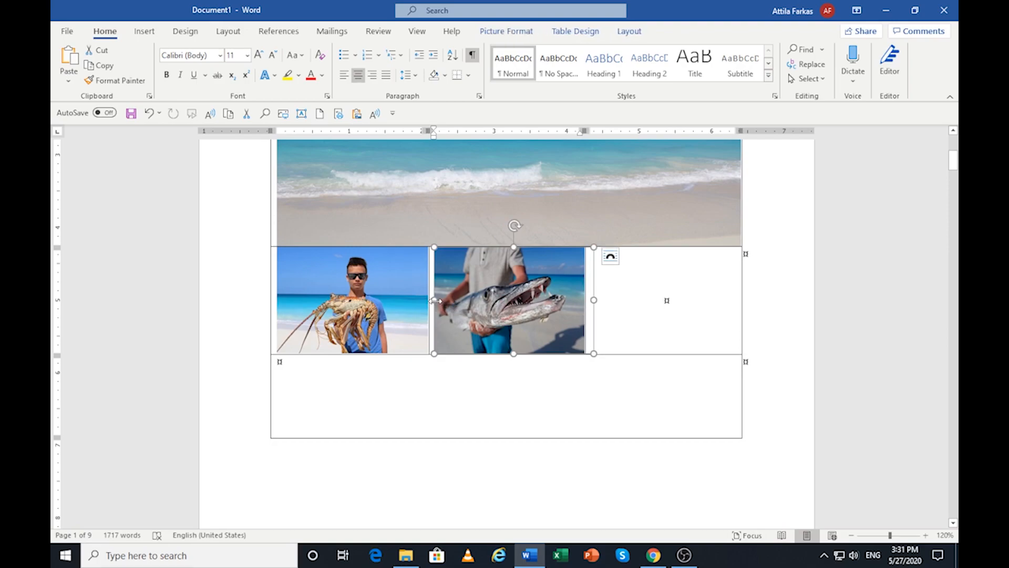
{"action": "left_click_drag", "start_coordinate": [431, 301], "coordinate": [434, 300]}
Copy the picture of the woman holding a pig from page three into the third cell of the picture row
{"action": "left_click", "coordinate": [645, 284]}
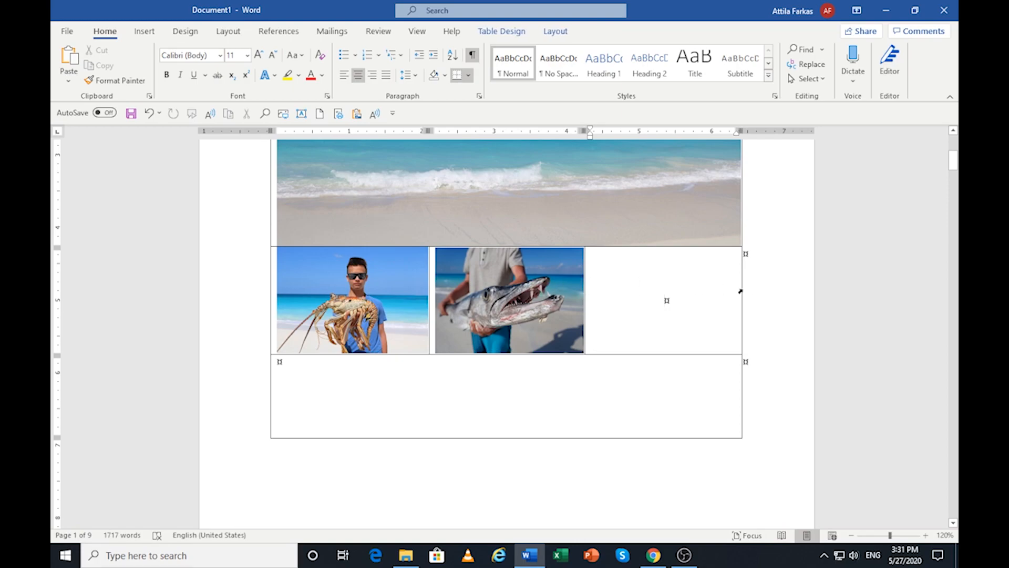
{"action": "scroll", "coordinate": [494, 339], "scroll_direction": "down", "scroll_amount": 5}
{"action": "scroll", "coordinate": [486, 348], "scroll_direction": "down", "scroll_amount": 13}
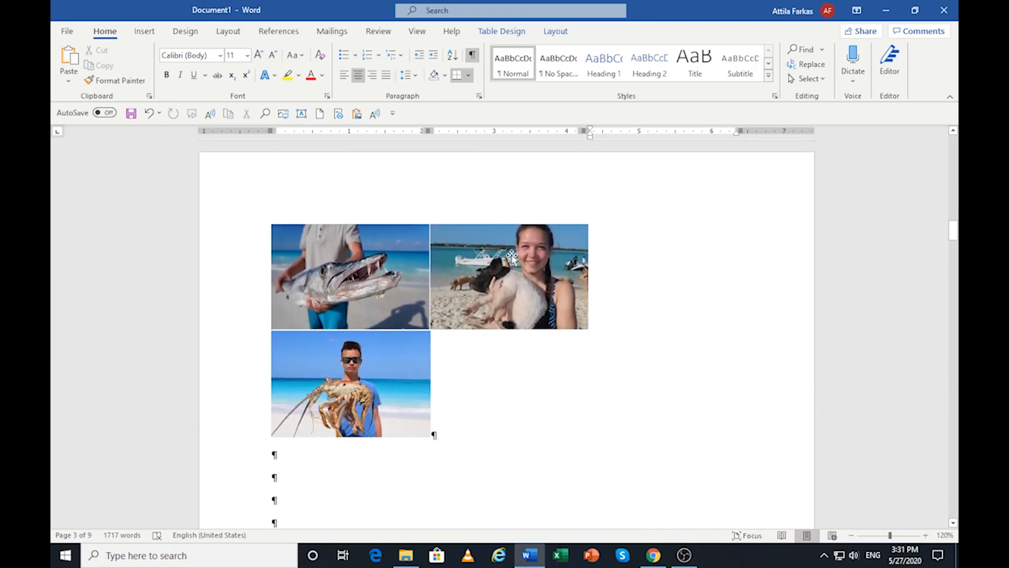
{"action": "left_click", "coordinate": [512, 257]}
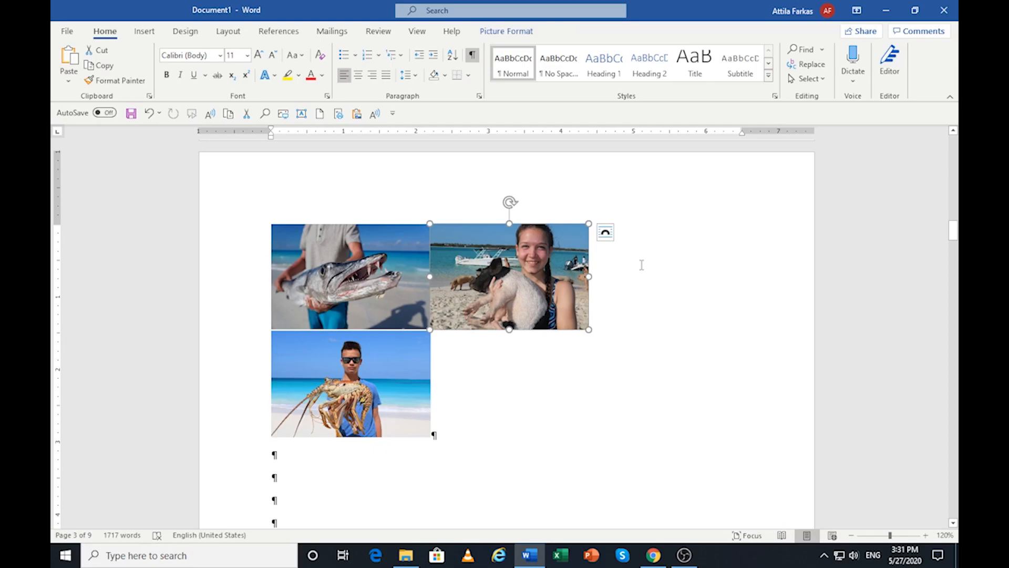
{"action": "scroll", "coordinate": [700, 260], "scroll_direction": "up", "scroll_amount": 10}
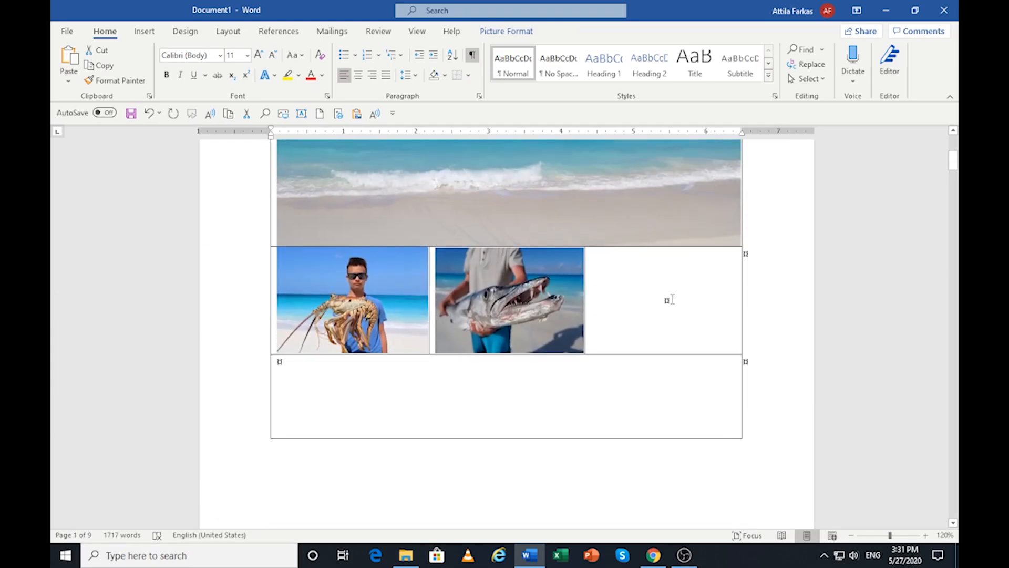
{"action": "left_click", "coordinate": [727, 281]}
{"action": "key", "text": "ctrl+v"}
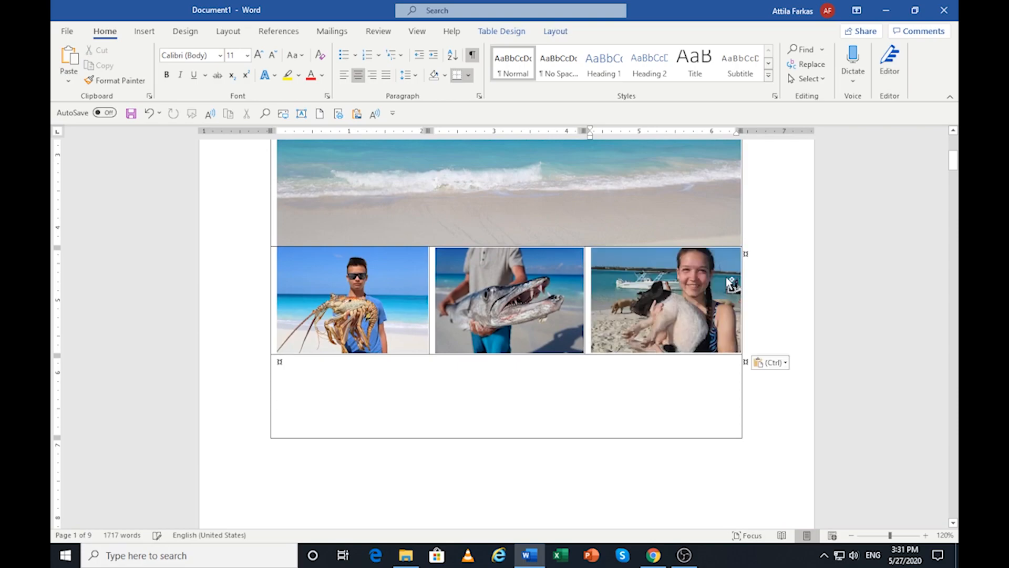
Check the height, width and scale of the pig picture in its layout size settings
{"action": "left_click", "coordinate": [665, 285]}
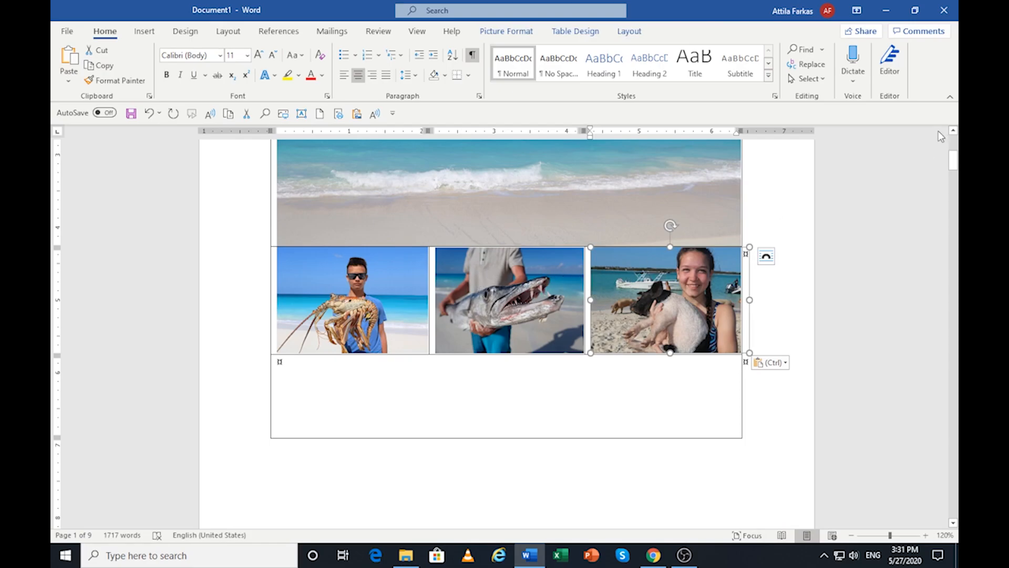
{"action": "left_click", "coordinate": [506, 31]}
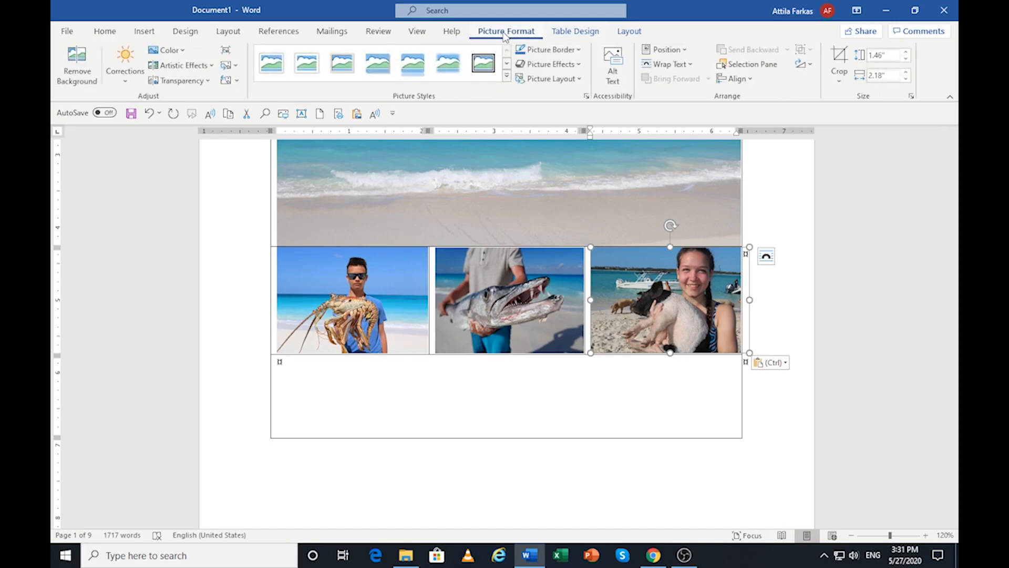
{"action": "left_click", "coordinate": [911, 96]}
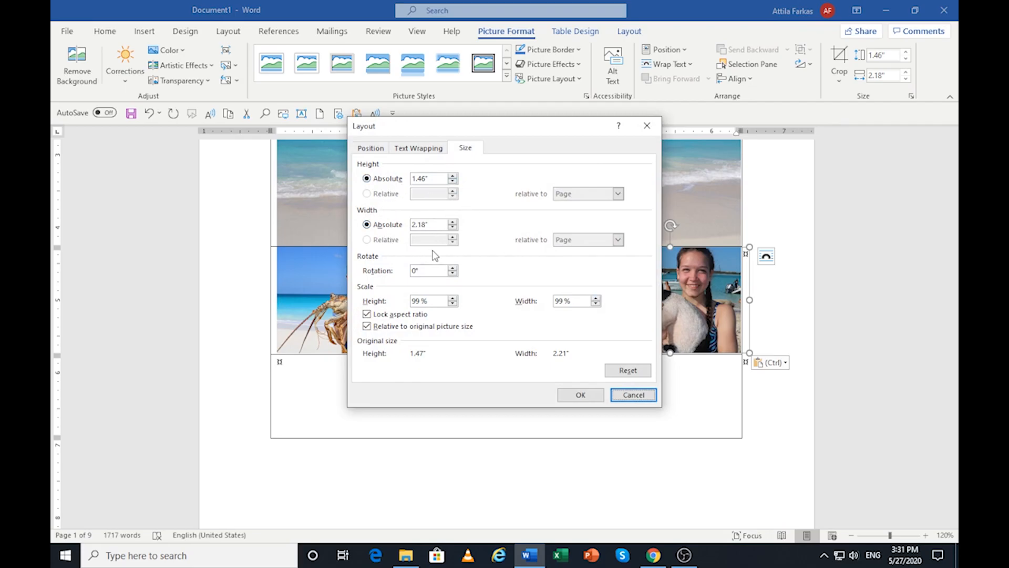
{"action": "left_click", "coordinate": [578, 393]}
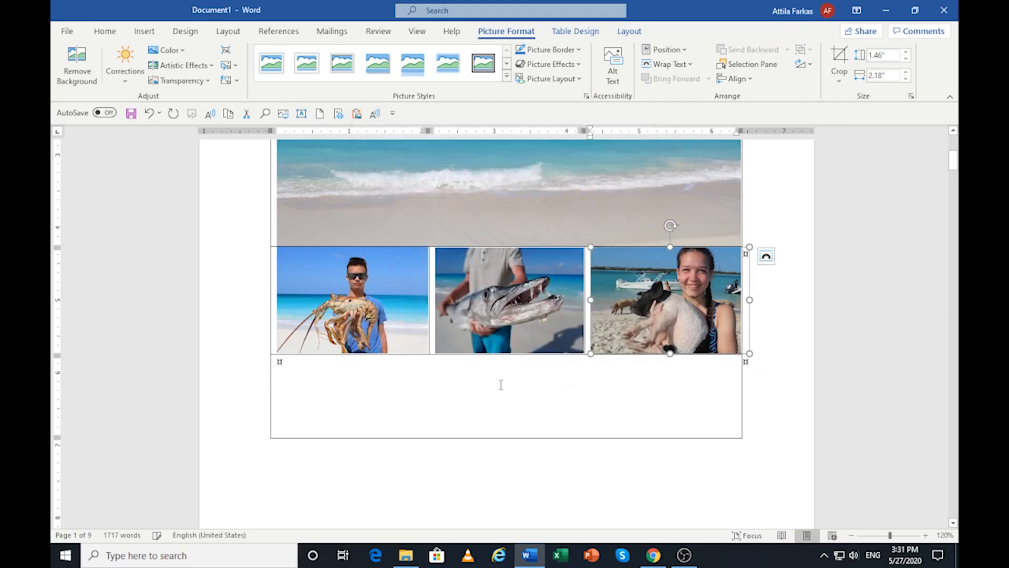
Review the table layout on page one and the Exuma reference text on page four
{"action": "scroll", "coordinate": [464, 371], "scroll_direction": "up", "scroll_amount": 3}
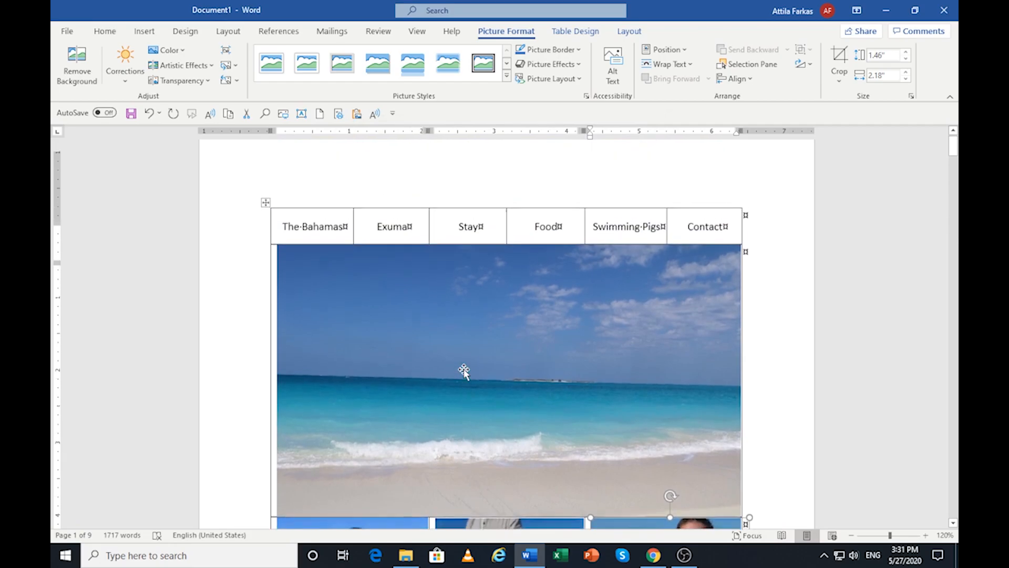
{"action": "scroll", "coordinate": [461, 355], "scroll_direction": "down", "scroll_amount": 1}
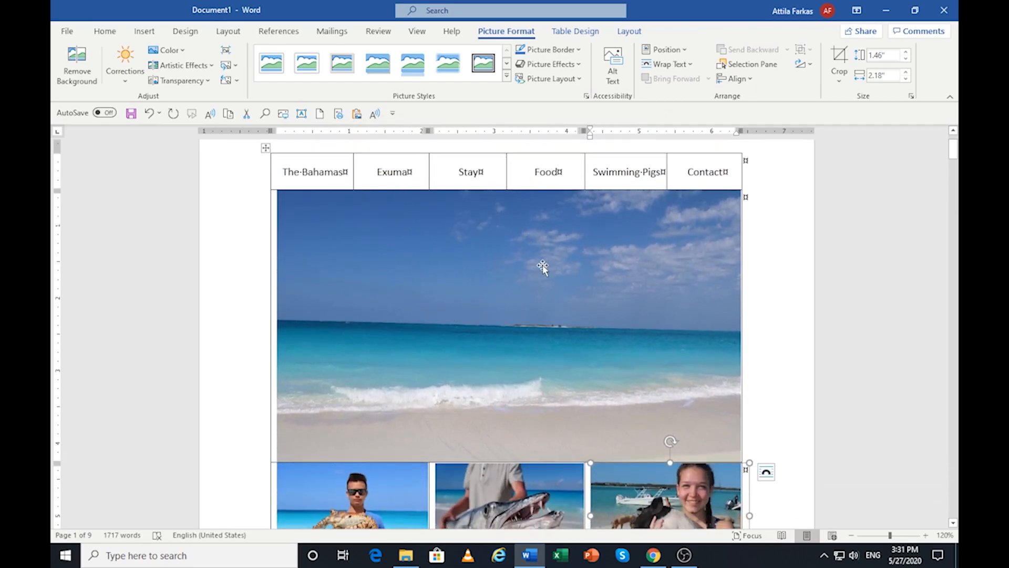
{"action": "scroll", "coordinate": [505, 282], "scroll_direction": "down", "scroll_amount": 3}
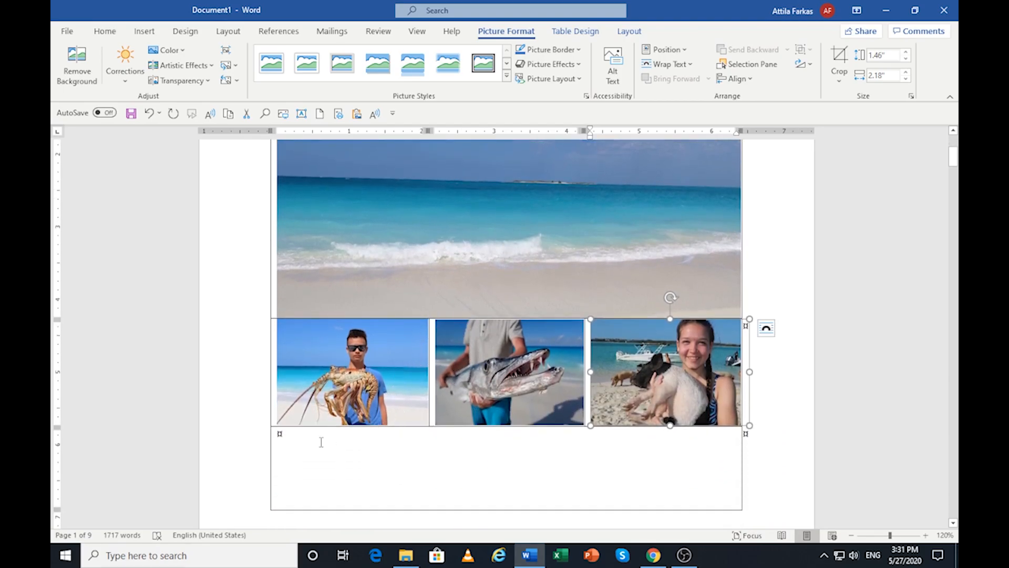
{"action": "left_click", "coordinate": [285, 436]}
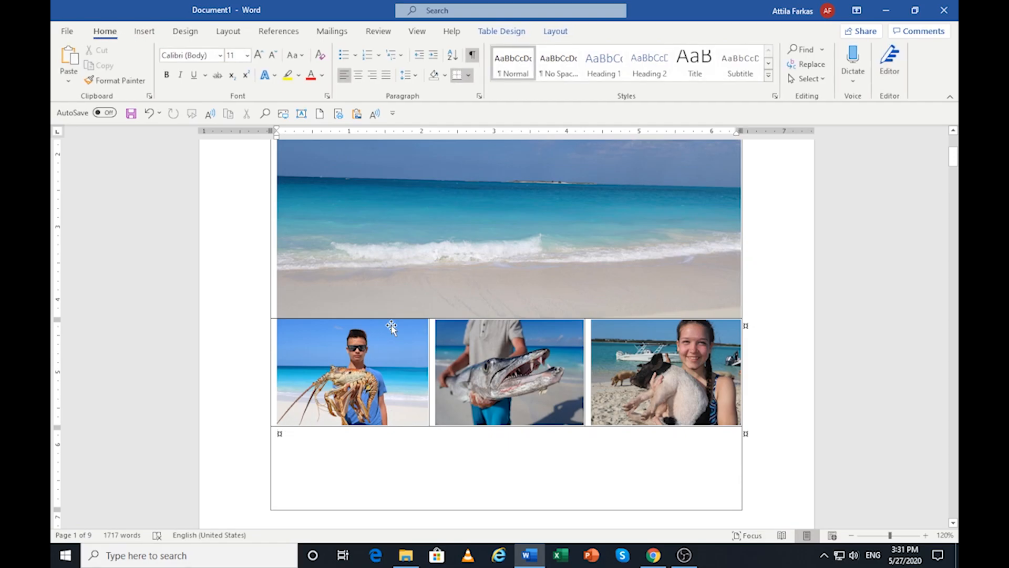
{"action": "scroll", "coordinate": [389, 295], "scroll_direction": "down", "scroll_amount": 6}
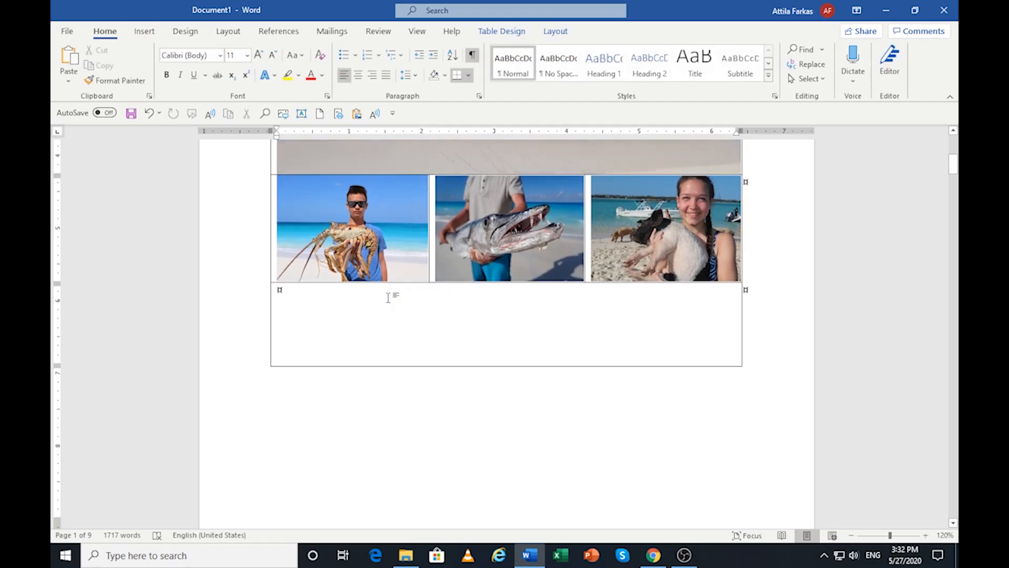
{"action": "scroll", "coordinate": [387, 295], "scroll_direction": "down", "scroll_amount": 8}
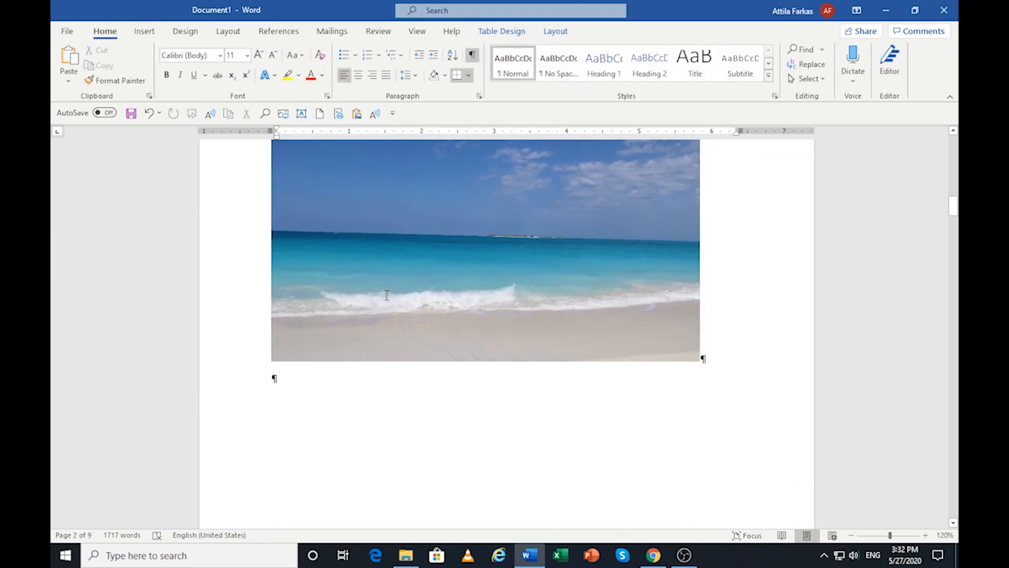
{"action": "scroll", "coordinate": [387, 294], "scroll_direction": "down", "scroll_amount": 12}
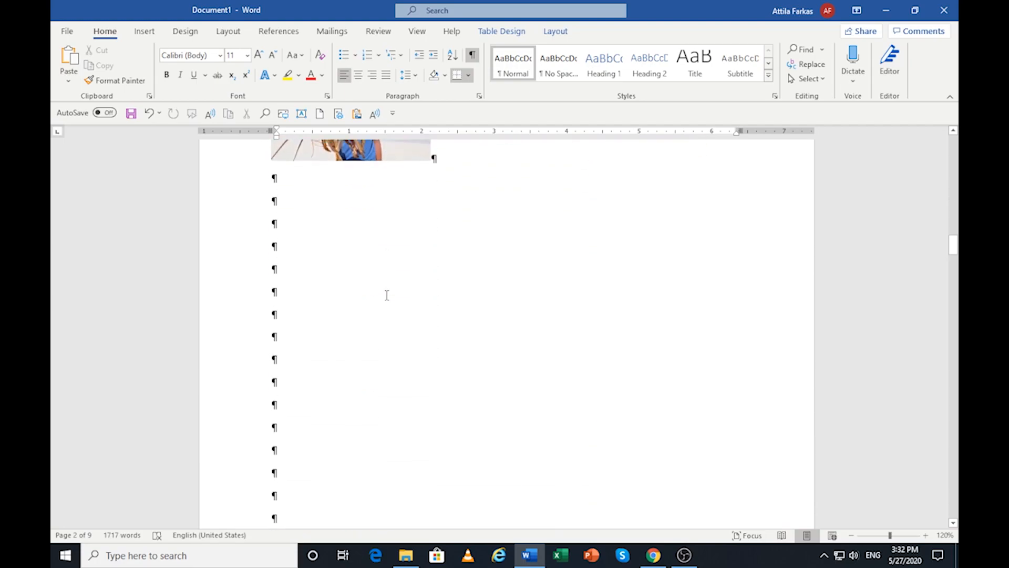
{"action": "scroll", "coordinate": [387, 295], "scroll_direction": "down", "scroll_amount": 12}
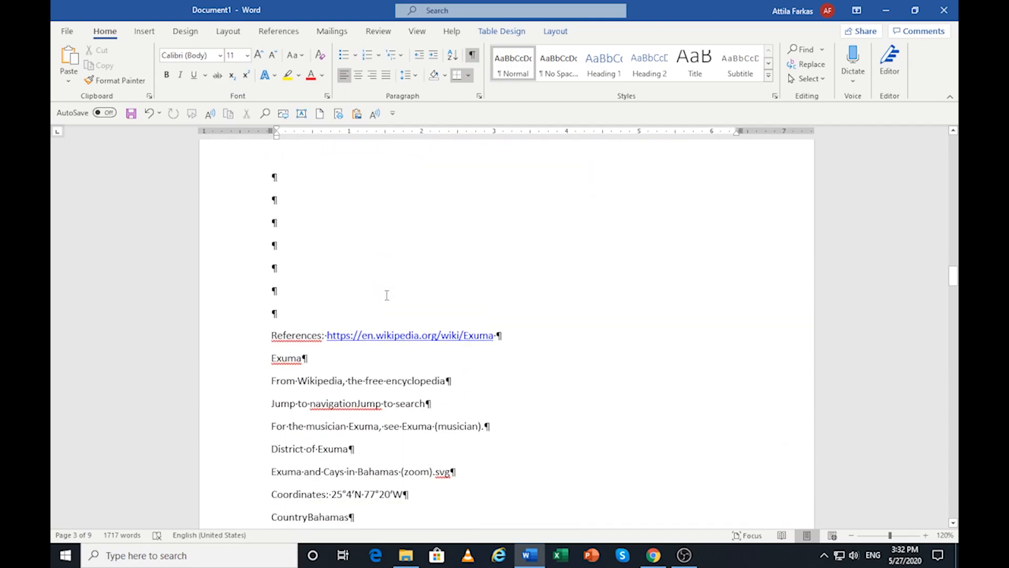
{"action": "scroll", "coordinate": [387, 295], "scroll_direction": "down", "scroll_amount": 1}
{"action": "left_click", "coordinate": [324, 275]}
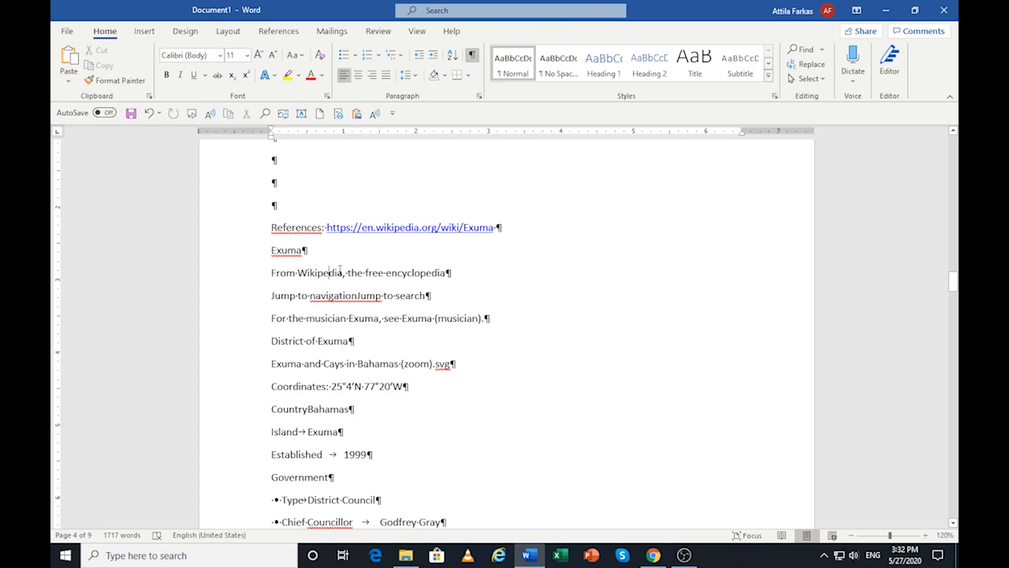
{"action": "scroll", "coordinate": [400, 285], "scroll_direction": "up", "scroll_amount": 5}
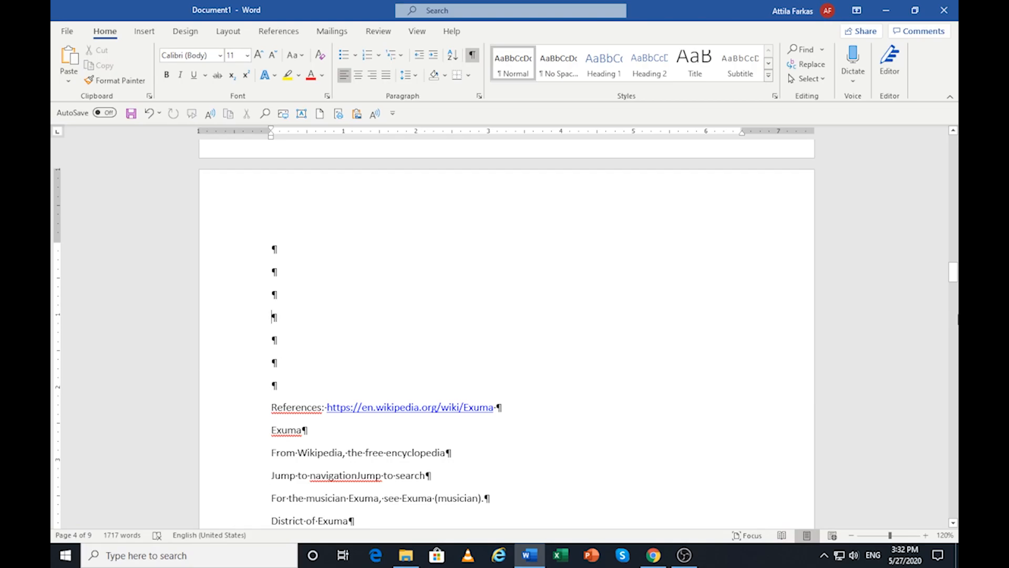
{"action": "left_click_drag", "start_coordinate": [954, 274], "coordinate": [956, 144]}
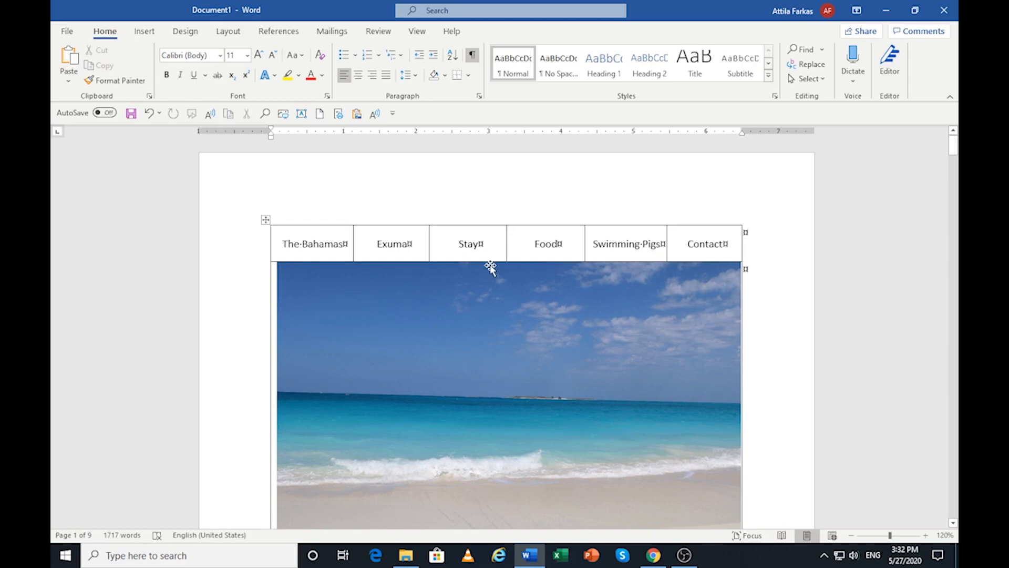
Copy the word Exuma from the table's link row
{"action": "scroll", "coordinate": [490, 268], "scroll_direction": "down", "scroll_amount": 5}
{"action": "left_click_drag", "start_coordinate": [377, 243], "coordinate": [407, 244]}
{"action": "key", "text": "ctrl+c"}
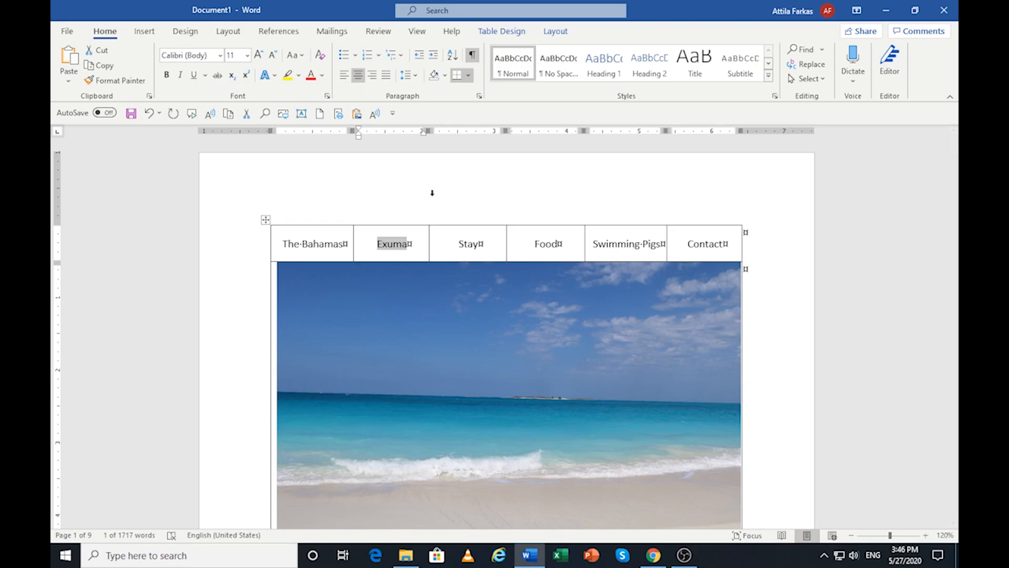
Go to page 4 of the document and move the Go To dialog clear of the Exuma source text
{"action": "key", "text": "ctrl+g"}
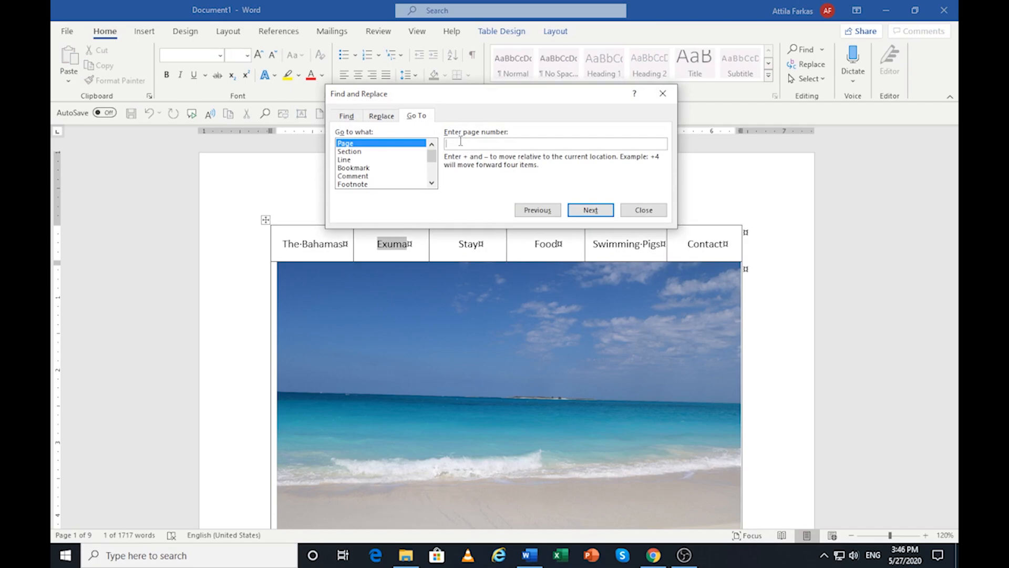
{"action": "type", "text": "4"}
{"action": "key", "text": "Return"}
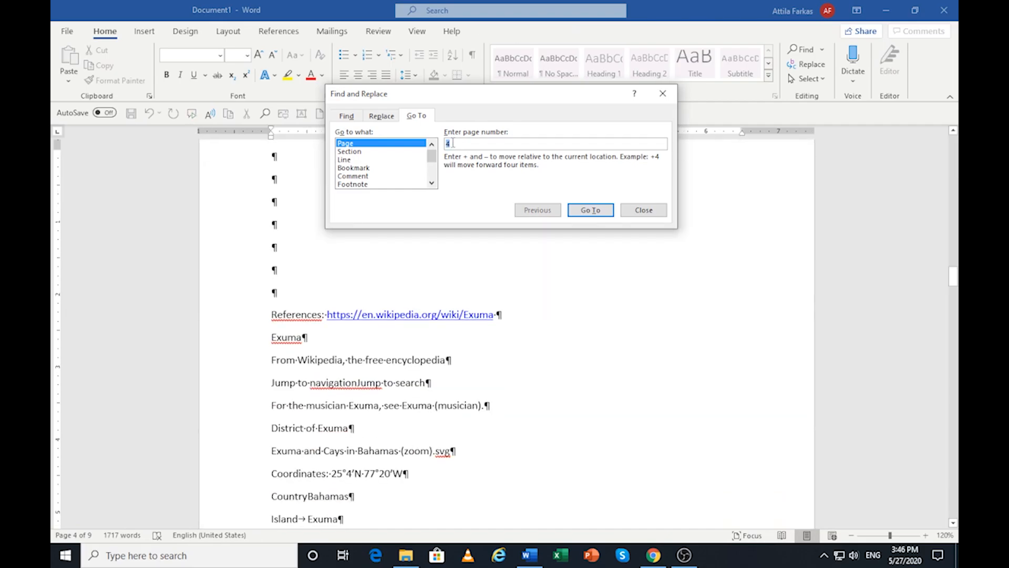
{"action": "left_click_drag", "start_coordinate": [475, 96], "coordinate": [704, 93]}
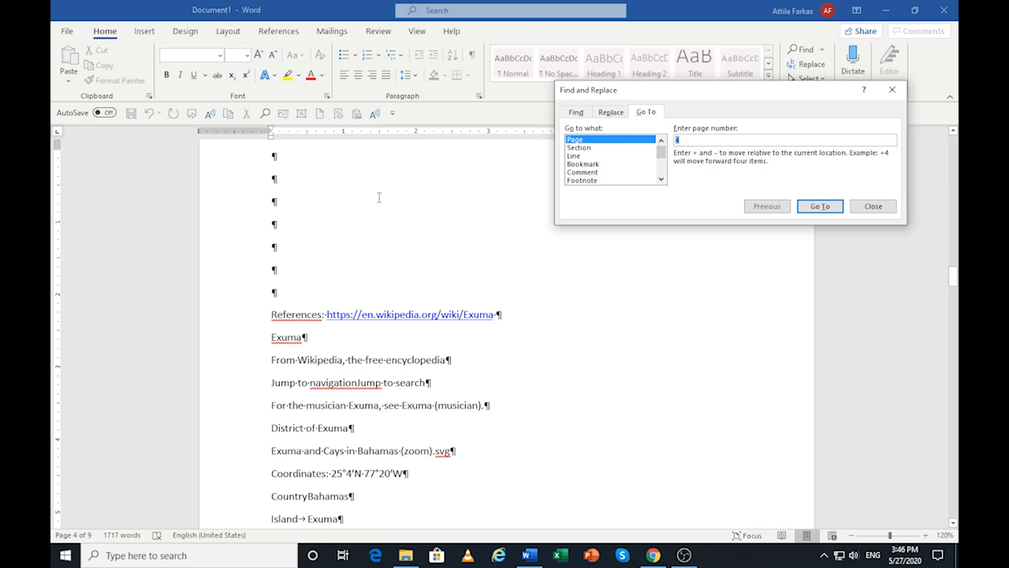
Paste the copied word Exuma into the second empty paragraph on page 4, above the References line
{"action": "scroll", "coordinate": [372, 192], "scroll_direction": "up", "scroll_amount": 3}
{"action": "scroll", "coordinate": [370, 193], "scroll_direction": "down", "scroll_amount": 2}
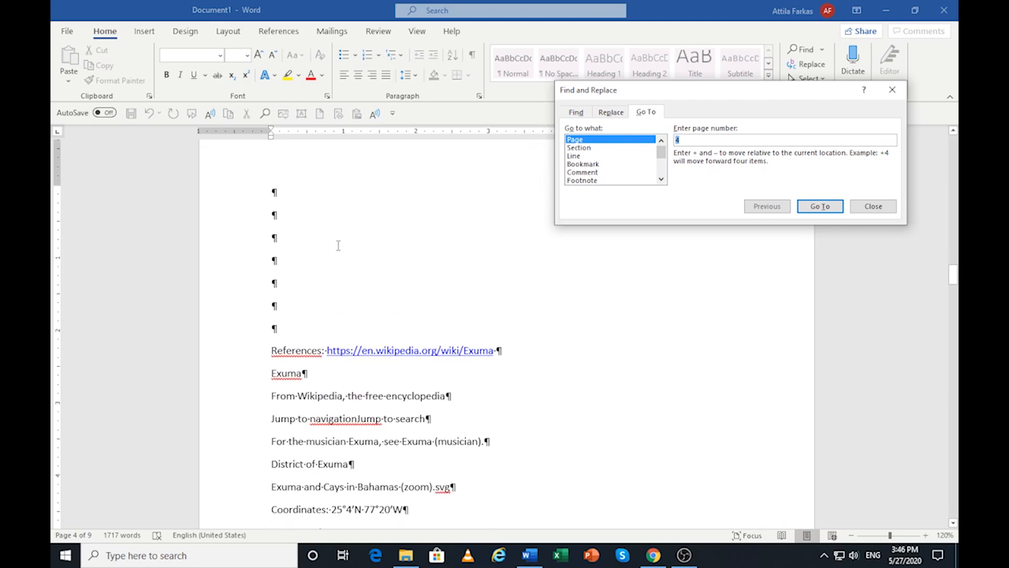
{"action": "left_click", "coordinate": [287, 215]}
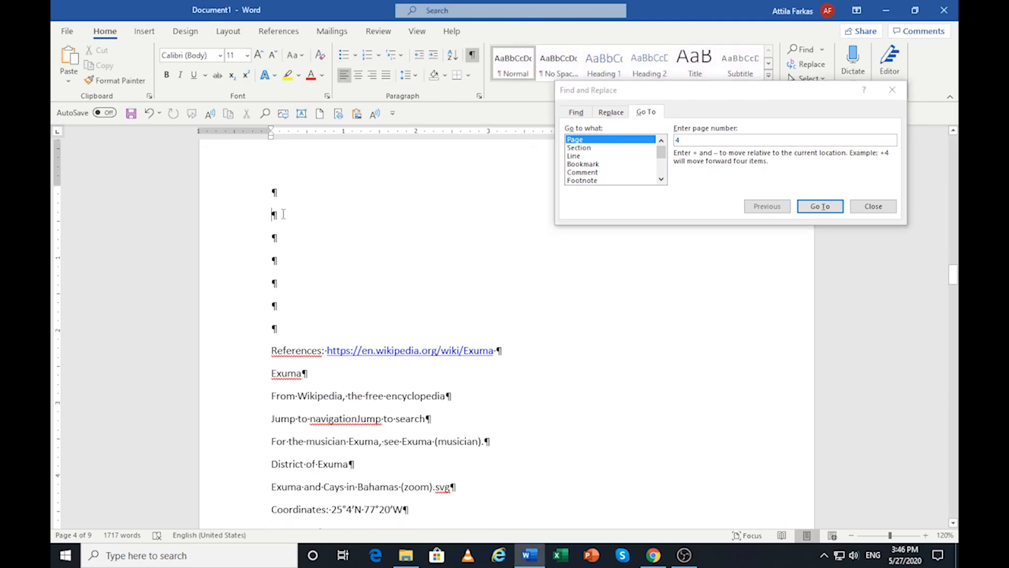
{"action": "key", "text": "ctrl+v"}
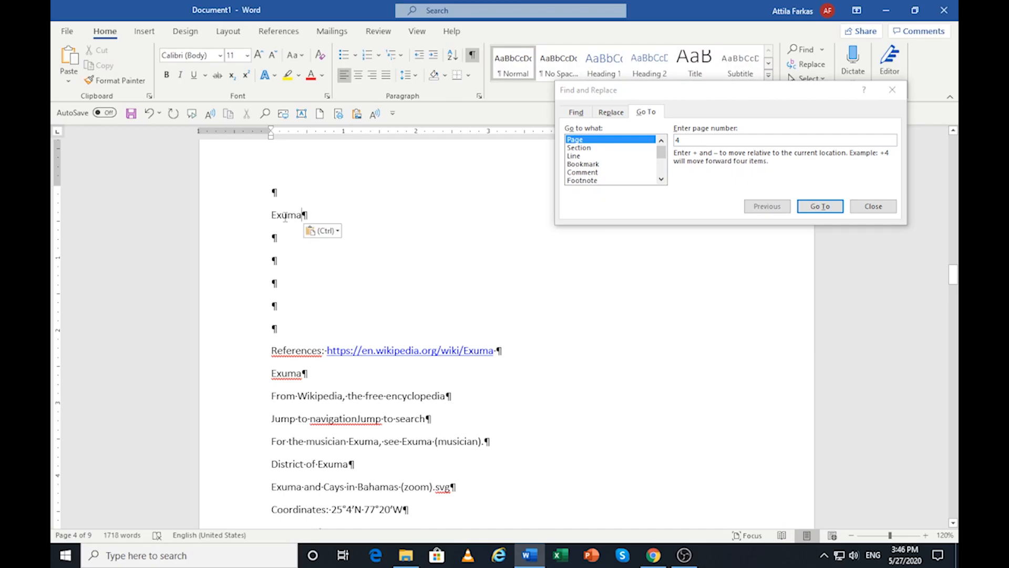
Copy the Exuma heading on page 4 and add a bookmark named Exuma to it
{"action": "left_click_drag", "start_coordinate": [269, 215], "coordinate": [328, 220]}
{"action": "key", "text": "ctrl+c"}
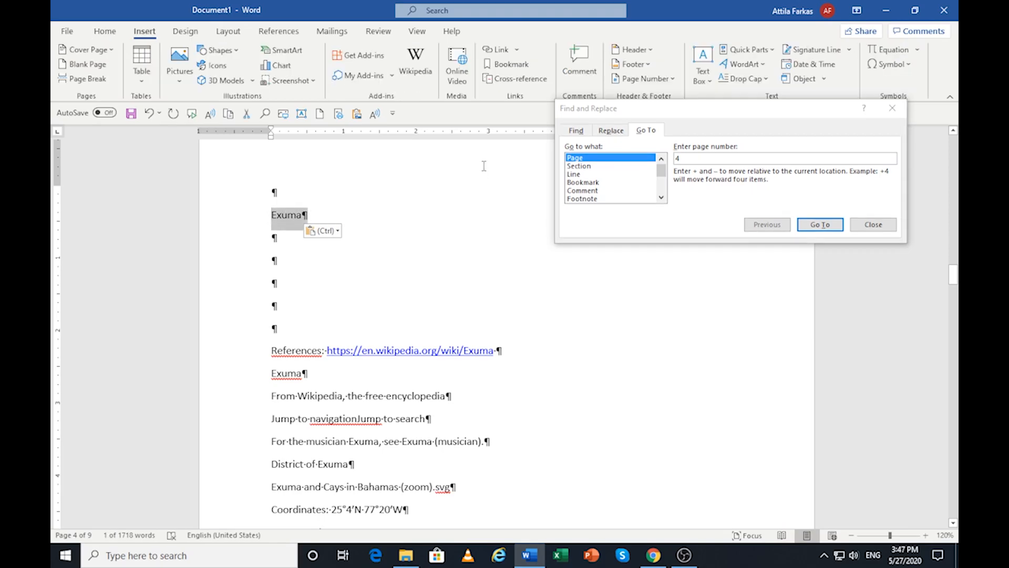
{"action": "left_click", "coordinate": [279, 33]}
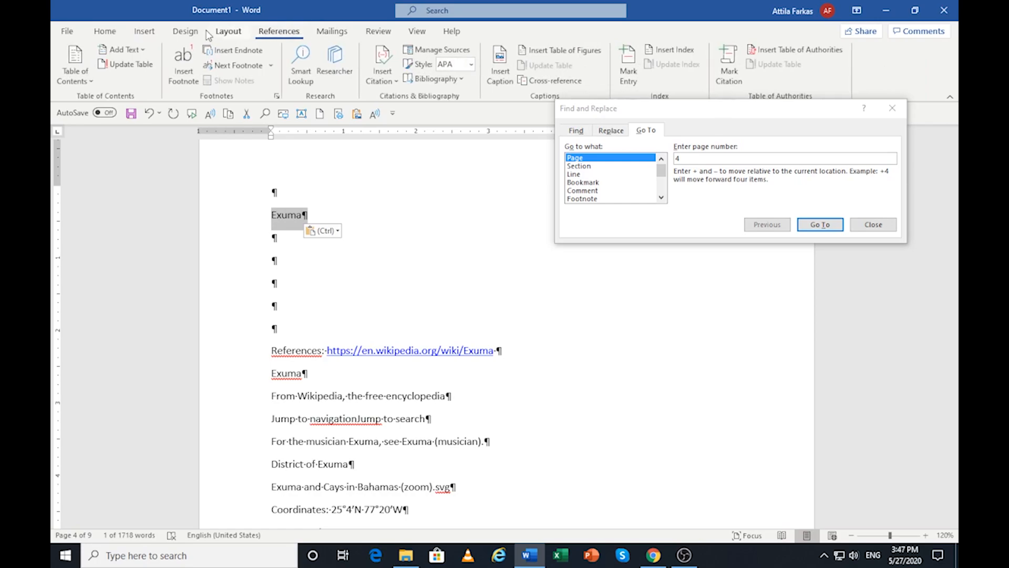
{"action": "left_click", "coordinate": [143, 31]}
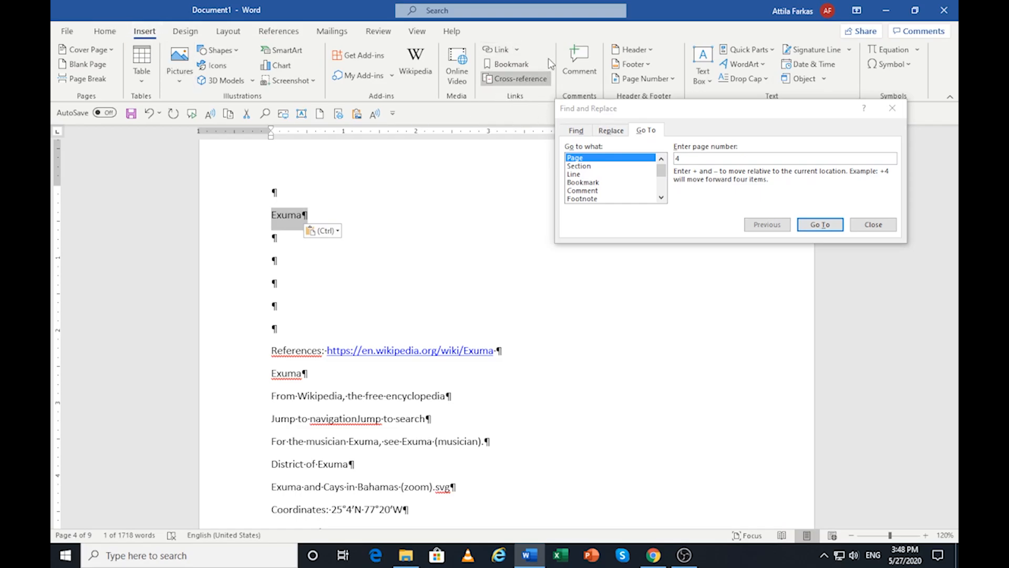
{"action": "left_click", "coordinate": [511, 65]}
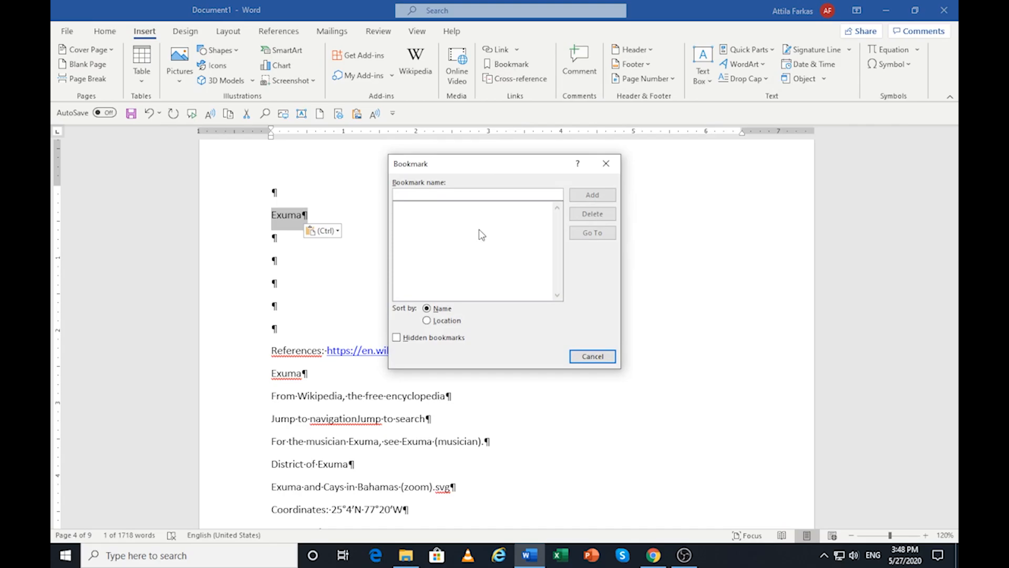
{"action": "key", "text": "ctrl+v"}
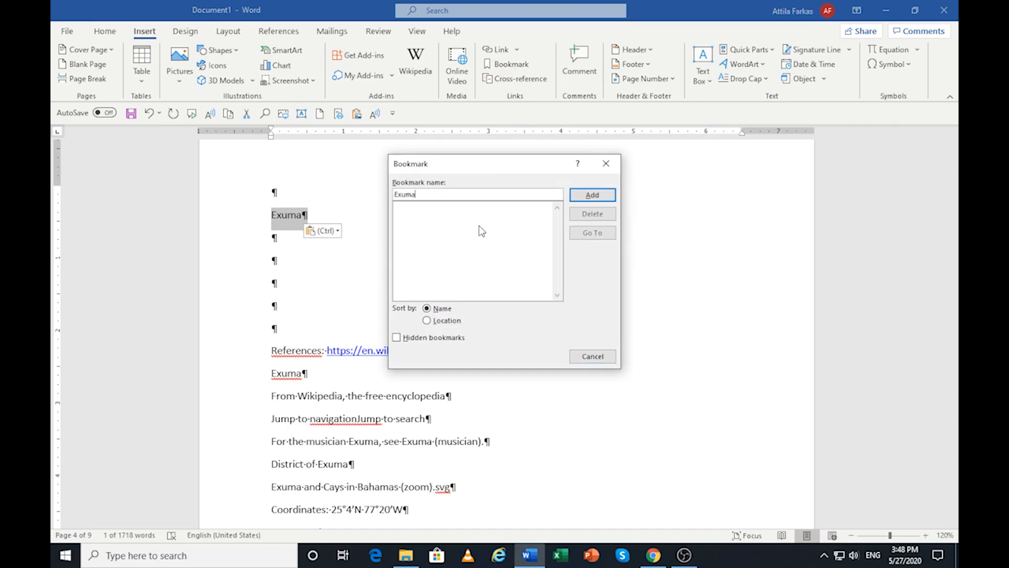
{"action": "left_click", "coordinate": [592, 195]}
Copy the word Stay from the table's link row on page one
{"action": "key", "text": "ctrl+g"}
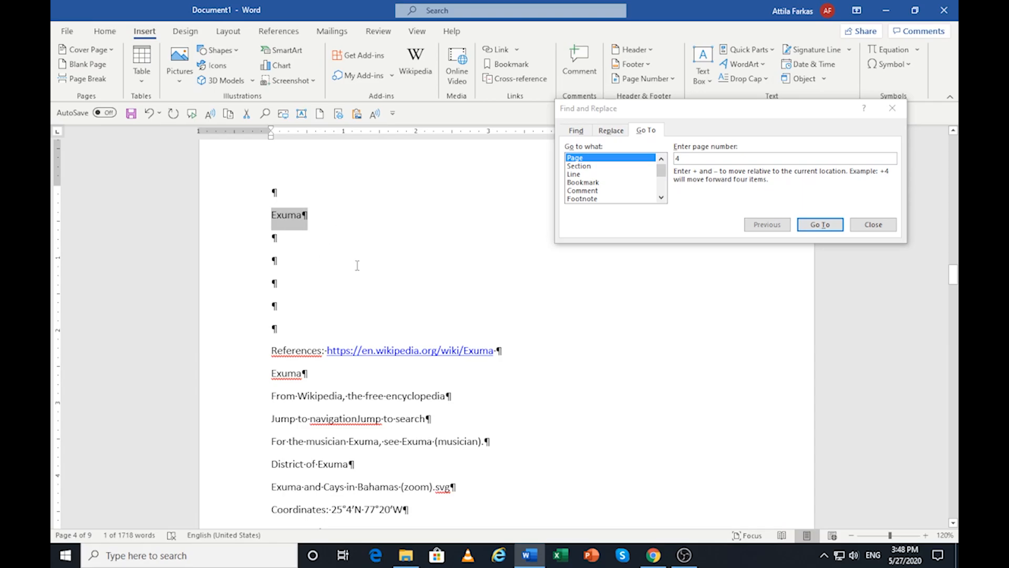
{"action": "left_click_drag", "start_coordinate": [953, 275], "coordinate": [953, 143]}
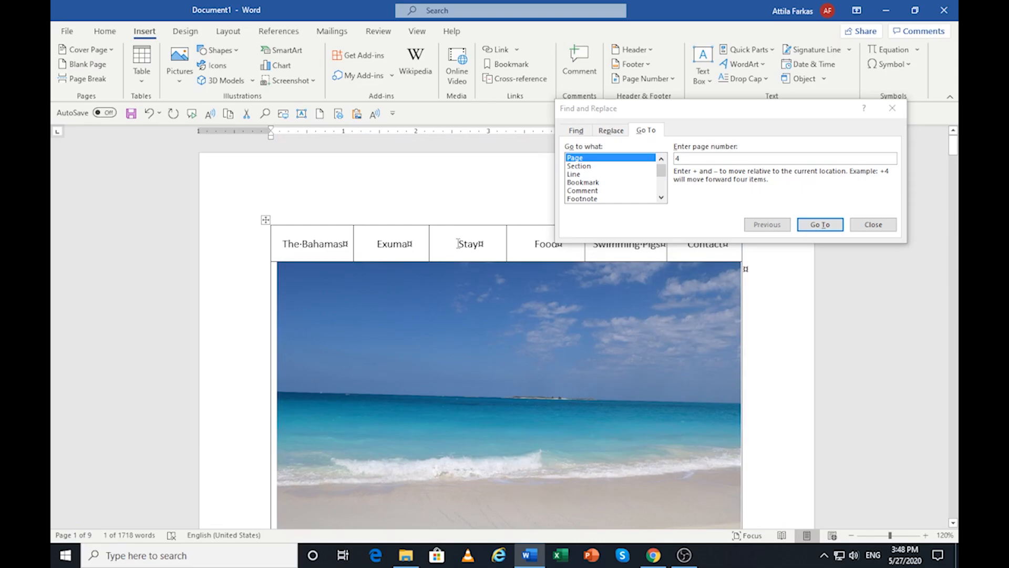
{"action": "left_click_drag", "start_coordinate": [458, 244], "coordinate": [479, 243]}
{"action": "key", "text": "ctrl+c"}
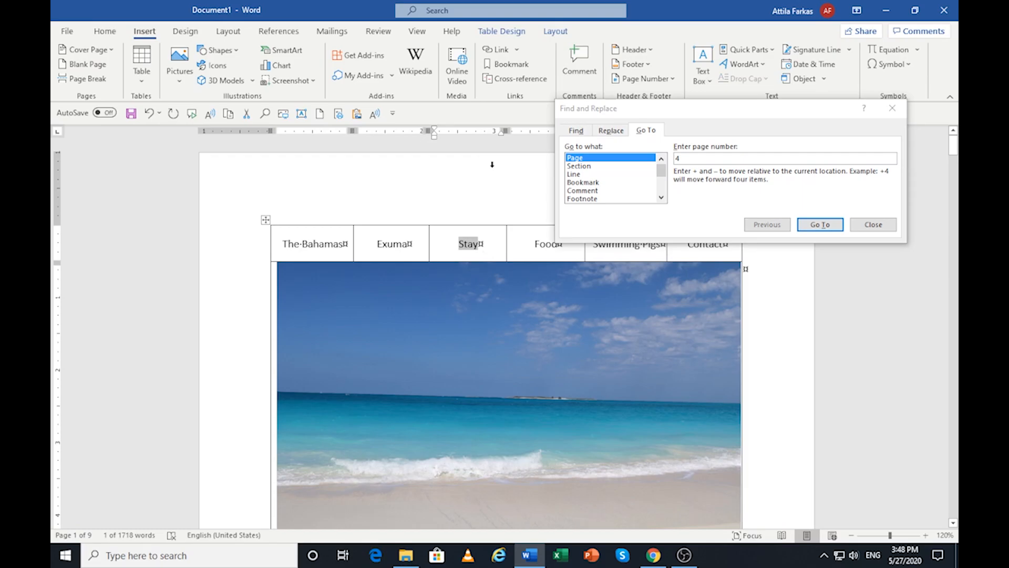
Go to page 6 and insert four empty paragraphs before the text starting "hundred yards off Staniel Cay"
{"action": "left_click_drag", "start_coordinate": [686, 158], "coordinate": [652, 156]}
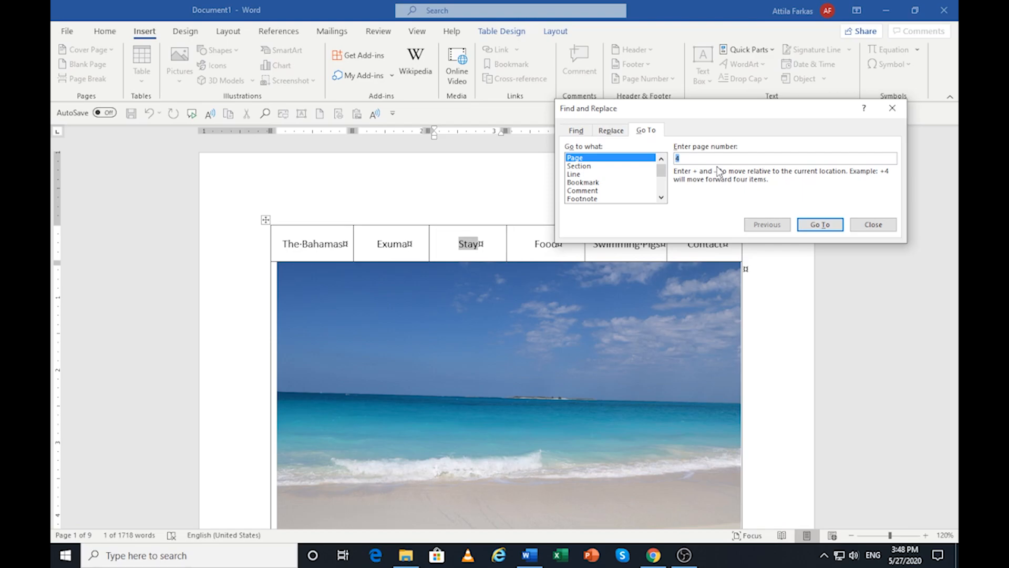
{"action": "type", "text": "6"}
{"action": "left_click", "coordinate": [821, 227]}
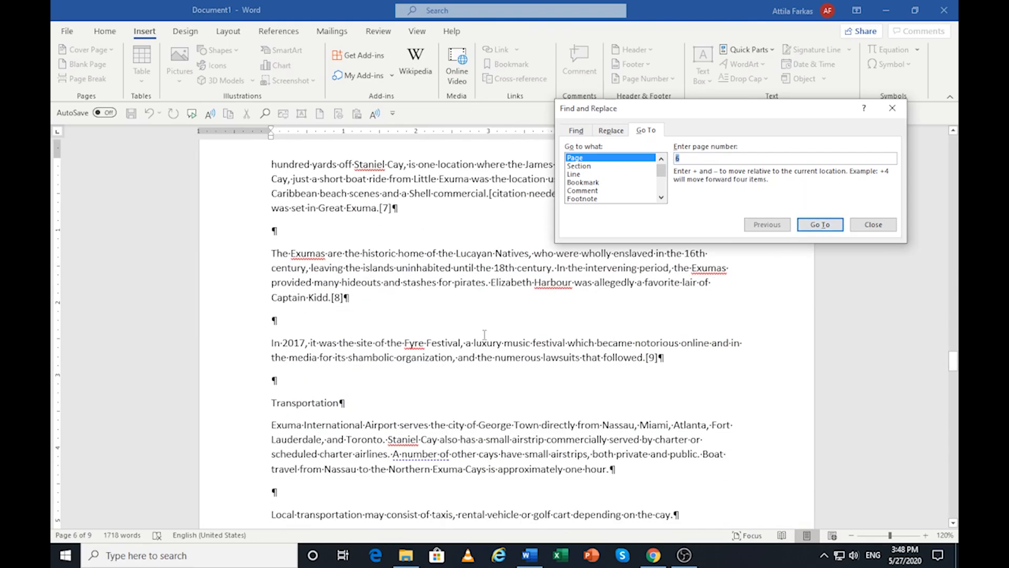
{"action": "scroll", "coordinate": [443, 294], "scroll_direction": "up", "scroll_amount": 3}
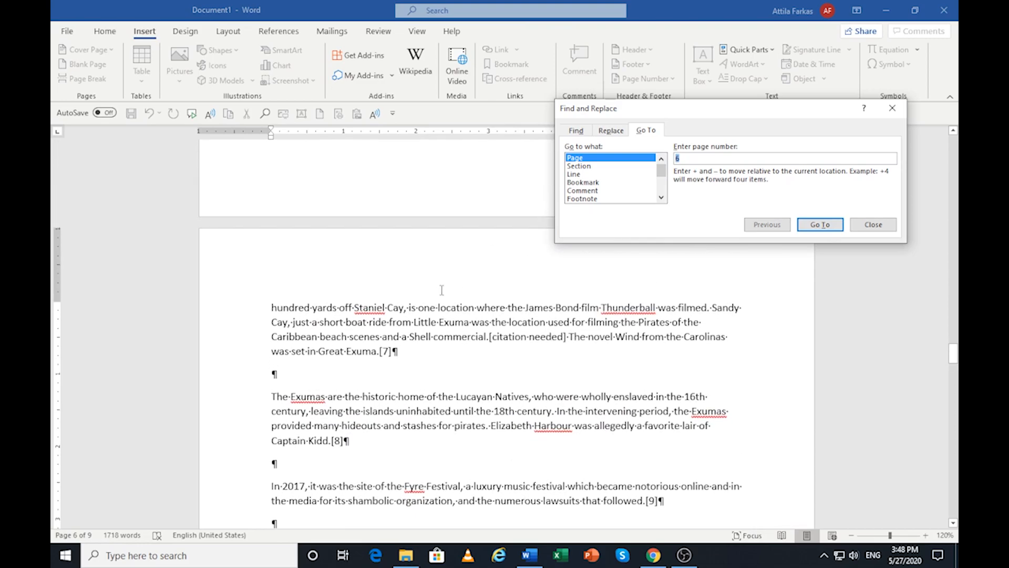
{"action": "left_click", "coordinate": [267, 308]}
{"action": "key", "text": "Return"}
{"action": "key", "text": "Return"}
{"action": "key", "text": "Return"}
{"action": "key", "text": "Return"}
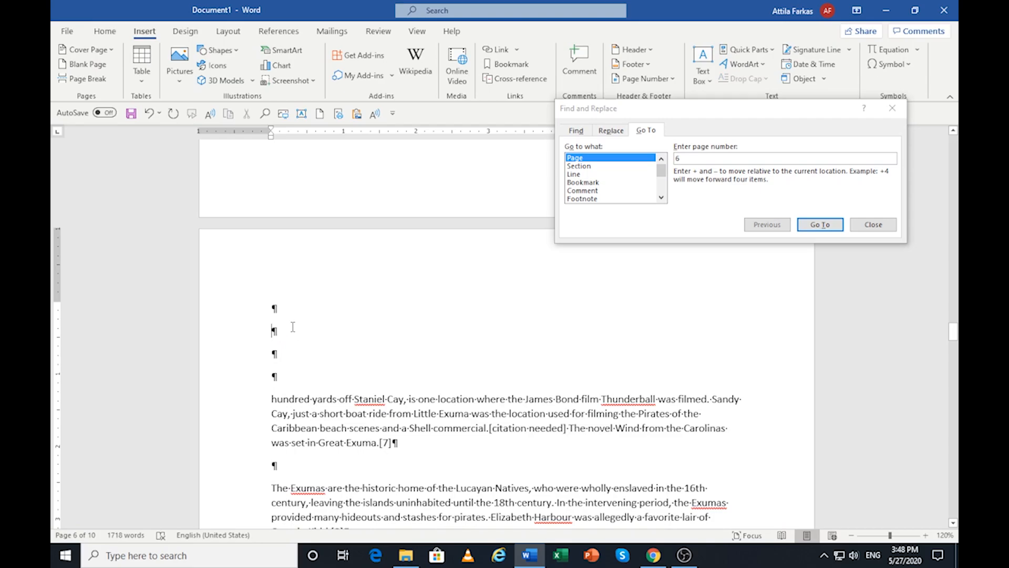
Paste the heading Stay into the second blank line on page 6 and bookmark it as Stay
{"action": "key", "text": "ctrl+v"}
{"action": "left_click", "coordinate": [255, 334]}
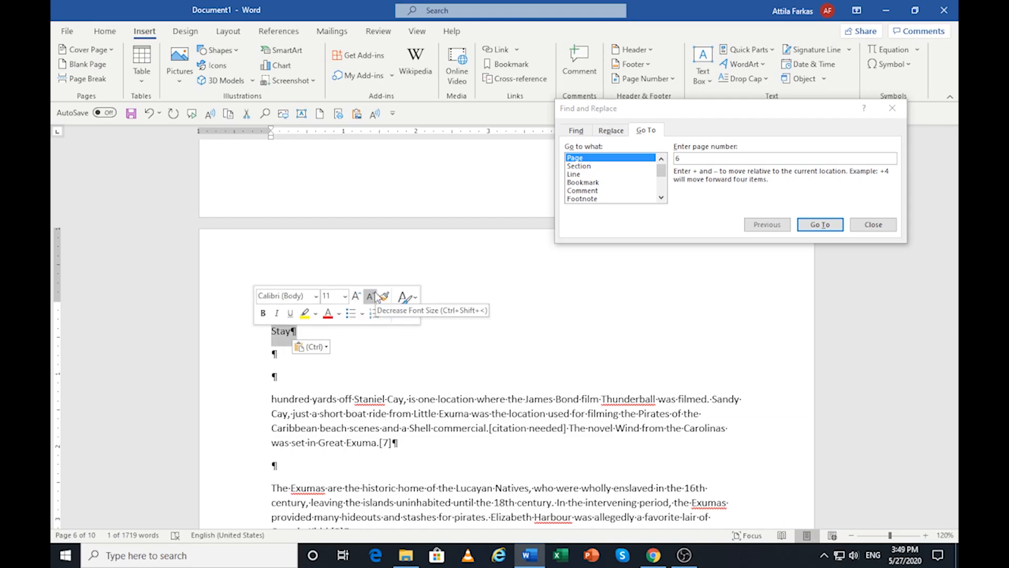
{"action": "left_click", "coordinate": [512, 65]}
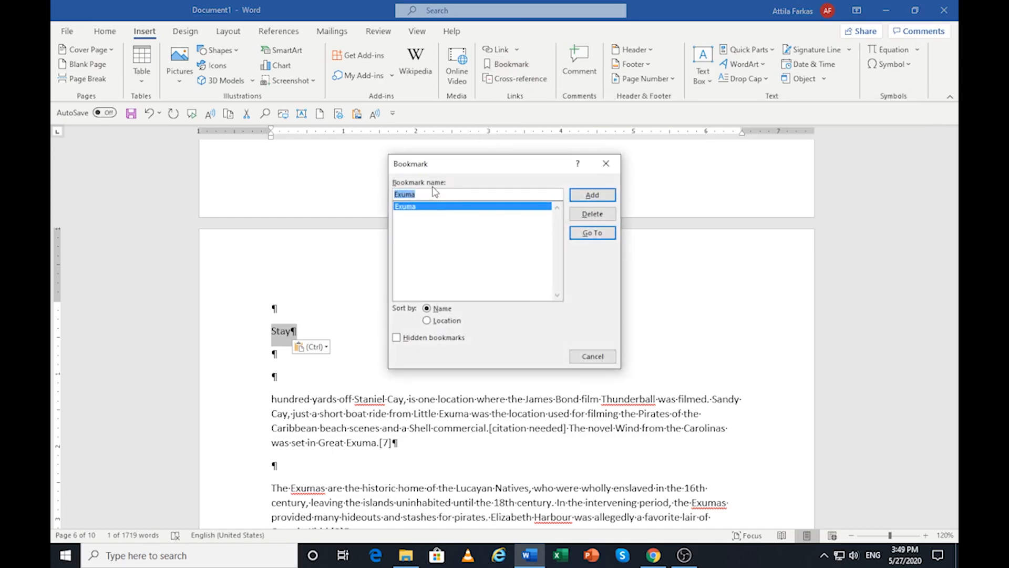
{"action": "left_click_drag", "start_coordinate": [419, 194], "coordinate": [382, 193]}
{"action": "type", "text": "Stay"}
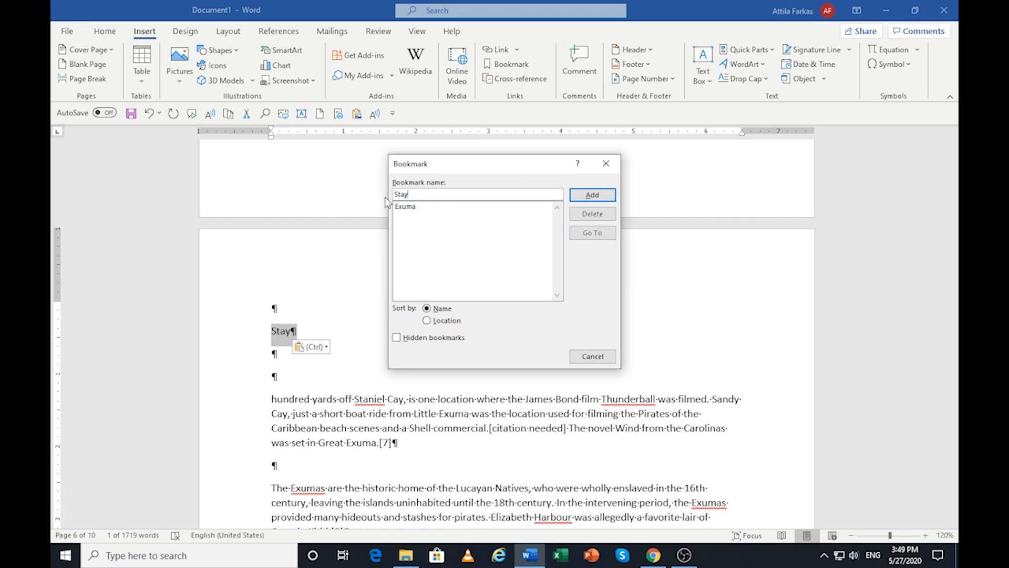
{"action": "left_click", "coordinate": [592, 195]}
{"action": "key", "text": "ctrl+g"}
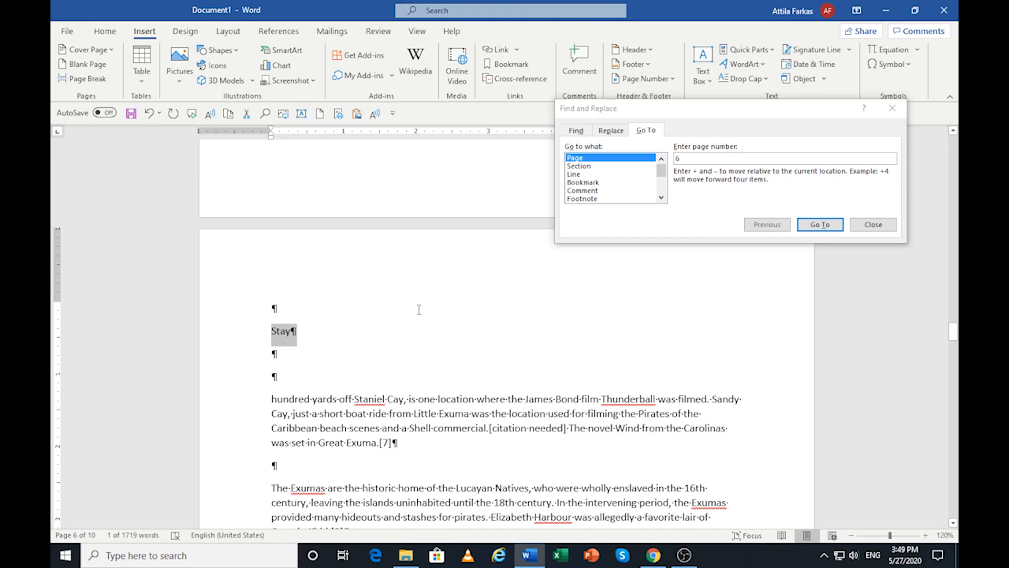
Copy the word Food from the navigation table at the start of the document
{"action": "scroll", "coordinate": [417, 307], "scroll_direction": "up", "scroll_amount": 4}
{"action": "scroll", "coordinate": [418, 307], "scroll_direction": "up", "scroll_amount": 15}
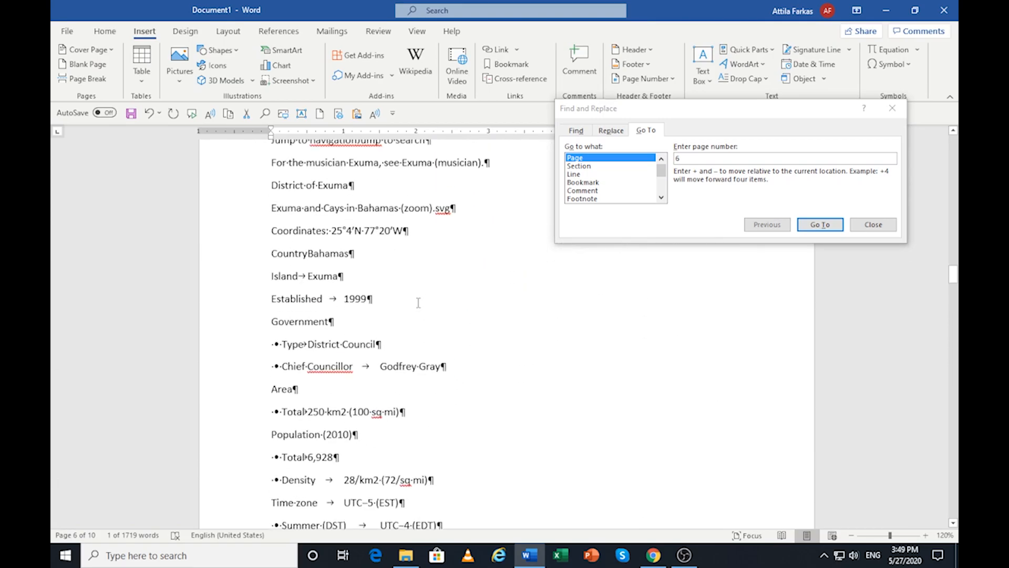
{"action": "scroll", "coordinate": [415, 298], "scroll_direction": "up", "scroll_amount": 15}
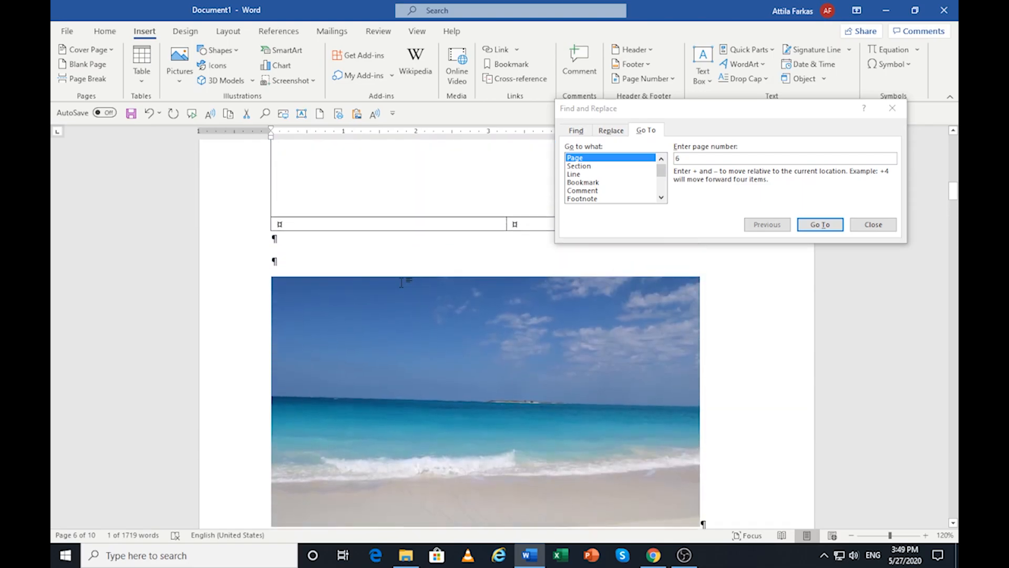
{"action": "scroll", "coordinate": [393, 270], "scroll_direction": "up", "scroll_amount": 20}
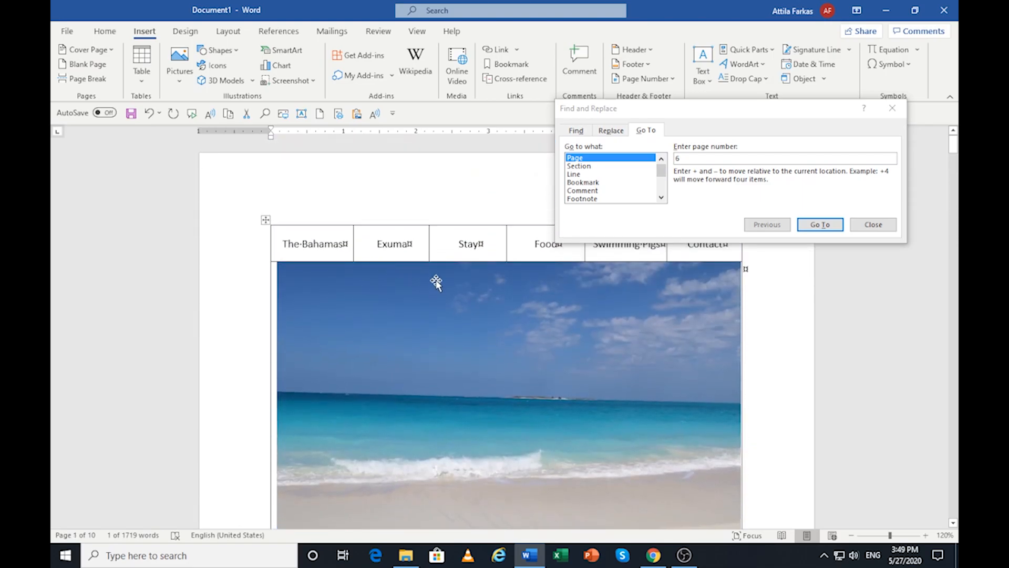
{"action": "left_click_drag", "start_coordinate": [702, 109], "coordinate": [679, 65]}
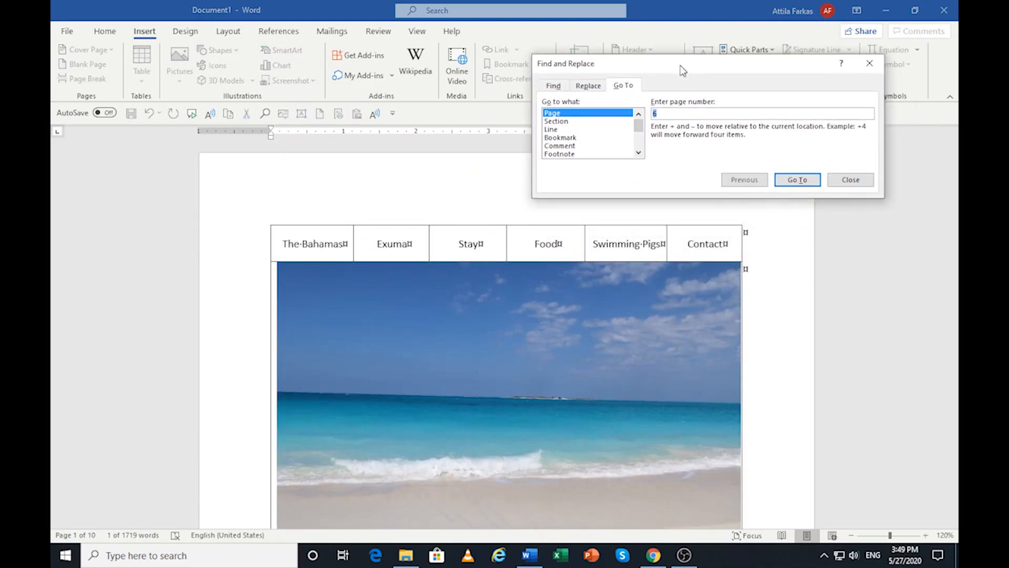
{"action": "left_click", "coordinate": [543, 242]}
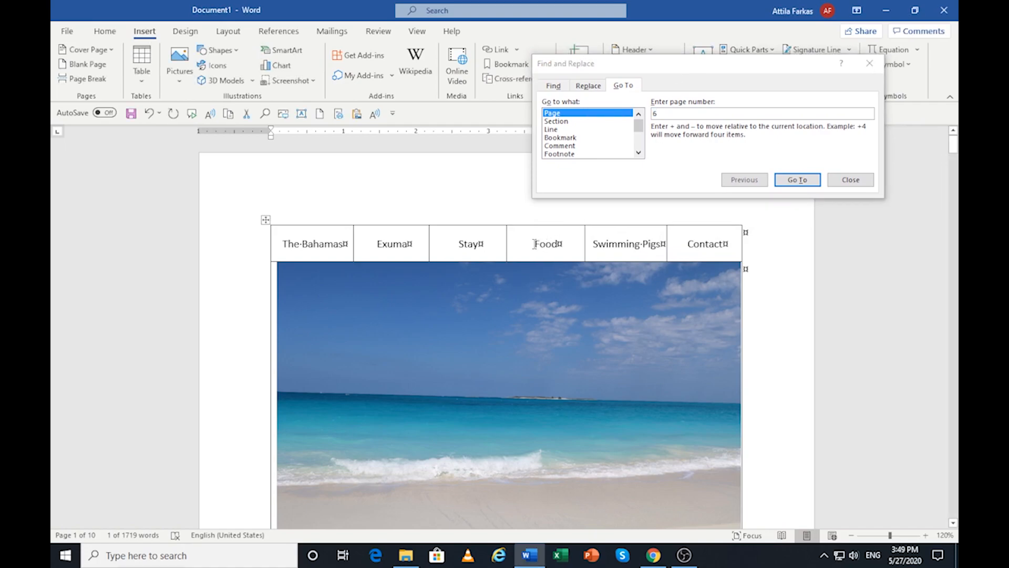
{"action": "left_click_drag", "start_coordinate": [533, 244], "coordinate": [562, 247]}
{"action": "key", "text": "ctrl+c"}
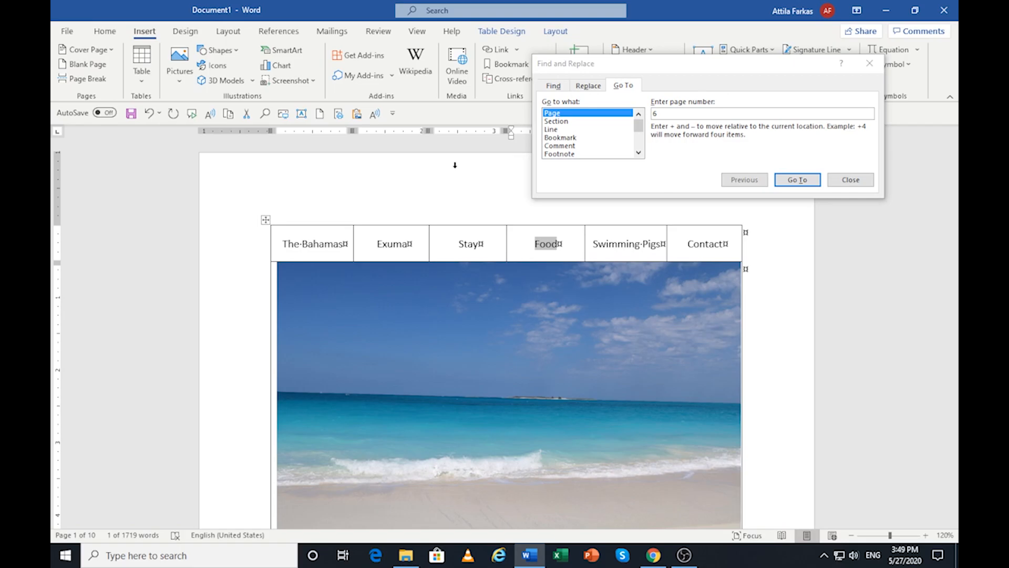
On page 7, add three blank lines above the George Town Fish Fry paragraph and paste Food into the first one
{"action": "left_click", "coordinate": [662, 111]}
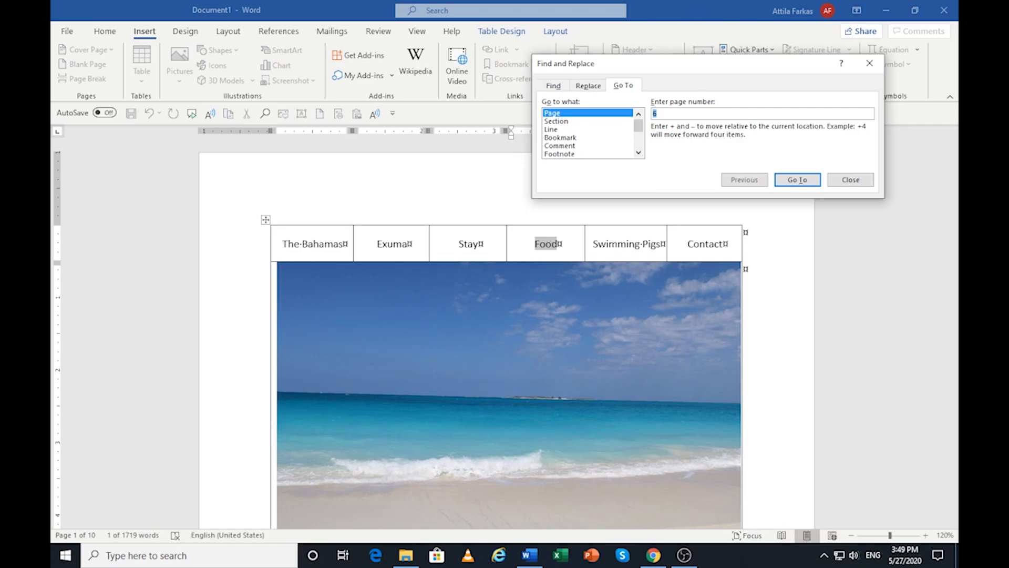
{"action": "type", "text": "7"}
{"action": "left_click", "coordinate": [798, 180]}
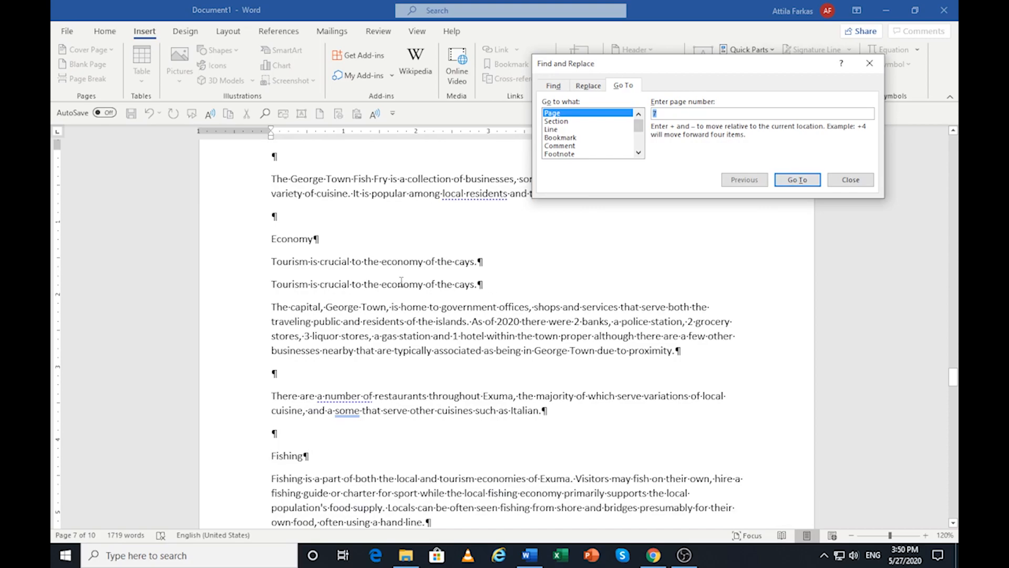
{"action": "scroll", "coordinate": [331, 253], "scroll_direction": "up", "scroll_amount": 2}
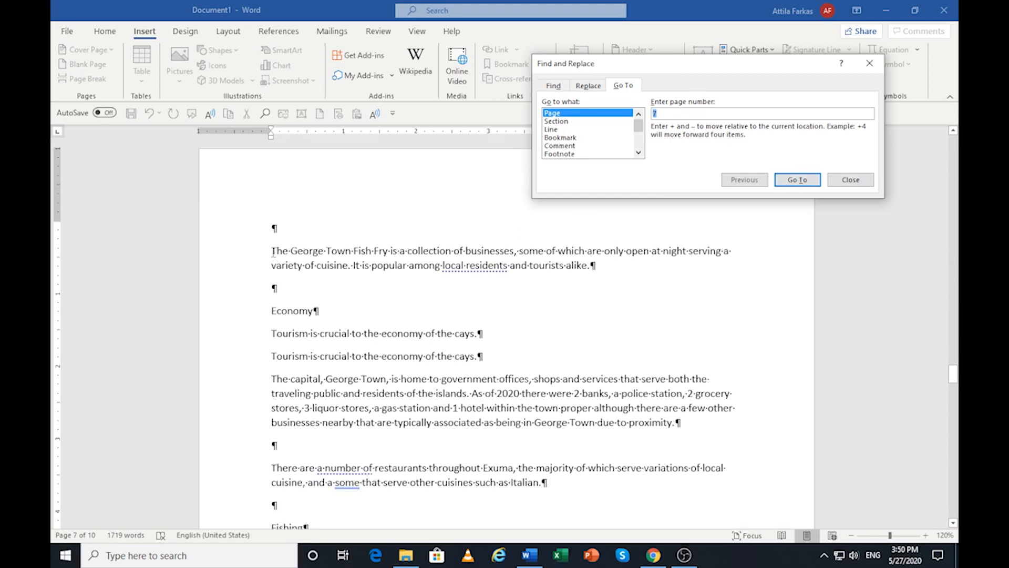
{"action": "left_click", "coordinate": [273, 253]}
{"action": "left_click", "coordinate": [270, 251]}
{"action": "key", "text": "Return"}
{"action": "key", "text": "Return"}
{"action": "key", "text": "Return"}
{"action": "left_click", "coordinate": [288, 249]}
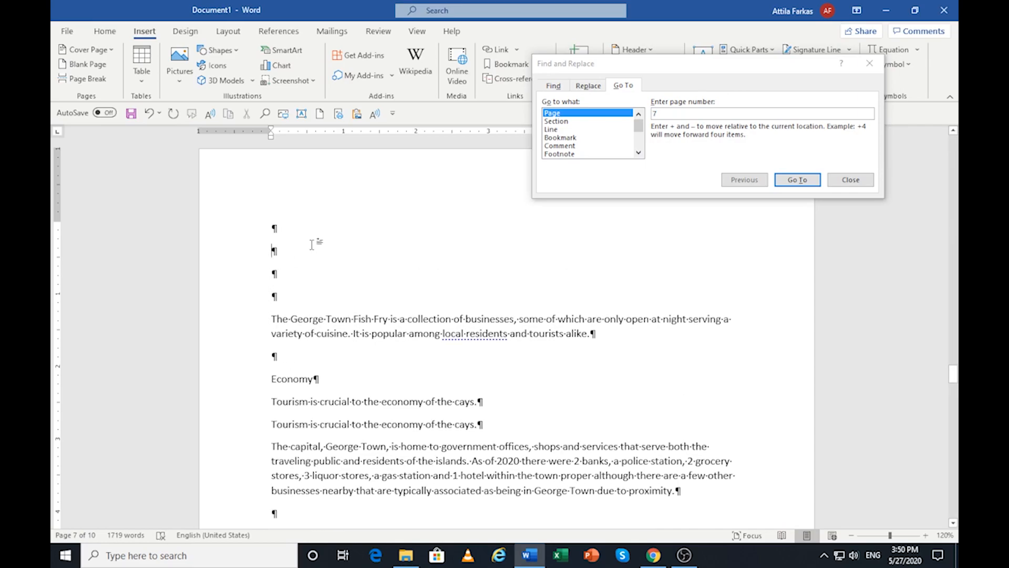
{"action": "key", "text": "ctrl+v"}
Bookmark the pasted Food heading on page 7 with the name Food
{"action": "left_click", "coordinate": [244, 251]}
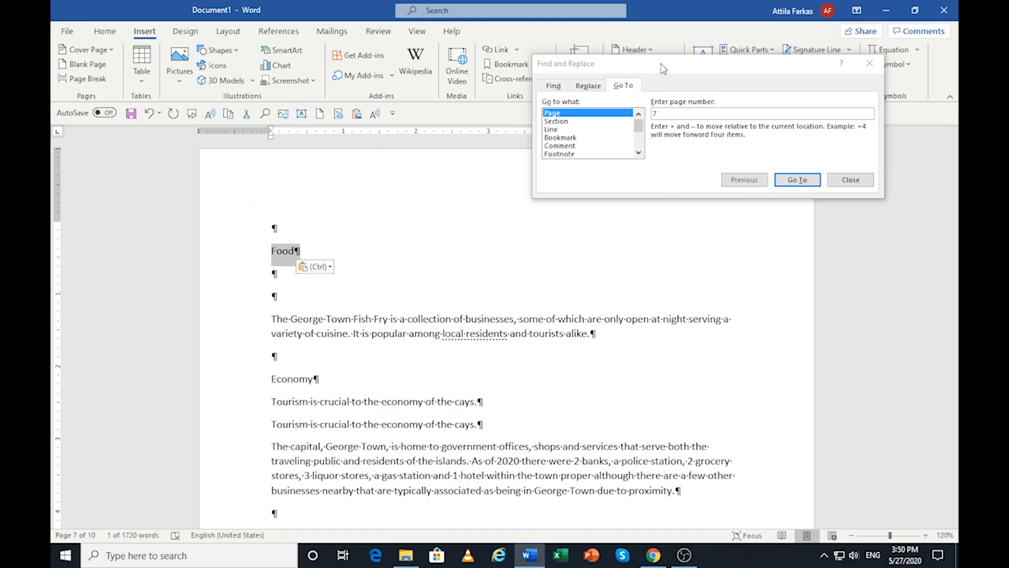
{"action": "left_click_drag", "start_coordinate": [557, 64], "coordinate": [573, 145]}
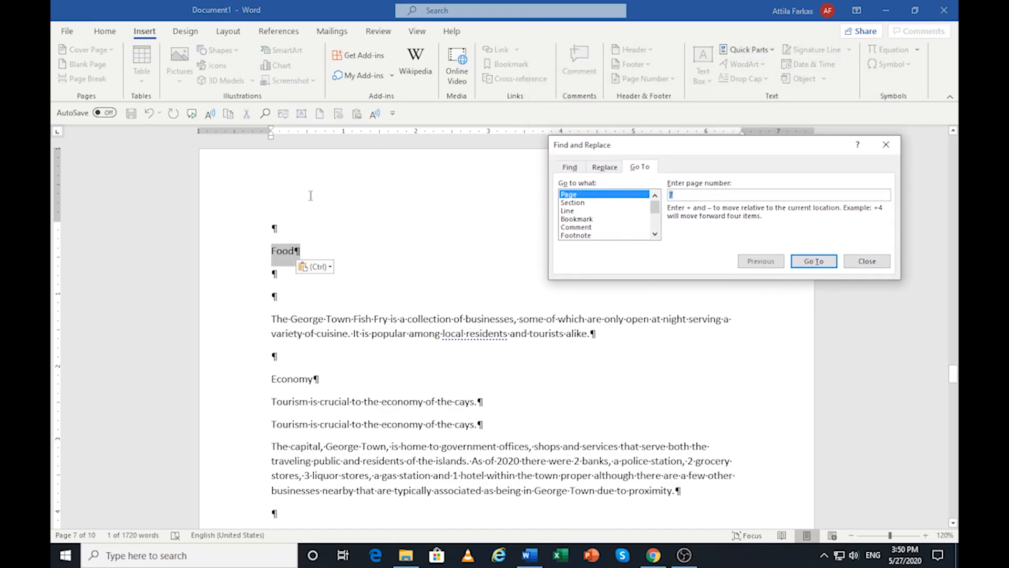
{"action": "key", "text": "Escape"}
{"action": "key", "text": "ctrl+g"}
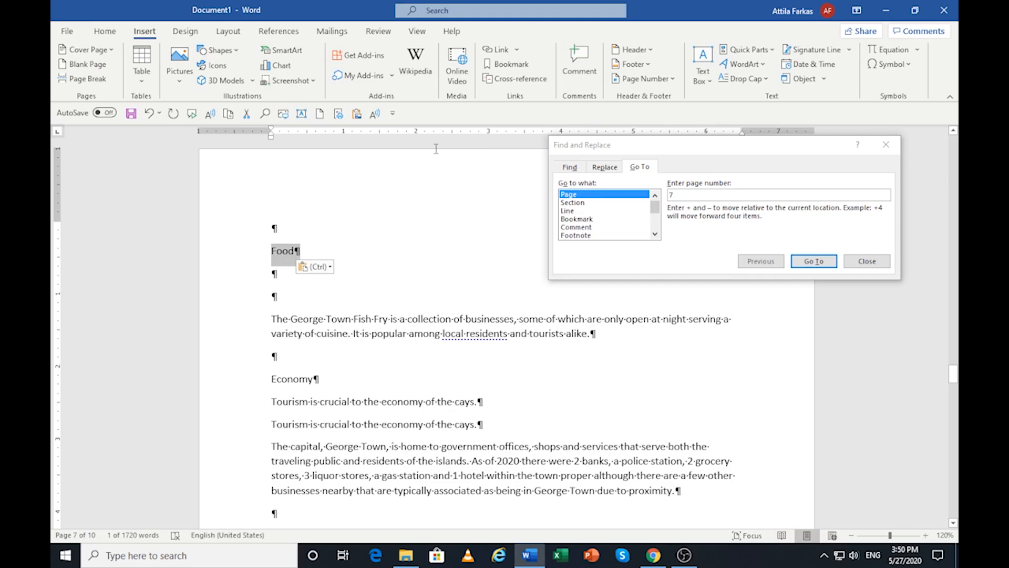
{"action": "left_click", "coordinate": [512, 64]}
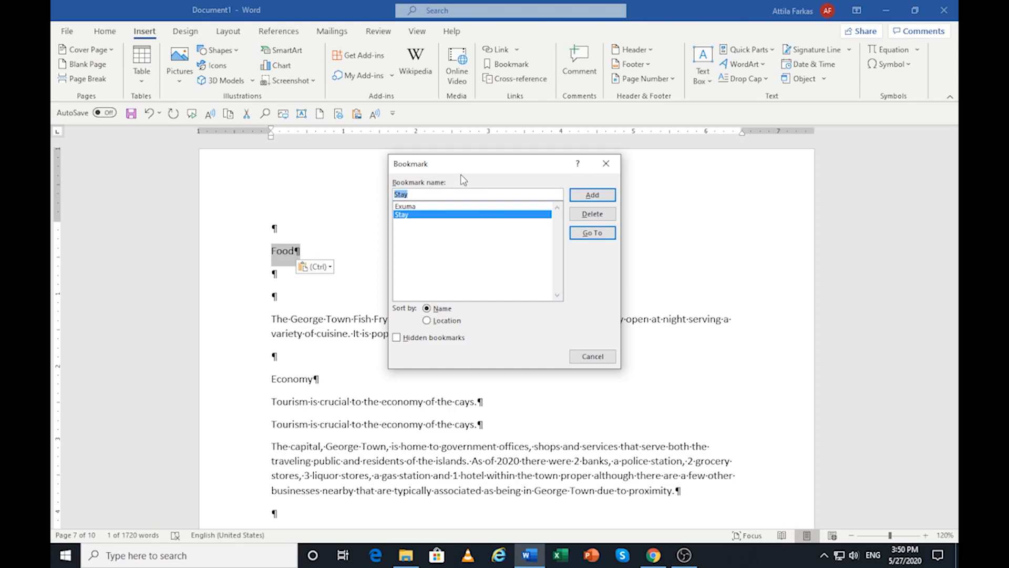
{"action": "type", "text": "Food"}
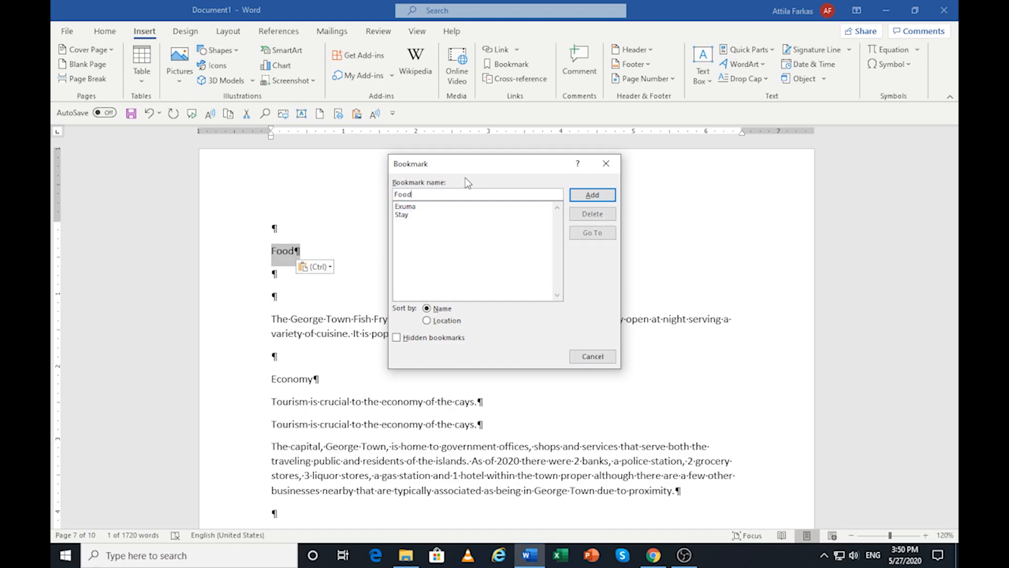
{"action": "left_click", "coordinate": [596, 200]}
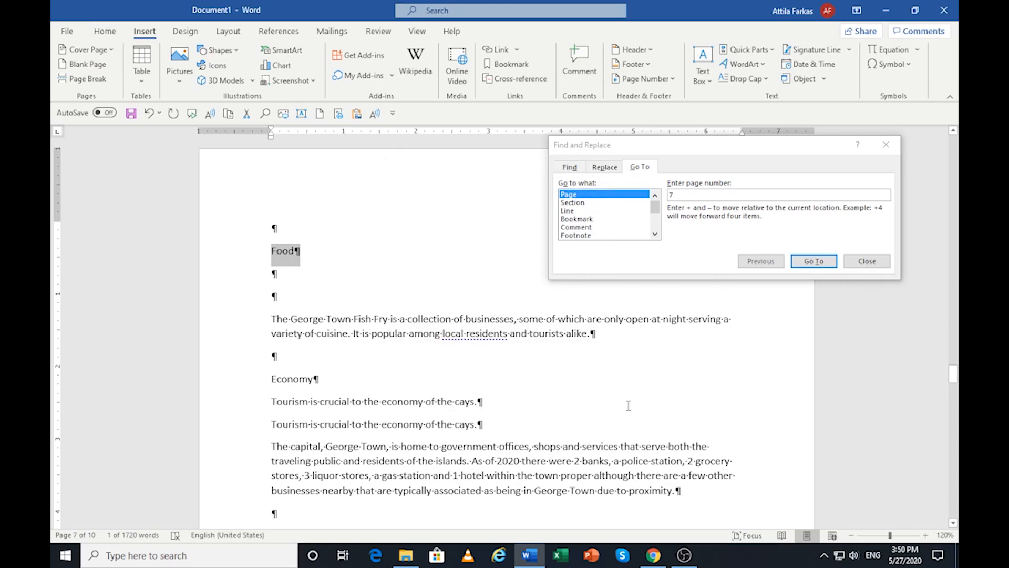
{"action": "left_click", "coordinate": [384, 319]}
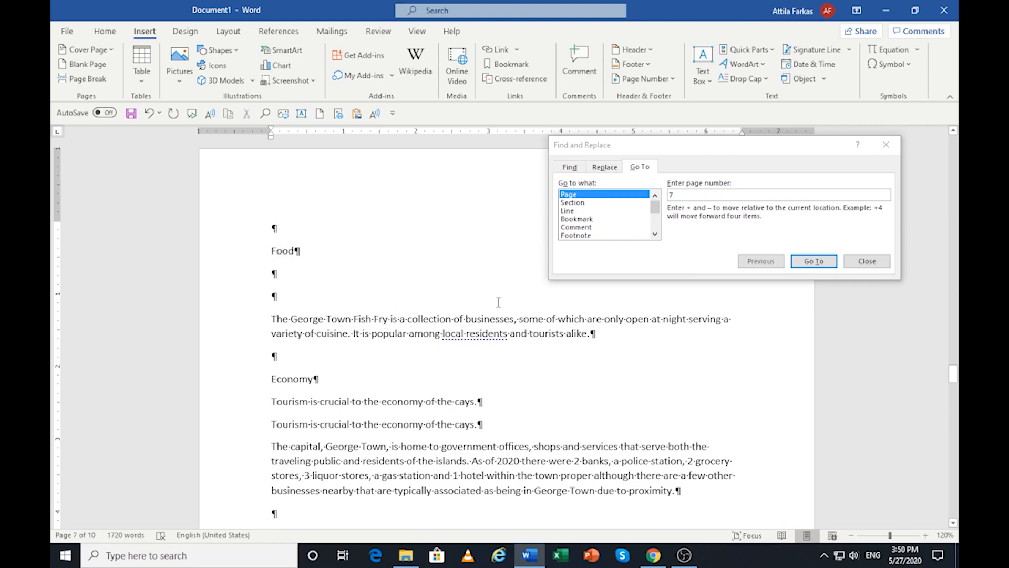
Copy the text Swimming Pigs from the navigation table on page 1
{"action": "key", "text": "ctrl+Home"}
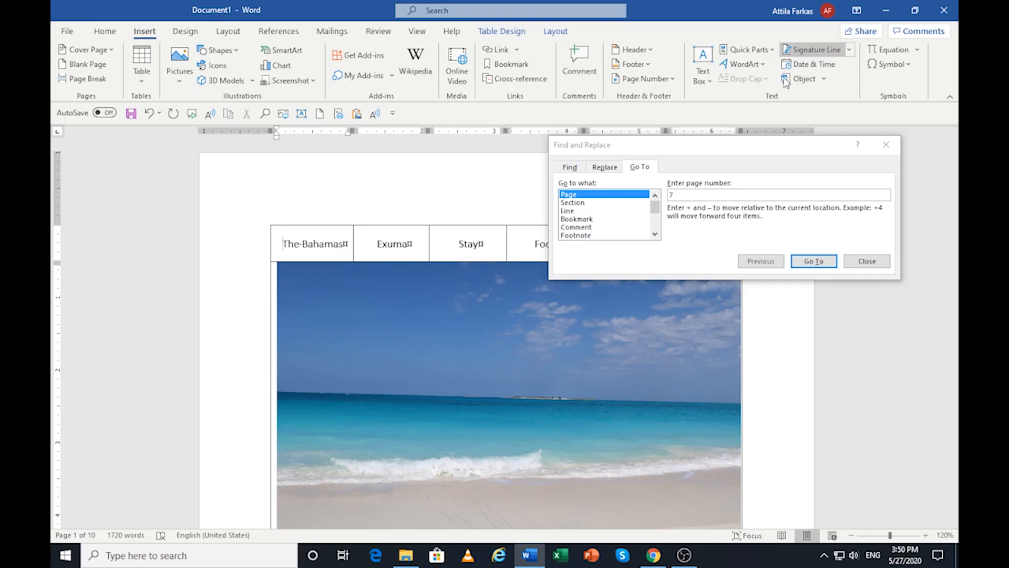
{"action": "left_click_drag", "start_coordinate": [778, 149], "coordinate": [611, 64]}
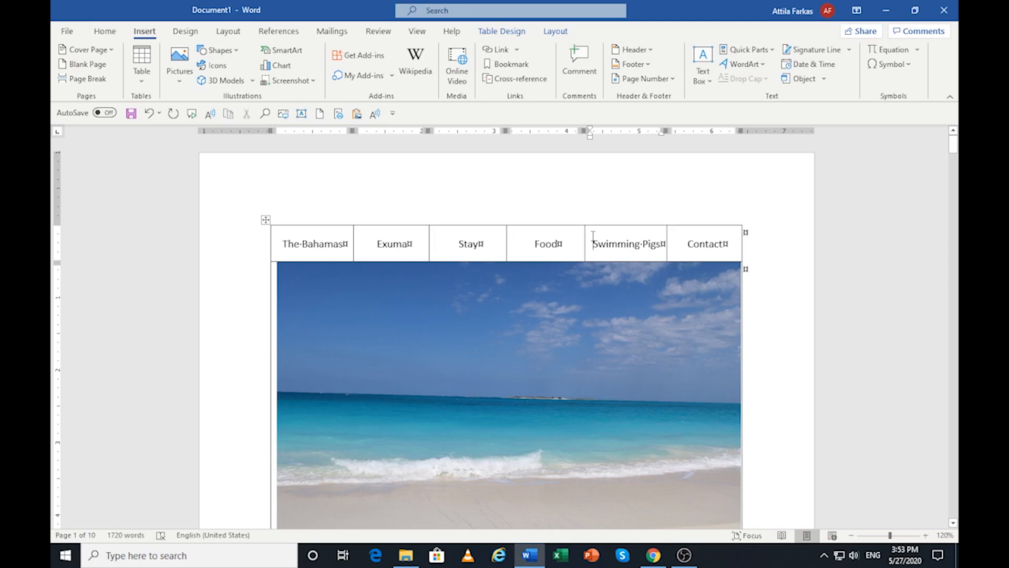
{"action": "left_click_drag", "start_coordinate": [593, 243], "coordinate": [661, 240]}
{"action": "key", "text": "ctrl+c"}
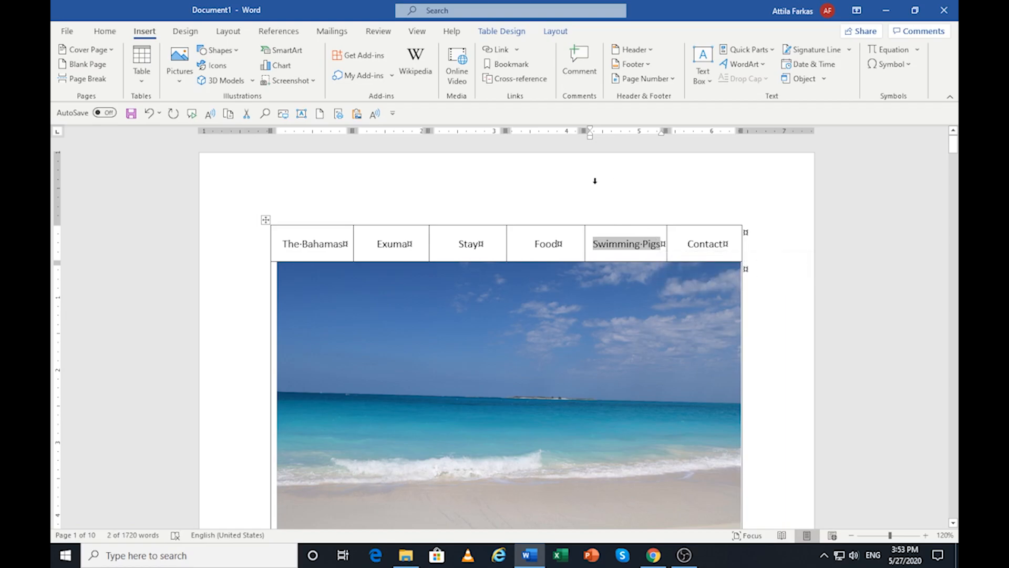
On page 9, add four blank lines above "Main article: Religion in the Bahamas" and paste Swimming Pigs into the second one
{"action": "key", "text": "ctrl+g"}
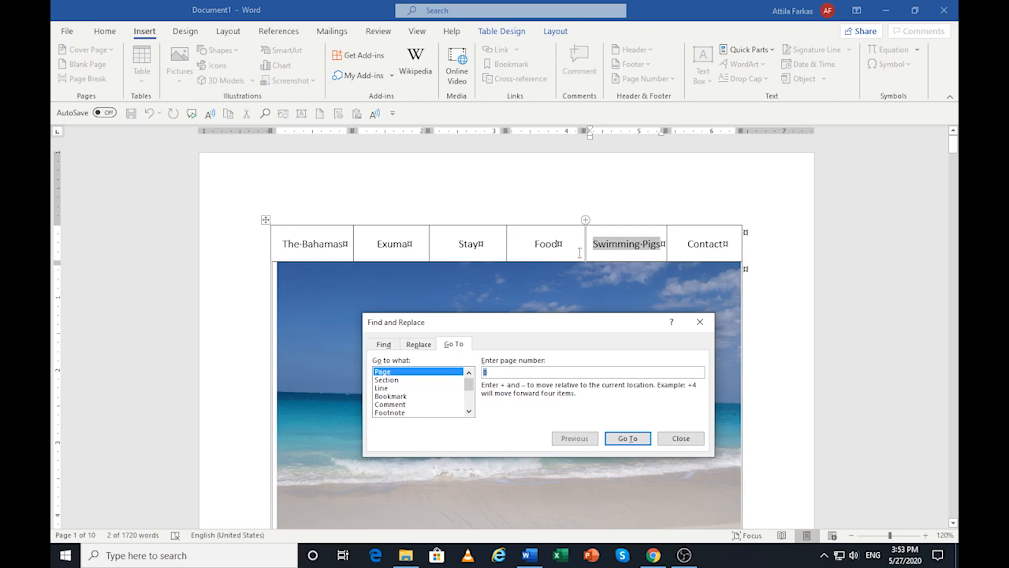
{"action": "left_click", "coordinate": [505, 371]}
{"action": "double_click", "coordinate": [484, 371]}
{"action": "type", "text": "9"}
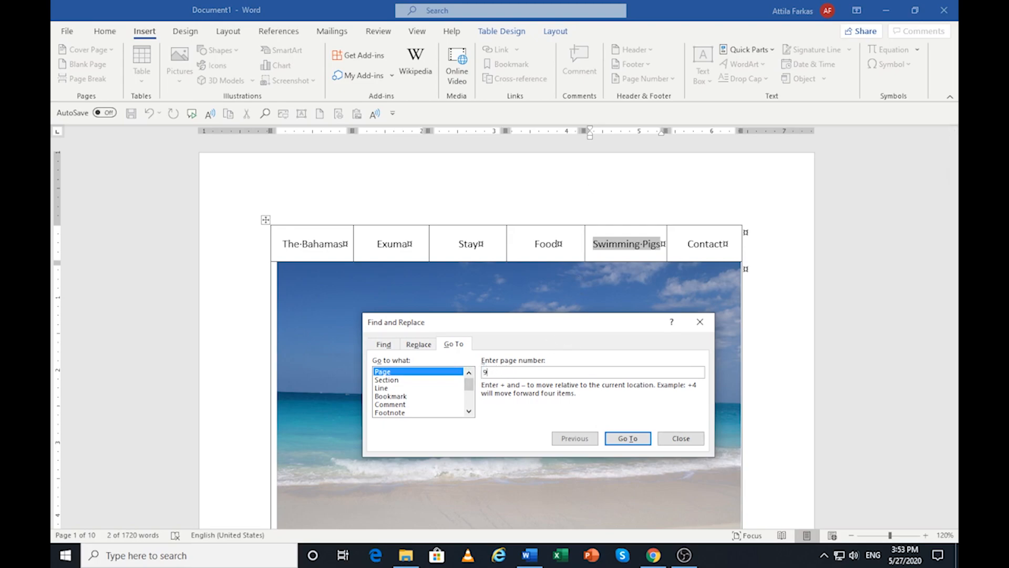
{"action": "left_click", "coordinate": [628, 439]}
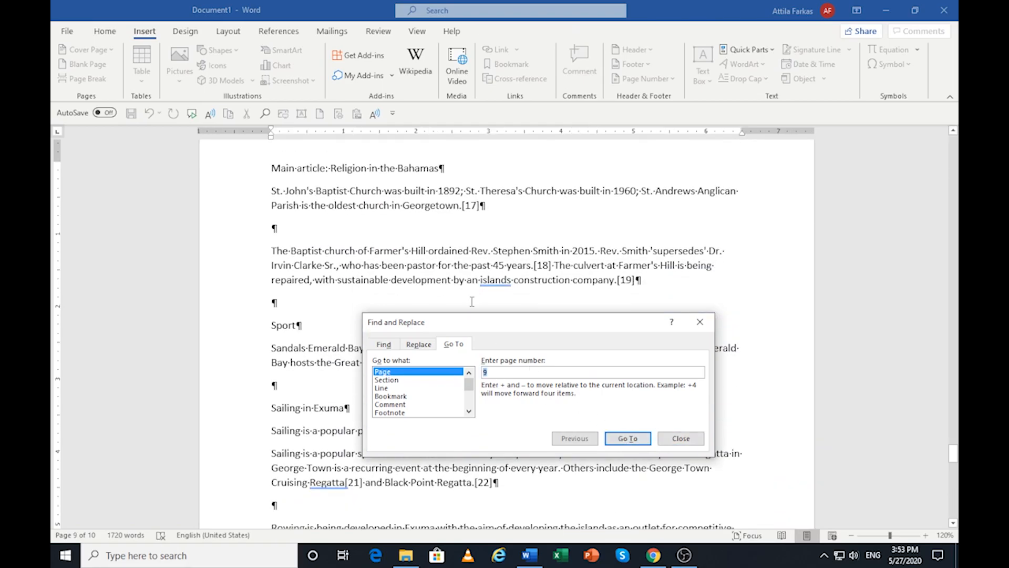
{"action": "left_click", "coordinate": [271, 170]}
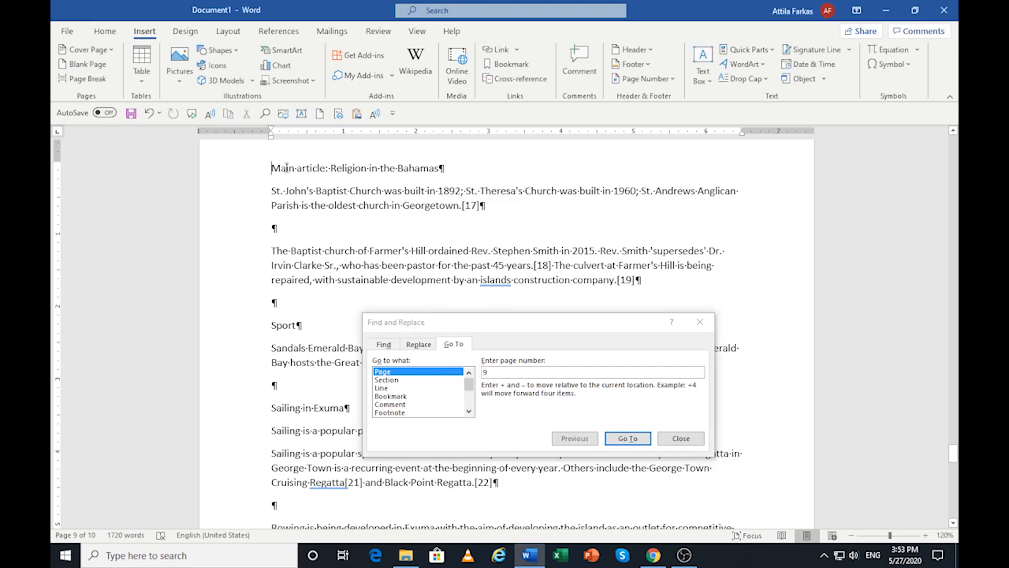
{"action": "key", "text": "Return"}
{"action": "key", "text": "Return"}
{"action": "key", "text": "Return"}
{"action": "key", "text": "Return"}
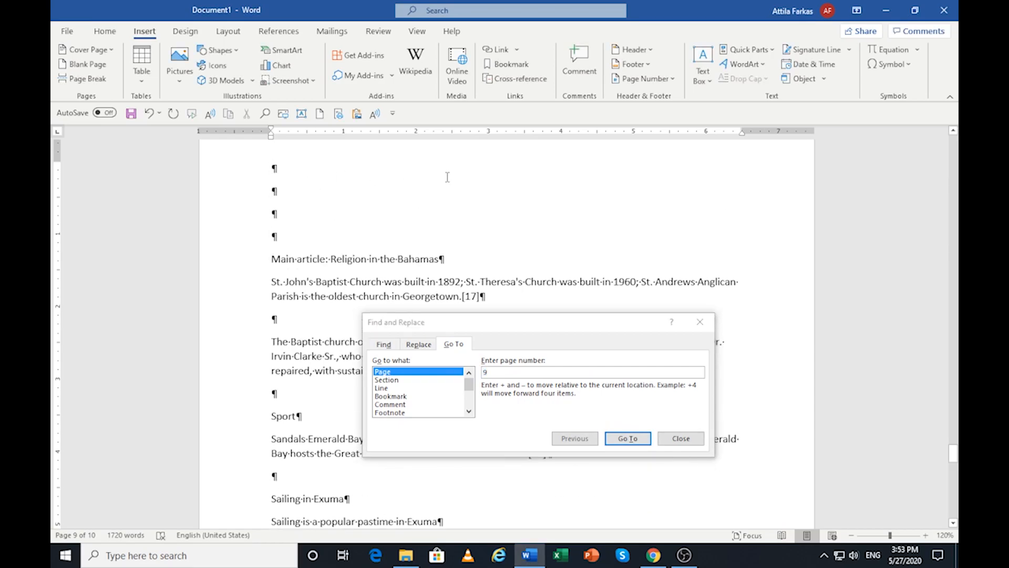
{"action": "key", "text": "ctrl+v"}
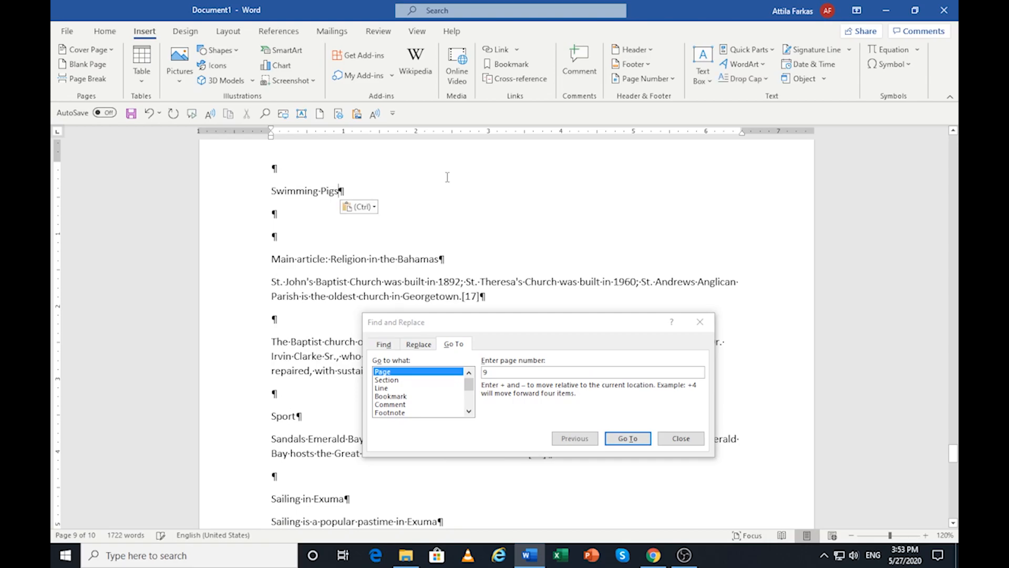
Bookmark the pasted Swimming Pigs heading on page 9 as SwimmingPigs, without a space in the name
{"action": "left_click", "coordinate": [245, 197]}
{"action": "key", "text": "ctrl+c"}
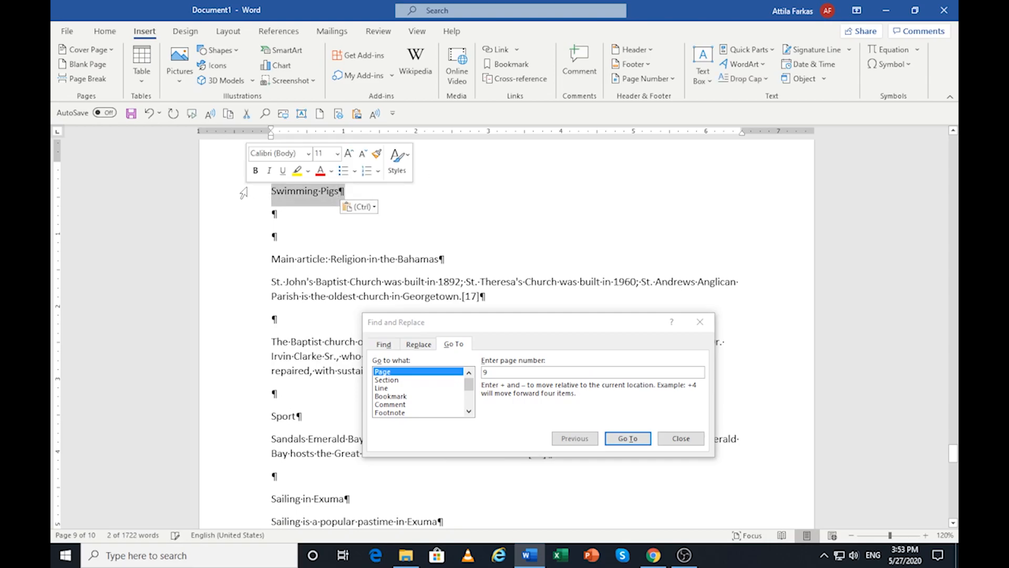
{"action": "left_click", "coordinate": [504, 65]}
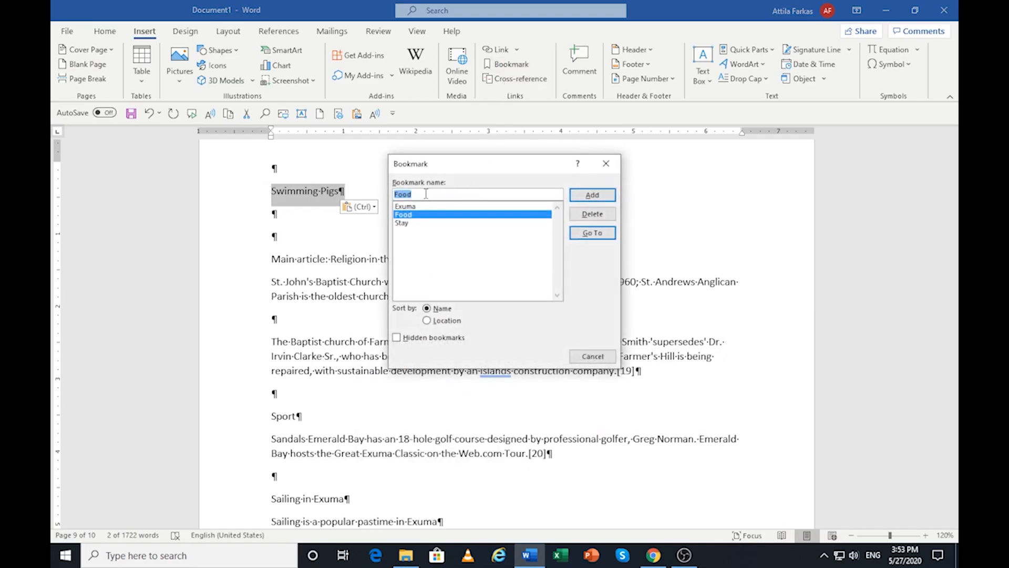
{"action": "left_click", "coordinate": [426, 194]}
{"action": "key", "text": "BackSpace"}
{"action": "key", "text": "BackSpace"}
{"action": "key", "text": "BackSpace"}
{"action": "key", "text": "BackSpace"}
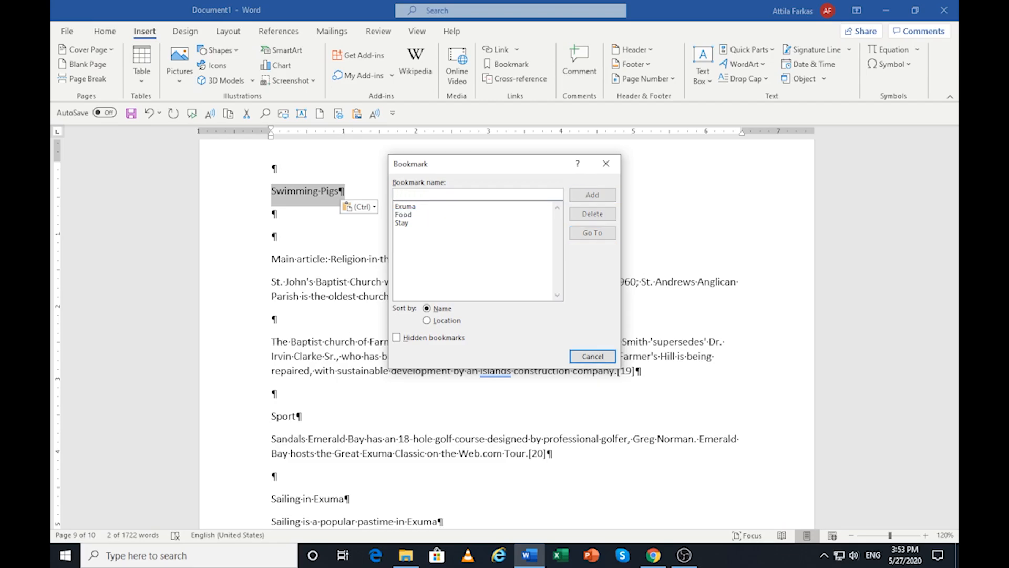
{"action": "key", "text": "ctrl+v"}
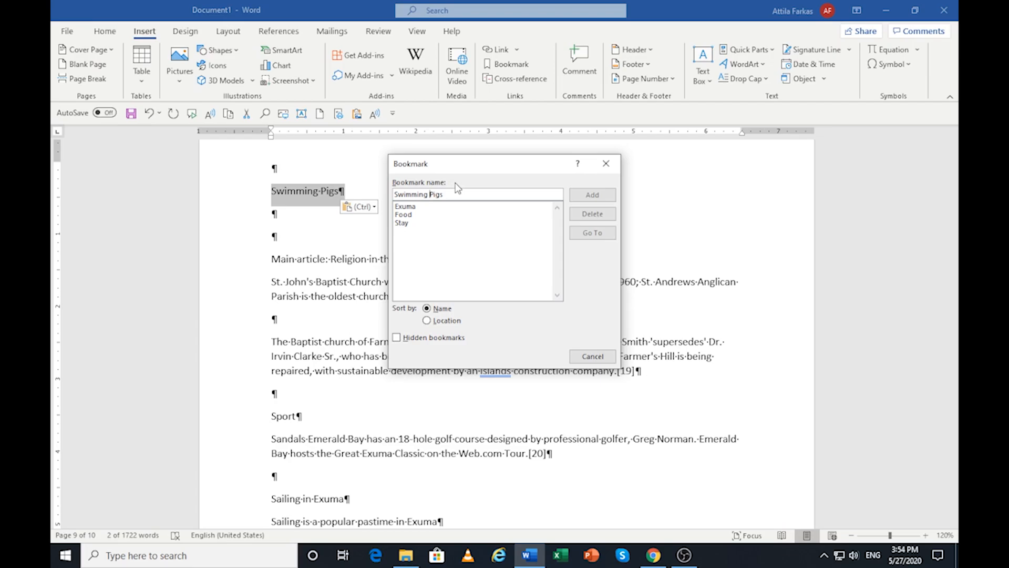
{"action": "key", "text": "BackSpace"}
{"action": "left_click", "coordinate": [590, 196]}
{"action": "key", "text": "ctrl+g"}
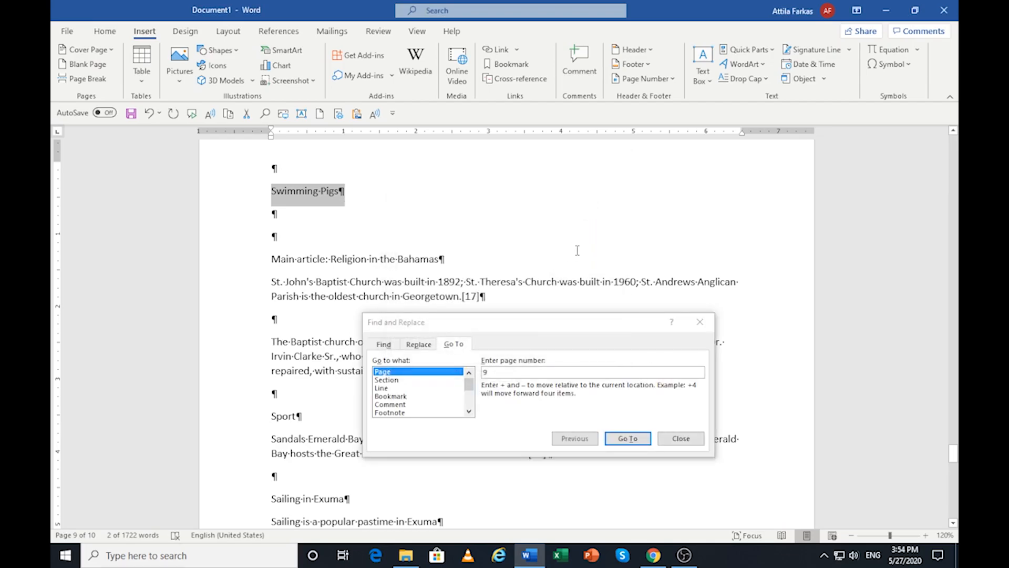
Copy the text Contact from the navigation table on page 1
{"action": "left_click", "coordinate": [348, 280]}
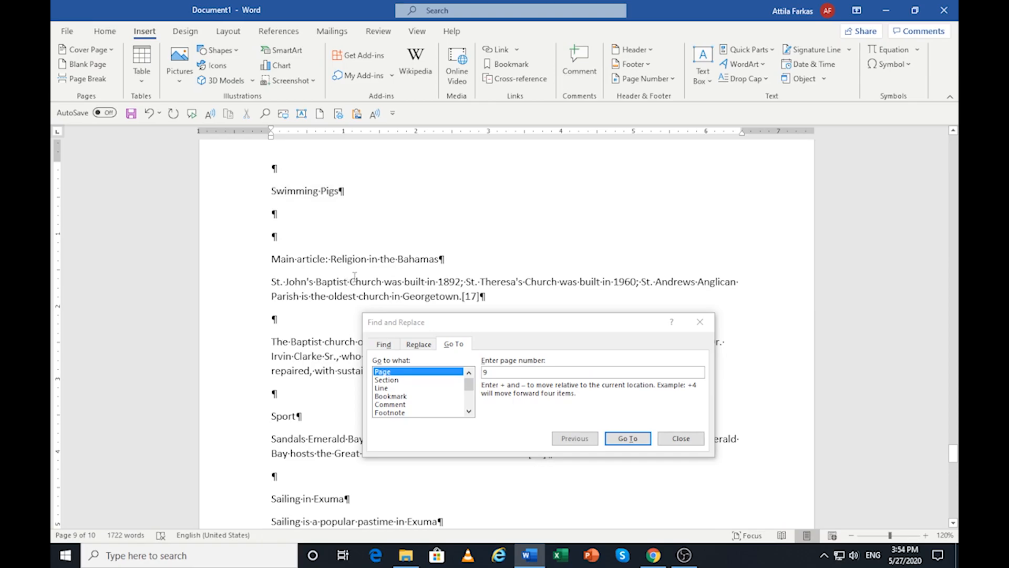
{"action": "key", "text": "ctrl+Home"}
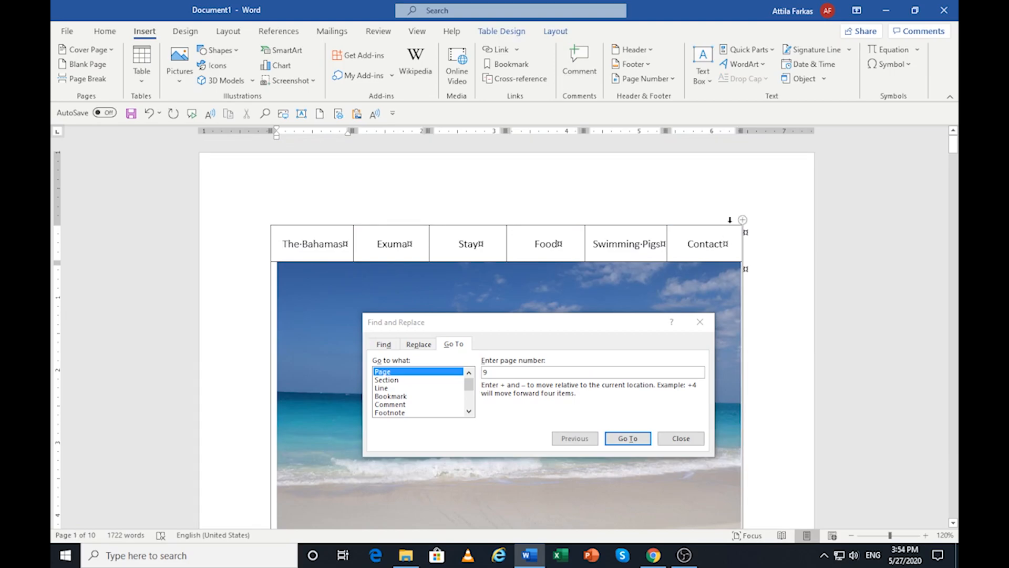
{"action": "left_click_drag", "start_coordinate": [687, 245], "coordinate": [730, 250]}
{"action": "key", "text": "ctrl+c"}
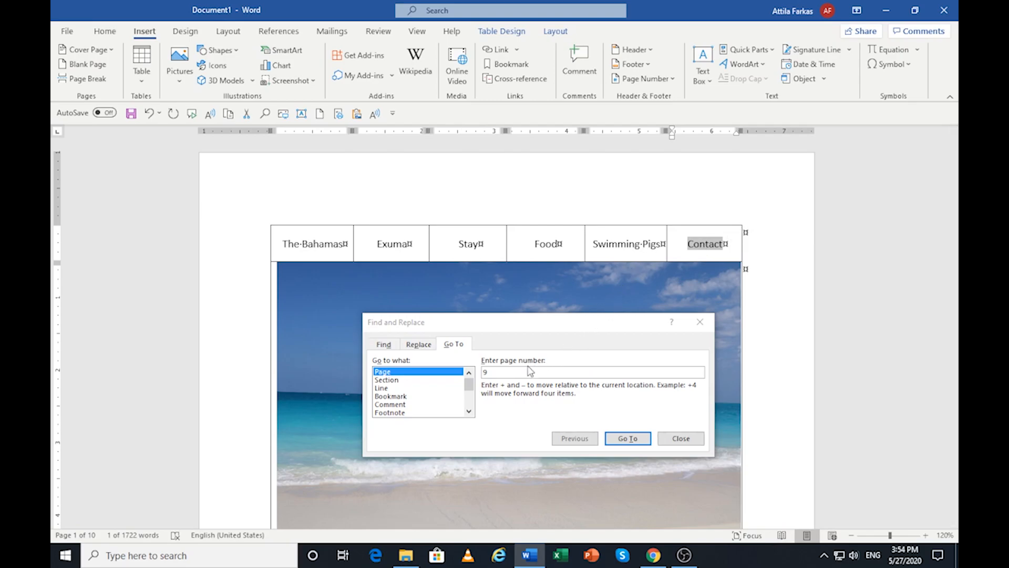
Go to page 10 and paste Contact into the second blank line below the Notable Homeowners paragraph
{"action": "left_click", "coordinate": [499, 374]}
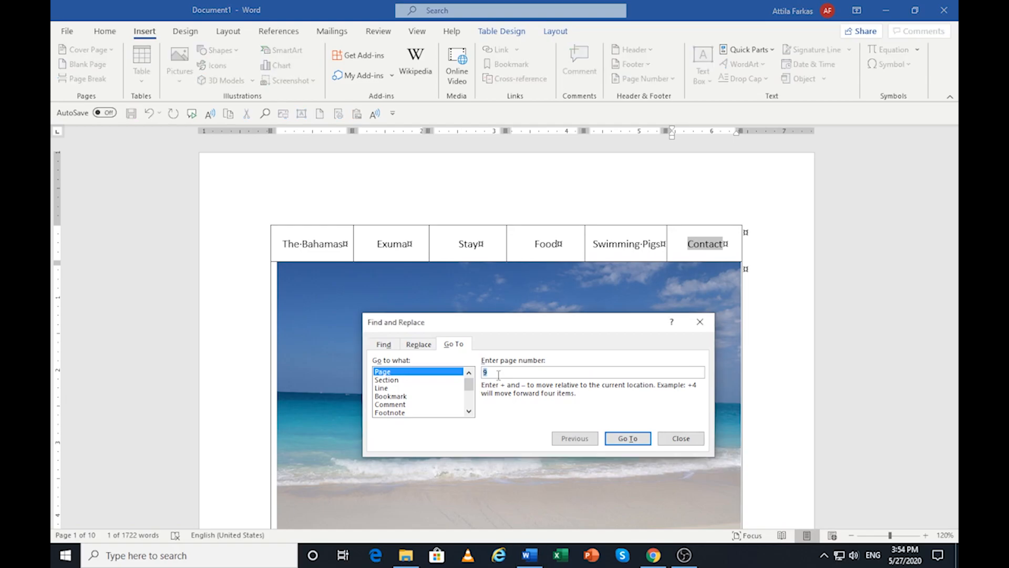
{"action": "type", "text": "10"}
{"action": "left_click", "coordinate": [636, 439]}
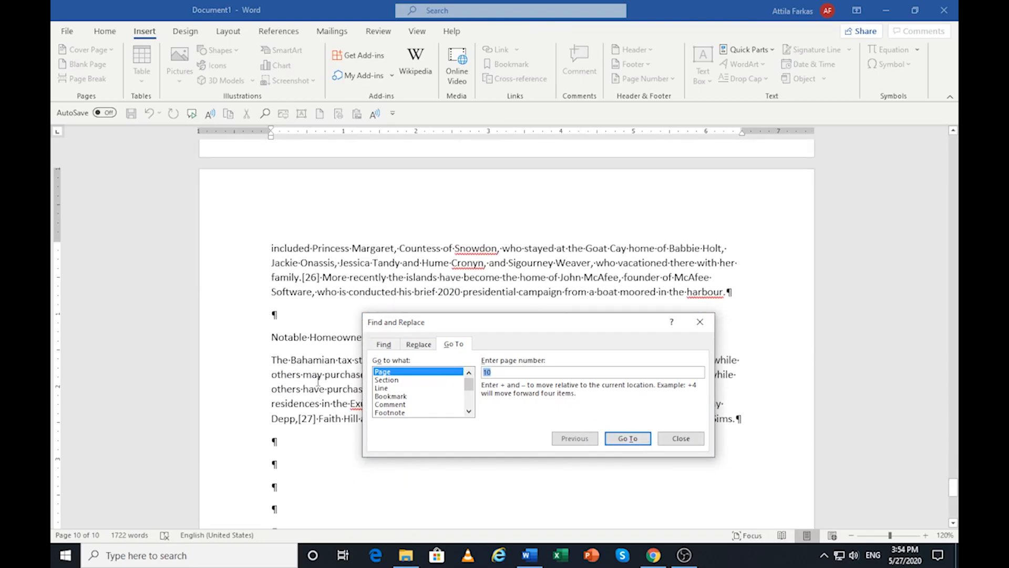
{"action": "scroll", "coordinate": [288, 462], "scroll_direction": "down", "scroll_amount": 1}
{"action": "left_click", "coordinate": [275, 359]}
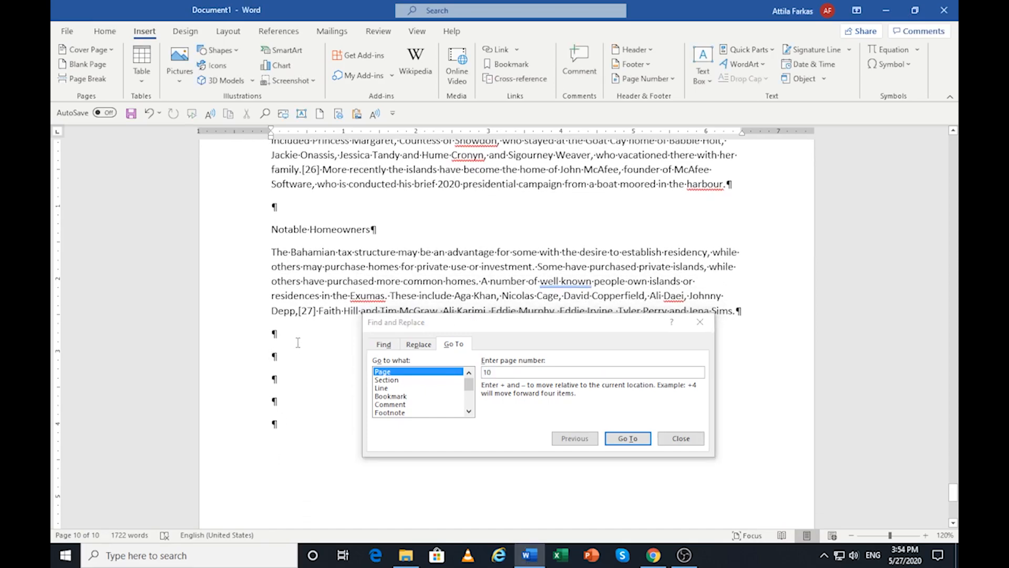
{"action": "key", "text": "ctrl+v"}
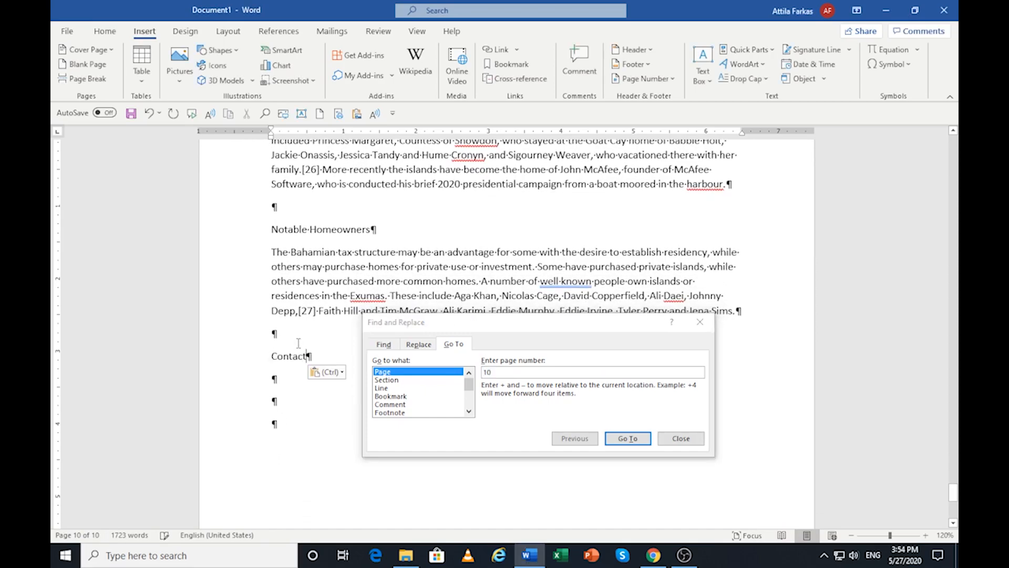
Bookmark the pasted Contact heading on page 10 with the name Contact, and close the Find and Replace dialog
{"action": "left_click", "coordinate": [255, 360]}
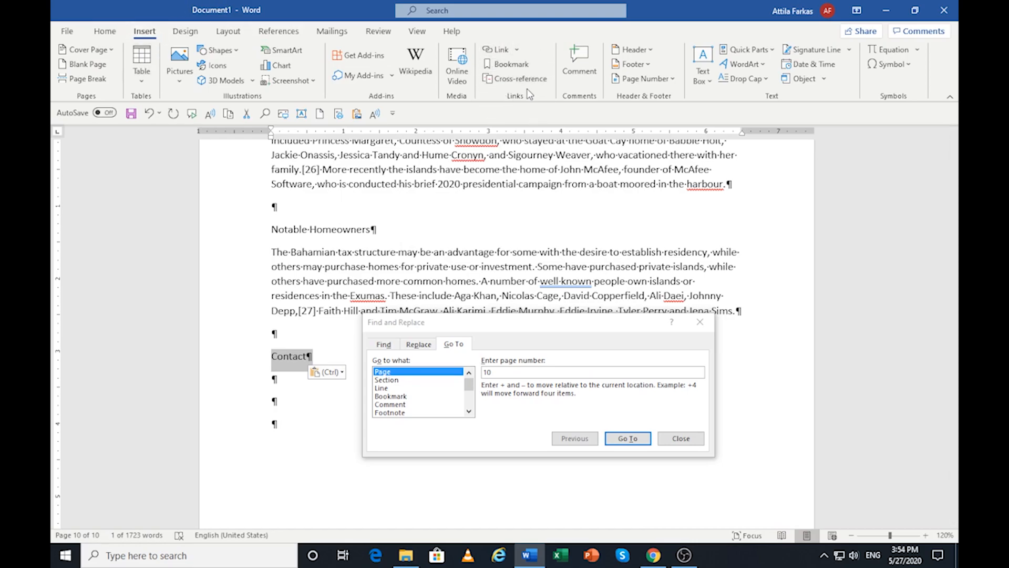
{"action": "left_click", "coordinate": [507, 64]}
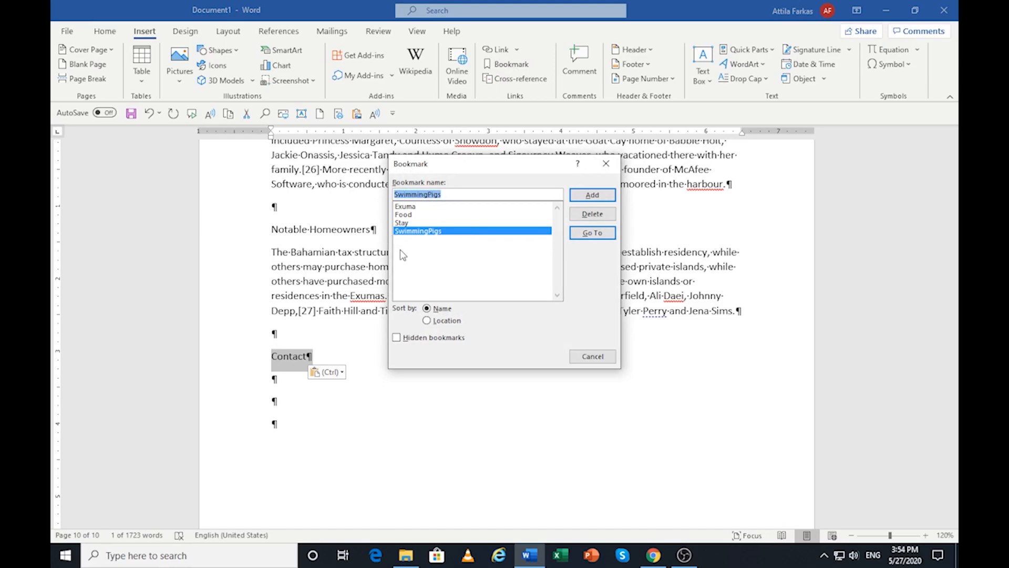
{"action": "key", "text": "ctrl+v"}
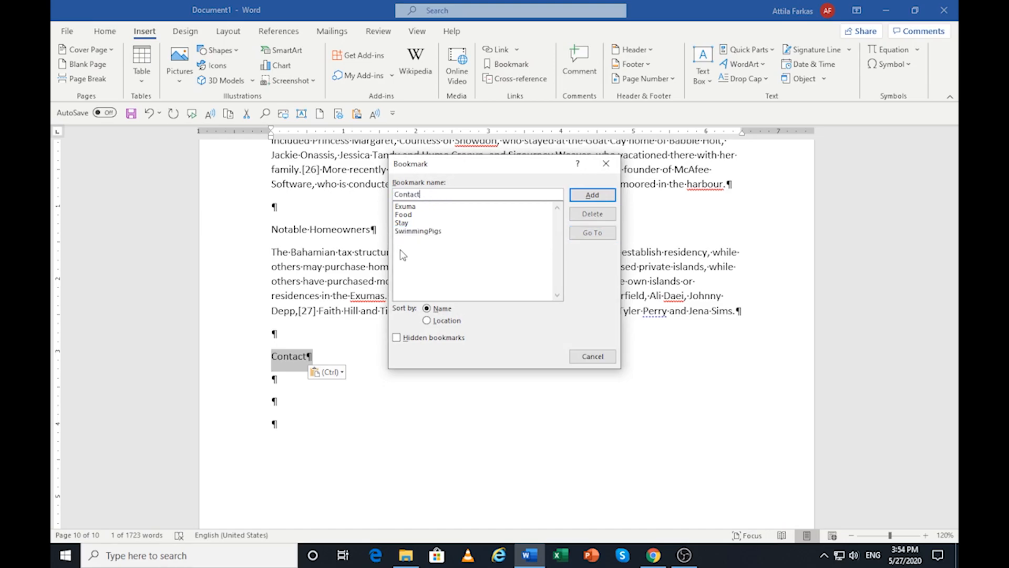
{"action": "left_click", "coordinate": [598, 195]}
{"action": "key", "text": "ctrl+g"}
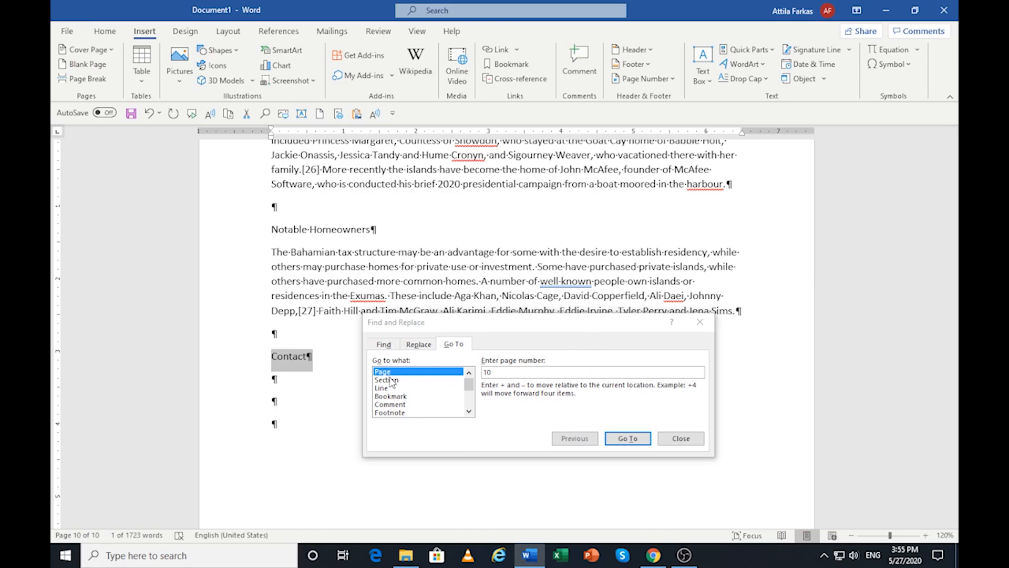
{"action": "left_click", "coordinate": [288, 402]}
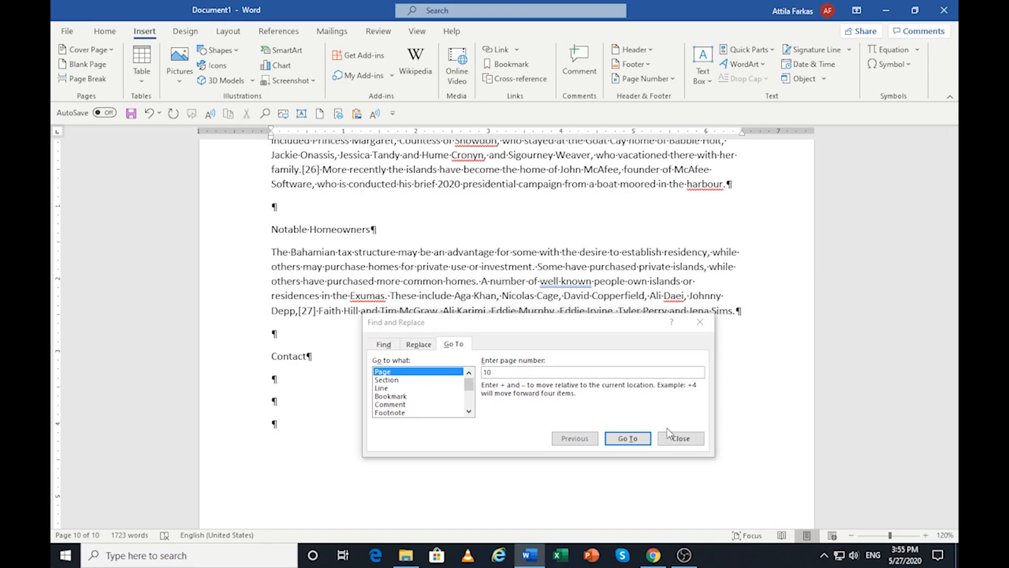
{"action": "left_click", "coordinate": [681, 438]}
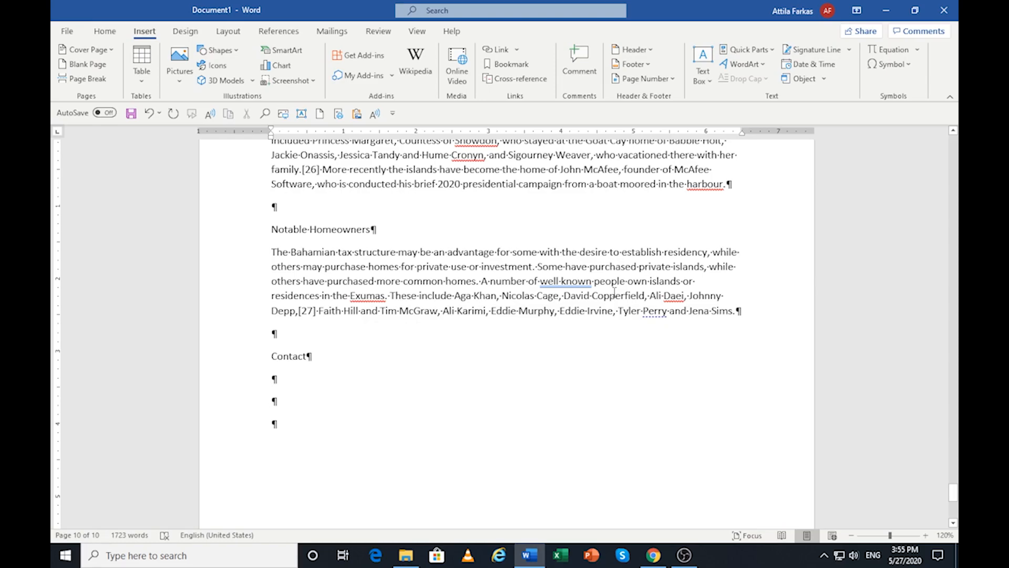
Hyperlink the Exuma entry of the navigation table on page 1 to the Exuma bookmark
{"action": "key", "text": "ctrl+Home"}
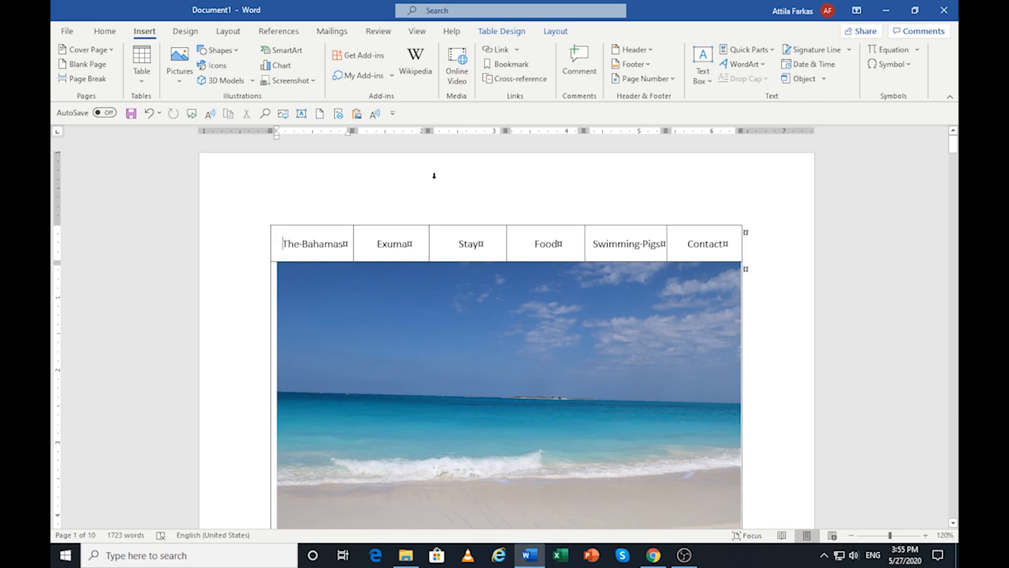
{"action": "double_click", "coordinate": [395, 245]}
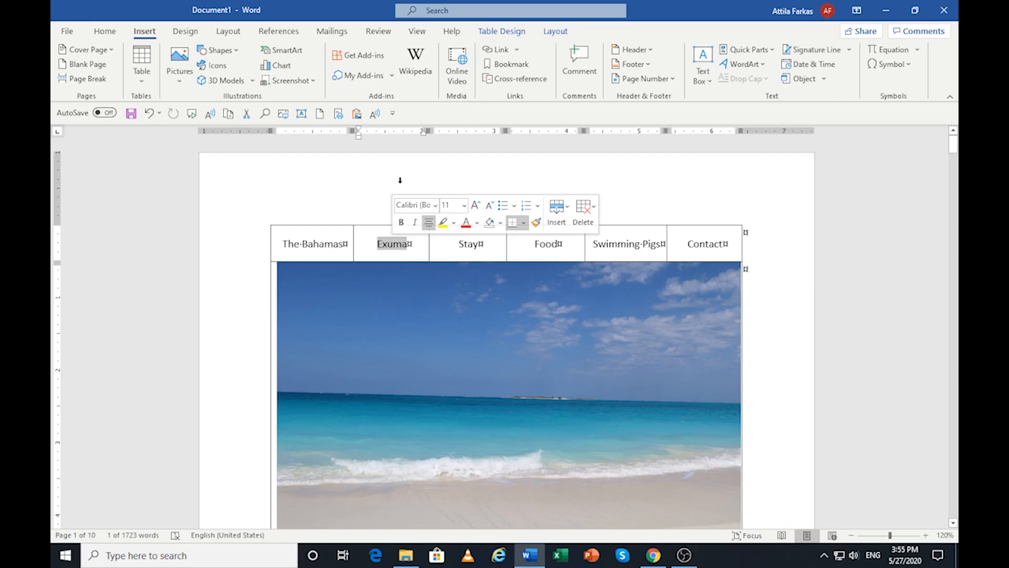
{"action": "key", "text": "ctrl+k"}
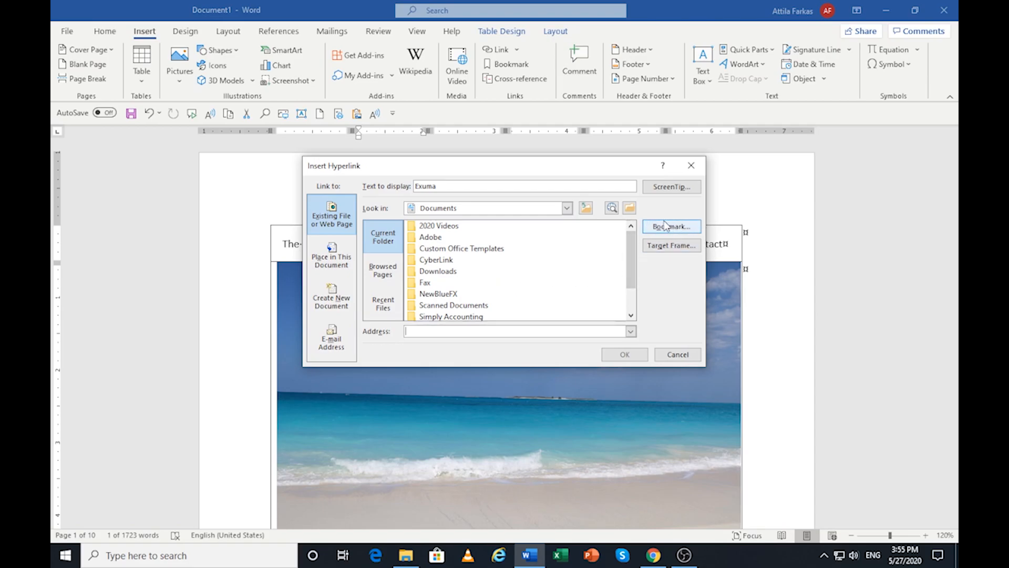
{"action": "left_click_drag", "start_coordinate": [531, 164], "coordinate": [522, 185]}
{"action": "left_click", "coordinate": [661, 245]}
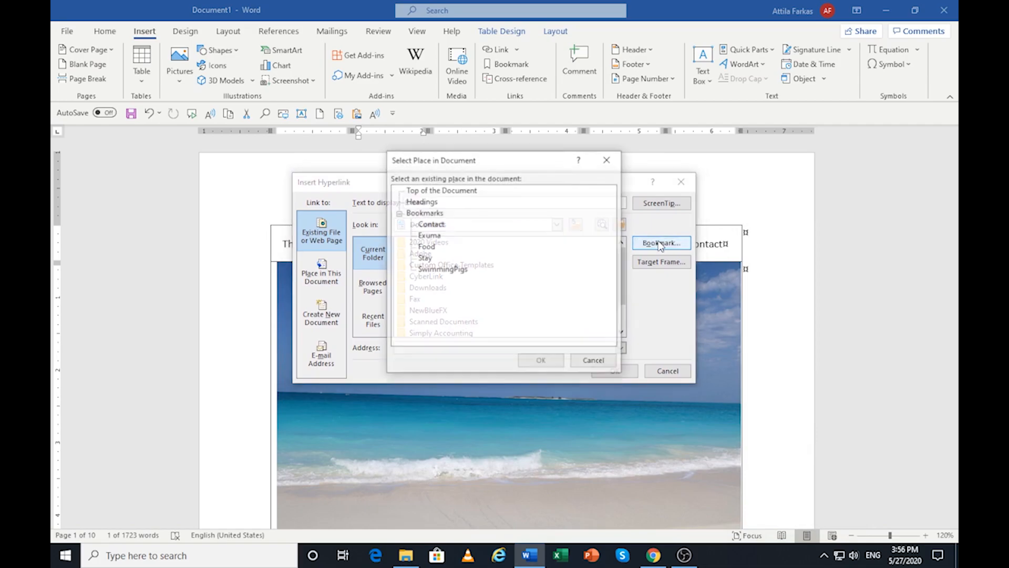
{"action": "left_click", "coordinate": [427, 236]}
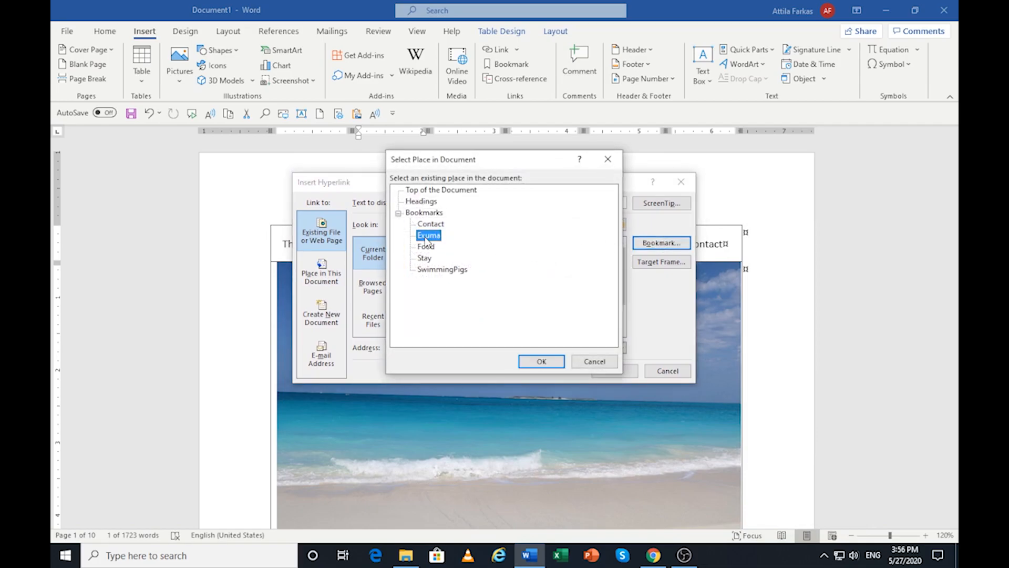
{"action": "left_click", "coordinate": [542, 362]}
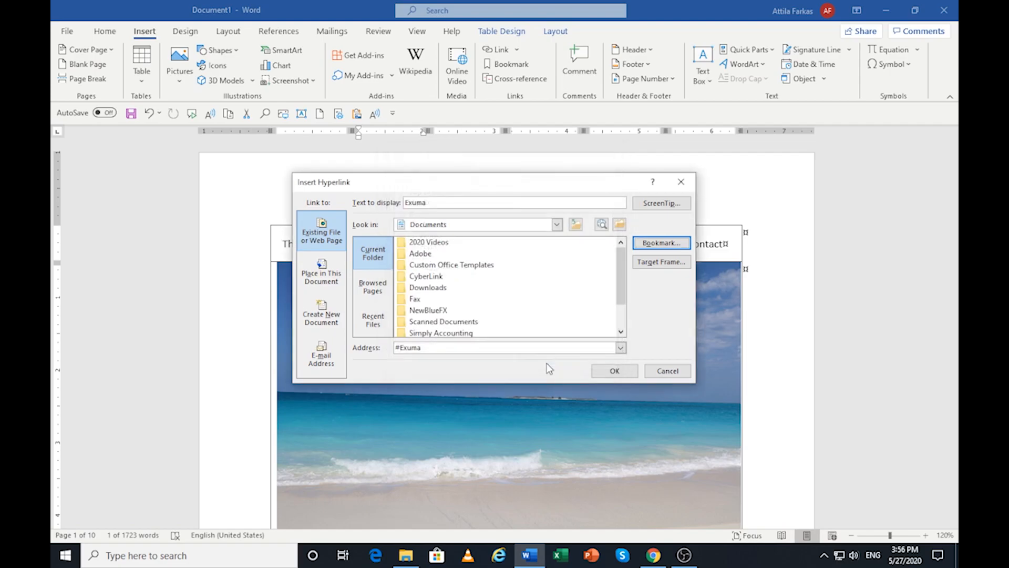
{"action": "left_click", "coordinate": [613, 371]}
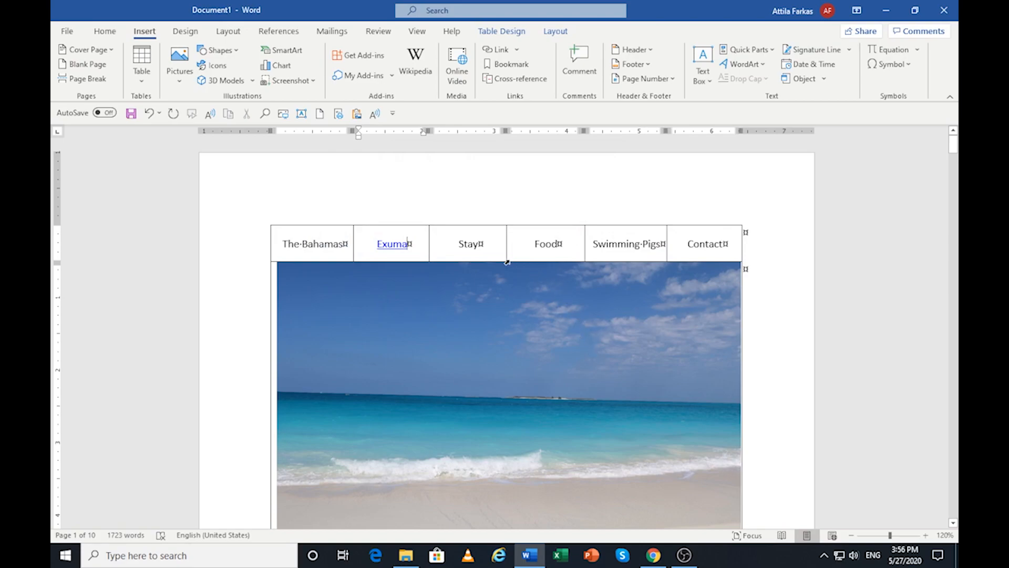
Follow the Exuma link in the navigation table and add two tabs after the Exuma heading on page 4
{"action": "double_click", "coordinate": [391, 247]}
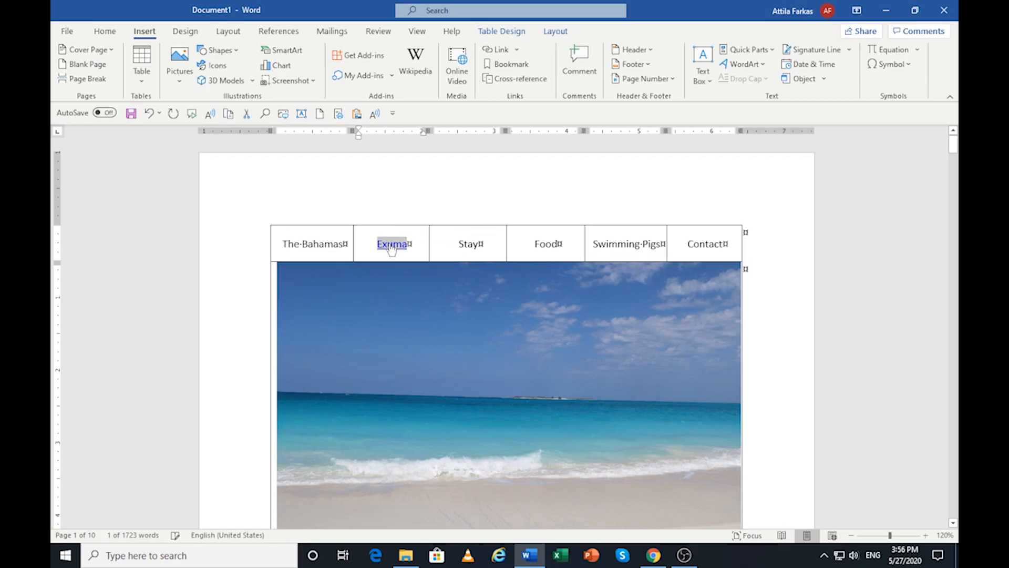
{"action": "left_click", "coordinate": [391, 246], "text": "ctrl"}
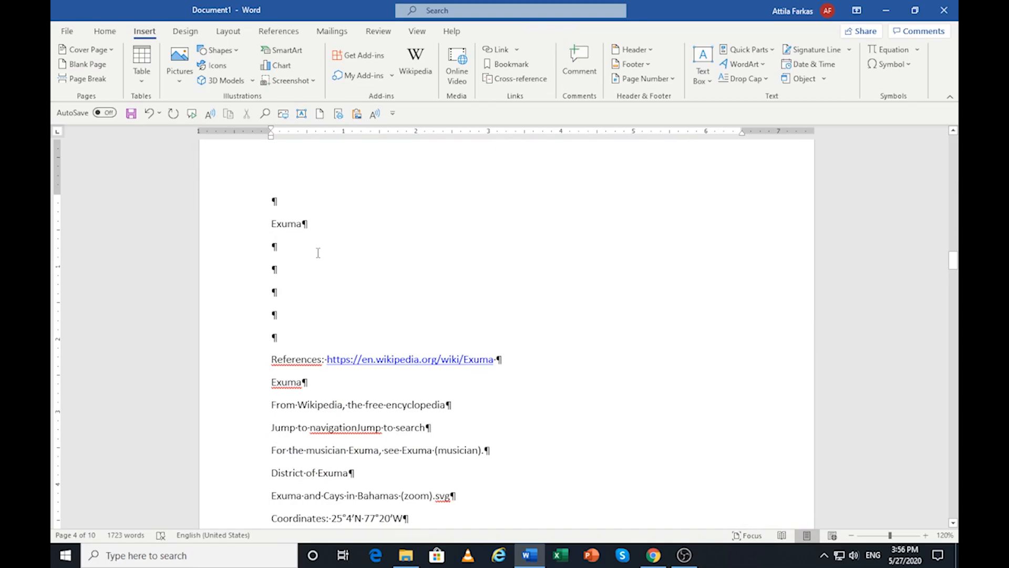
{"action": "left_click", "coordinate": [322, 224]}
{"action": "key", "text": "Tab"}
{"action": "key", "text": "Tab"}
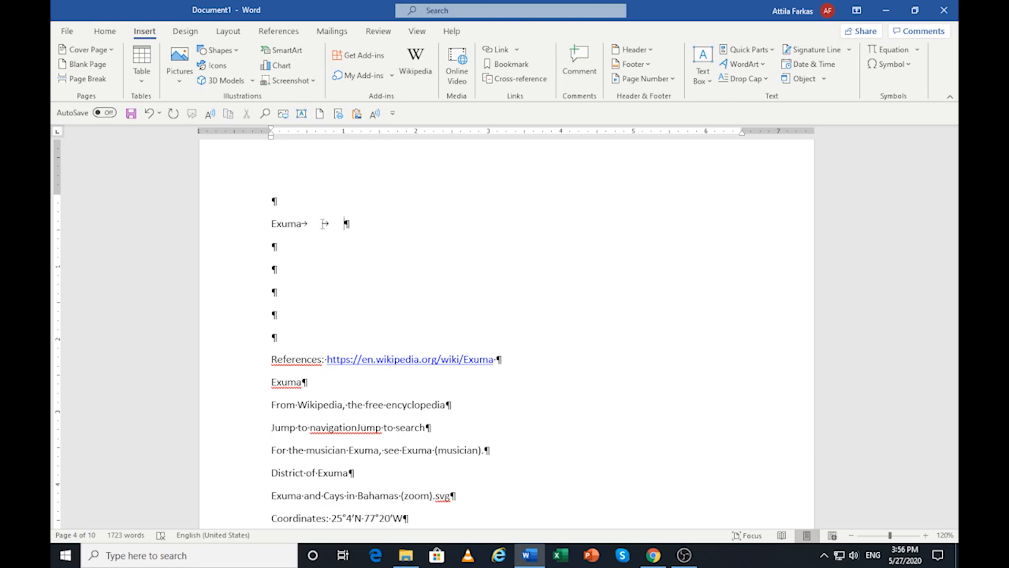
Hyperlink the Stay entry of the navigation table on page 1 to the Stay bookmark
{"action": "key", "text": "ctrl+Home"}
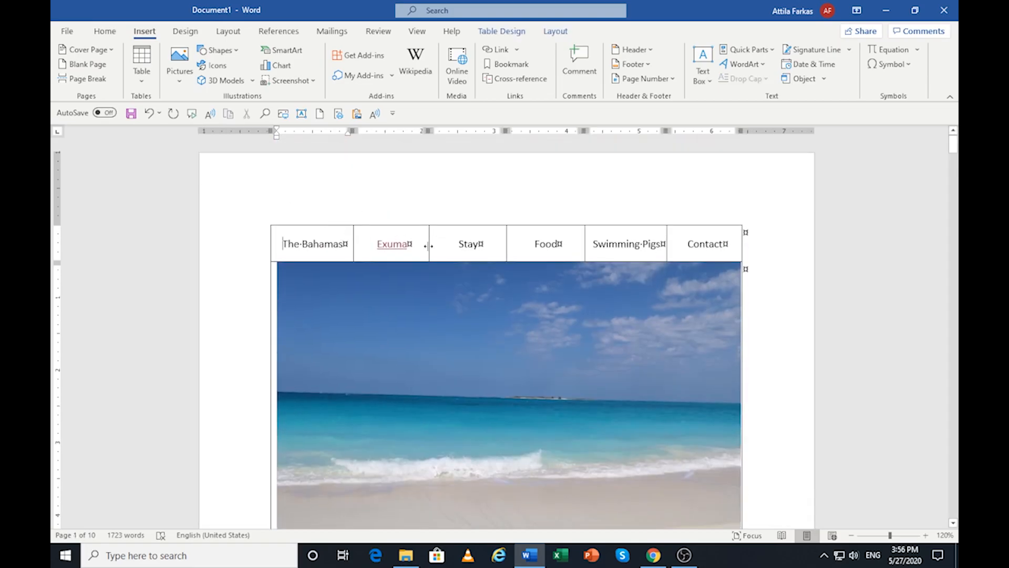
{"action": "double_click", "coordinate": [468, 242]}
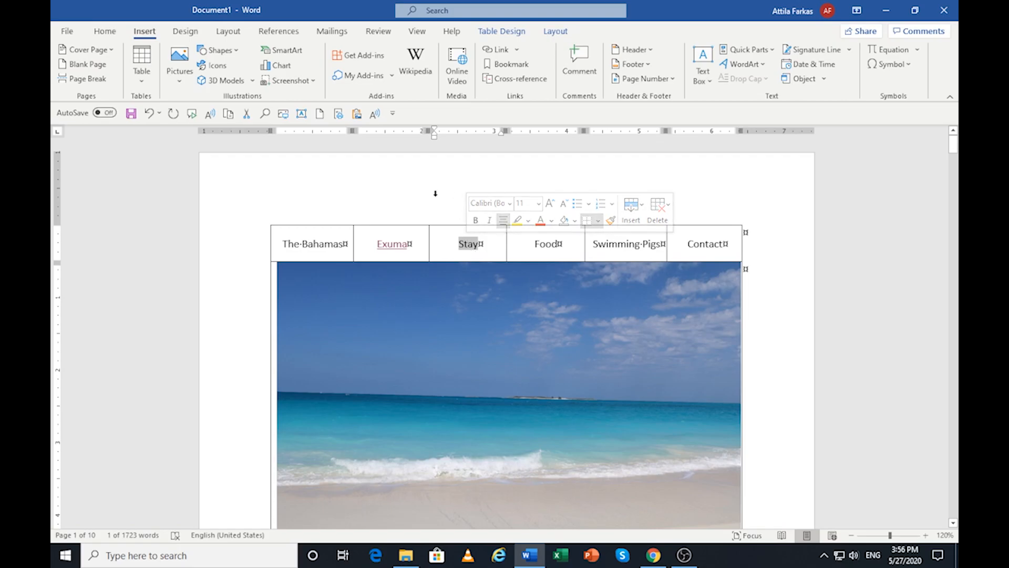
{"action": "key", "text": "ctrl+k"}
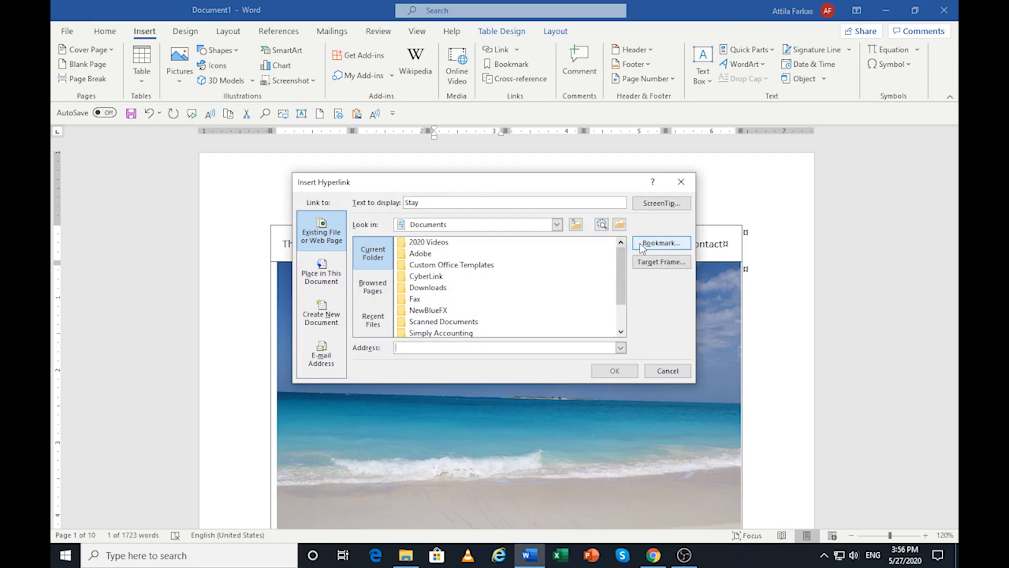
{"action": "left_click", "coordinate": [661, 243]}
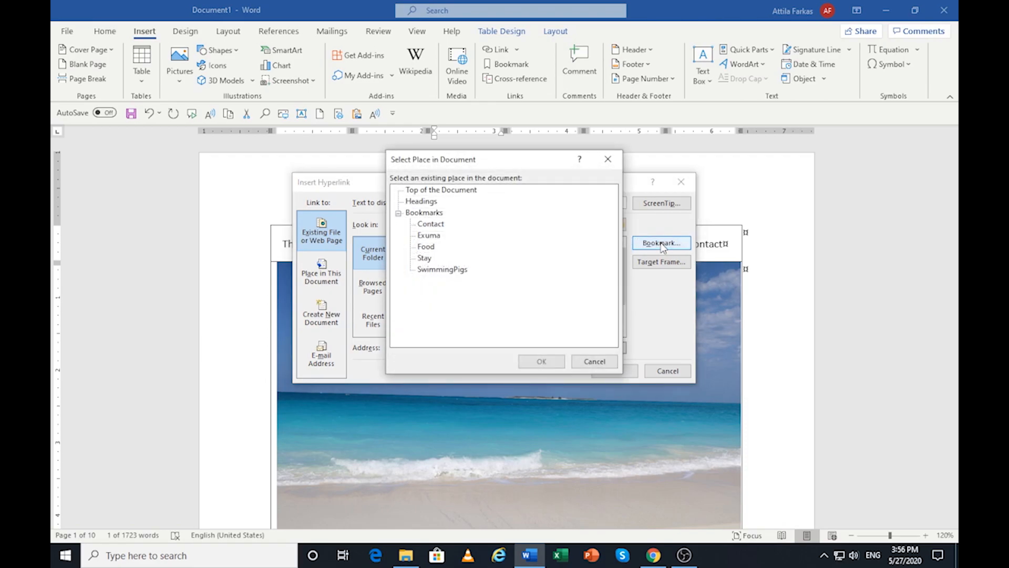
{"action": "left_click_drag", "start_coordinate": [537, 160], "coordinate": [678, 279]}
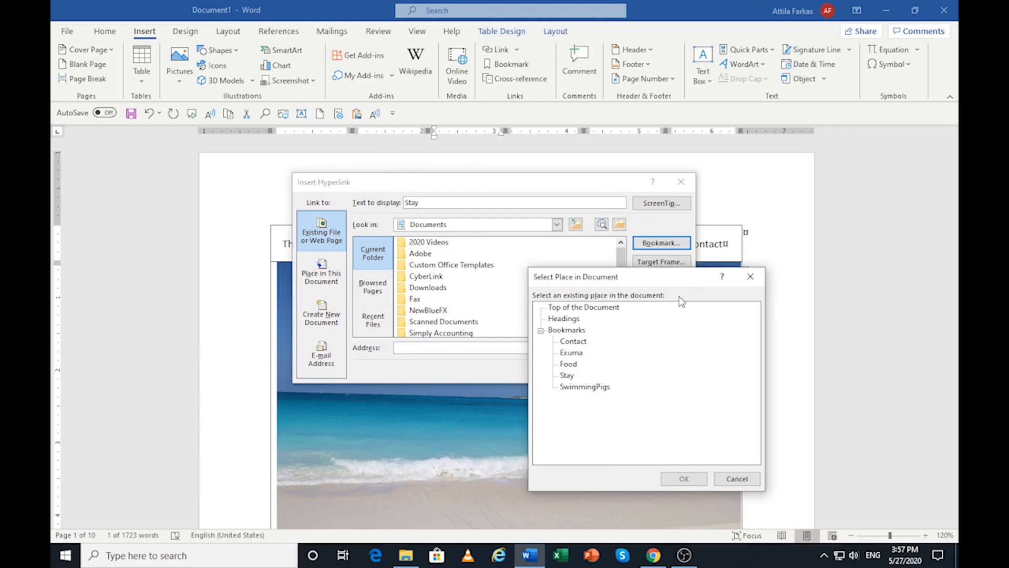
{"action": "left_click", "coordinate": [566, 376]}
{"action": "left_click", "coordinate": [690, 481]}
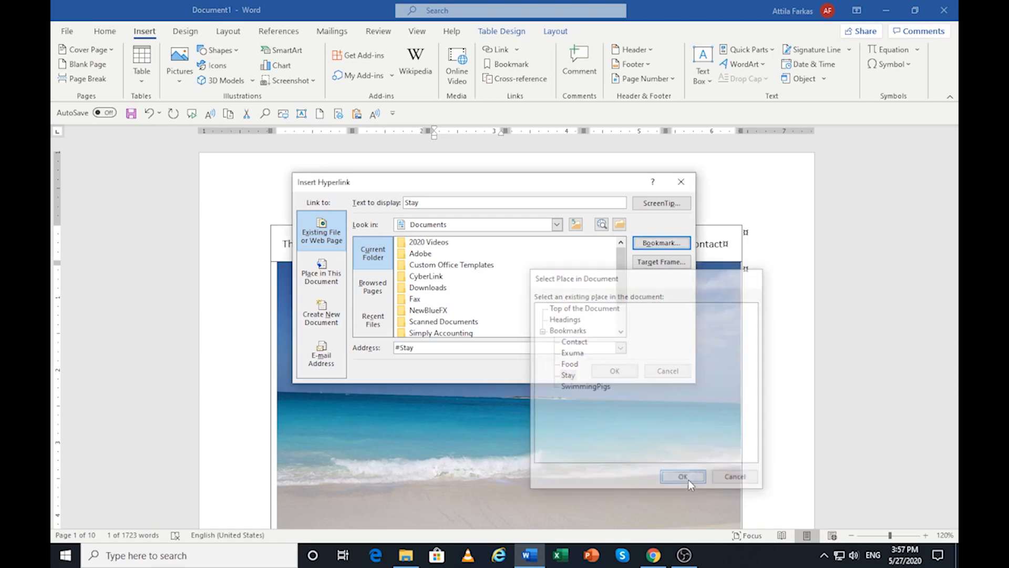
{"action": "left_click", "coordinate": [614, 374]}
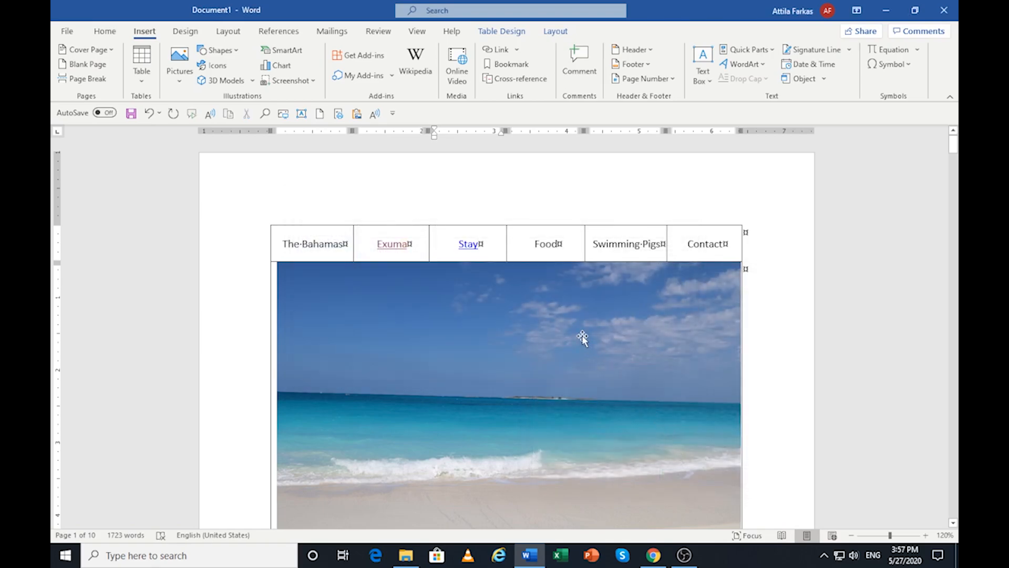
Test the Stay link in the navigation table by following it, and return to page 1
{"action": "left_click", "coordinate": [540, 244]}
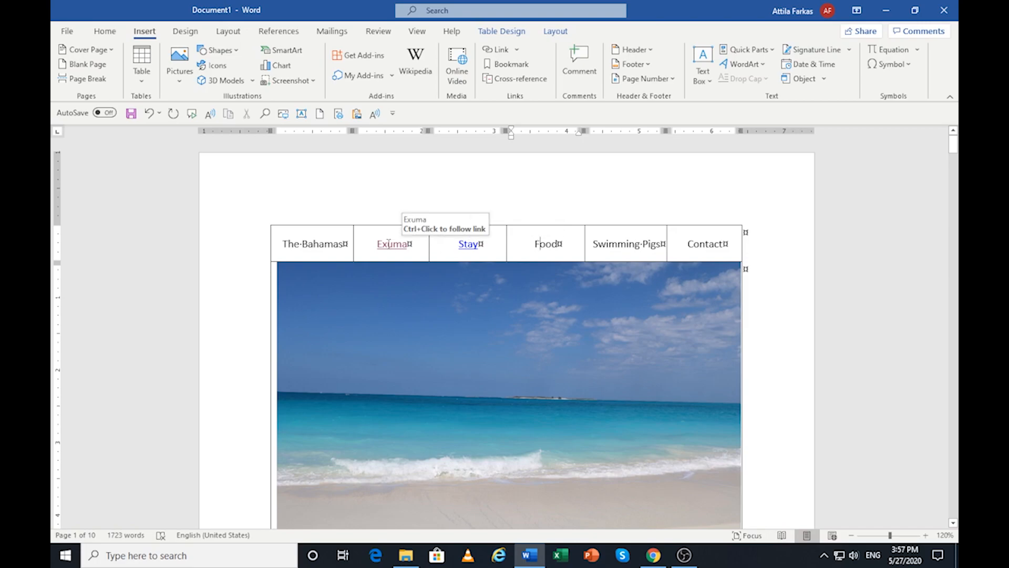
{"action": "left_click", "coordinate": [468, 246], "text": "ctrl"}
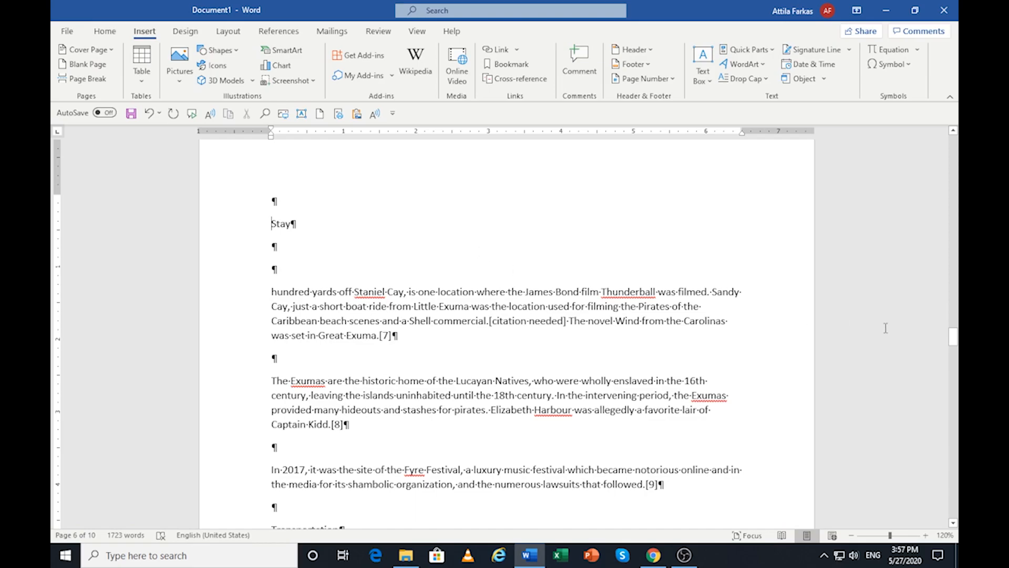
{"action": "left_click_drag", "start_coordinate": [953, 336], "coordinate": [914, 143]}
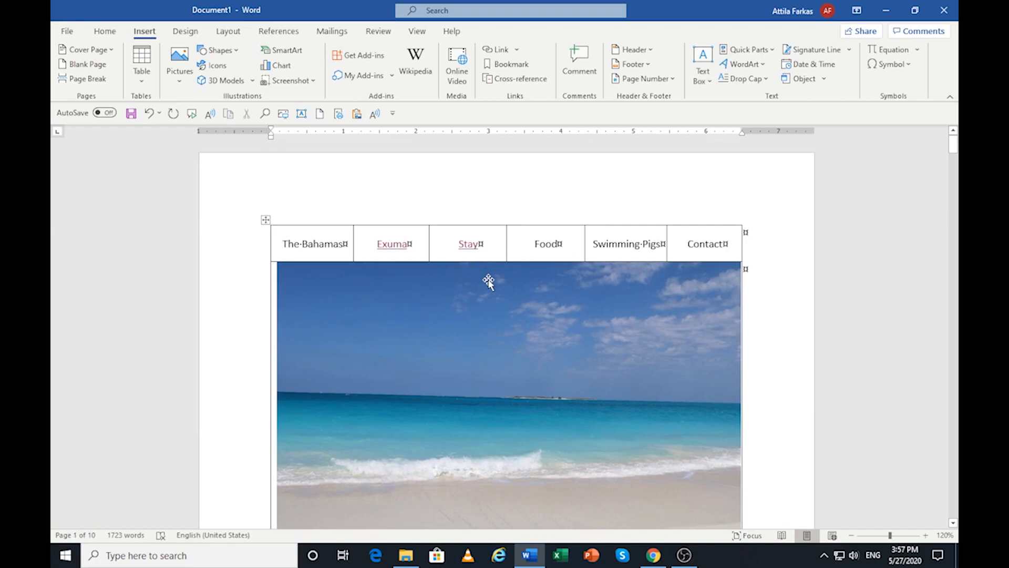
Hyperlink the Food entry of the navigation table to the Food bookmark, and test the link before returning to page 1
{"action": "double_click", "coordinate": [546, 243]}
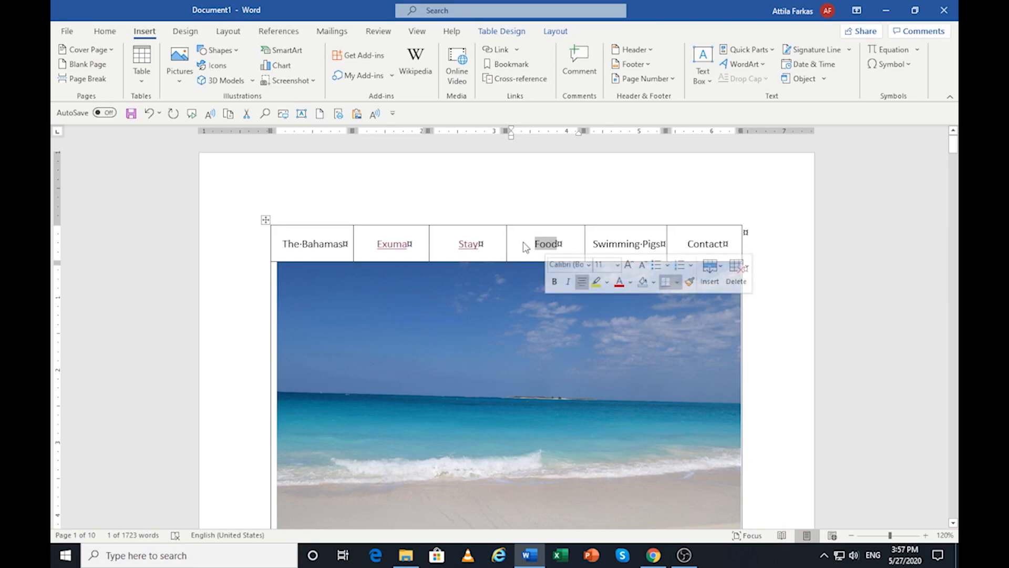
{"action": "key", "text": "ctrl+k"}
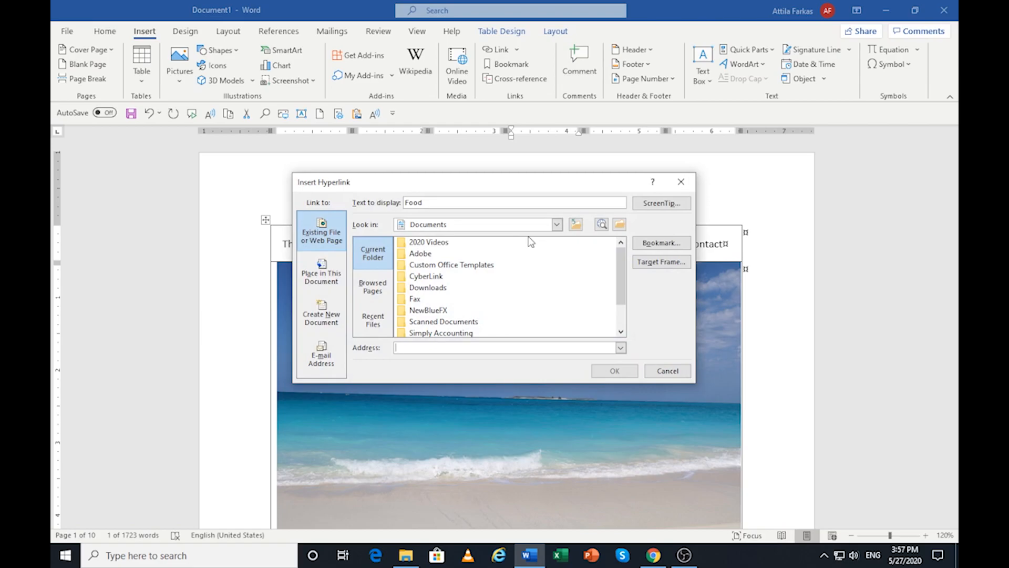
{"action": "left_click", "coordinate": [661, 244]}
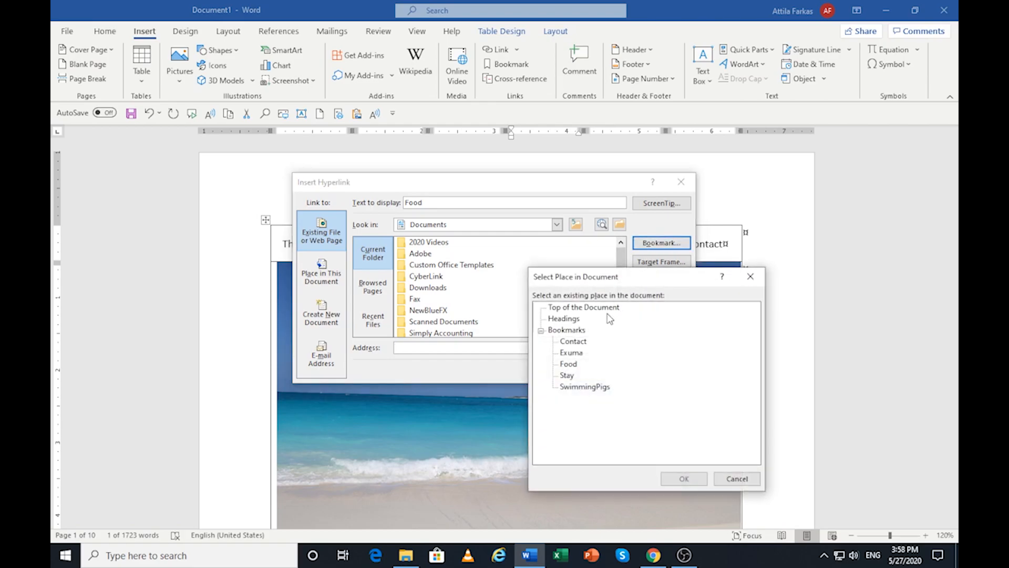
{"action": "left_click", "coordinate": [569, 365]}
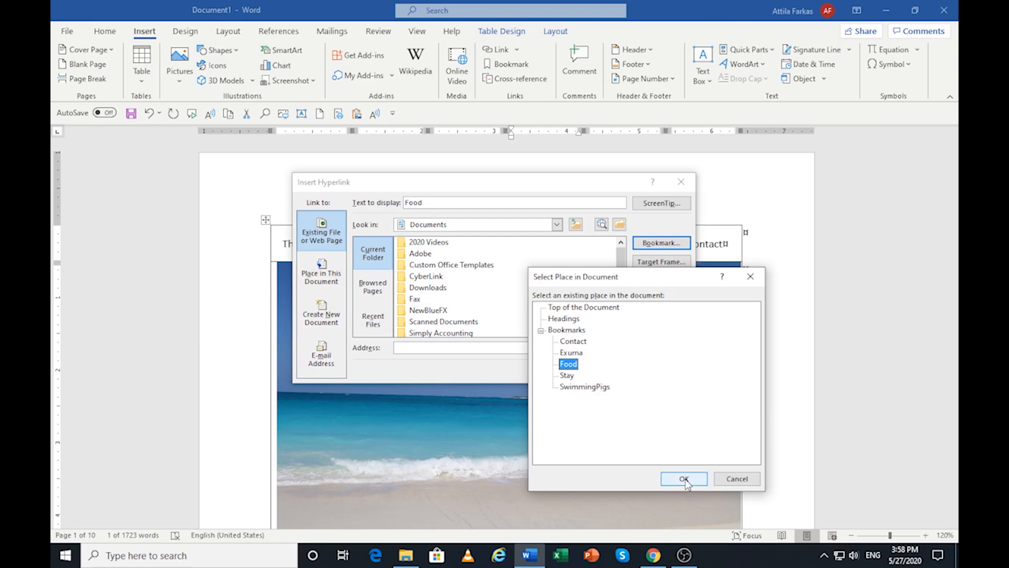
{"action": "left_click", "coordinate": [684, 479]}
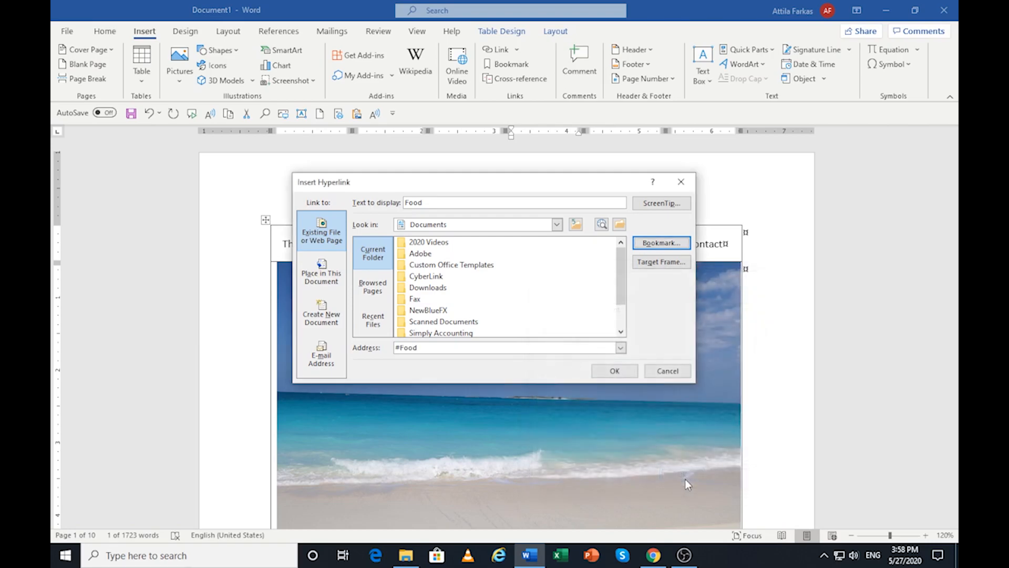
{"action": "left_click", "coordinate": [614, 371]}
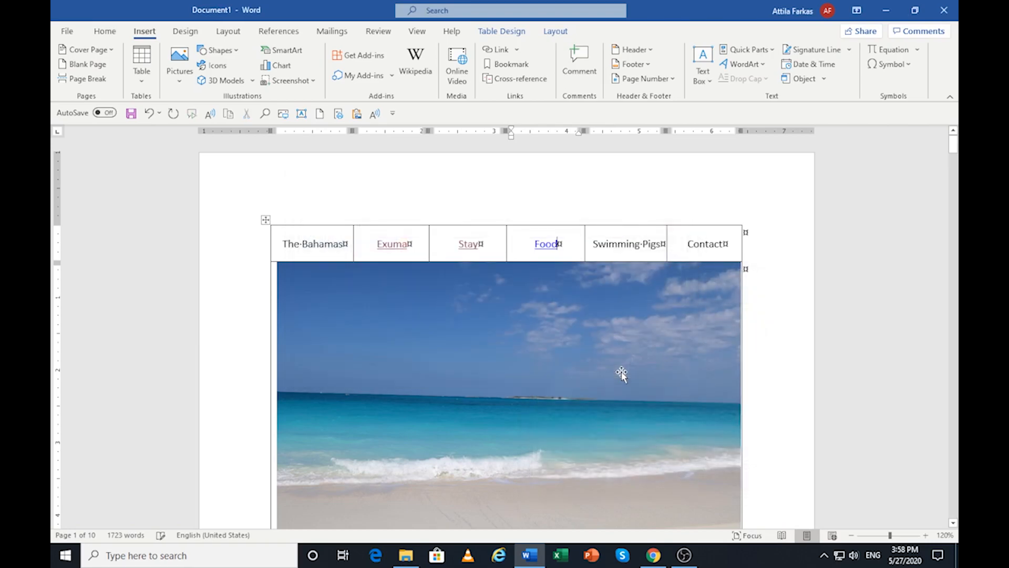
{"action": "left_click", "coordinate": [545, 247], "text": "ctrl"}
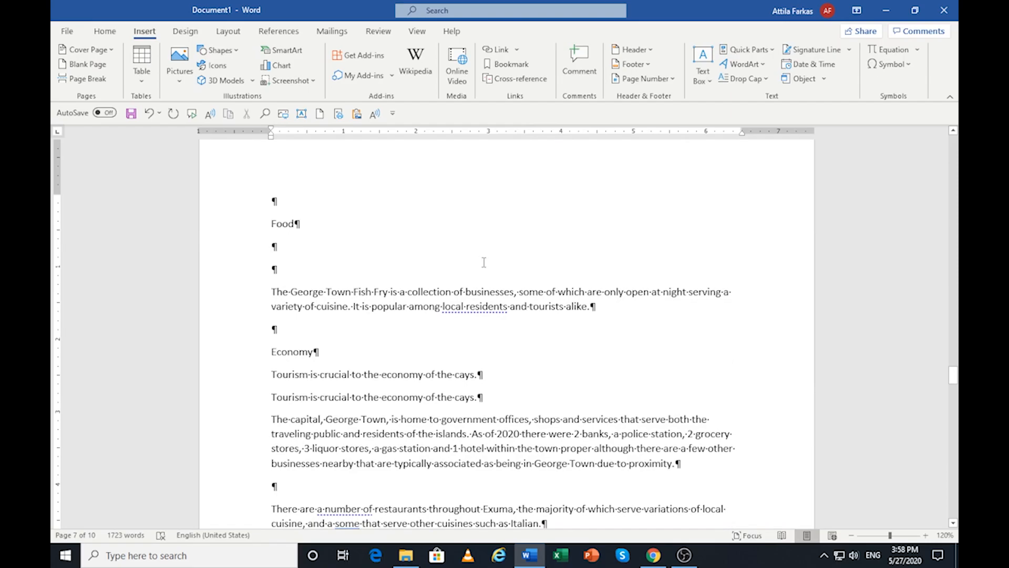
{"action": "key", "text": "ctrl+Home"}
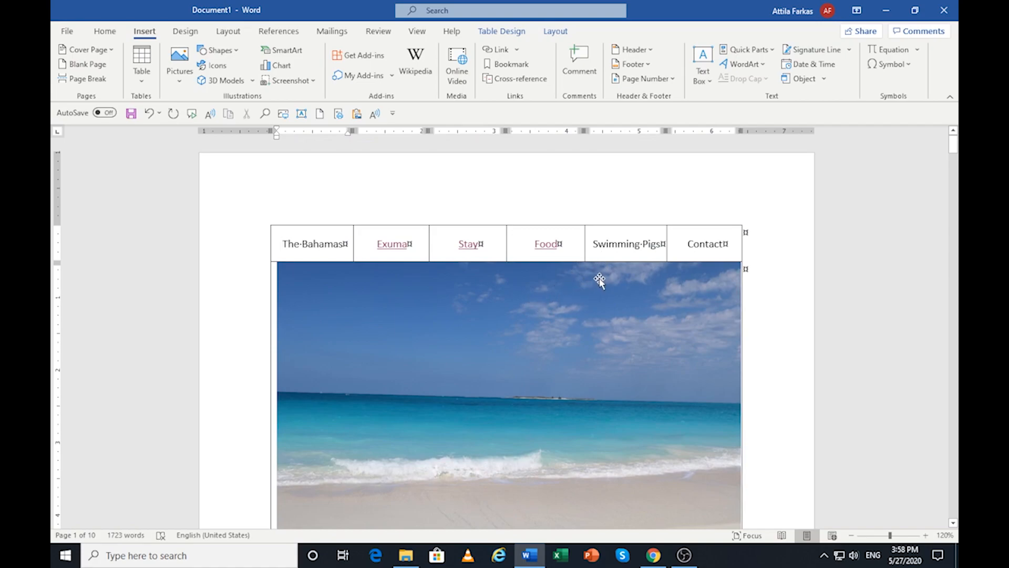
Hyperlink the full Swimming Pigs entry of the navigation table on page 1 to the SwimmingPigs bookmark
{"action": "double_click", "coordinate": [625, 242]}
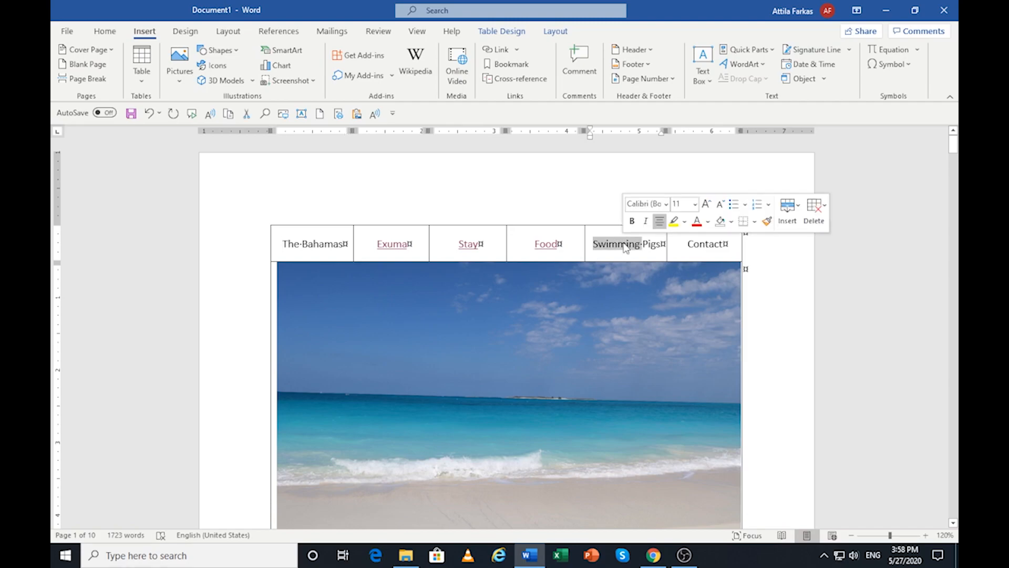
{"action": "left_click", "coordinate": [594, 246]}
{"action": "left_click_drag", "start_coordinate": [594, 245], "coordinate": [661, 244]}
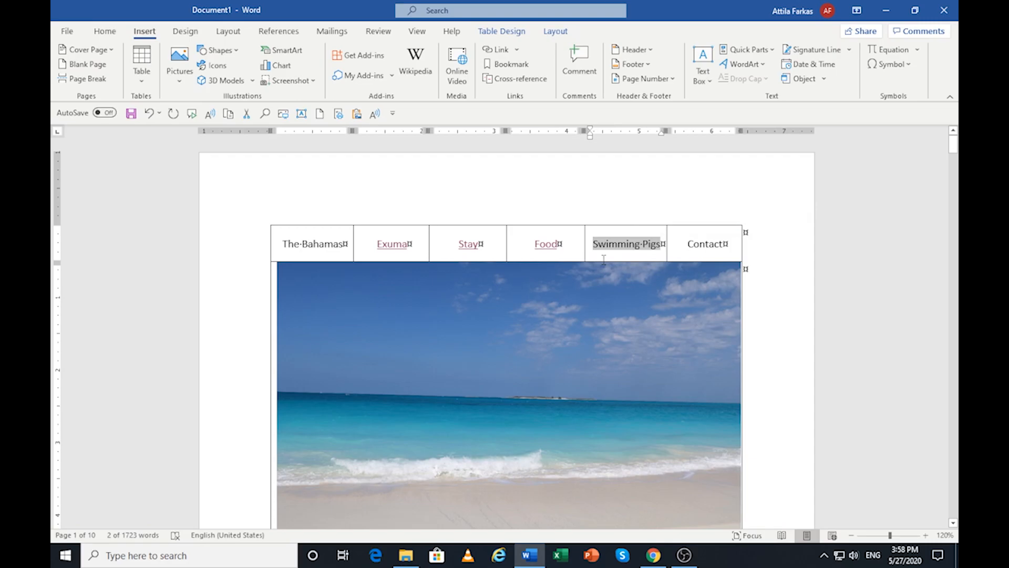
{"action": "key", "text": "ctrl+k"}
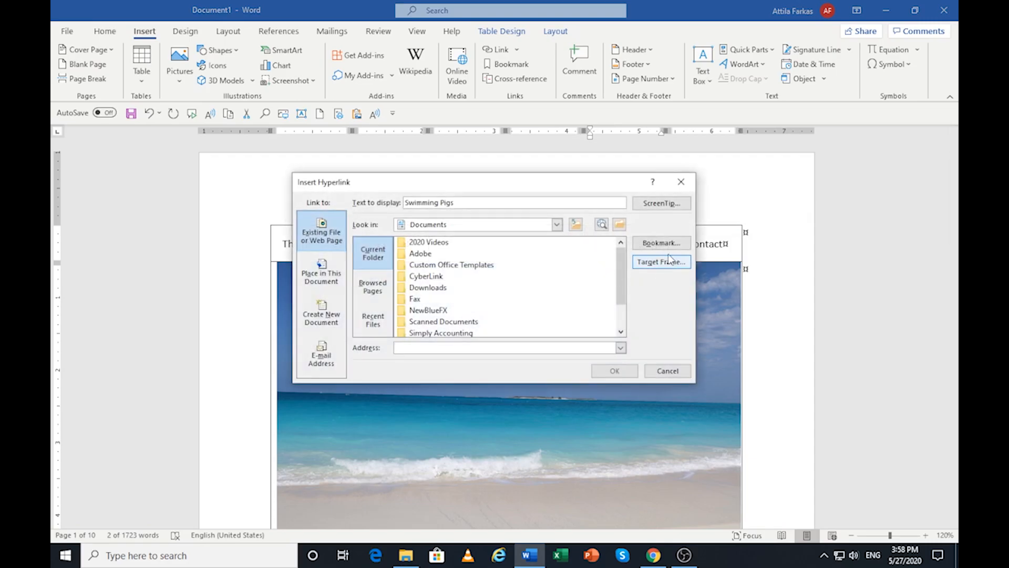
{"action": "left_click", "coordinate": [670, 244]}
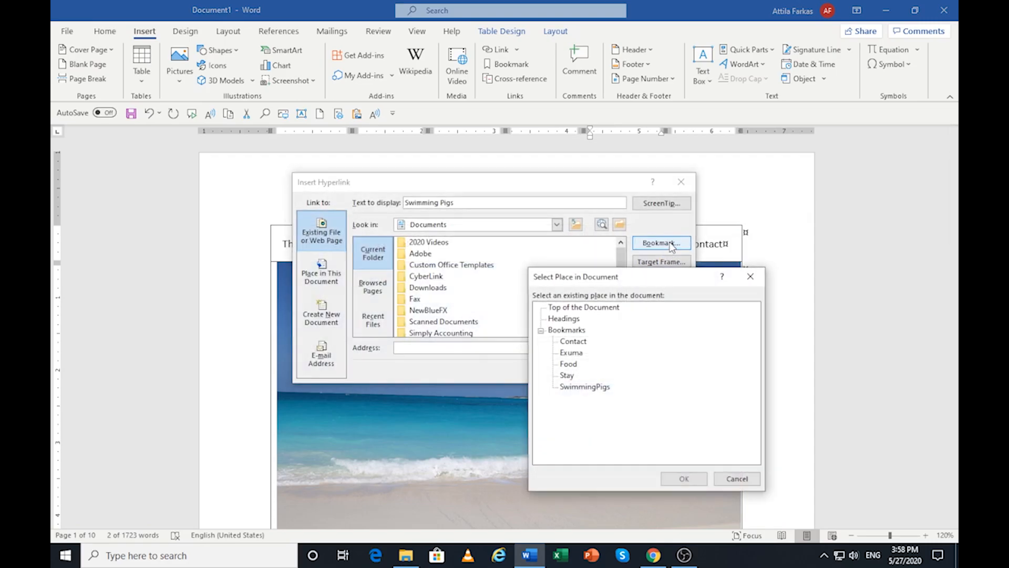
{"action": "left_click", "coordinate": [585, 387]}
{"action": "left_click", "coordinate": [687, 478]}
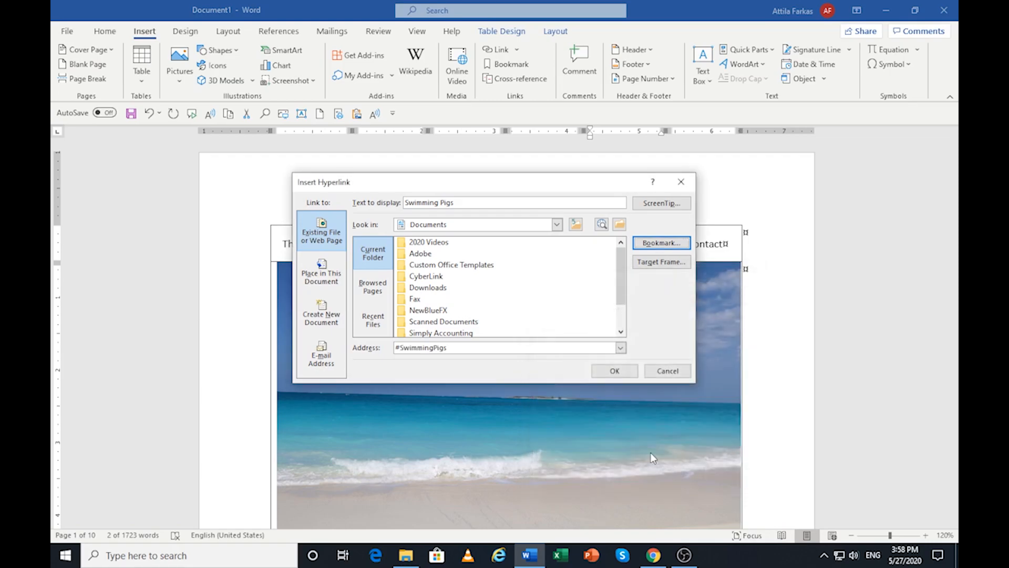
{"action": "left_click", "coordinate": [614, 371]}
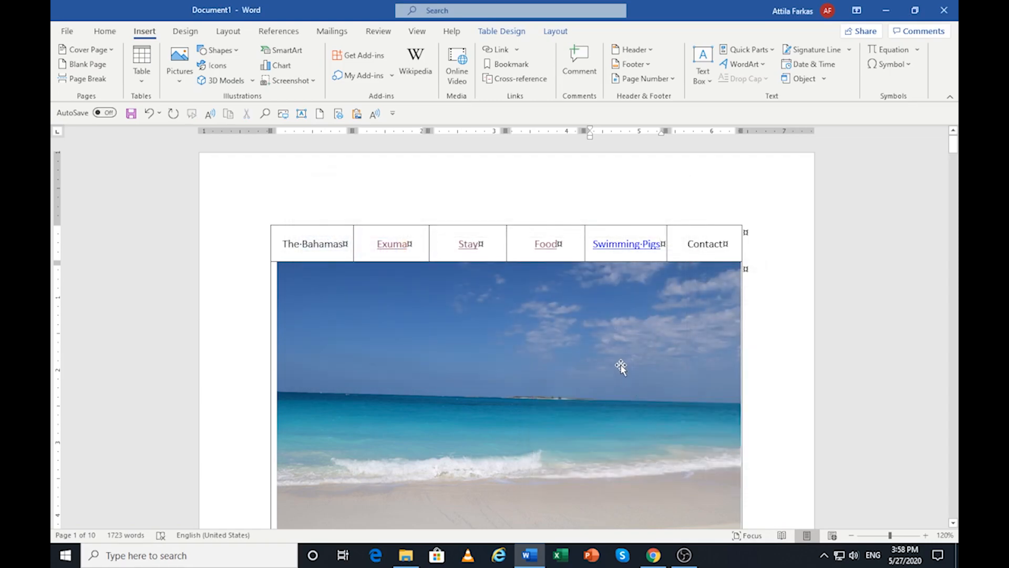
Hyperlink the Contact entry of the navigation table on page 1 to the Contact bookmark
{"action": "left_click_drag", "start_coordinate": [688, 243], "coordinate": [728, 248]}
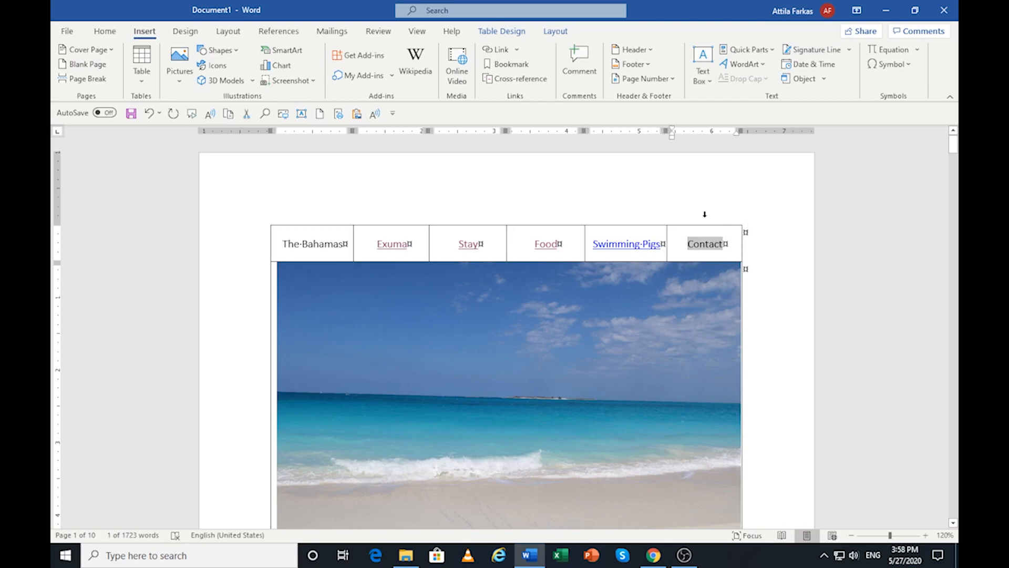
{"action": "key", "text": "ctrl+k"}
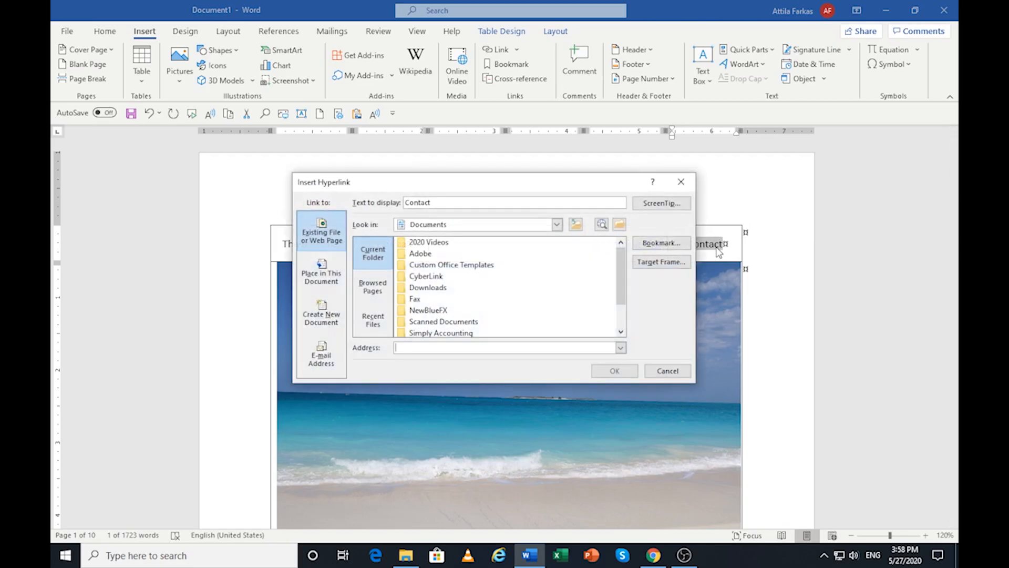
{"action": "left_click", "coordinate": [680, 243]}
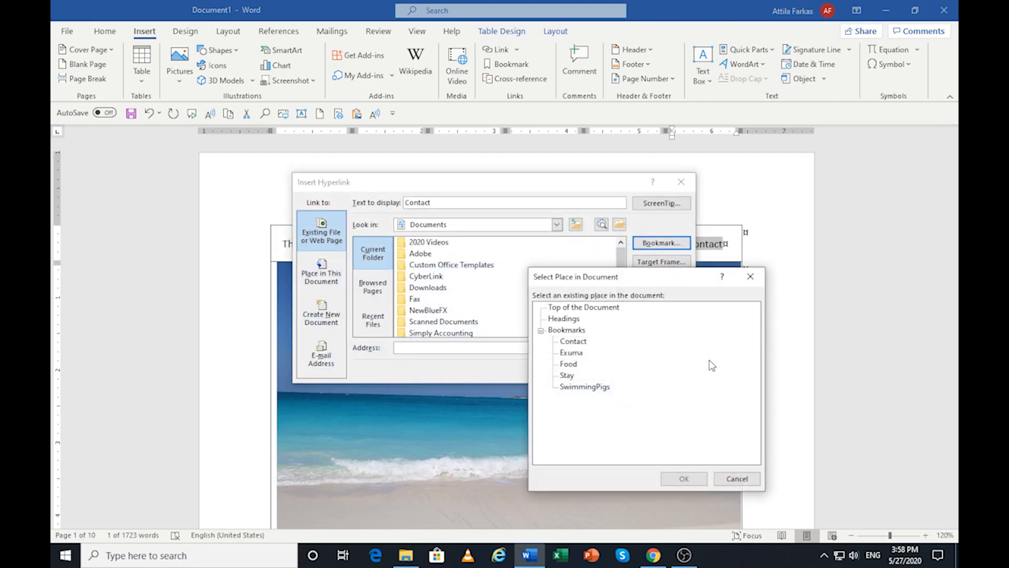
{"action": "left_click", "coordinate": [579, 343]}
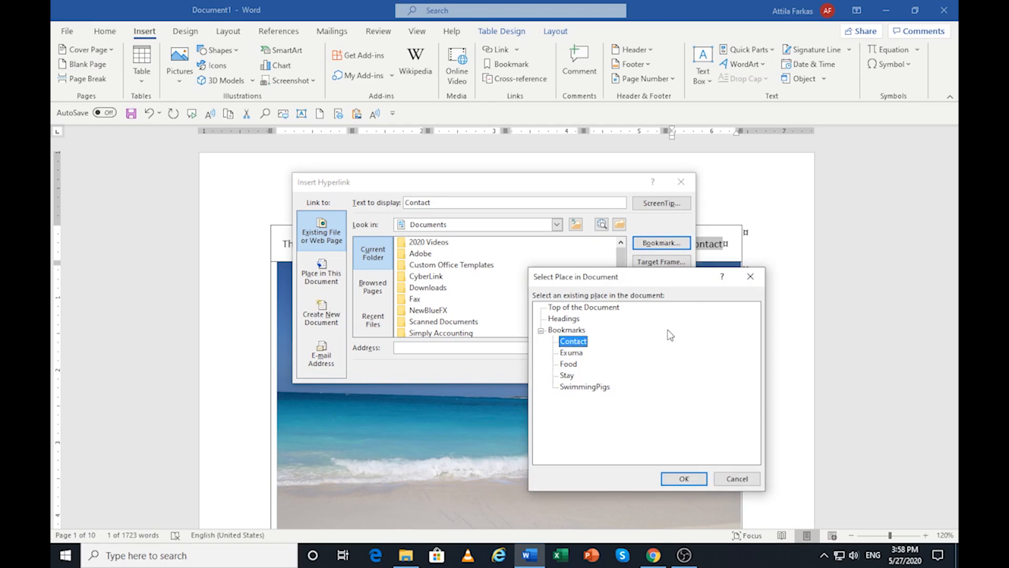
{"action": "left_click", "coordinate": [697, 481]}
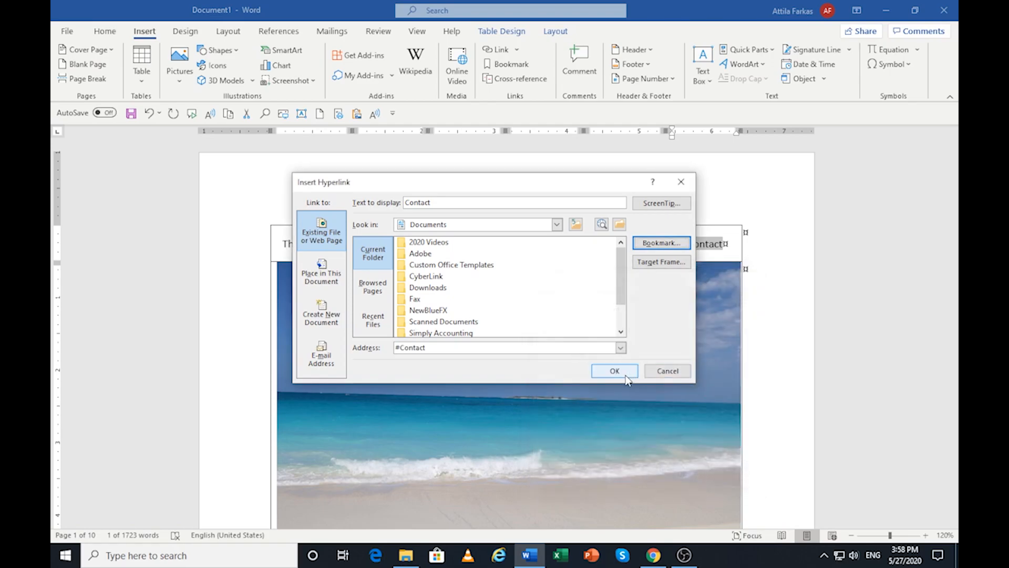
{"action": "left_click", "coordinate": [626, 375]}
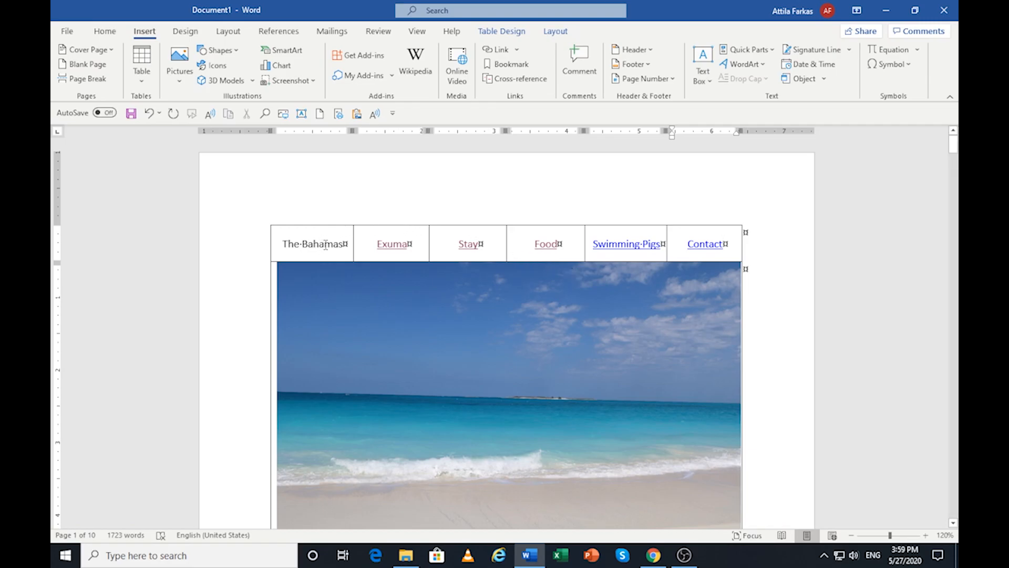
Add a bookmark named bahamas to the text The Bahamas in the first cell of the navigation table
{"action": "scroll", "coordinate": [510, 368], "scroll_direction": "down", "scroll_amount": 3}
{"action": "scroll", "coordinate": [504, 357], "scroll_direction": "up", "scroll_amount": 3}
{"action": "left_click", "coordinate": [325, 242]}
{"action": "left_click", "coordinate": [284, 244]}
{"action": "left_click_drag", "start_coordinate": [296, 245], "coordinate": [335, 248]}
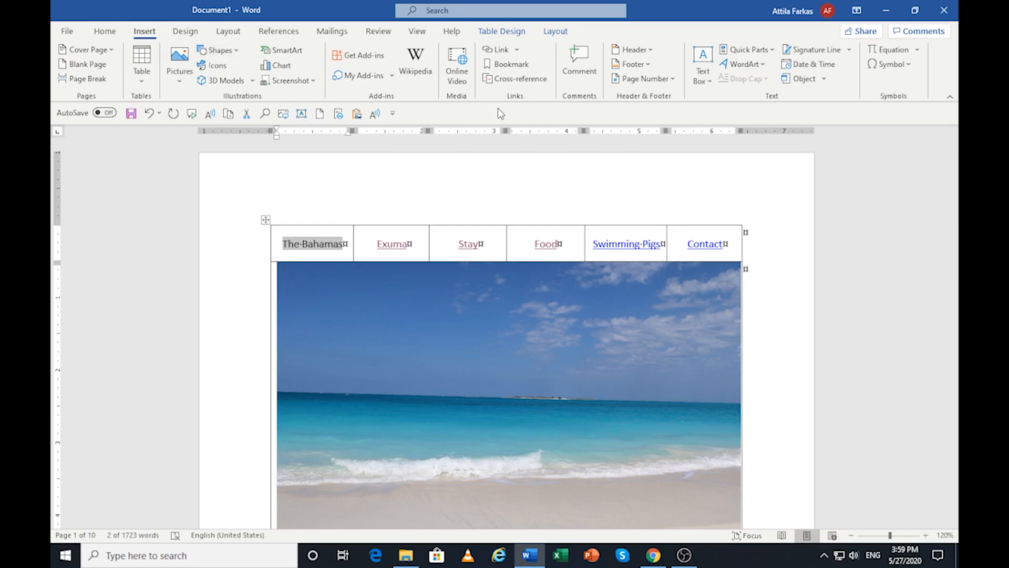
{"action": "left_click", "coordinate": [514, 68]}
{"action": "left_click_drag", "start_coordinate": [432, 193], "coordinate": [379, 194]}
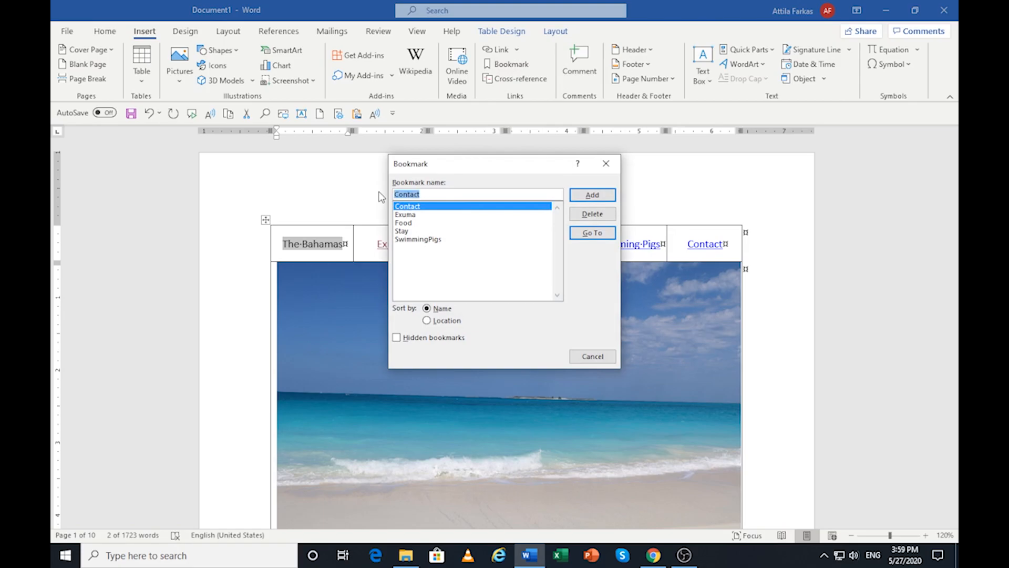
{"action": "type", "text": "bahamas"}
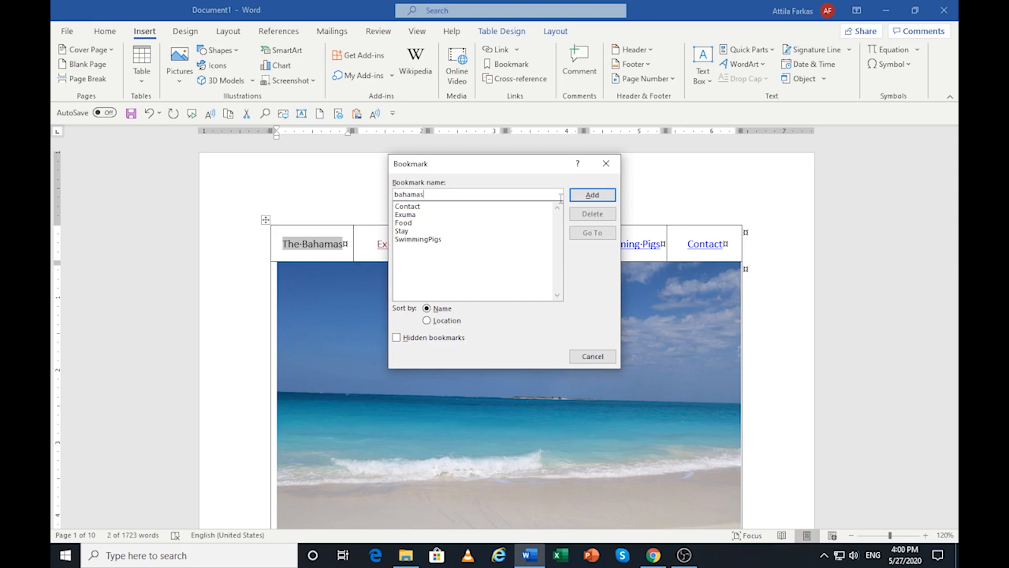
{"action": "left_click", "coordinate": [591, 195]}
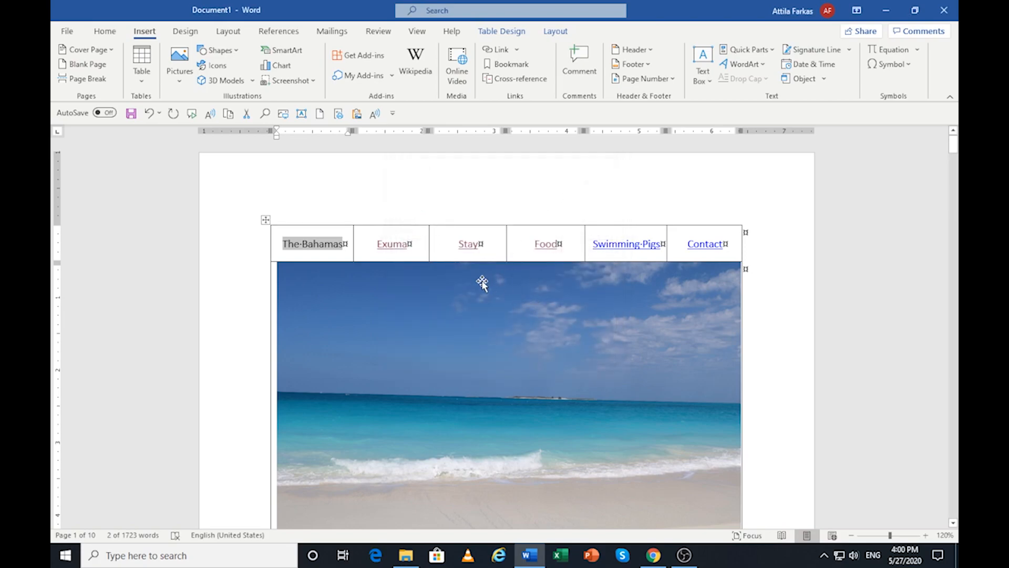
Follow the Exuma link in the navigation table and insert the picture home.png after the tabs beside the Exuma heading
{"action": "left_click", "coordinate": [372, 245]}
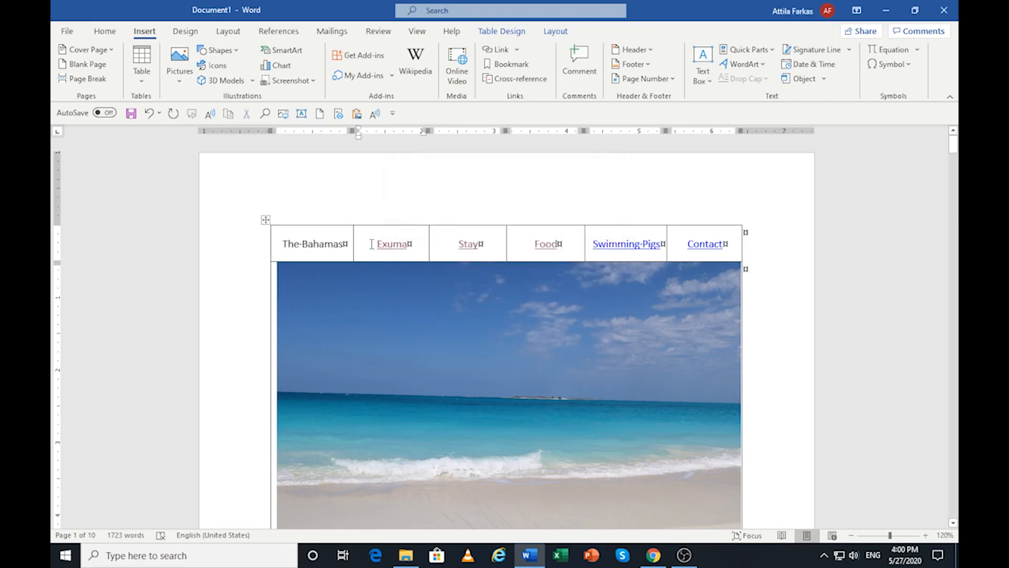
{"action": "scroll", "coordinate": [387, 254], "scroll_direction": "down", "scroll_amount": 5}
{"action": "scroll", "coordinate": [389, 255], "scroll_direction": "up", "scroll_amount": 5}
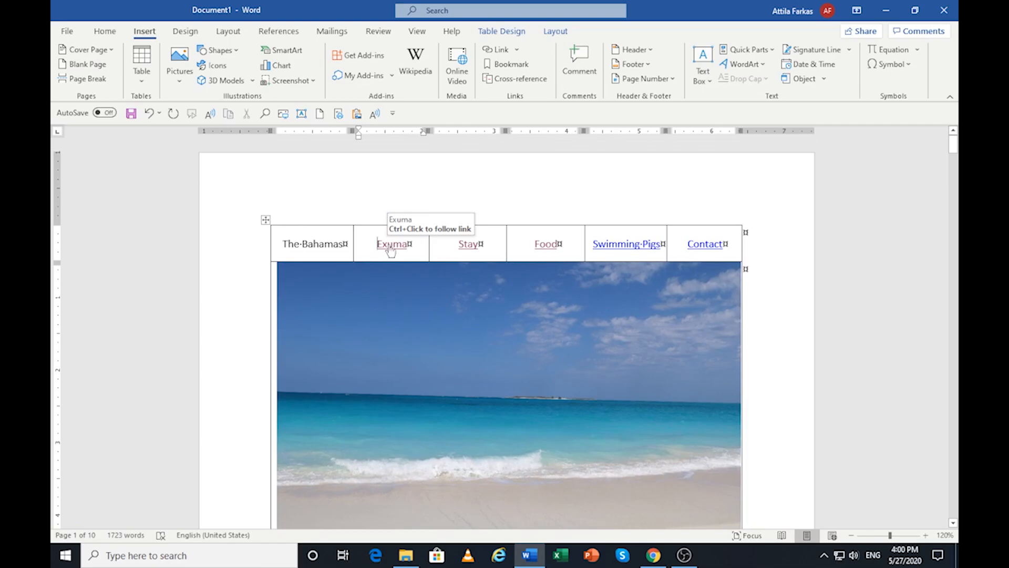
{"action": "left_click", "coordinate": [390, 248], "text": "ctrl"}
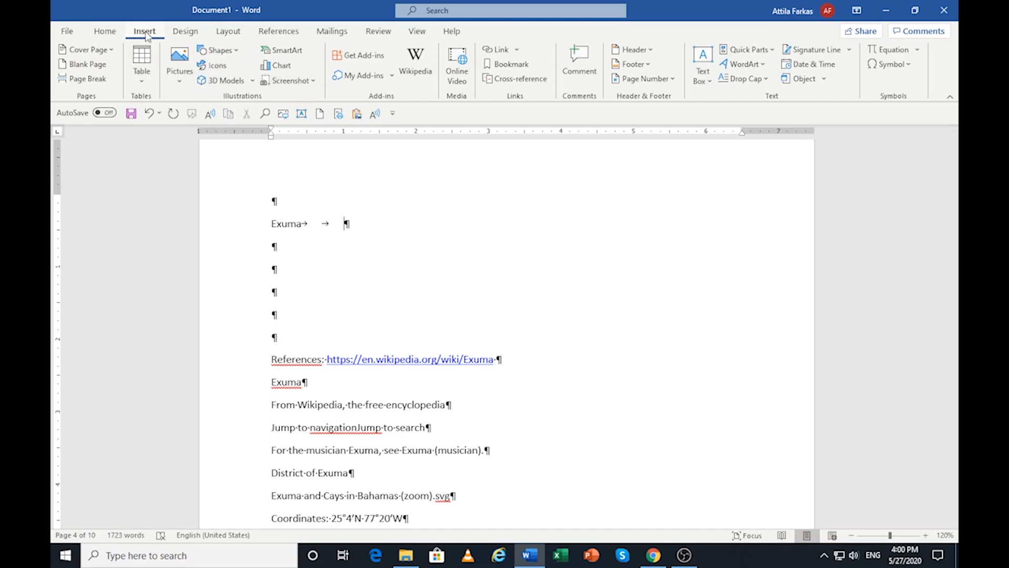
{"action": "left_click", "coordinate": [178, 83]}
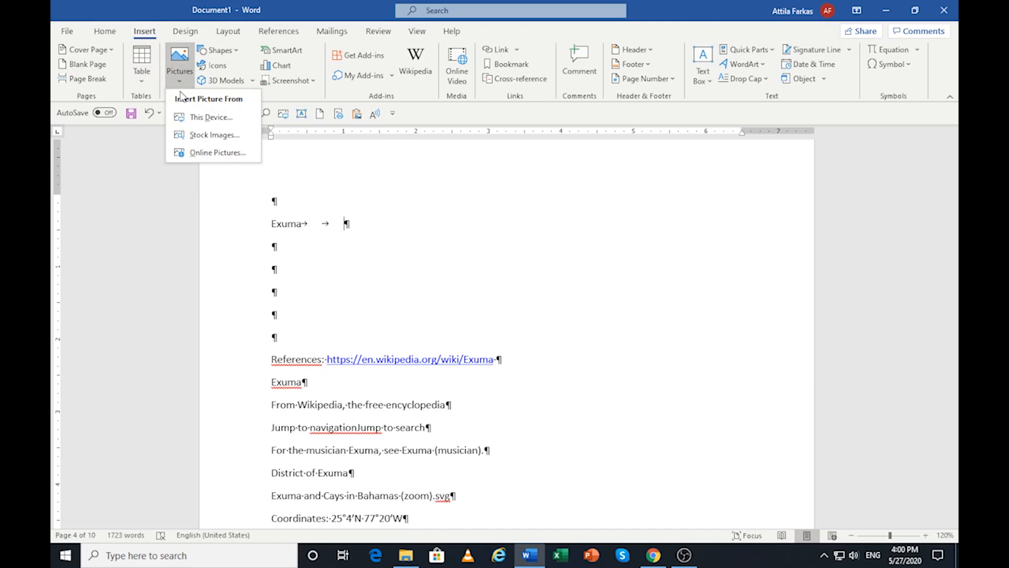
{"action": "left_click", "coordinate": [199, 118]}
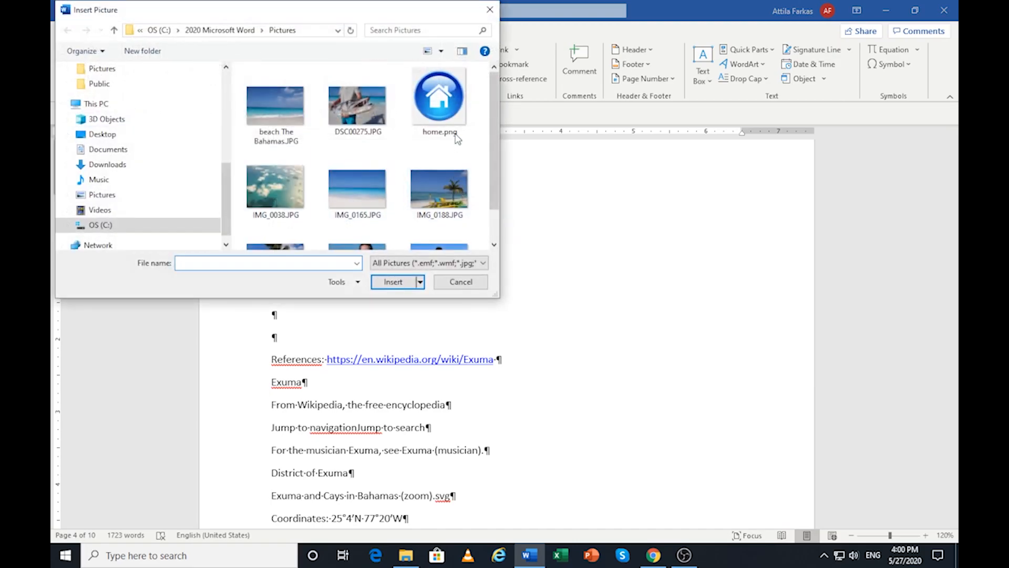
{"action": "double_click", "coordinate": [442, 103]}
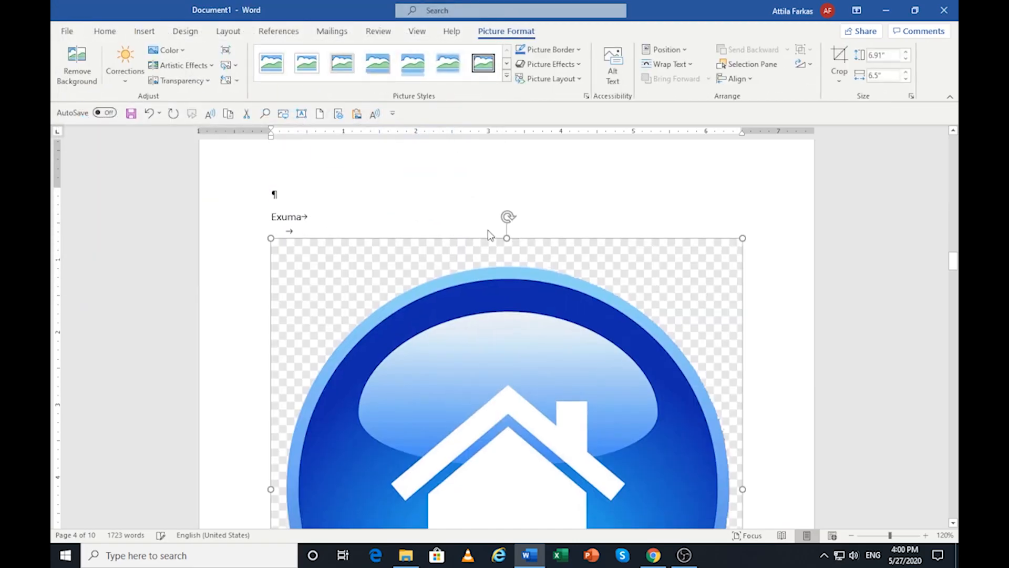
Shrink the home picture beside the Exuma heading on page 4 to about 0.52" high by 0.49" wide
{"action": "left_click_drag", "start_coordinate": [271, 237], "coordinate": [626, 441]}
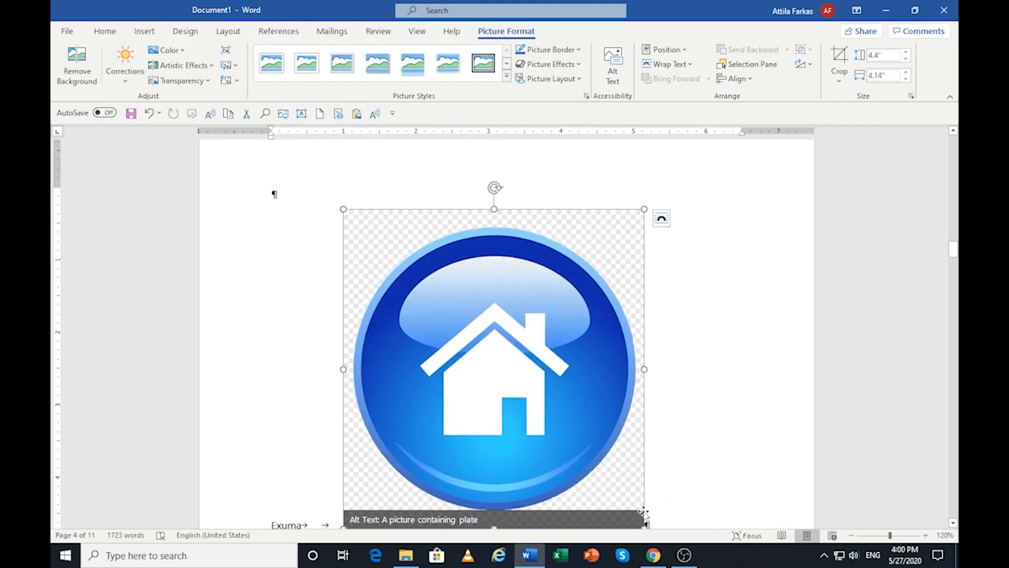
{"action": "left_click_drag", "start_coordinate": [643, 209], "coordinate": [525, 331]}
{"action": "left_click_drag", "start_coordinate": [526, 209], "coordinate": [307, 311]}
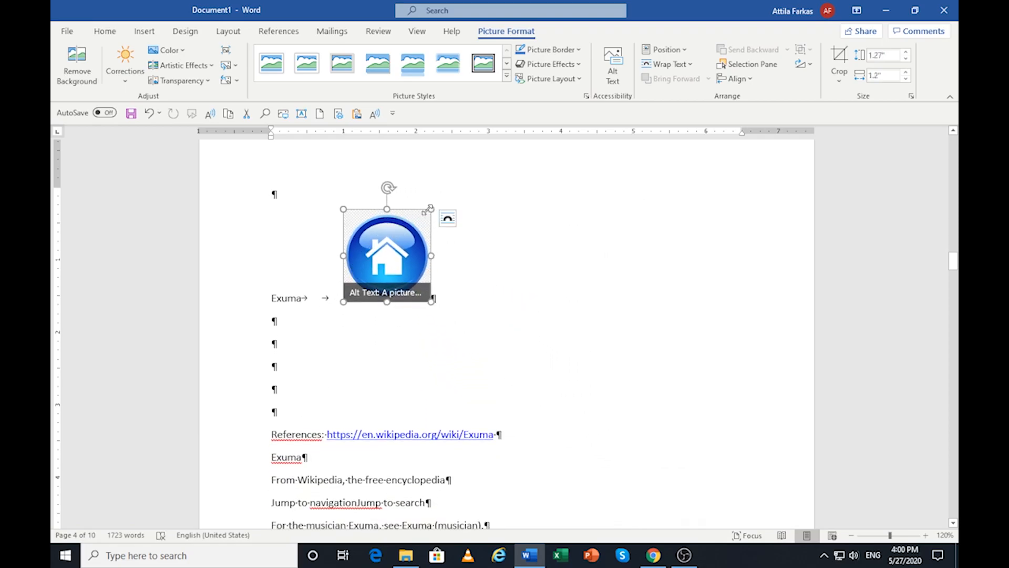
{"action": "left_click_drag", "start_coordinate": [434, 209], "coordinate": [340, 263]}
{"action": "left_click", "coordinate": [435, 230]}
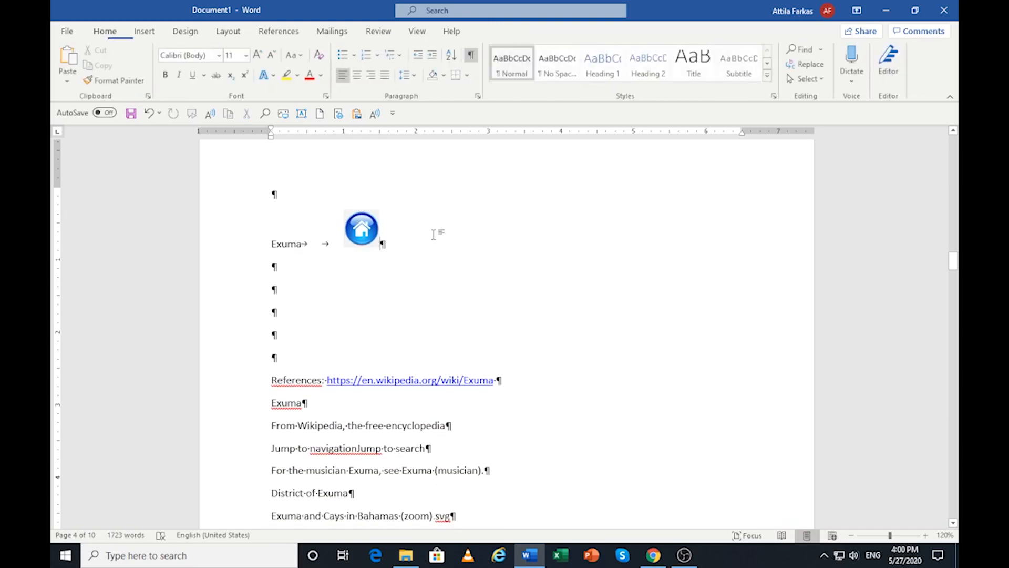
{"action": "left_click", "coordinate": [364, 231]}
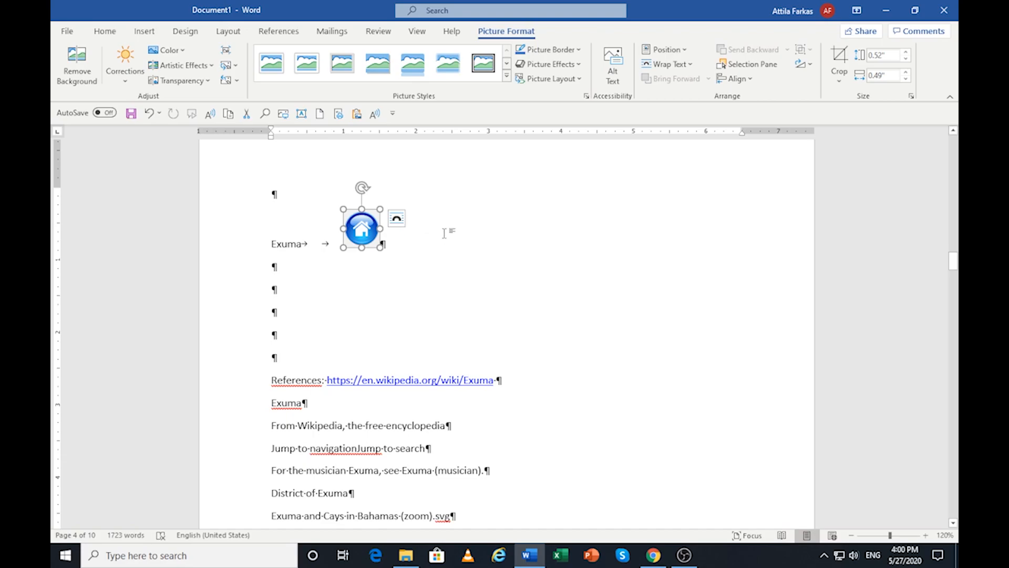
{"action": "left_click", "coordinate": [311, 245]}
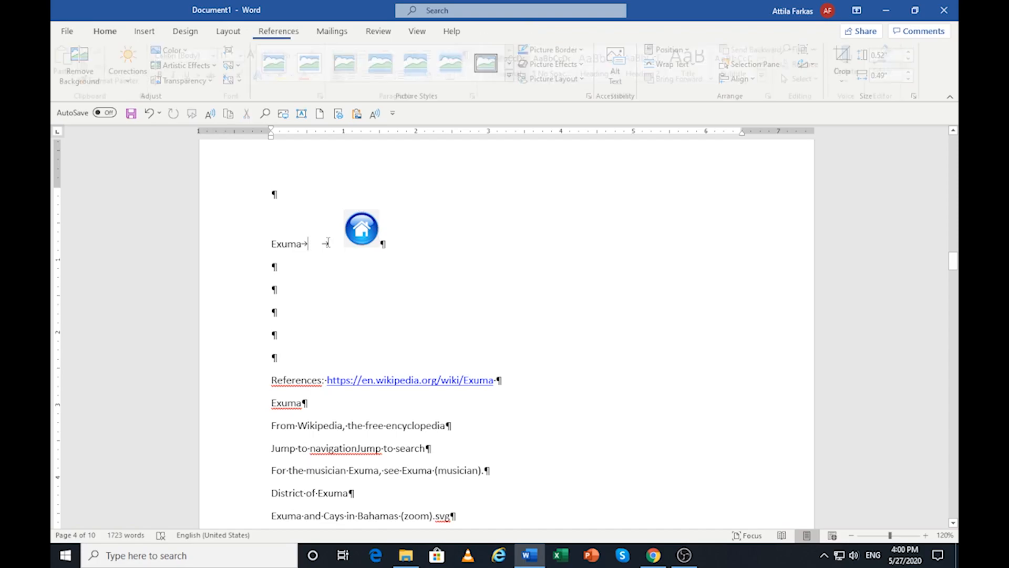
Hyperlink the home picture beside the Exuma heading to the bahamas bookmark
{"action": "left_click", "coordinate": [362, 228]}
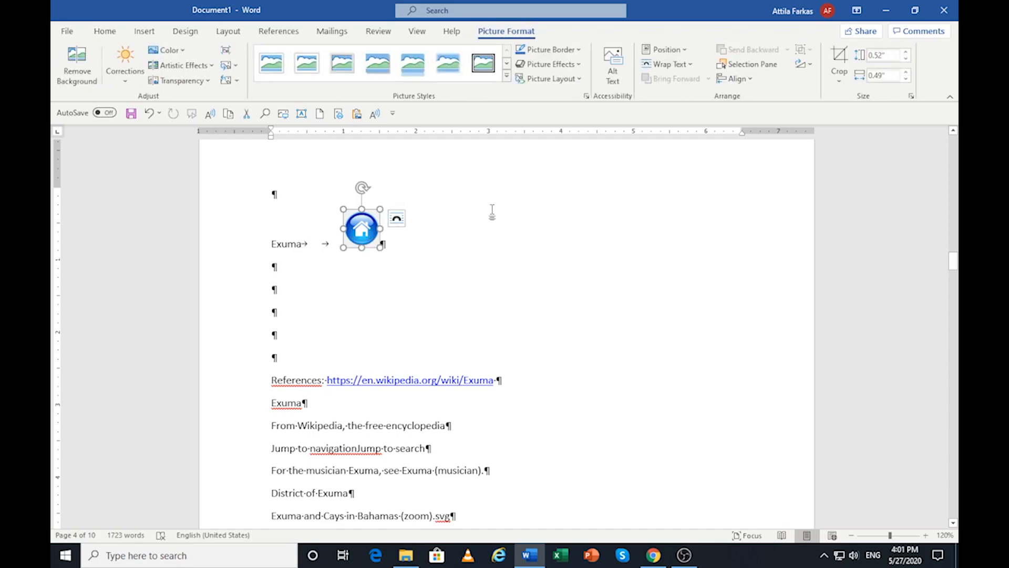
{"action": "key", "text": "ctrl+k"}
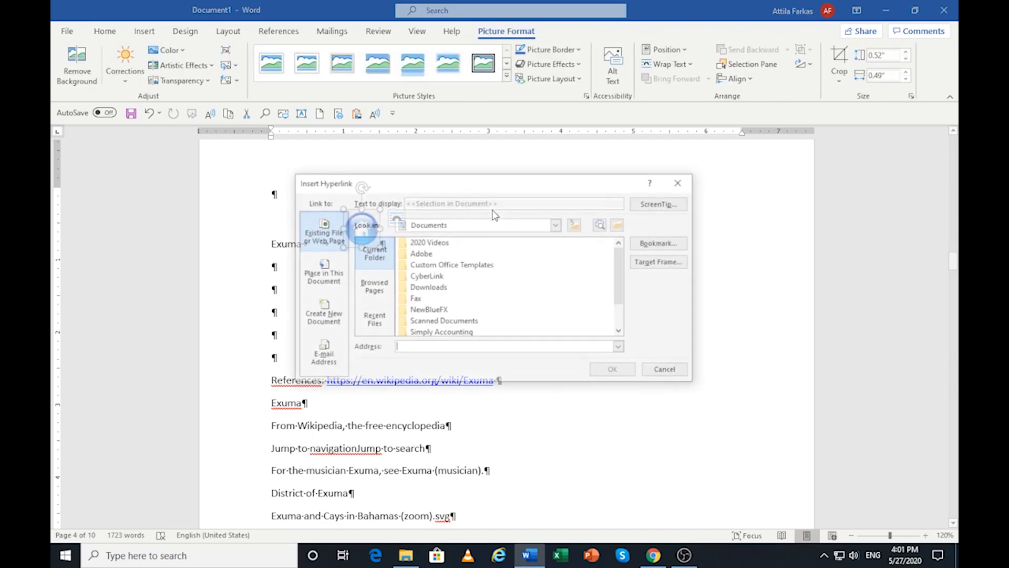
{"action": "left_click", "coordinate": [663, 245]}
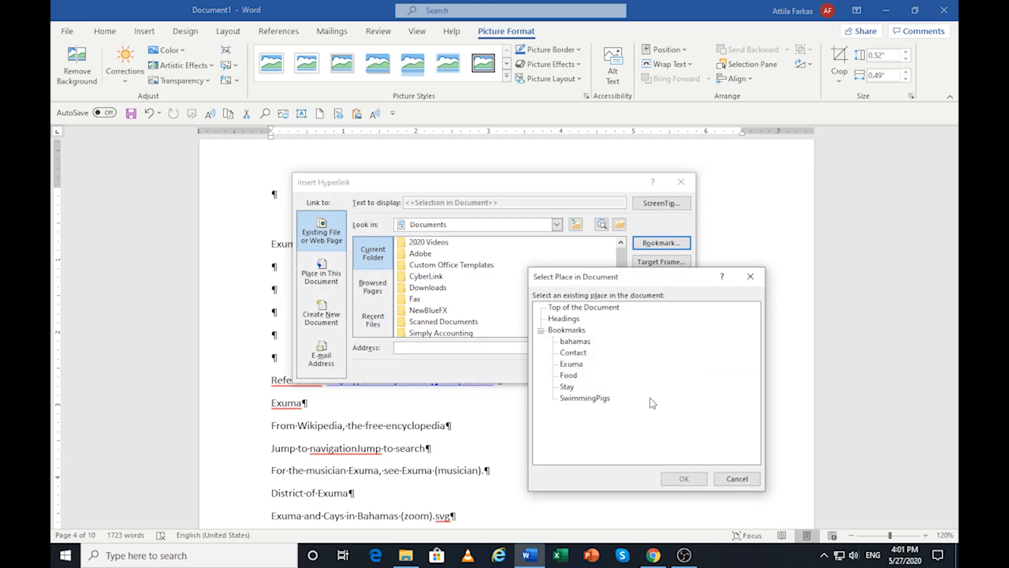
{"action": "left_click", "coordinate": [576, 342]}
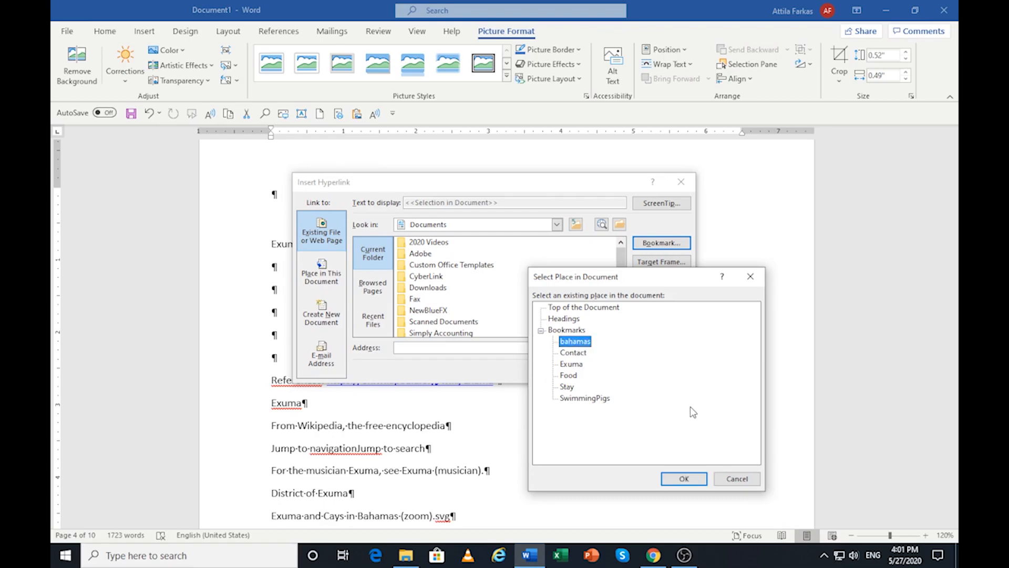
{"action": "left_click", "coordinate": [678, 479]}
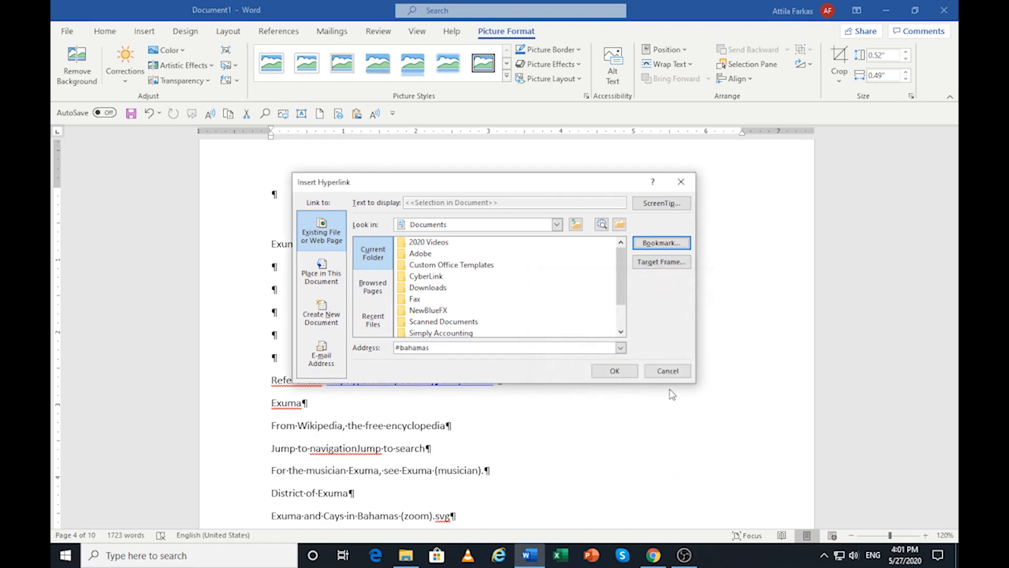
{"action": "left_click", "coordinate": [614, 371]}
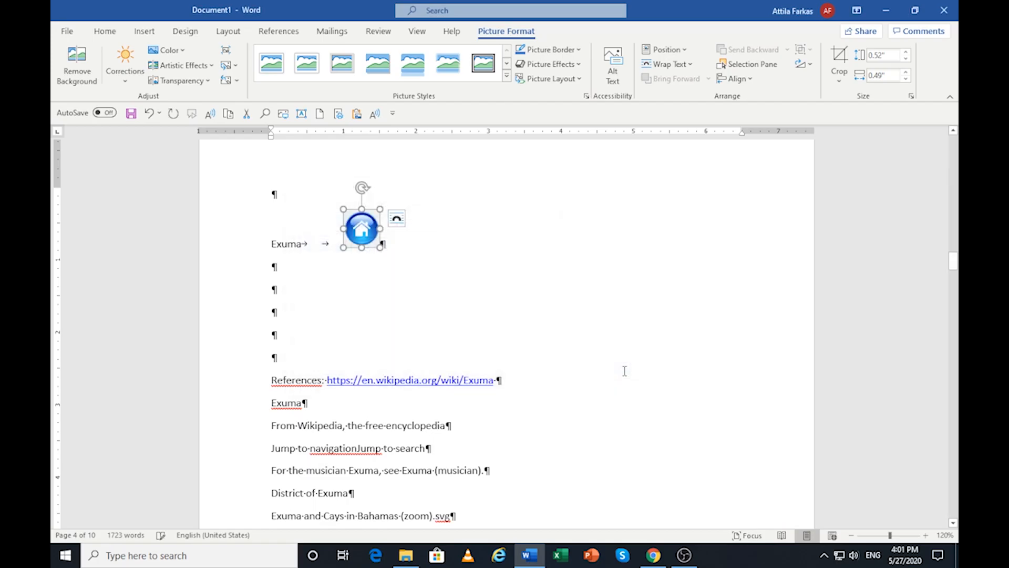
Test the link of the home picture beside the Exuma heading, and return to that heading on page 4
{"action": "left_click", "coordinate": [279, 311]}
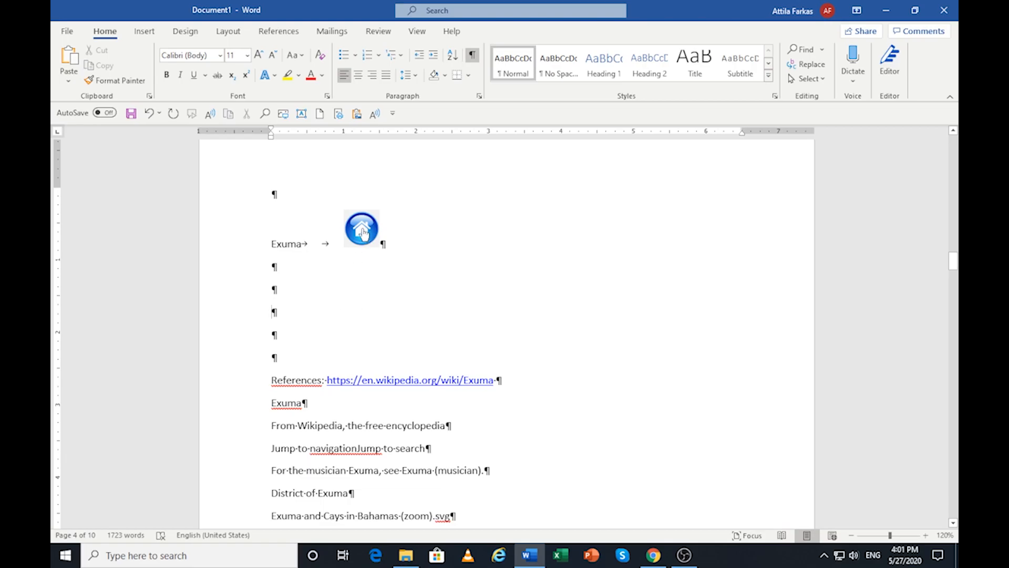
{"action": "left_click", "coordinate": [362, 231], "text": "ctrl"}
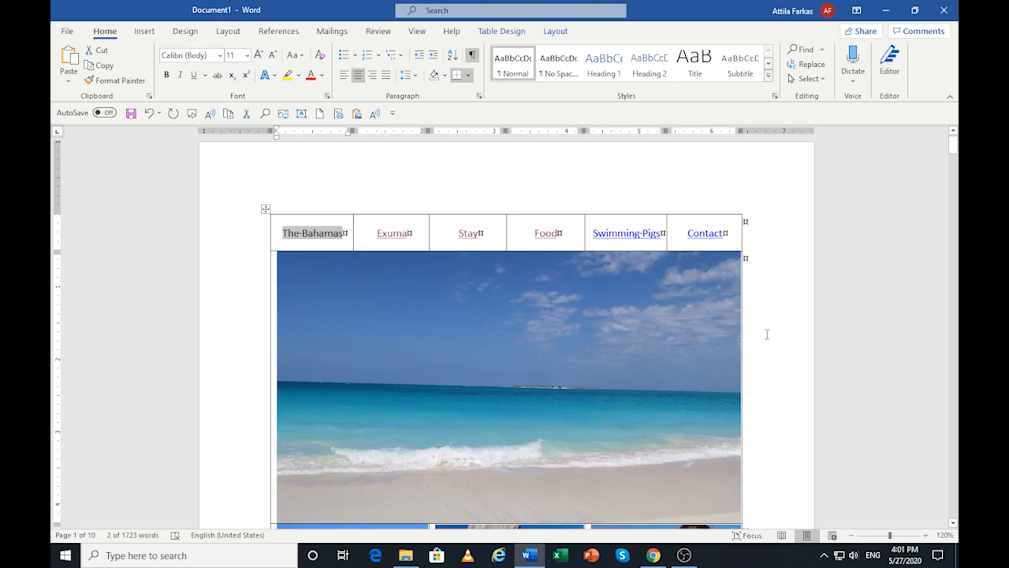
{"action": "scroll", "coordinate": [767, 334], "scroll_direction": "down", "scroll_amount": 10}
{"action": "scroll", "coordinate": [768, 320], "scroll_direction": "down", "scroll_amount": 15}
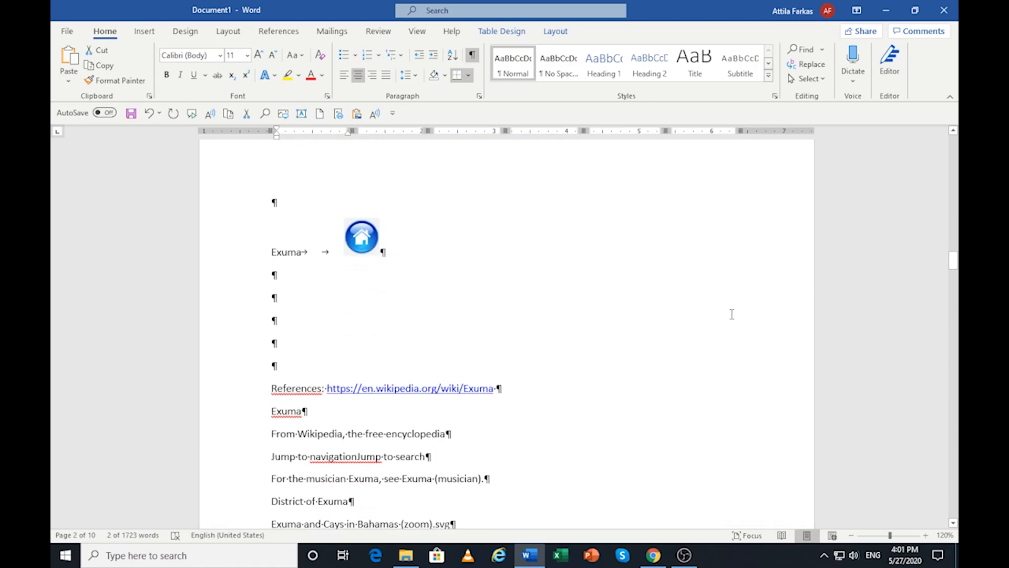
Copy the linked home picture from the Exuma heading and paste it after two tabs beside the Stay heading on page 6
{"action": "left_click", "coordinate": [361, 232]}
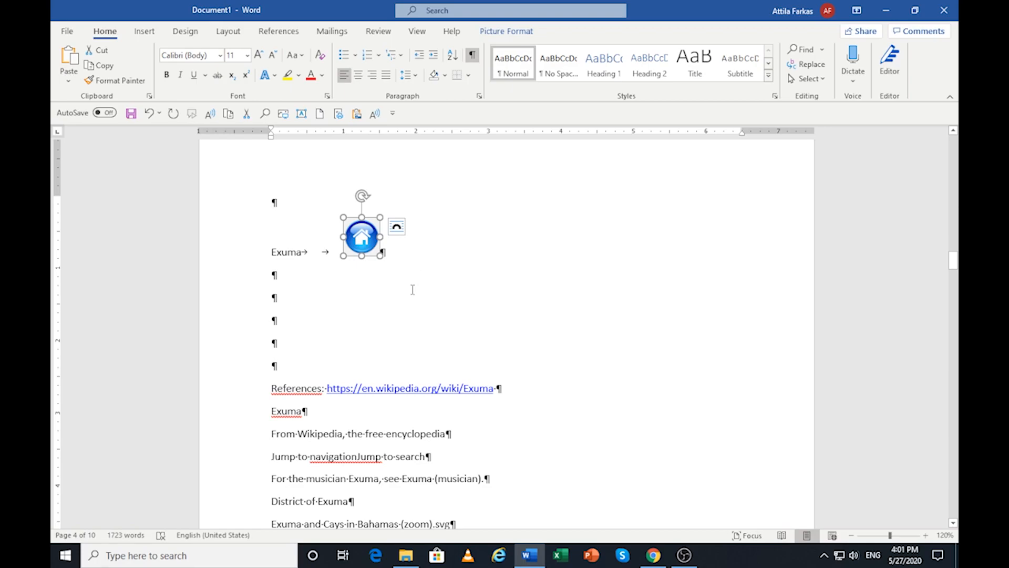
{"action": "scroll", "coordinate": [413, 289], "scroll_direction": "down", "scroll_amount": 15}
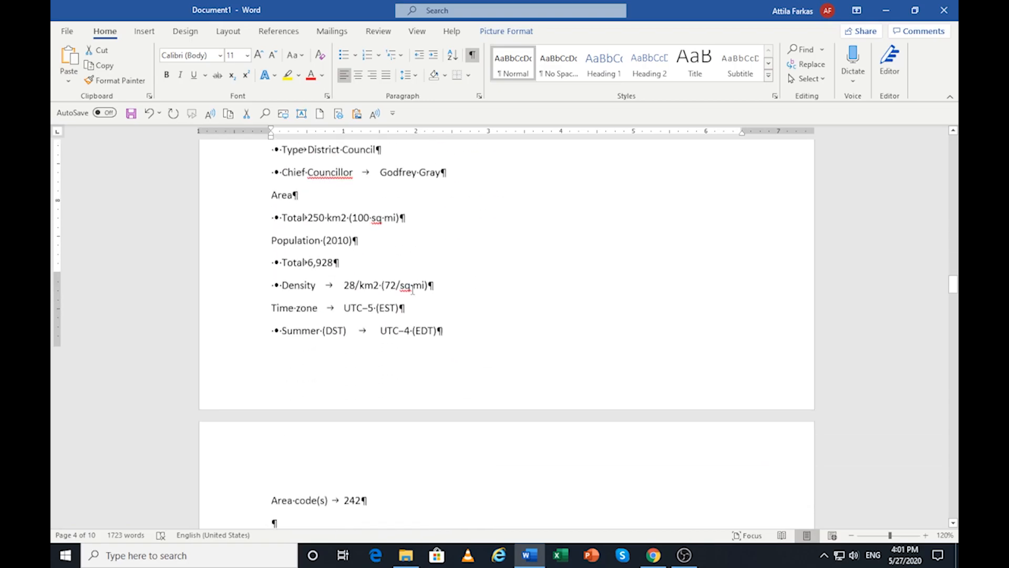
{"action": "left_click", "coordinate": [312, 265]}
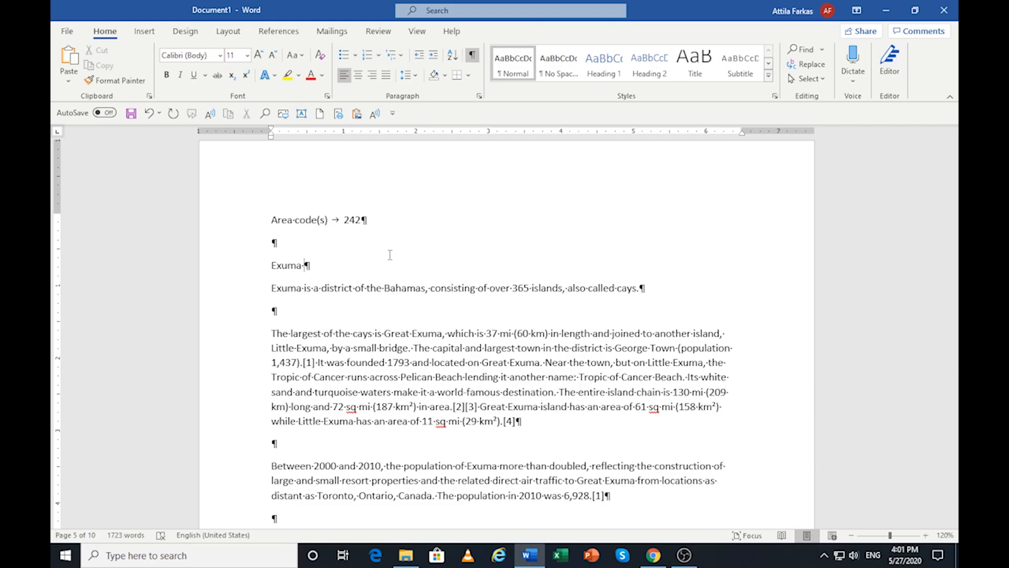
{"action": "key", "text": "ctrl+v"}
{"action": "scroll", "coordinate": [411, 281], "scroll_direction": "down", "scroll_amount": 10}
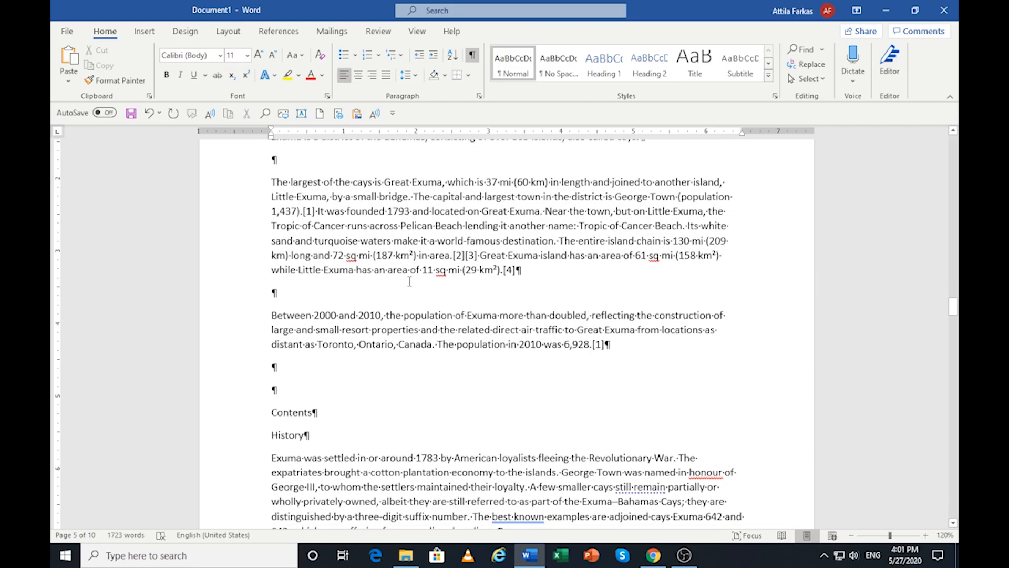
{"action": "scroll", "coordinate": [410, 281], "scroll_direction": "down", "scroll_amount": 5}
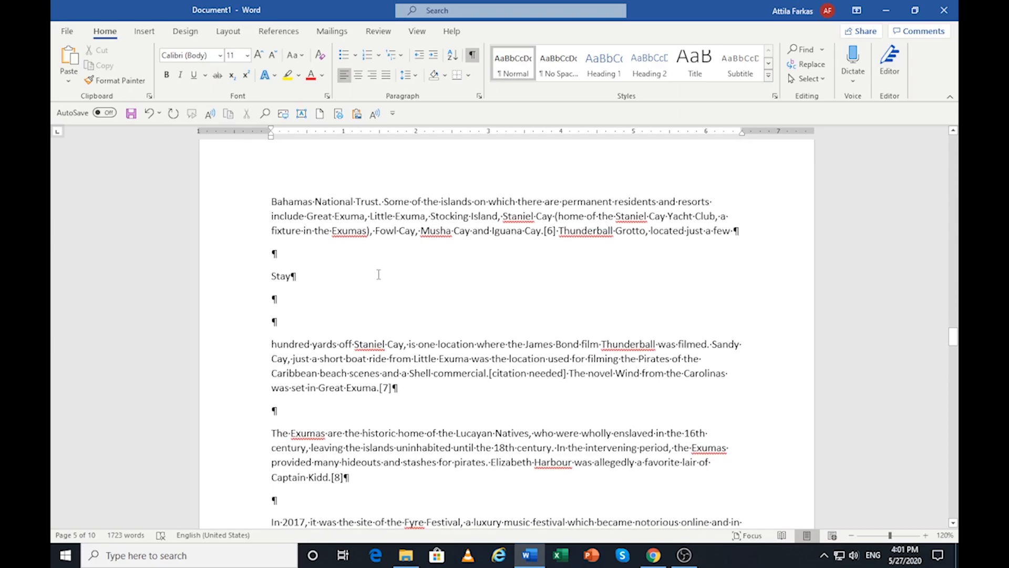
{"action": "left_click", "coordinate": [313, 276]}
{"action": "key", "text": "Tab"}
{"action": "key", "text": "Tab"}
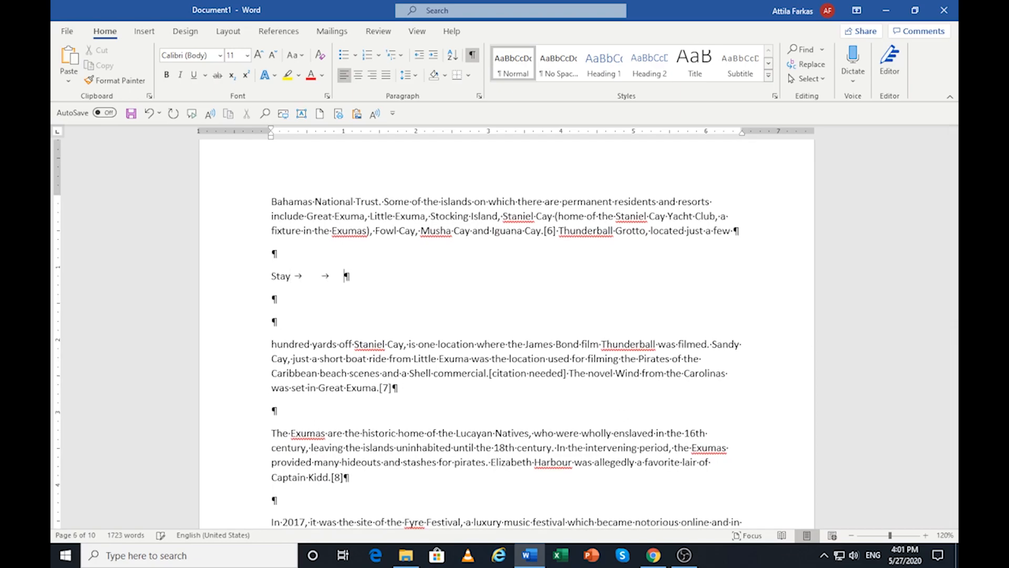
{"action": "key", "text": "ctrl+v"}
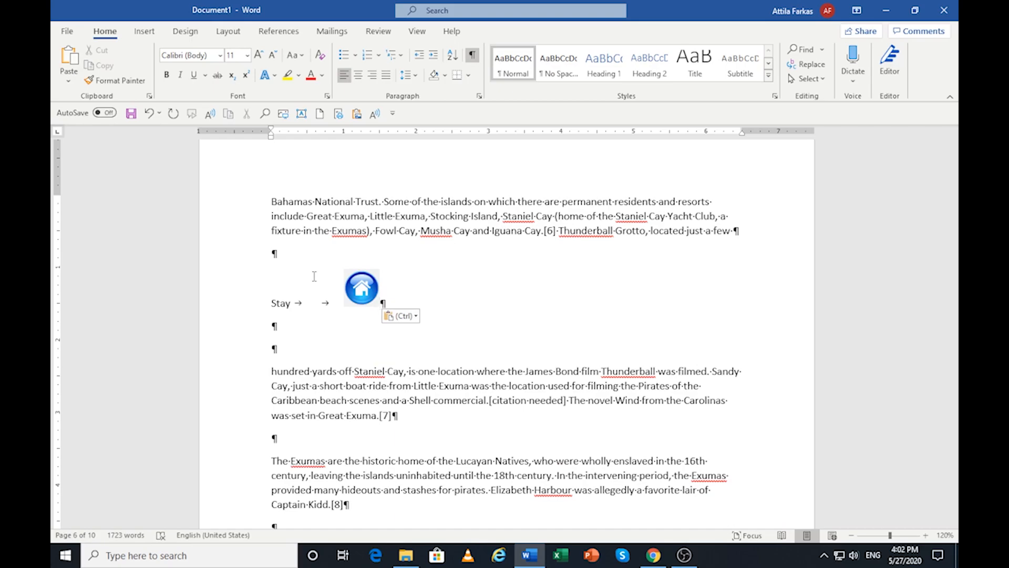
Add two tabs after the Swimming Pigs heading on page 9 and paste the linked home picture there
{"action": "scroll", "coordinate": [326, 284], "scroll_direction": "down", "scroll_amount": 10}
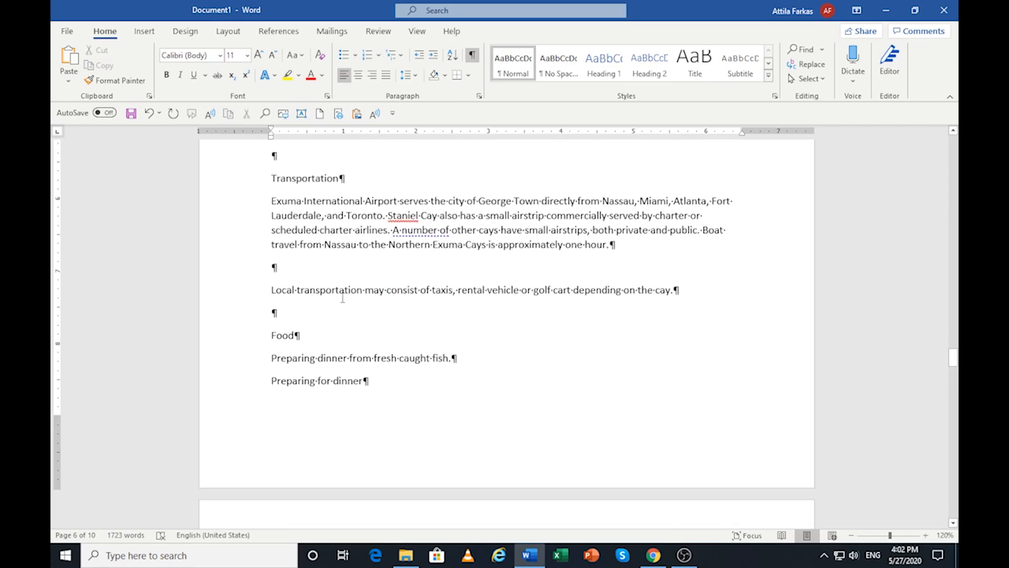
{"action": "scroll", "coordinate": [343, 297], "scroll_direction": "down", "scroll_amount": 6}
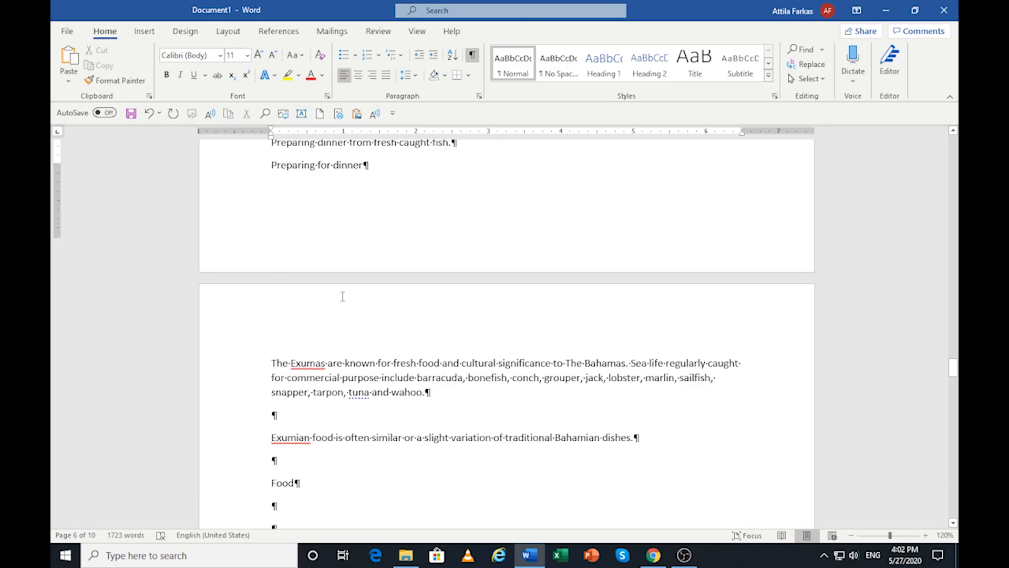
{"action": "scroll", "coordinate": [342, 297], "scroll_direction": "down", "scroll_amount": 8}
{"action": "scroll", "coordinate": [342, 295], "scroll_direction": "up", "scroll_amount": 4}
{"action": "scroll", "coordinate": [343, 284], "scroll_direction": "down", "scroll_amount": 4}
{"action": "scroll", "coordinate": [331, 291], "scroll_direction": "up", "scroll_amount": 4}
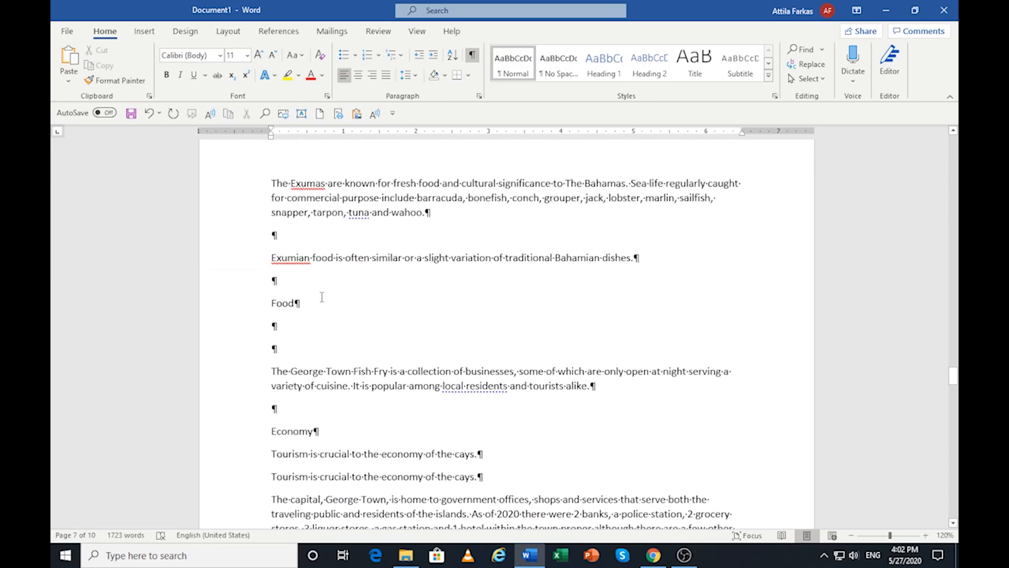
{"action": "scroll", "coordinate": [323, 294], "scroll_direction": "down", "scroll_amount": 15}
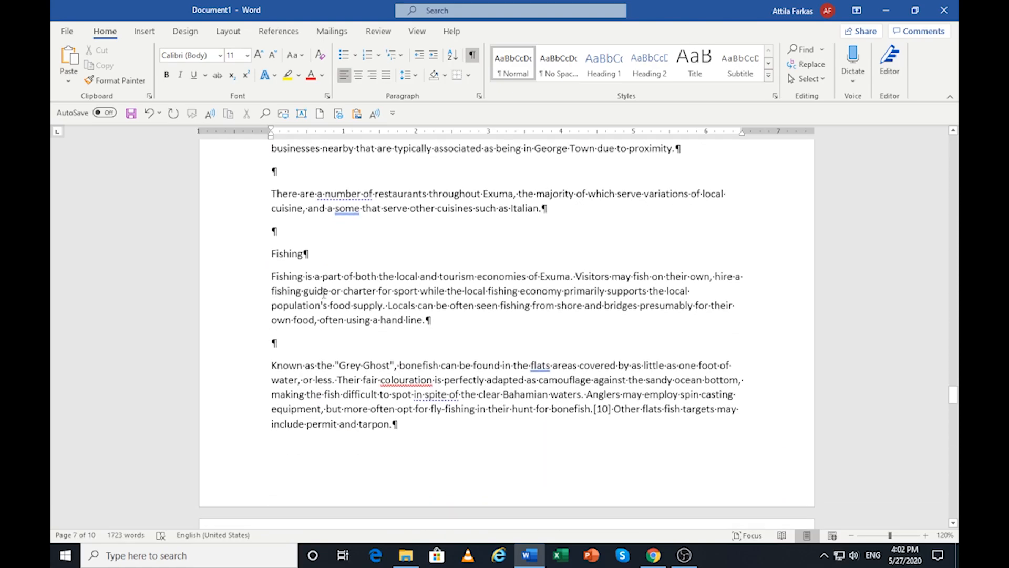
{"action": "scroll", "coordinate": [323, 293], "scroll_direction": "down", "scroll_amount": 20}
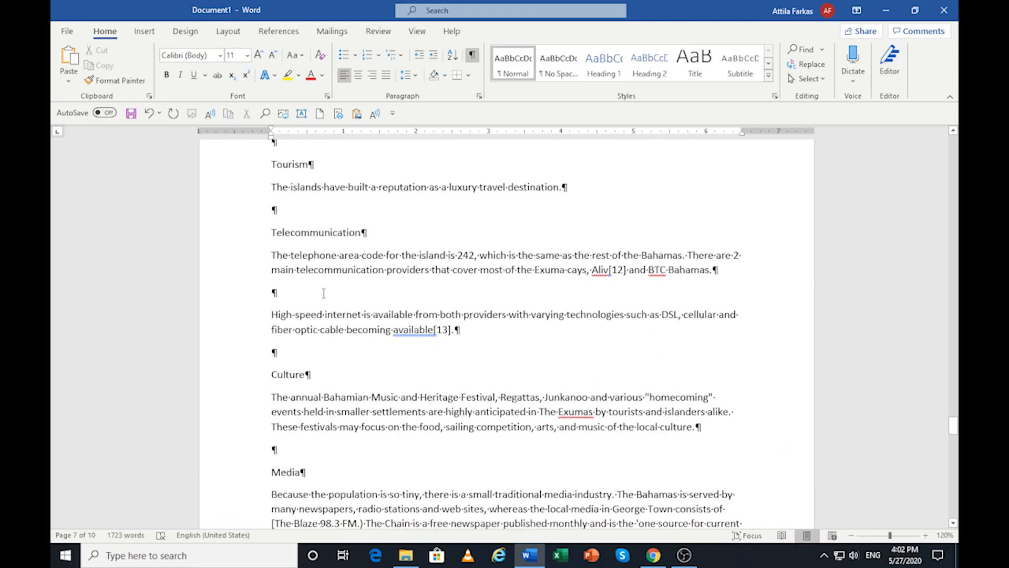
{"action": "scroll", "coordinate": [323, 293], "scroll_direction": "down", "scroll_amount": 9}
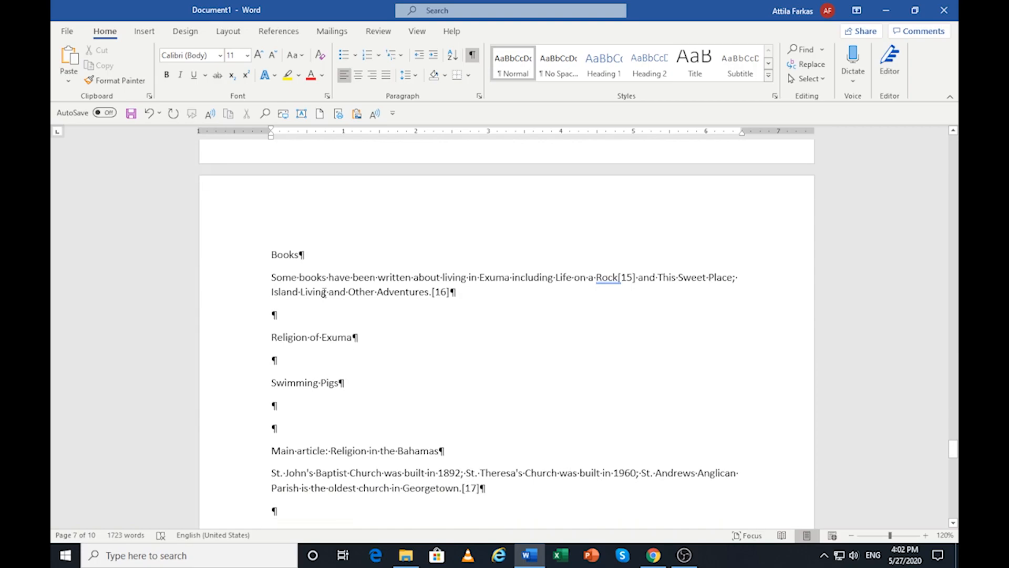
{"action": "scroll", "coordinate": [333, 255], "scroll_direction": "down", "scroll_amount": 3}
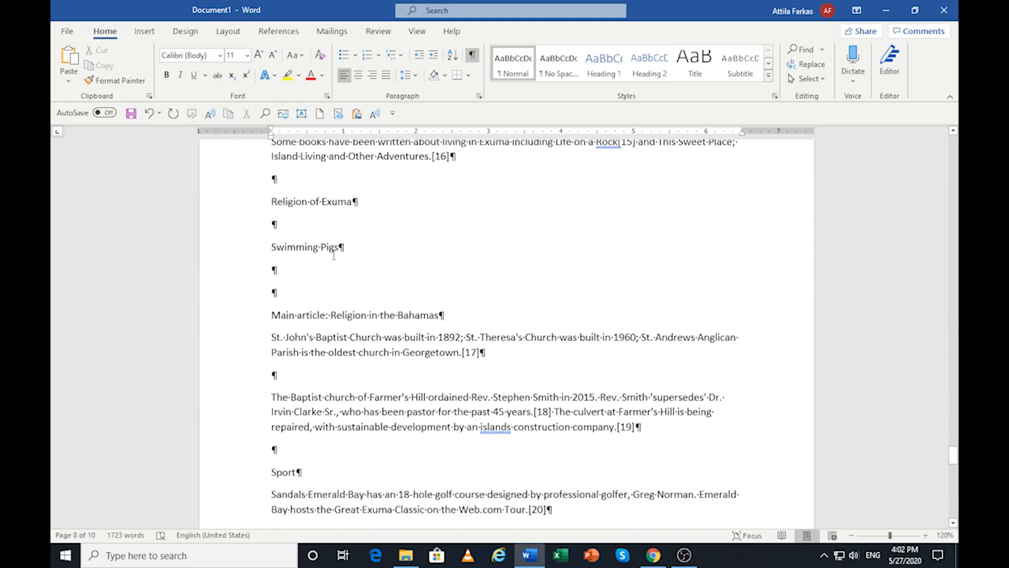
{"action": "left_click", "coordinate": [361, 239]}
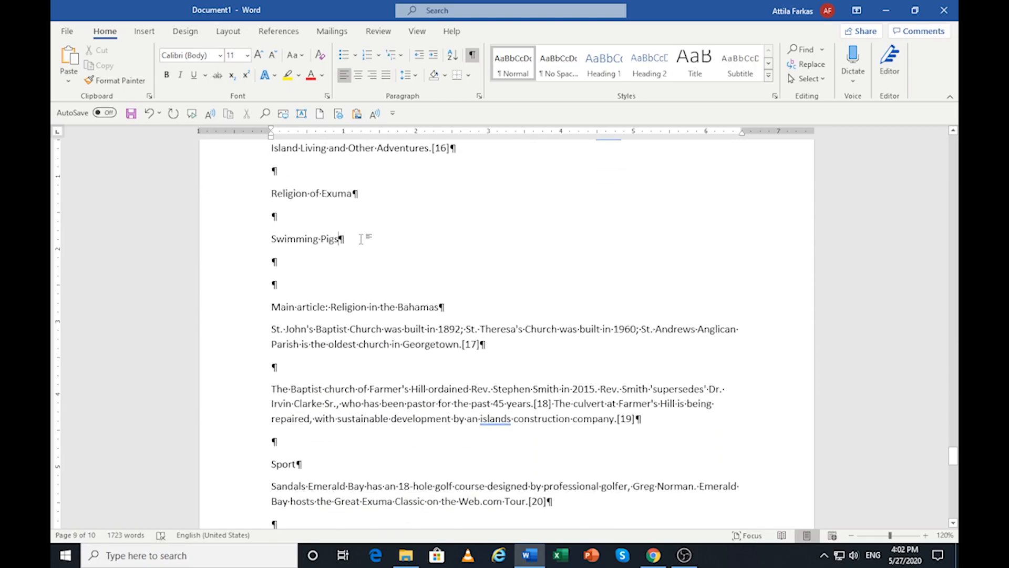
{"action": "key", "text": "Tab"}
{"action": "key", "text": "Tab"}
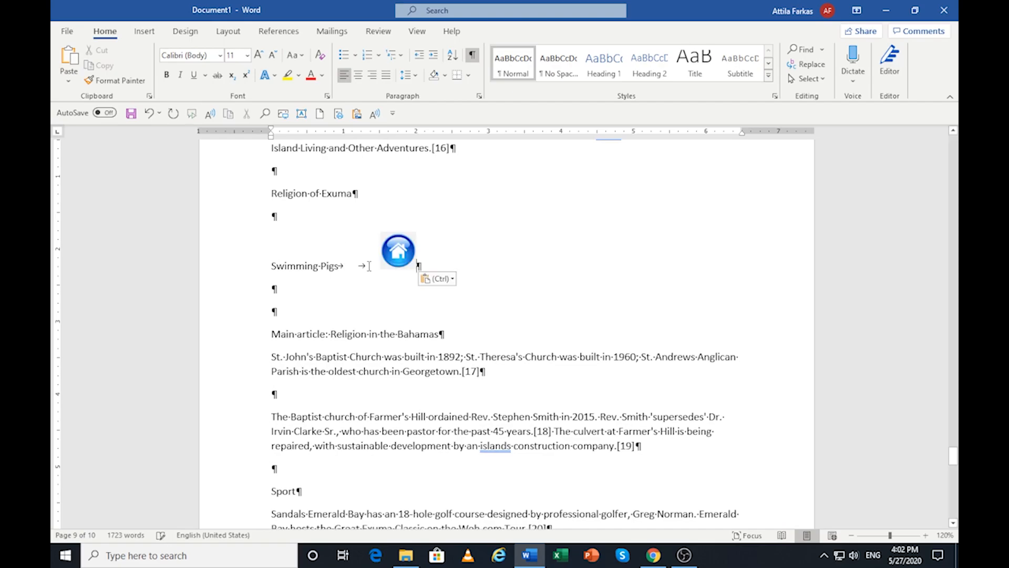
Add two tabs after the Contact heading on page 10 and paste the linked home picture there
{"action": "scroll", "coordinate": [370, 268], "scroll_direction": "down", "scroll_amount": 10}
{"action": "scroll", "coordinate": [370, 268], "scroll_direction": "down", "scroll_amount": 13}
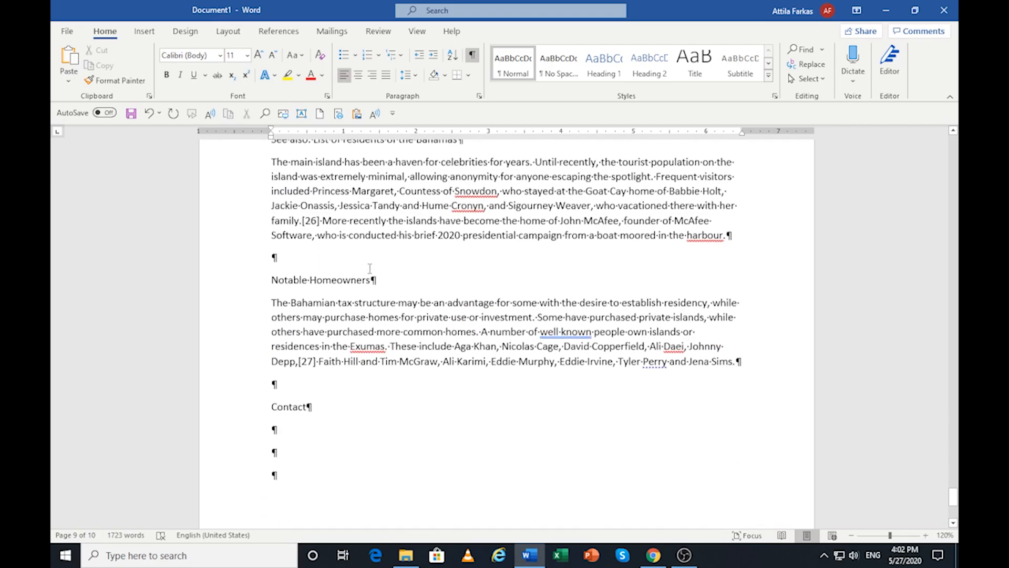
{"action": "left_click", "coordinate": [342, 227]}
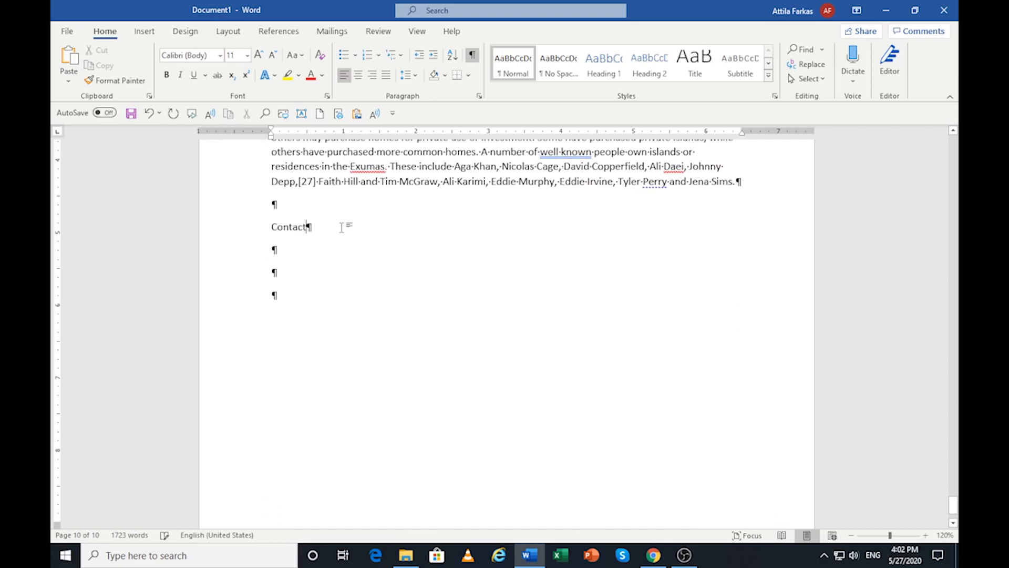
{"action": "key", "text": "Tab"}
{"action": "key", "text": "Tab"}
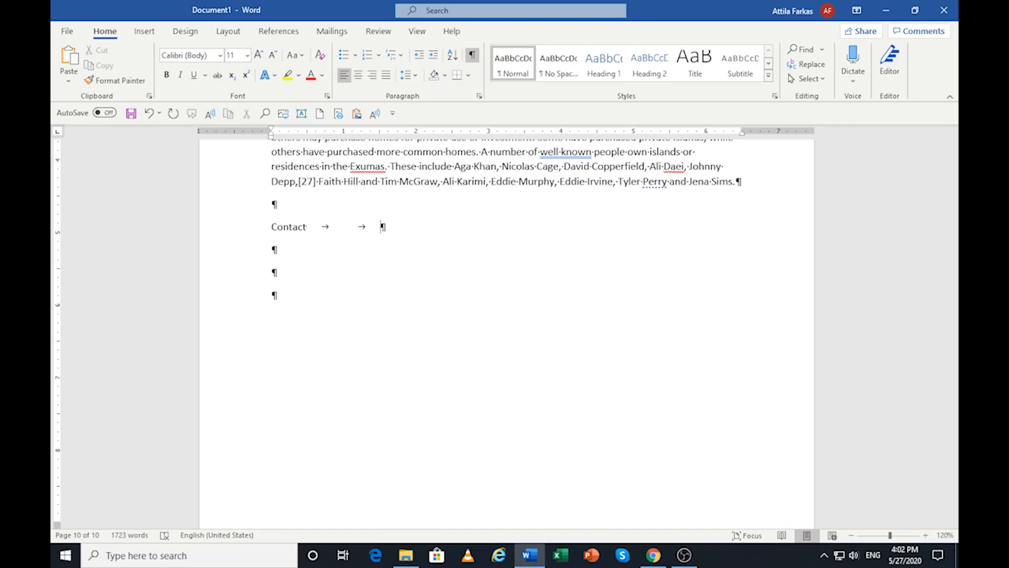
{"action": "key", "text": "ctrl+v"}
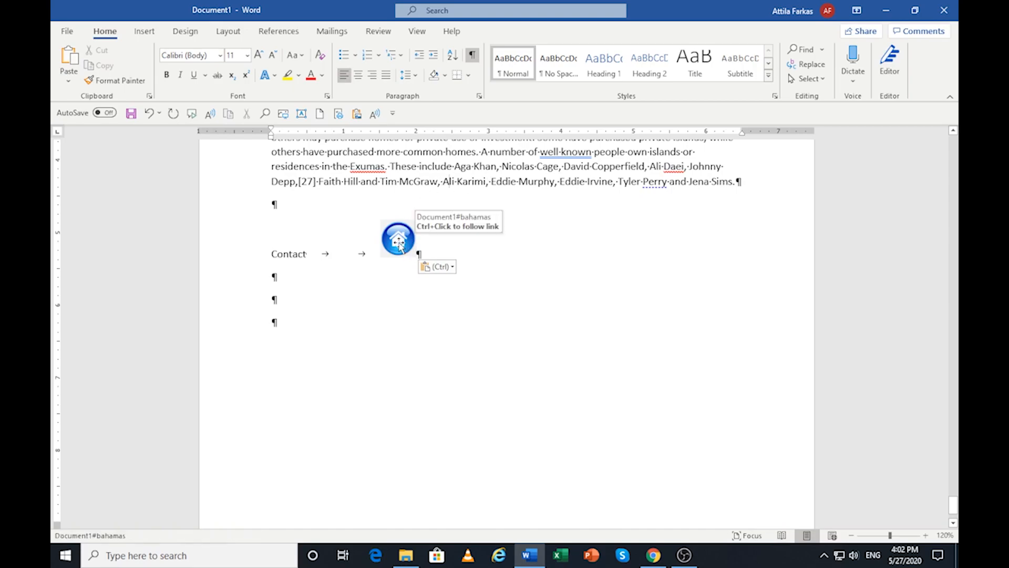
Follow the link of the home picture beside the Contact heading and look over the navigation table and pictures on page 1
{"action": "left_click", "coordinate": [321, 254]}
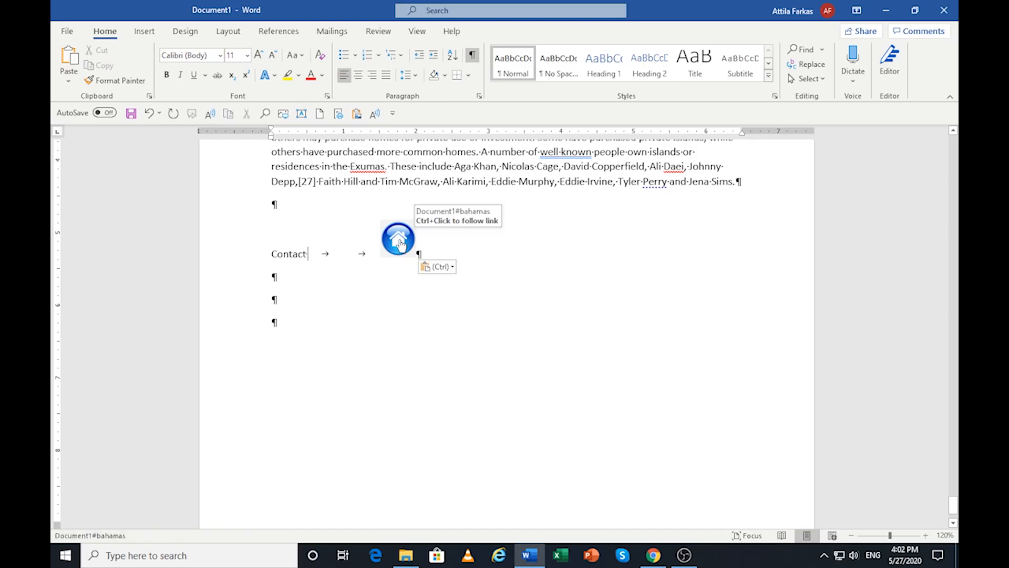
{"action": "left_click", "coordinate": [400, 243], "text": "ctrl"}
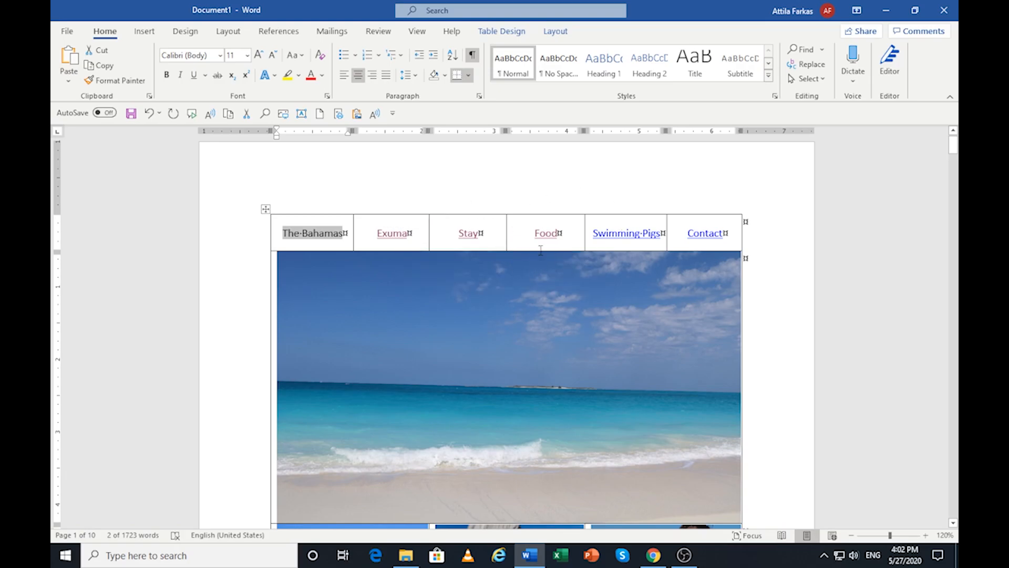
{"action": "scroll", "coordinate": [407, 234], "scroll_direction": "down", "scroll_amount": 3}
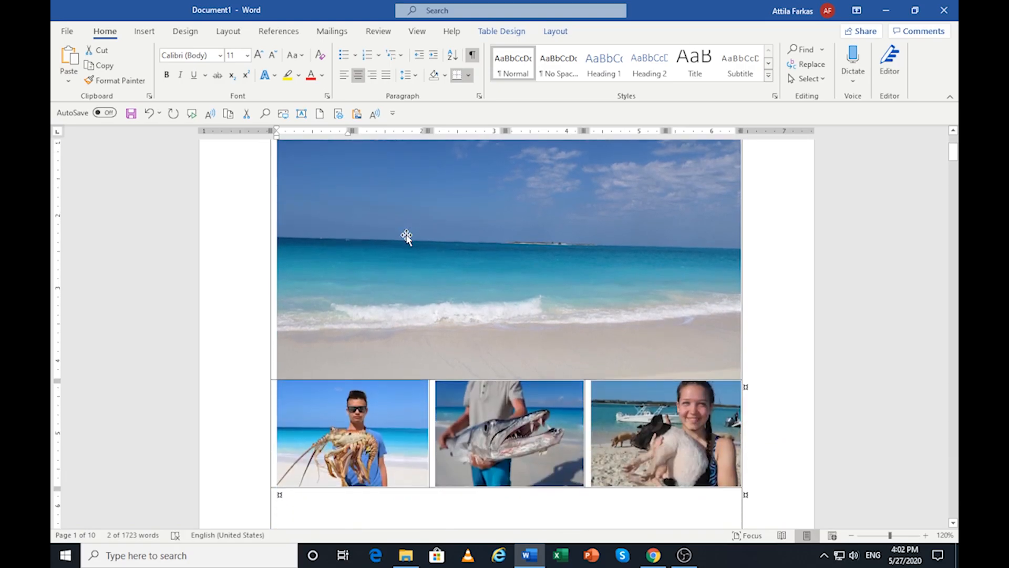
{"action": "left_click_drag", "start_coordinate": [955, 153], "coordinate": [943, 125]}
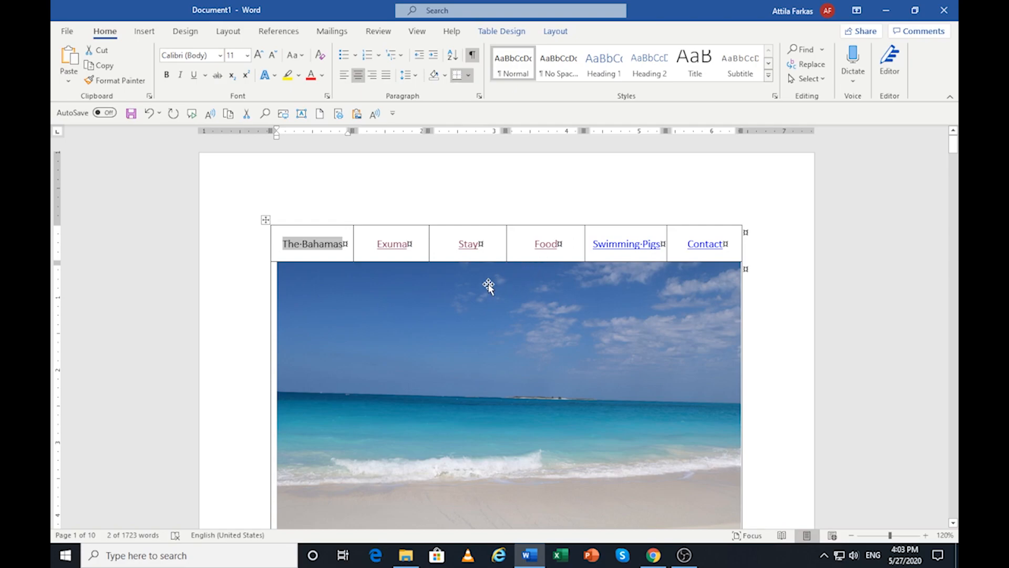
Switch to Chrome and copy the swimming pigs video's description in YouTube Studio, from its beginning through the copyright line
{"action": "scroll", "coordinate": [487, 285], "scroll_direction": "down", "scroll_amount": 10}
{"action": "left_click", "coordinate": [293, 295]}
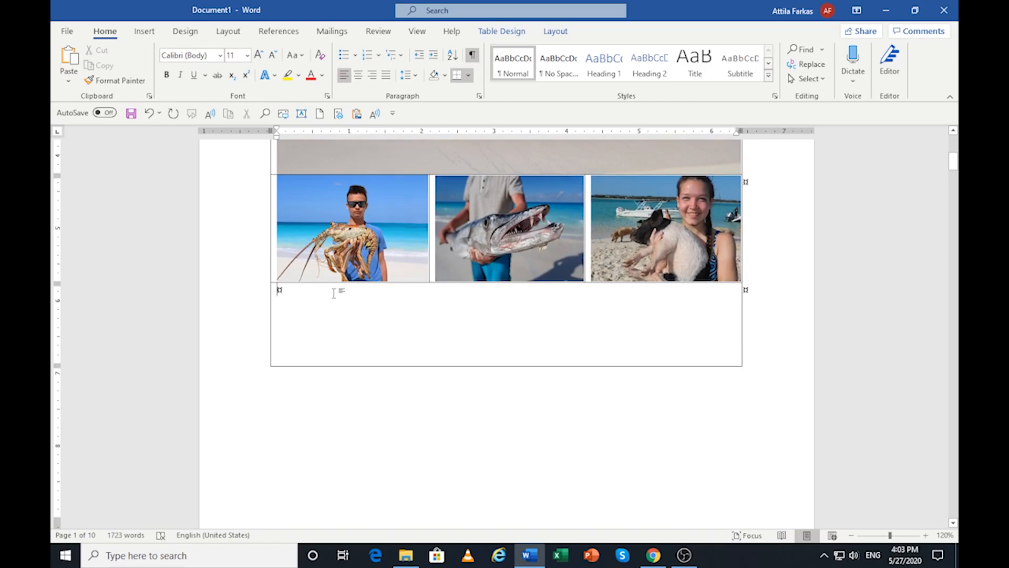
{"action": "left_click", "coordinate": [654, 558]}
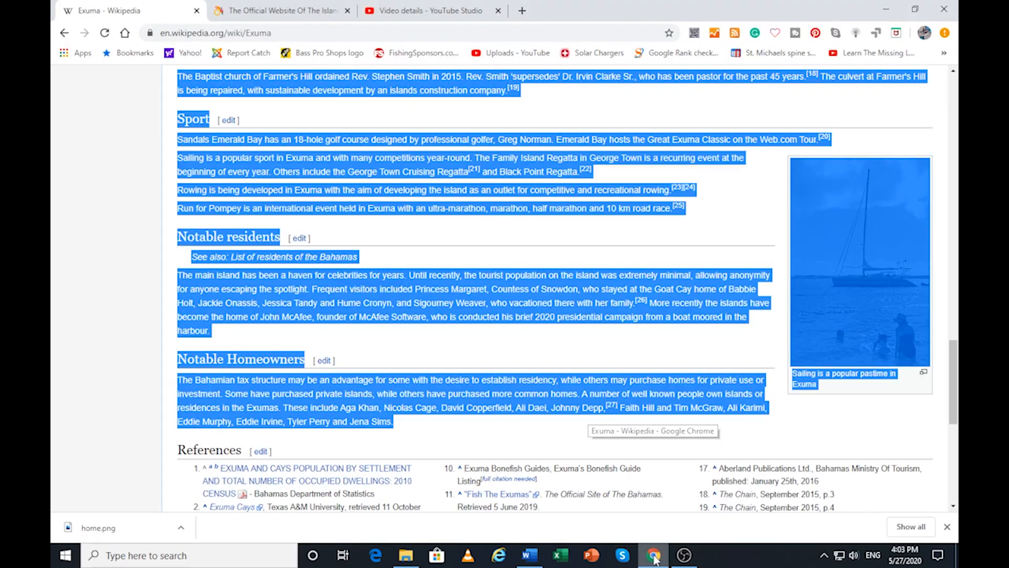
{"action": "left_click", "coordinate": [424, 11]}
{"action": "left_click", "coordinate": [318, 316]}
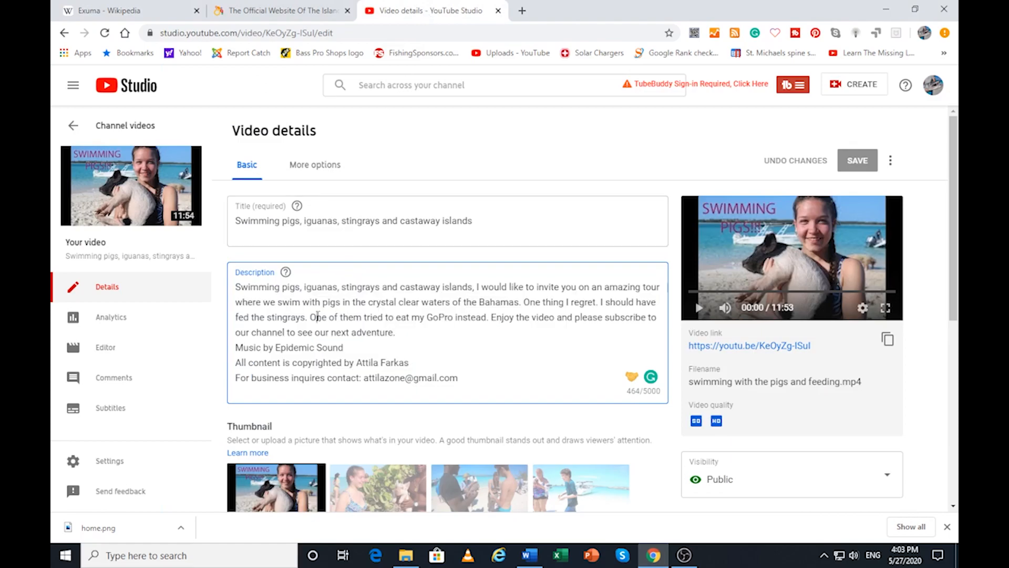
{"action": "left_click_drag", "start_coordinate": [413, 364], "coordinate": [229, 302]}
{"action": "key", "text": "ctrl+c"}
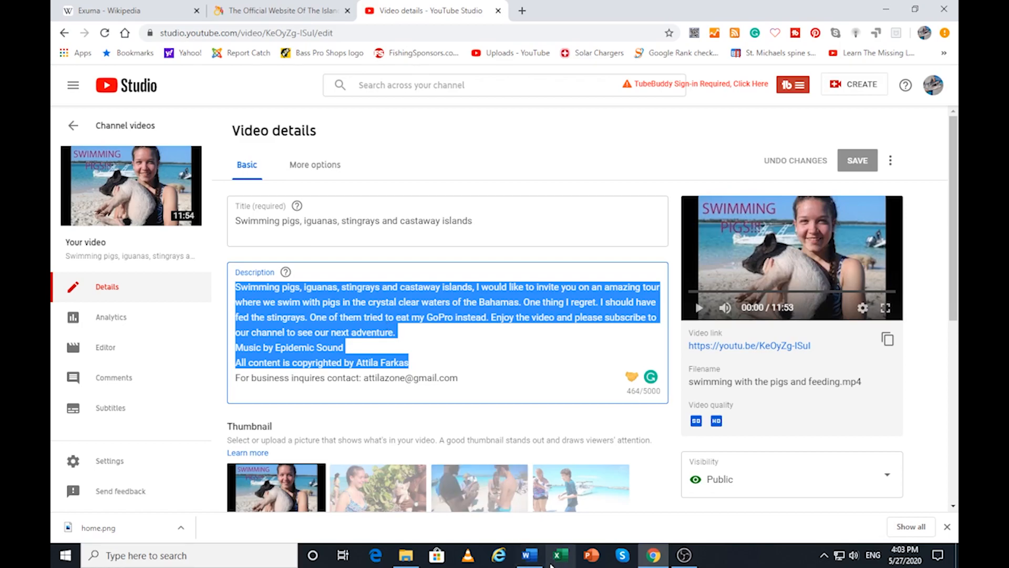
Return to Word and paste the video description as text only into the empty cell below the three pictures on page 1
{"action": "left_click", "coordinate": [528, 554]}
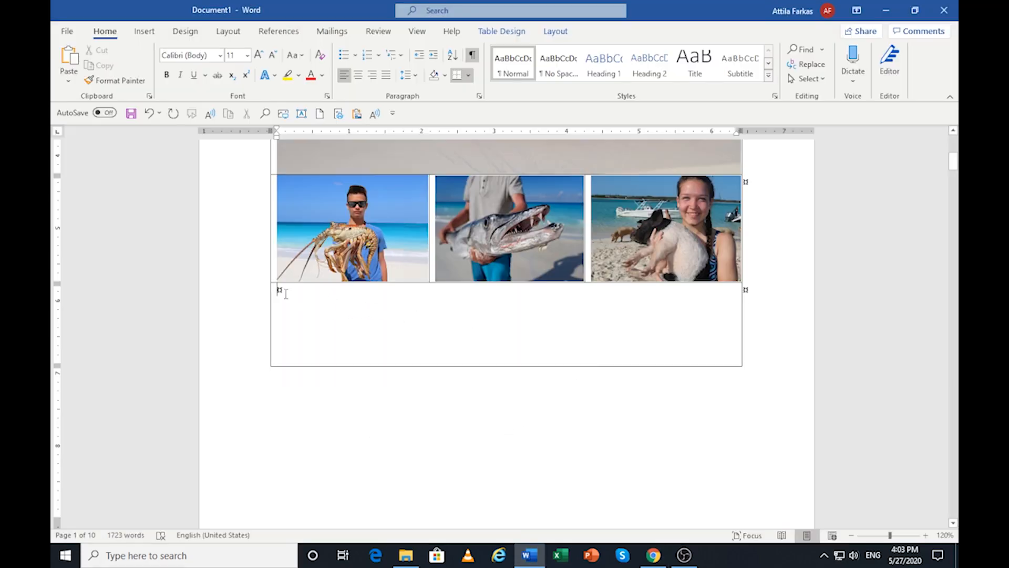
{"action": "key", "text": "ctrl+v"}
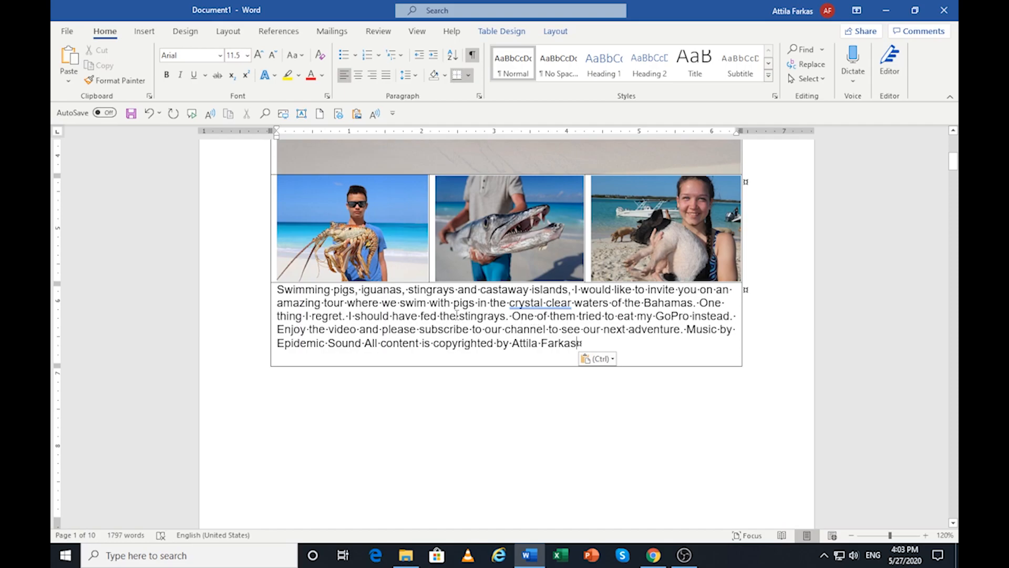
{"action": "scroll", "coordinate": [457, 317], "scroll_direction": "up", "scroll_amount": 1}
{"action": "scroll", "coordinate": [456, 316], "scroll_direction": "up", "scroll_amount": 10}
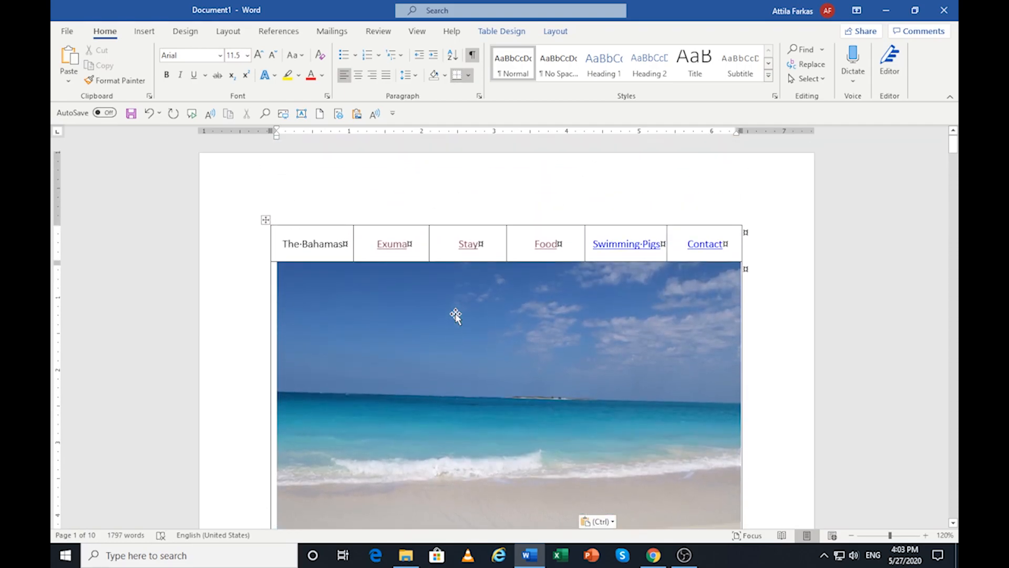
{"action": "scroll", "coordinate": [455, 316], "scroll_direction": "down", "scroll_amount": 8}
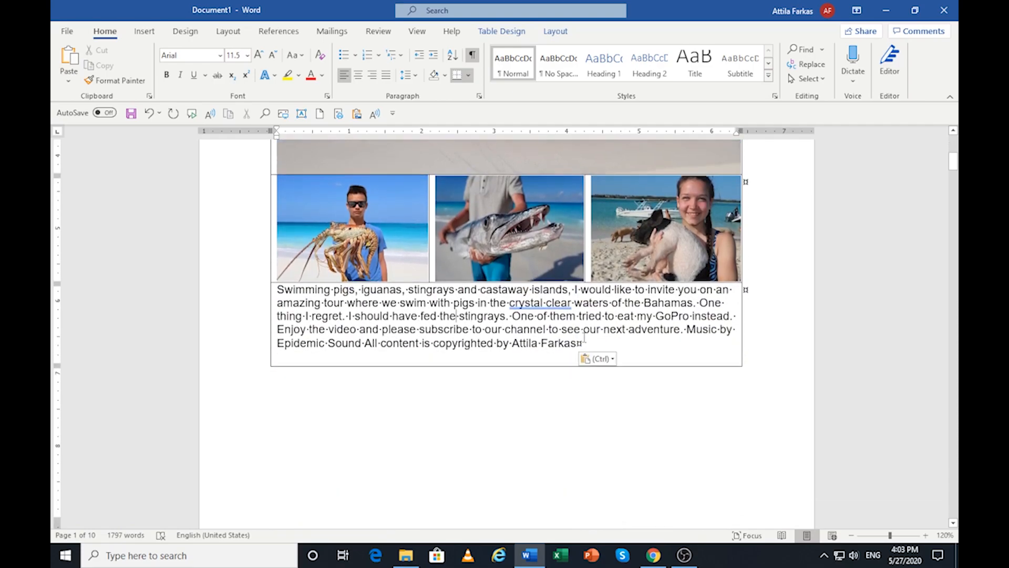
{"action": "left_click", "coordinate": [613, 360]}
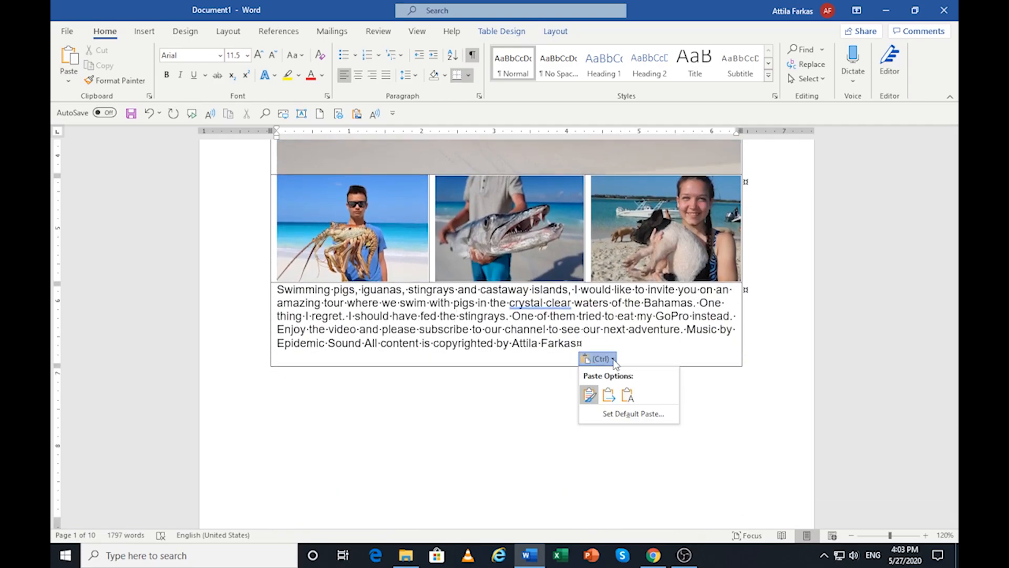
{"action": "left_click", "coordinate": [627, 396]}
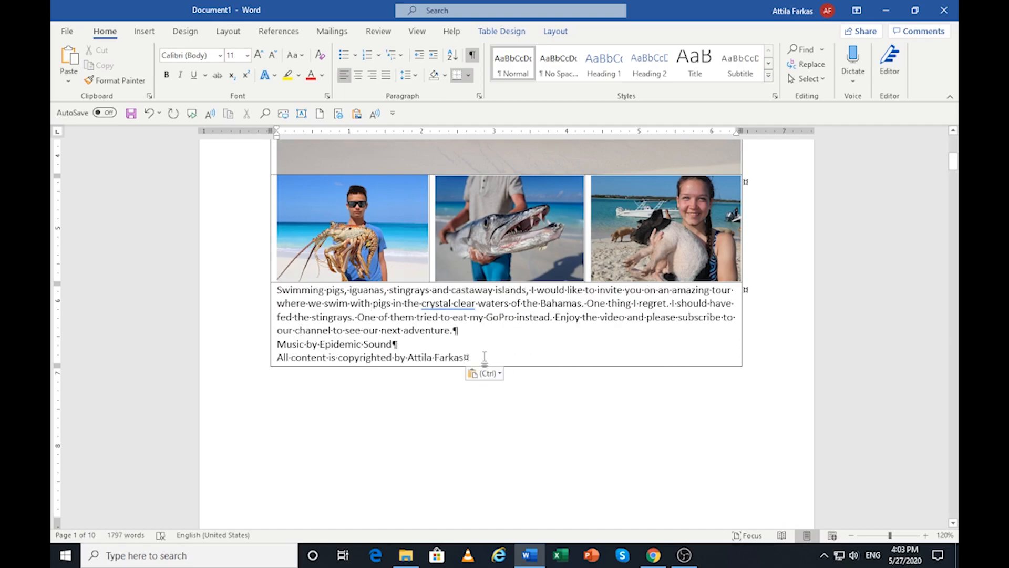
{"action": "left_click", "coordinate": [414, 317]}
{"action": "scroll", "coordinate": [394, 314], "scroll_direction": "up", "scroll_amount": 5}
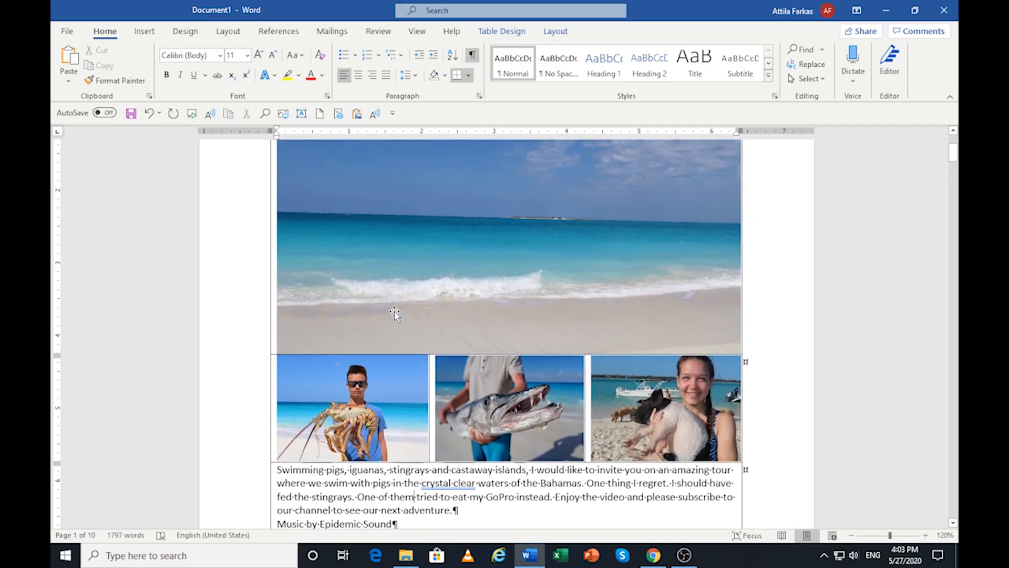
{"action": "scroll", "coordinate": [395, 313], "scroll_direction": "up", "scroll_amount": 3}
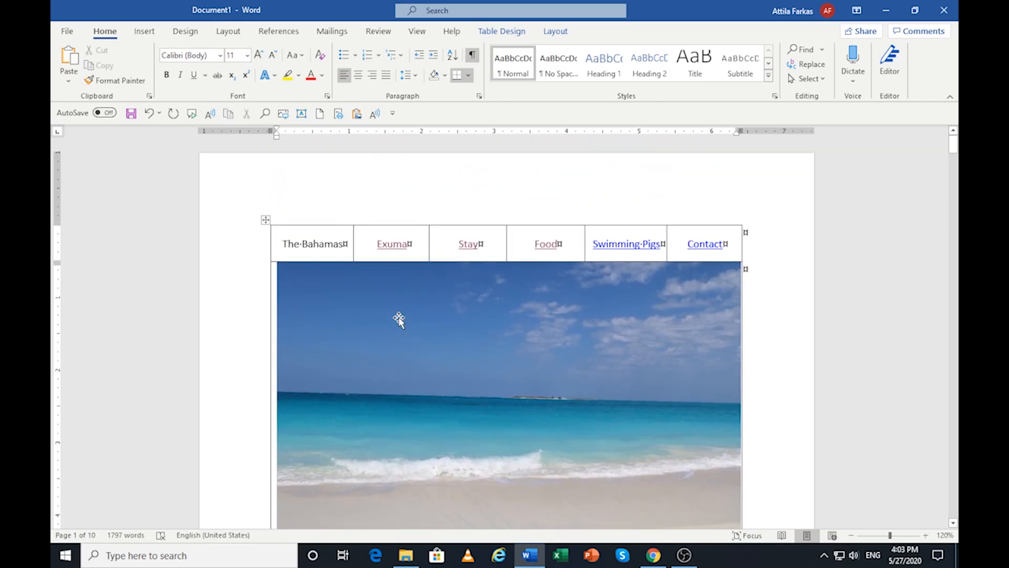
Copy the swimming pigs video's link from YouTube Studio in Chrome and paste it into the first cell of the table's last row on page 2
{"action": "scroll", "coordinate": [399, 319], "scroll_direction": "down", "scroll_amount": 12}
{"action": "scroll", "coordinate": [401, 319], "scroll_direction": "down", "scroll_amount": 10}
{"action": "key", "text": "ctrl+v"}
{"action": "scroll", "coordinate": [403, 322], "scroll_direction": "down", "scroll_amount": 8}
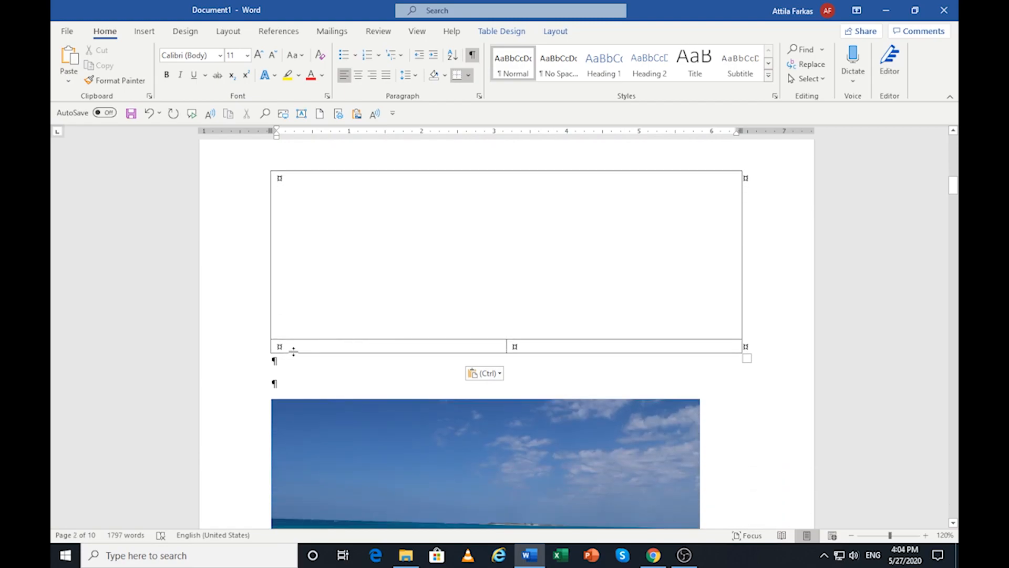
{"action": "left_click", "coordinate": [291, 345]}
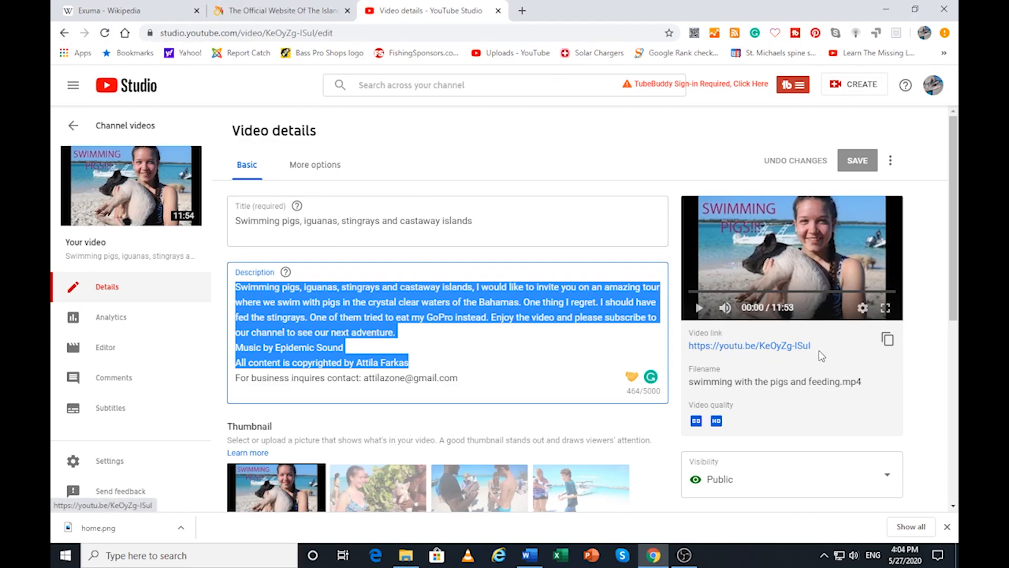
{"action": "left_click", "coordinate": [887, 341]}
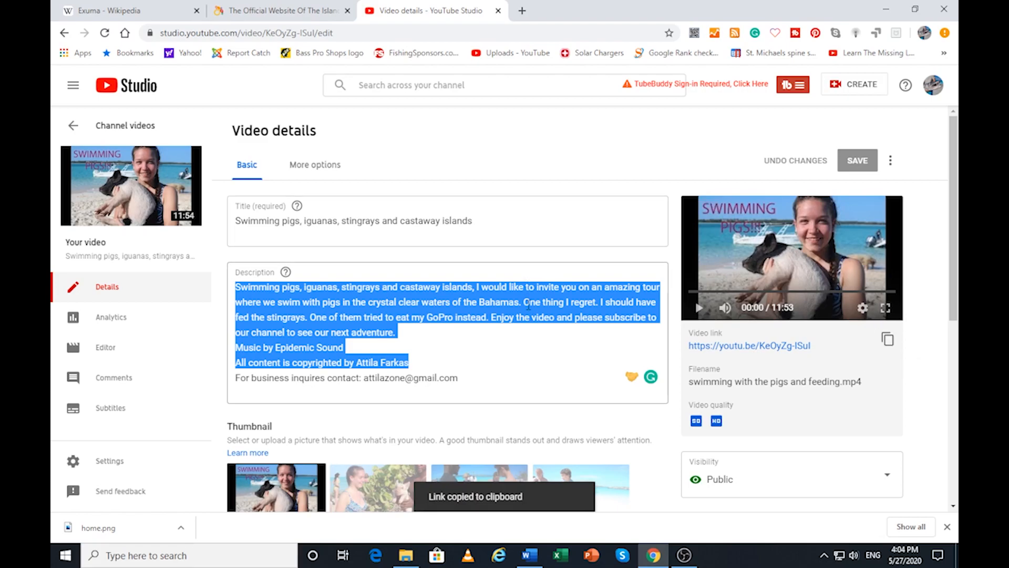
{"action": "left_click", "coordinate": [533, 563]}
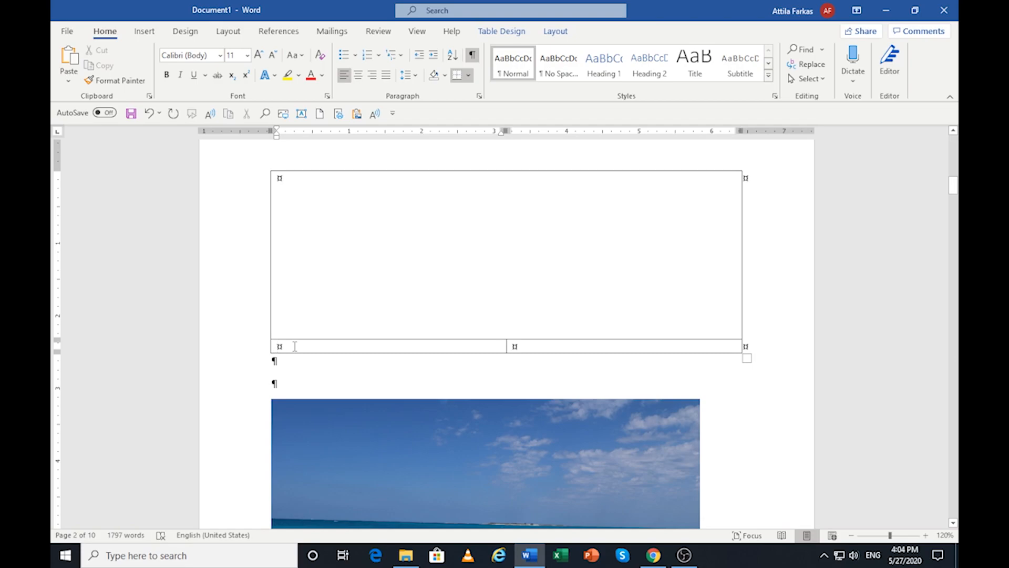
{"action": "key", "text": "ctrl+v"}
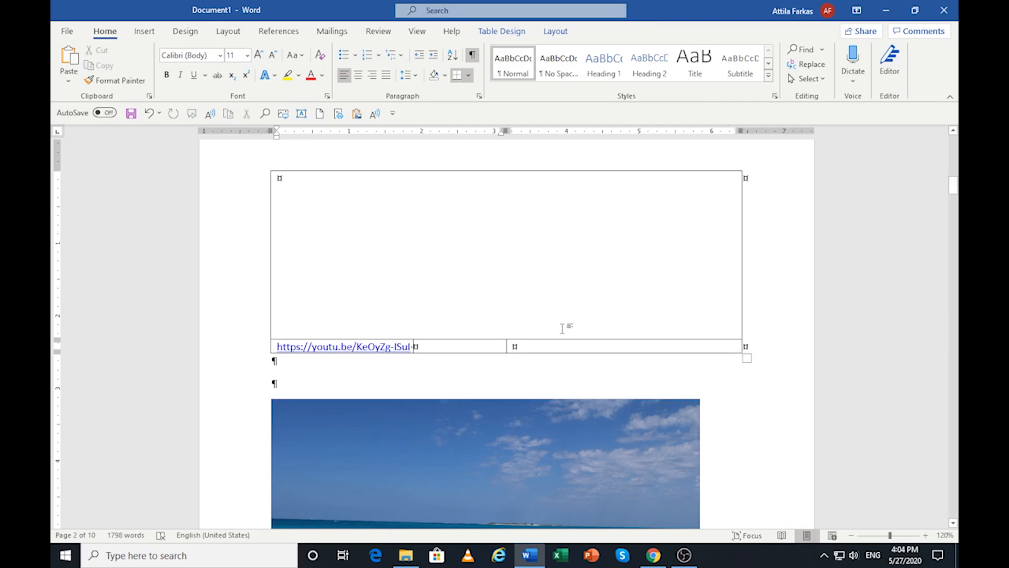
Save the document as The Bahamas.docx in the 2020 Microsoft Word folder on drive C
{"action": "left_click", "coordinate": [131, 114]}
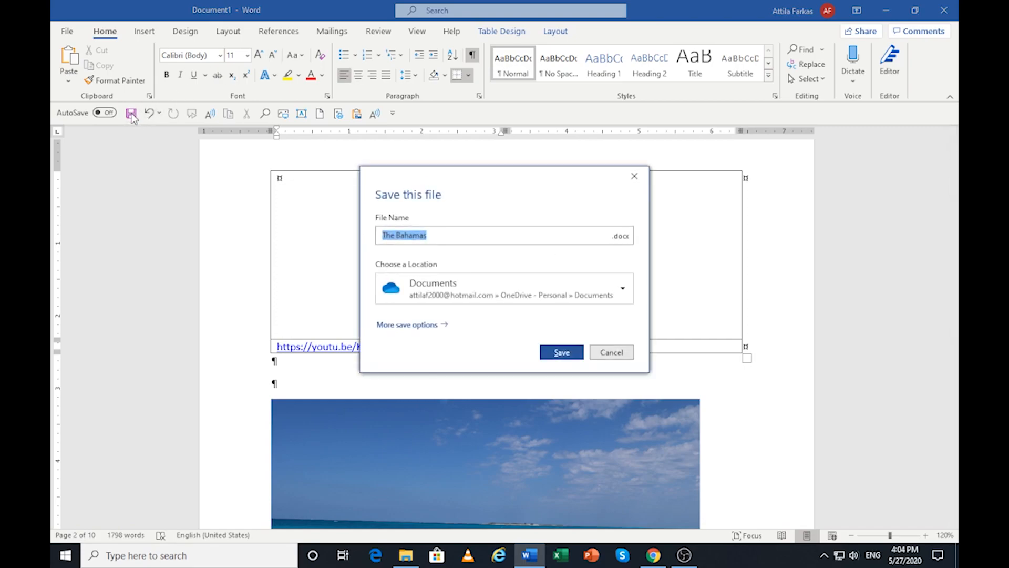
{"action": "left_click", "coordinate": [413, 326]}
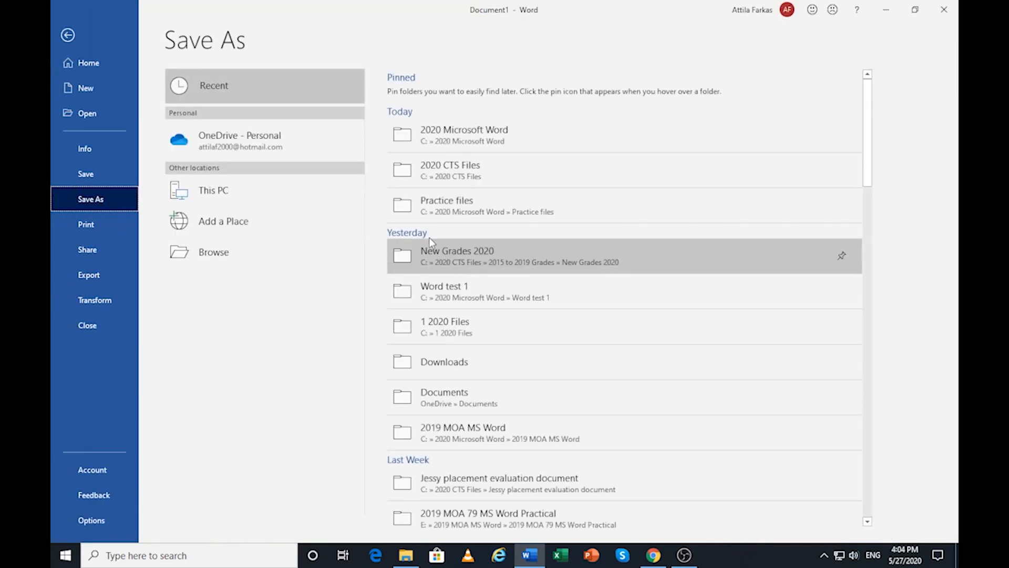
{"action": "left_click", "coordinate": [207, 252]}
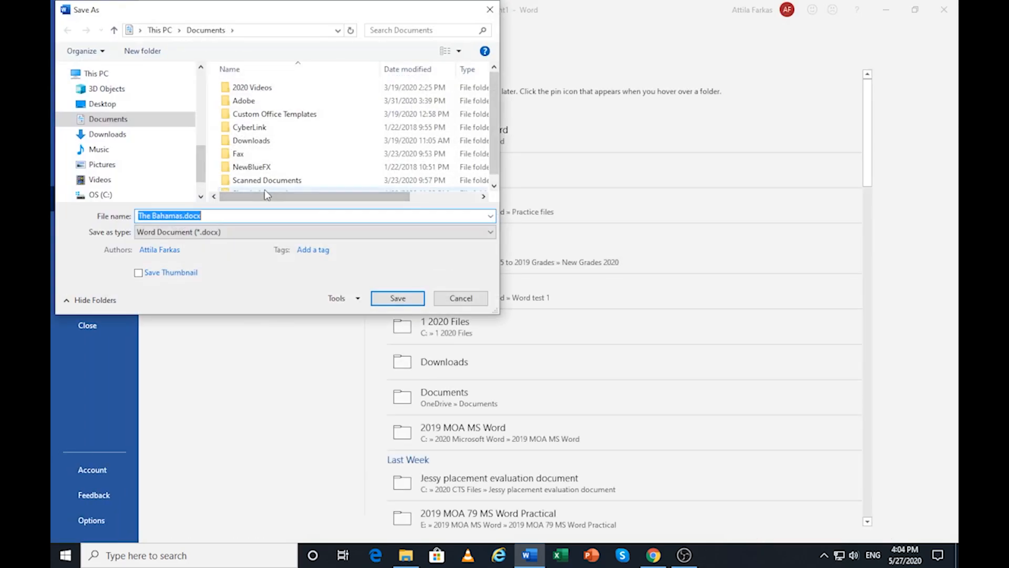
{"action": "left_click", "coordinate": [67, 195]}
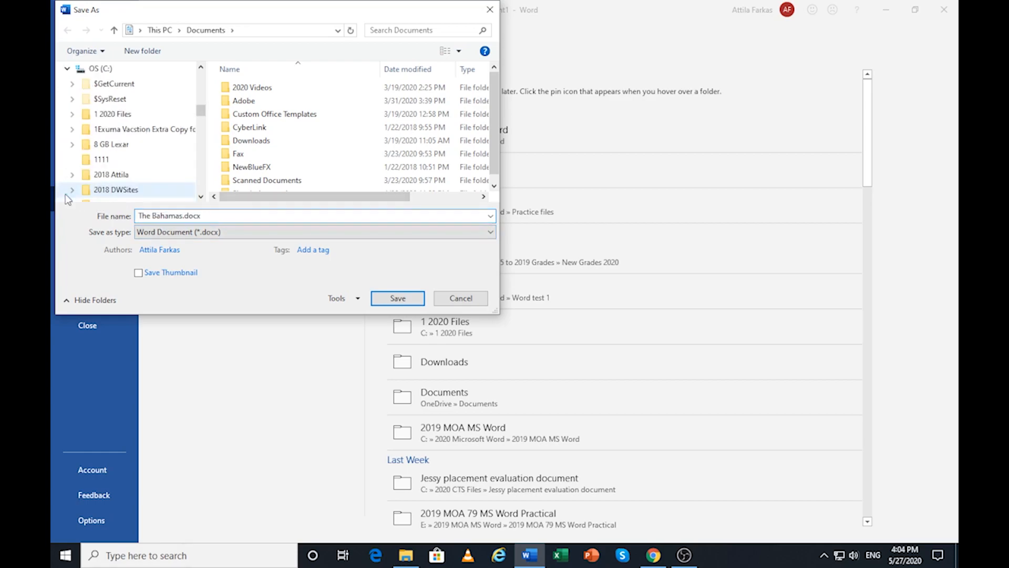
{"action": "scroll", "coordinate": [158, 176], "scroll_direction": "down", "scroll_amount": 2}
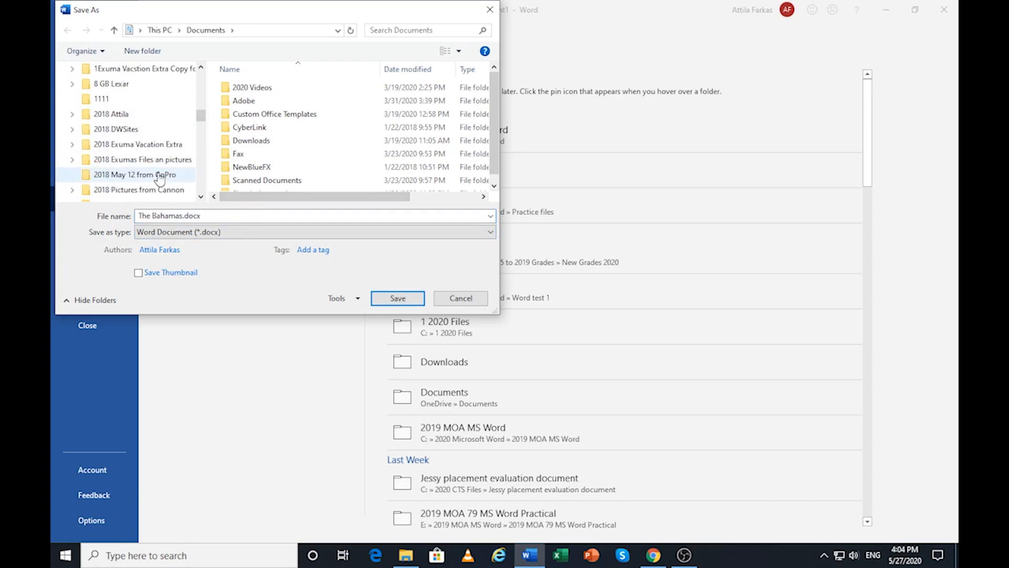
{"action": "scroll", "coordinate": [159, 177], "scroll_direction": "down", "scroll_amount": 1}
{"action": "scroll", "coordinate": [159, 177], "scroll_direction": "down", "scroll_amount": 1}
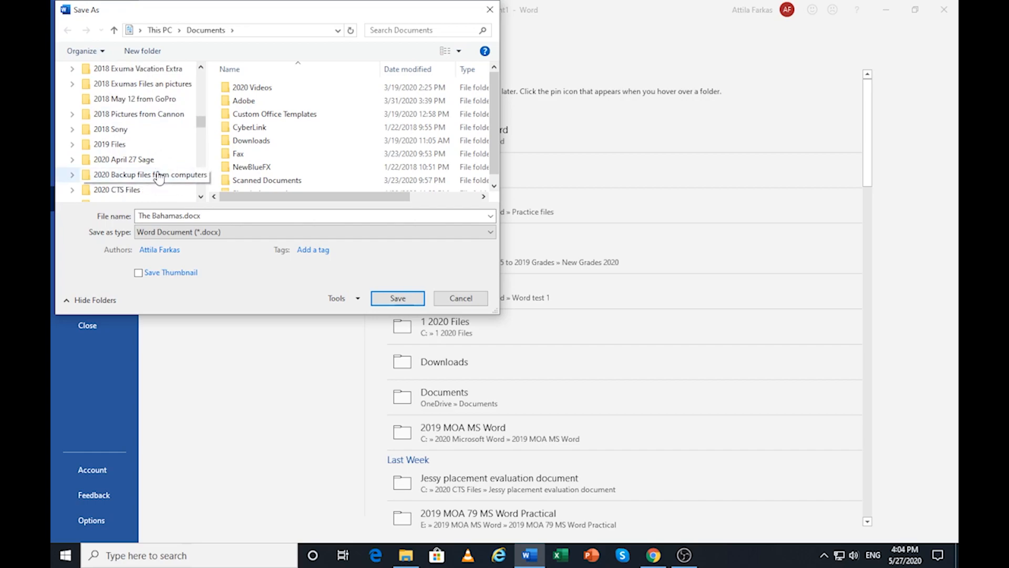
{"action": "scroll", "coordinate": [171, 157], "scroll_direction": "down", "scroll_amount": 2}
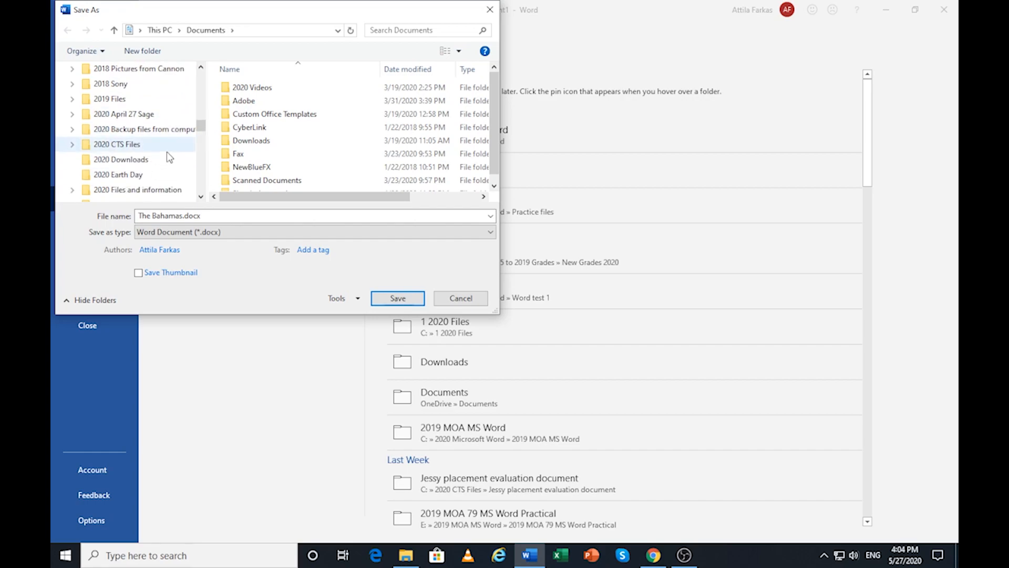
{"action": "scroll", "coordinate": [169, 157], "scroll_direction": "down", "scroll_amount": 1}
{"action": "scroll", "coordinate": [169, 157], "scroll_direction": "down", "scroll_amount": 1}
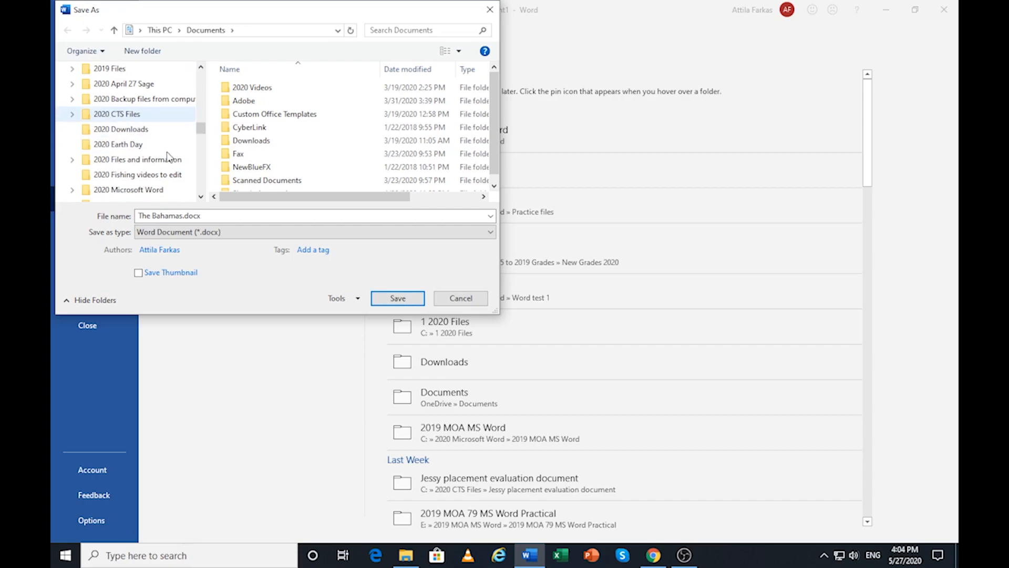
{"action": "left_click", "coordinate": [84, 191]}
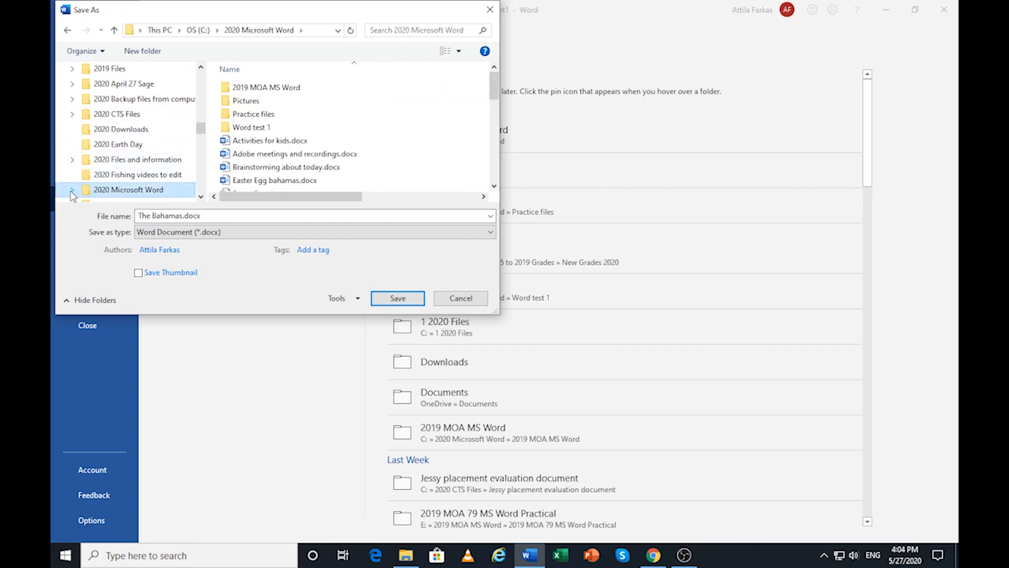
{"action": "left_click", "coordinate": [73, 192]}
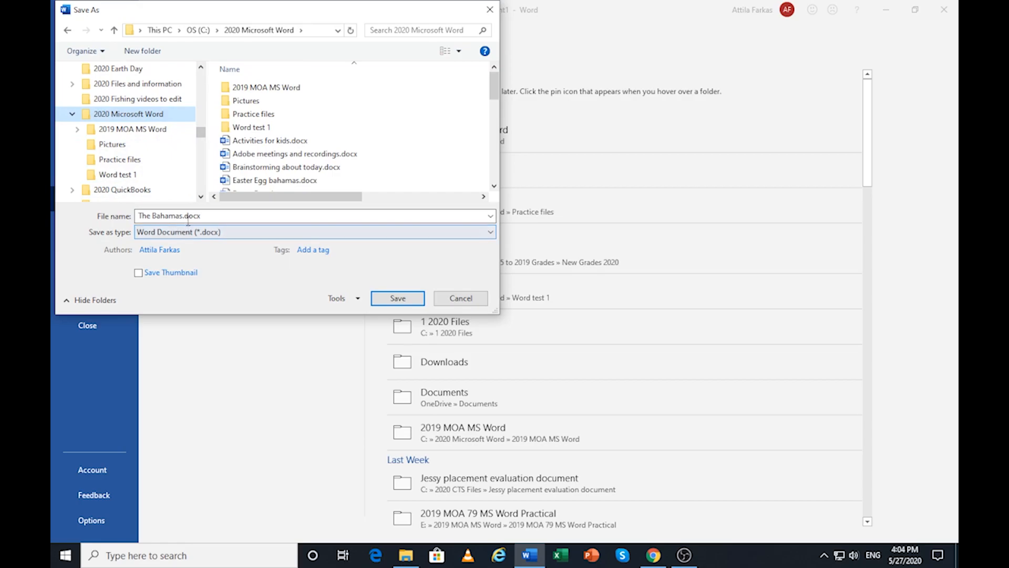
{"action": "left_click", "coordinate": [398, 301]}
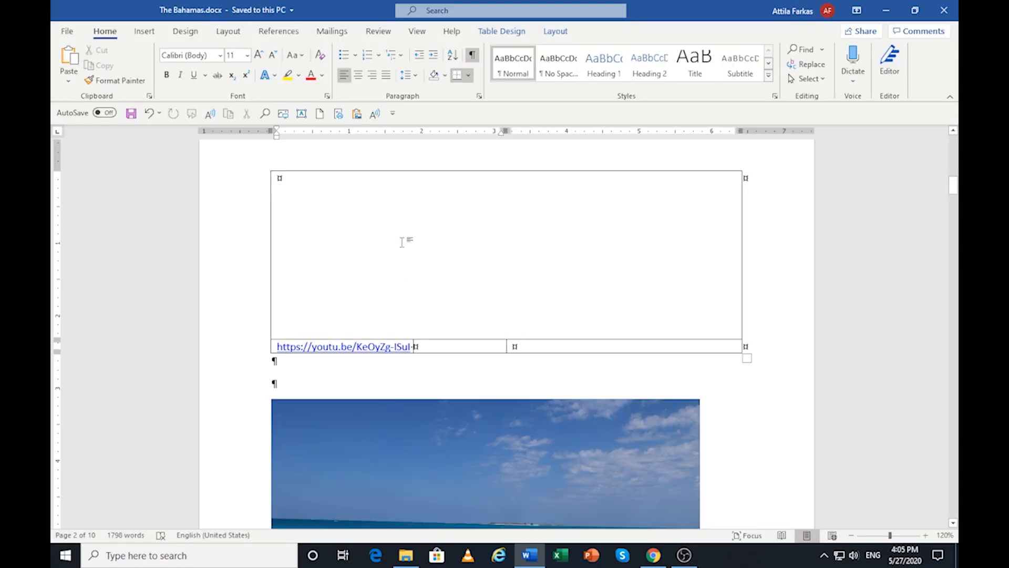
Save a copy of the document as The Bahamas Web.docx in the same 2020 Microsoft Word folder
{"action": "scroll", "coordinate": [402, 242], "scroll_direction": "up", "scroll_amount": 10}
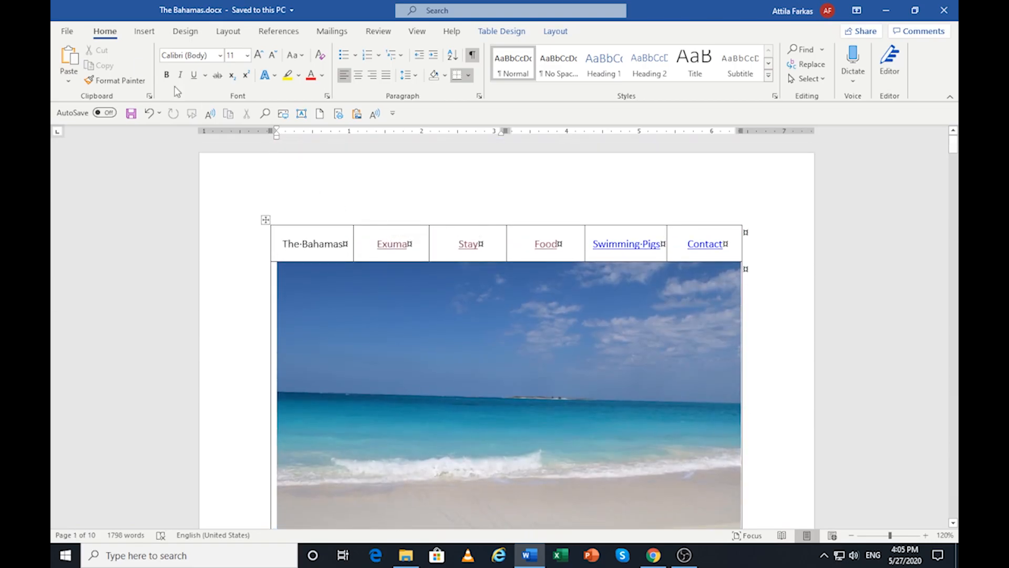
{"action": "left_click", "coordinate": [66, 33]}
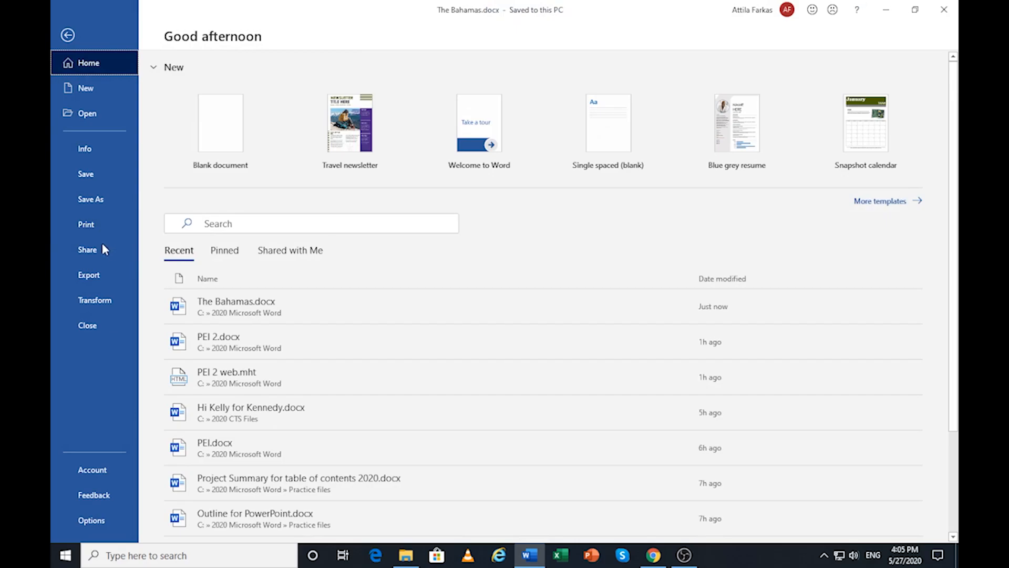
{"action": "left_click", "coordinate": [100, 200]}
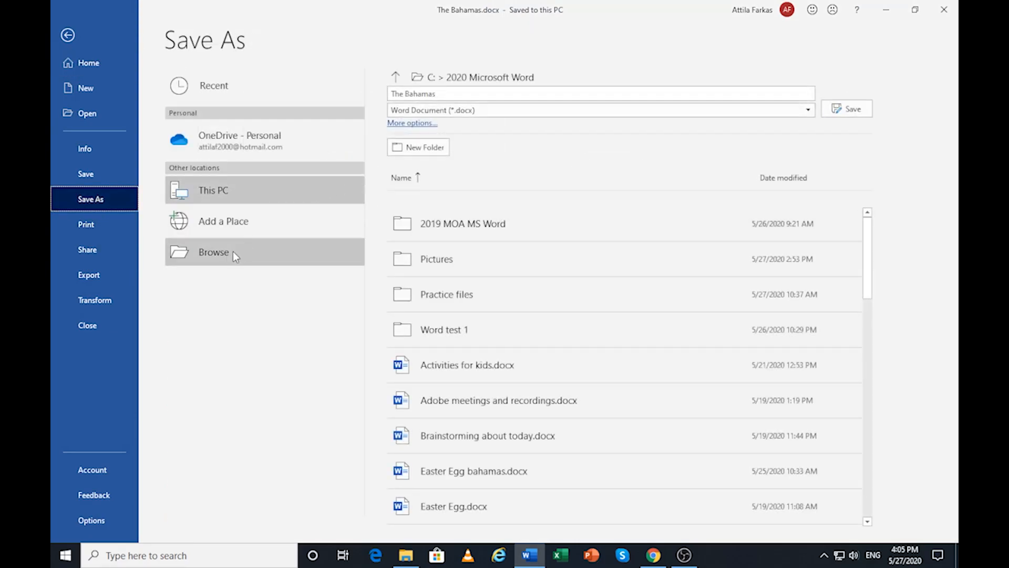
{"action": "left_click", "coordinate": [260, 246]}
{"action": "left_click", "coordinate": [251, 214]}
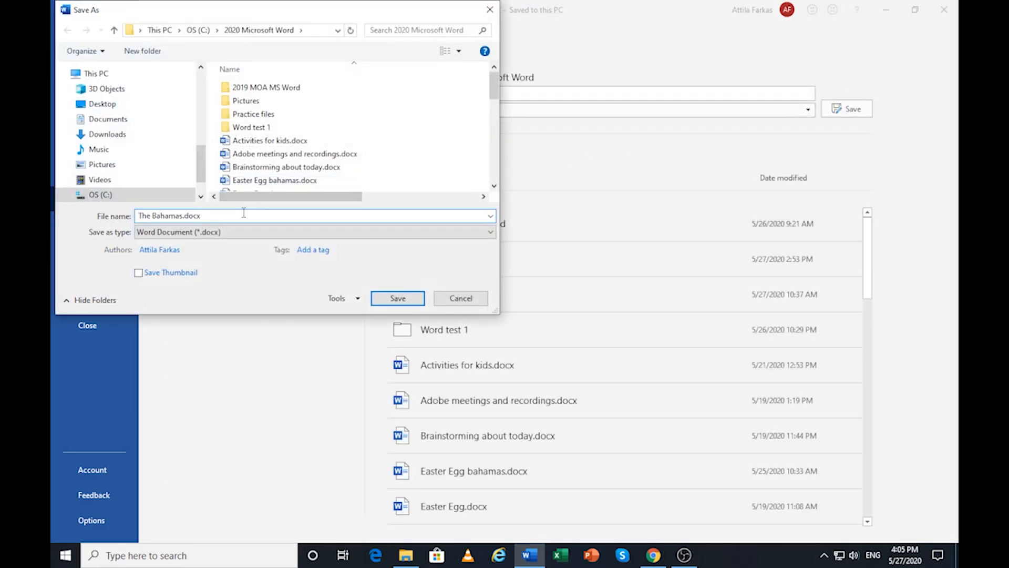
{"action": "left_click", "coordinate": [182, 216]}
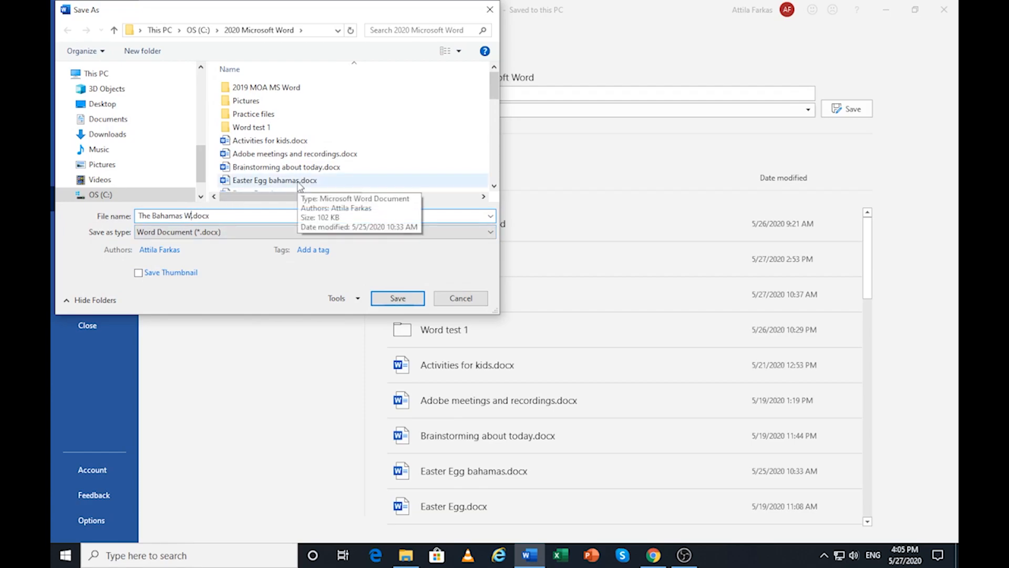
{"action": "type", "text": "Wo"}
{"action": "type", "text": "b"}
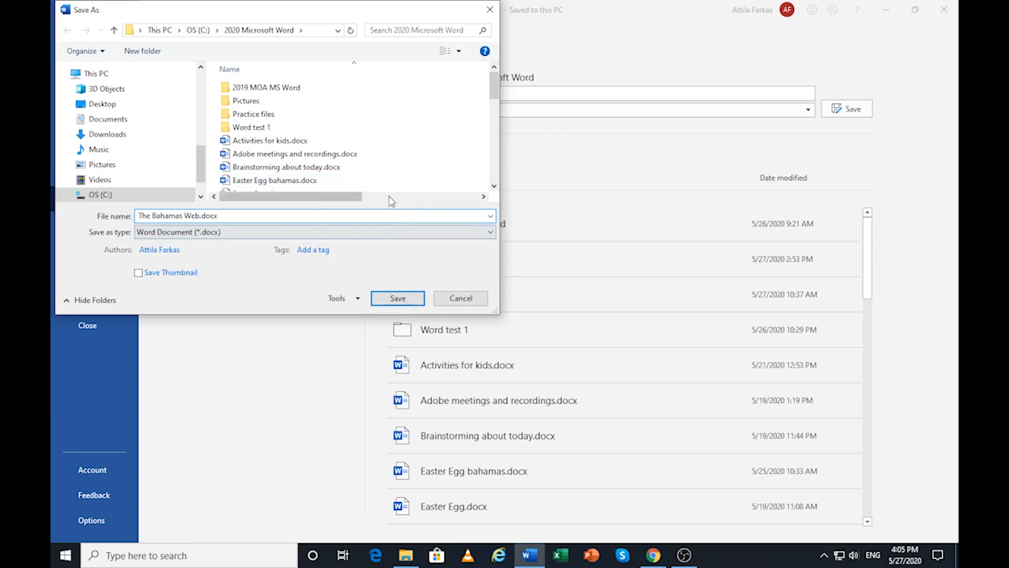
{"action": "left_click", "coordinate": [400, 298]}
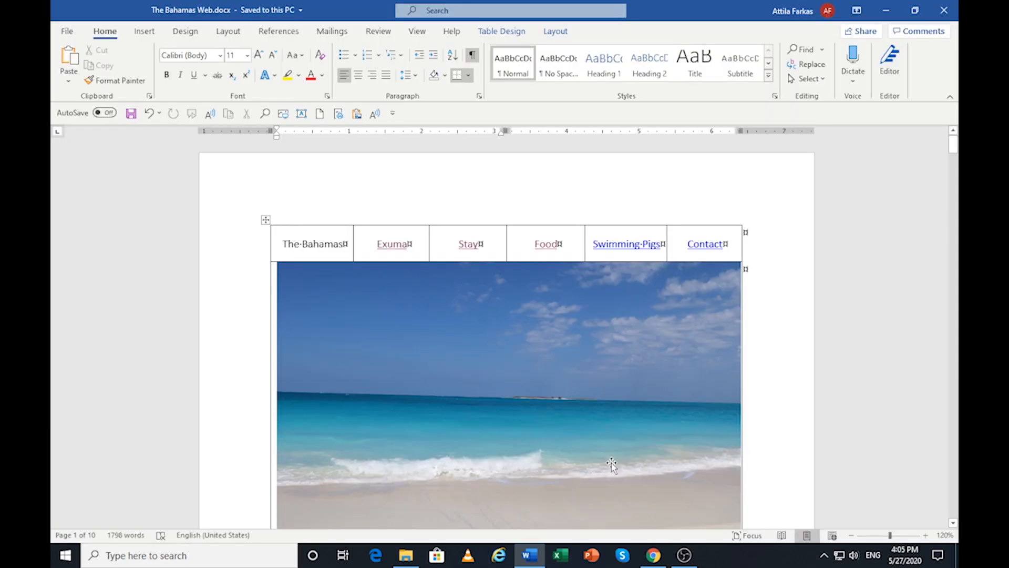
{"action": "scroll", "coordinate": [410, 374], "scroll_direction": "down", "scroll_amount": 10}
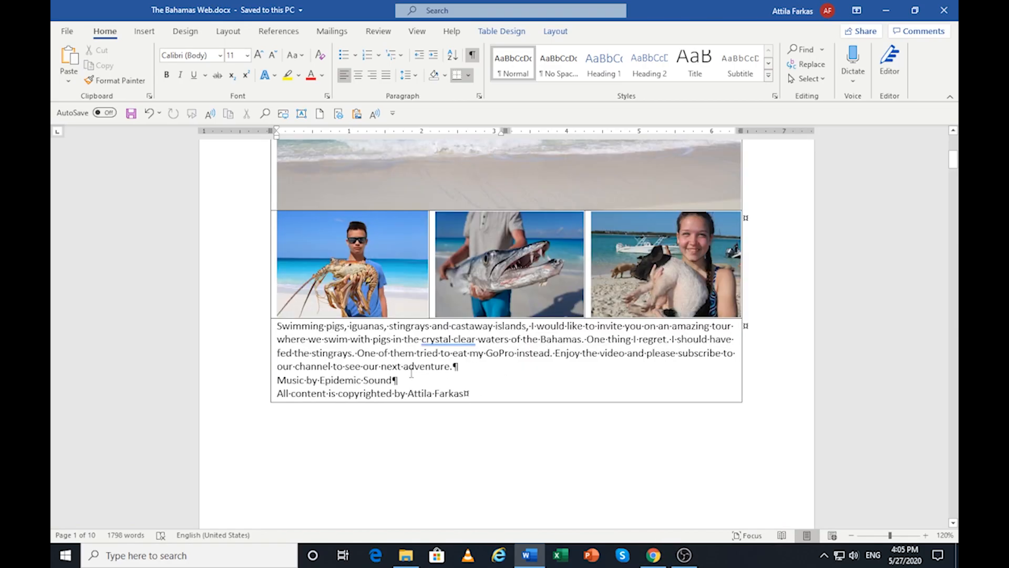
{"action": "scroll", "coordinate": [410, 375], "scroll_direction": "up", "scroll_amount": 10}
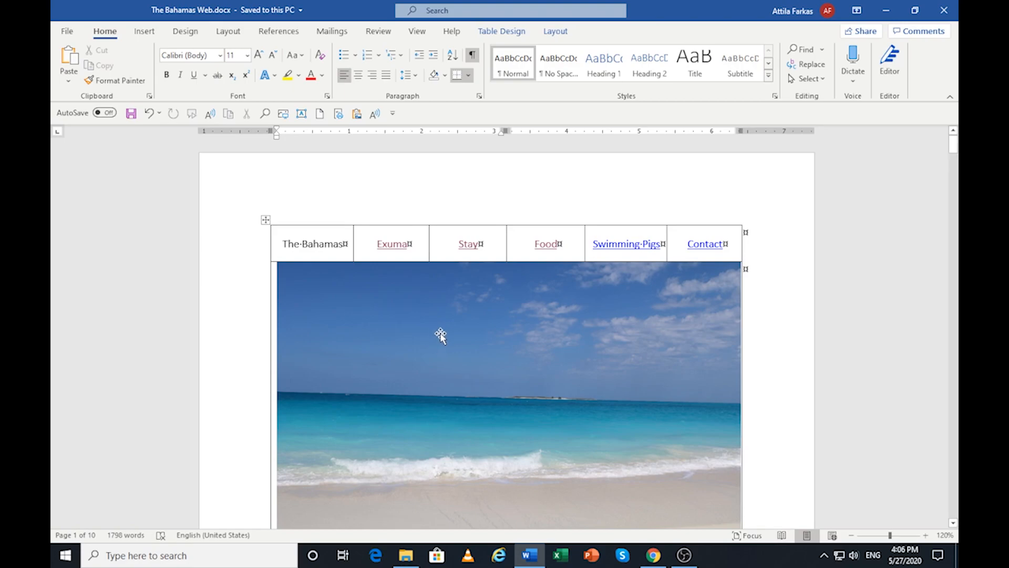
{"action": "scroll", "coordinate": [440, 341], "scroll_direction": "down", "scroll_amount": 3}
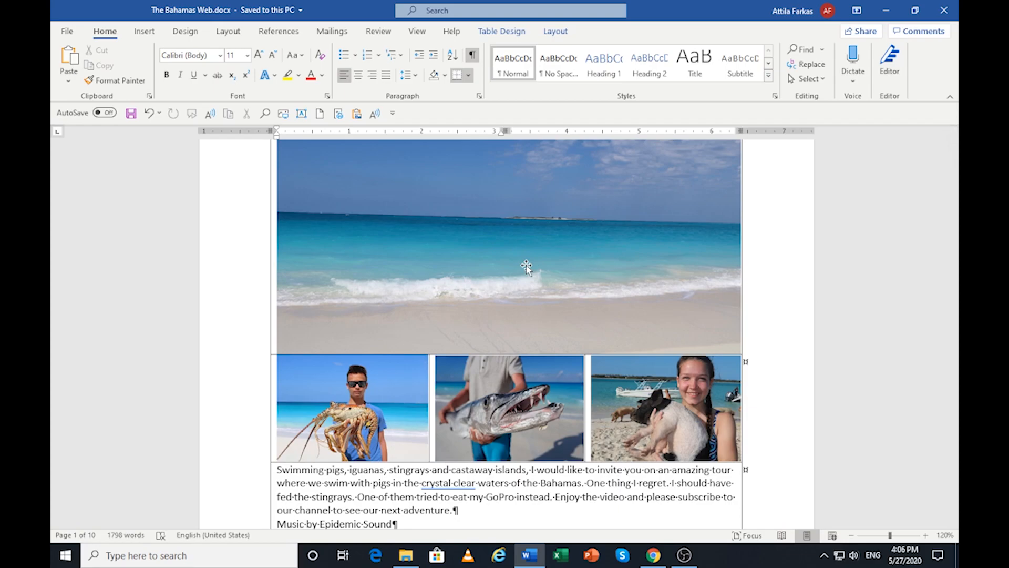
{"action": "scroll", "coordinate": [526, 267], "scroll_direction": "up", "scroll_amount": 3}
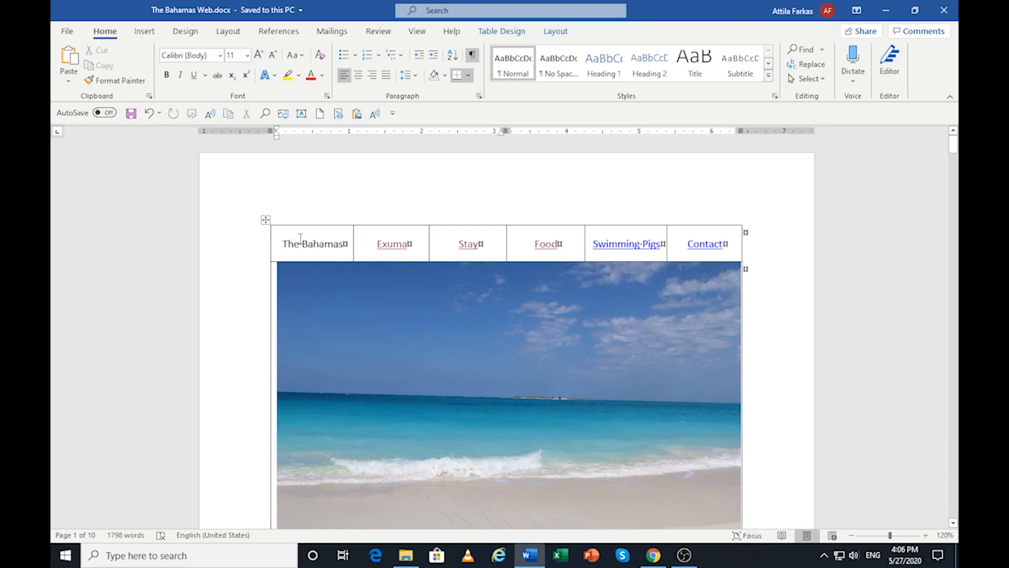
Select the whole table on page 1 and set its borders to None in the table properties
{"action": "left_click", "coordinate": [318, 240]}
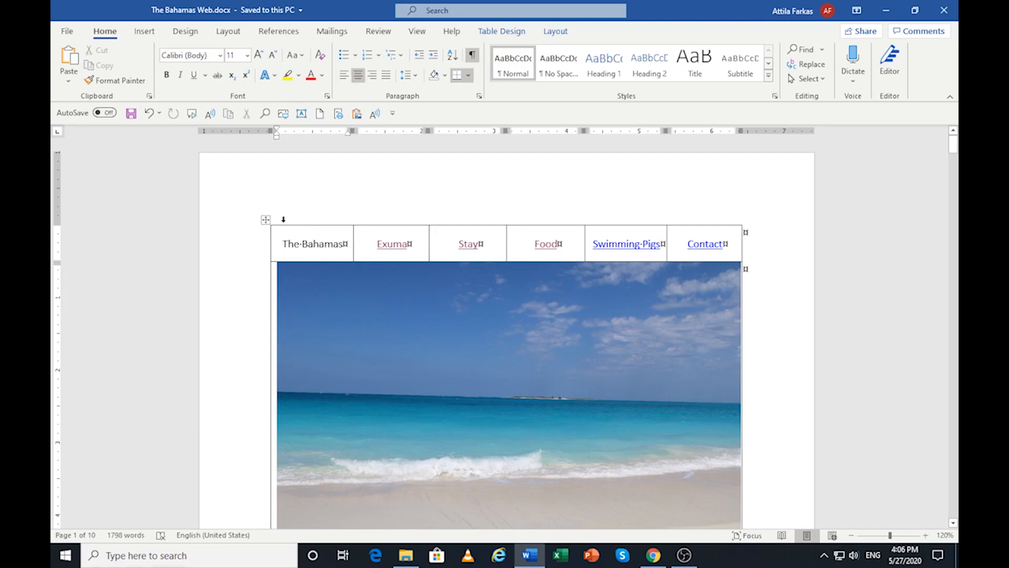
{"action": "left_click", "coordinate": [264, 220]}
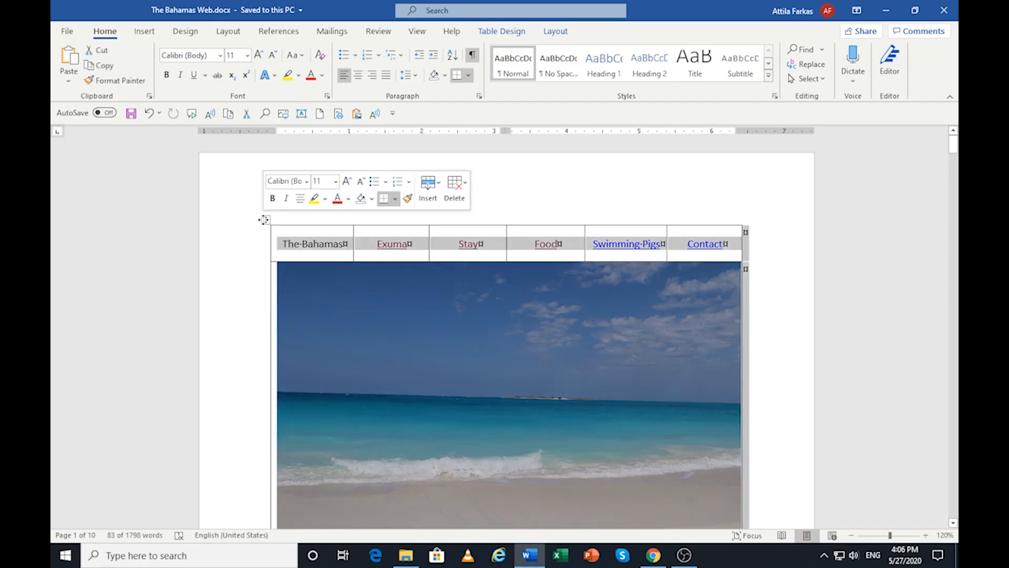
{"action": "left_click", "coordinate": [519, 36]}
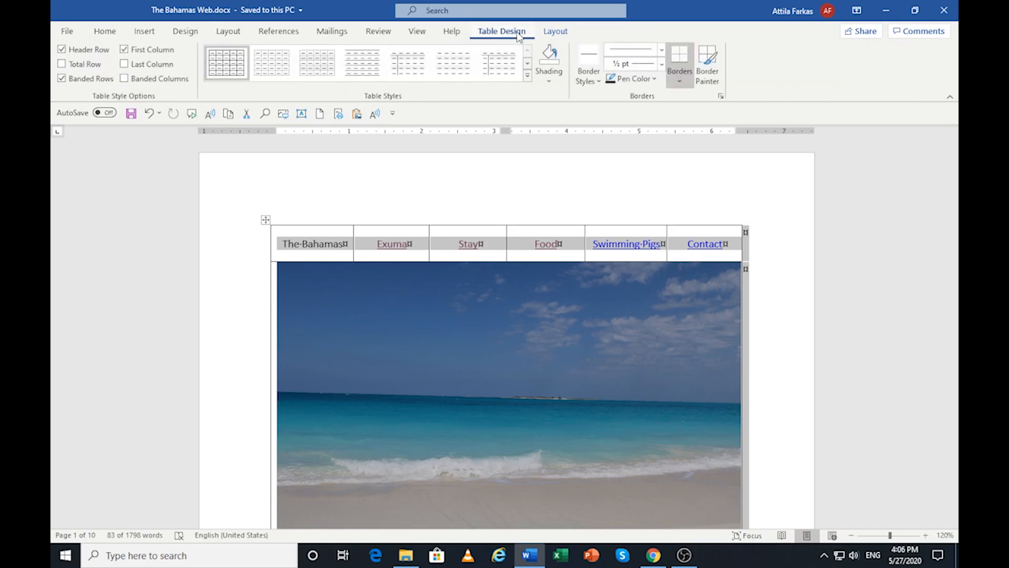
{"action": "left_click", "coordinate": [565, 35]}
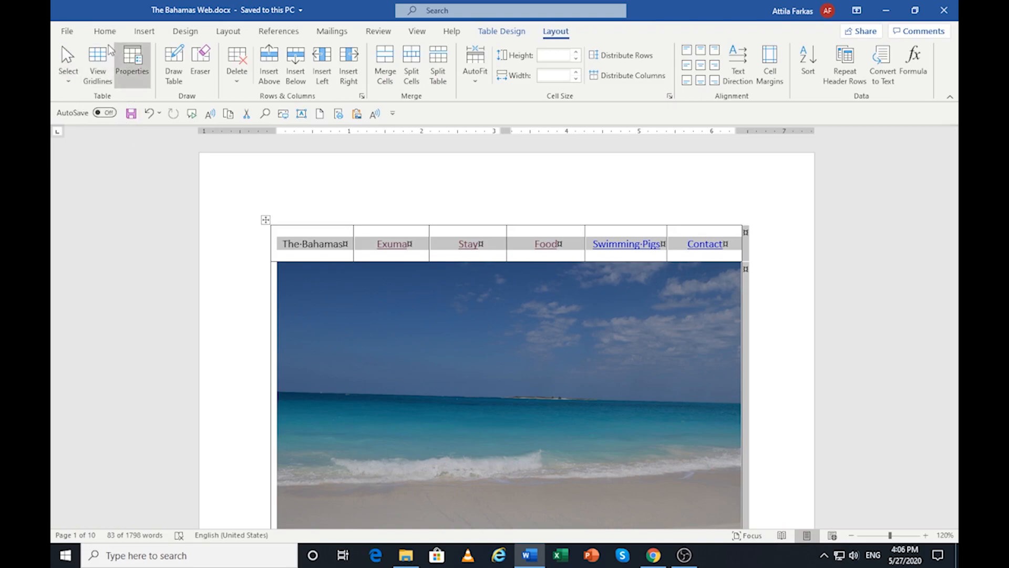
{"action": "left_click", "coordinate": [137, 59]}
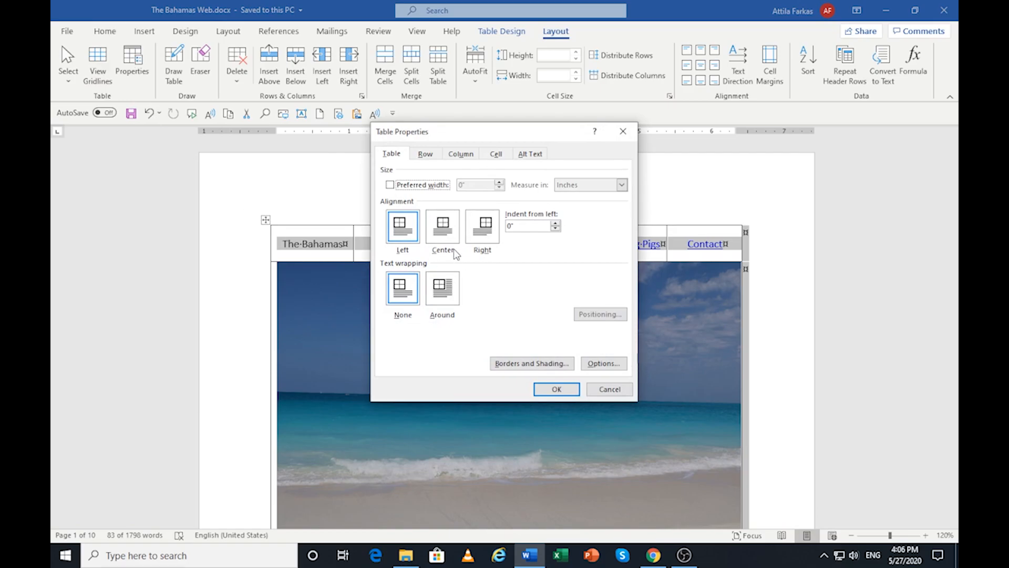
{"action": "left_click", "coordinate": [448, 231]}
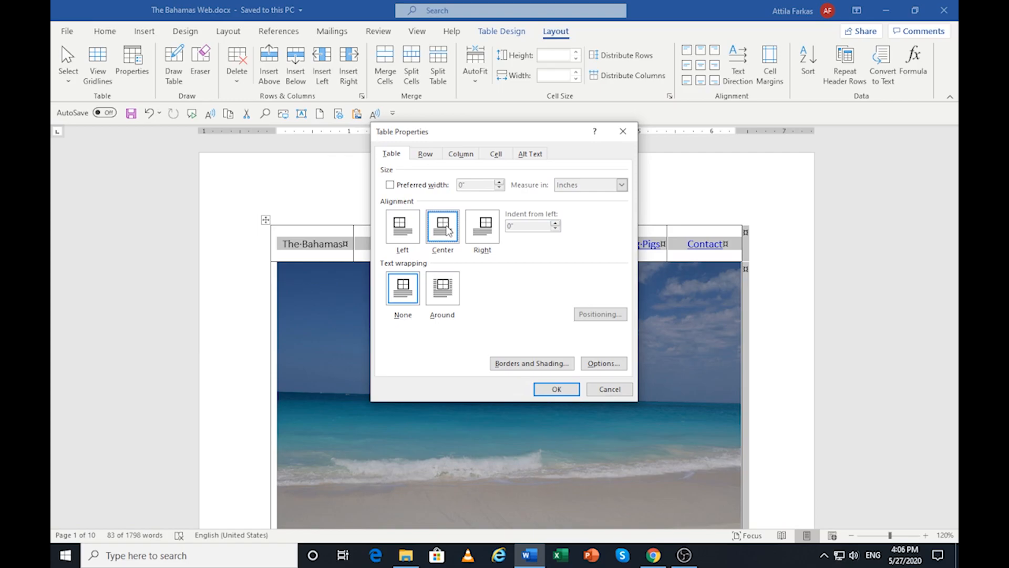
{"action": "left_click", "coordinate": [528, 364]}
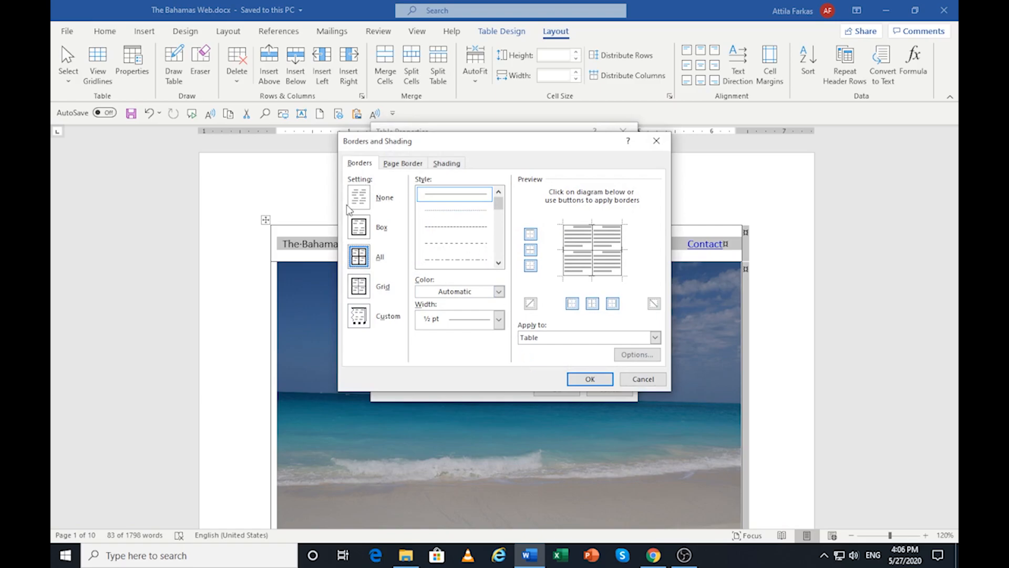
{"action": "left_click", "coordinate": [359, 197]}
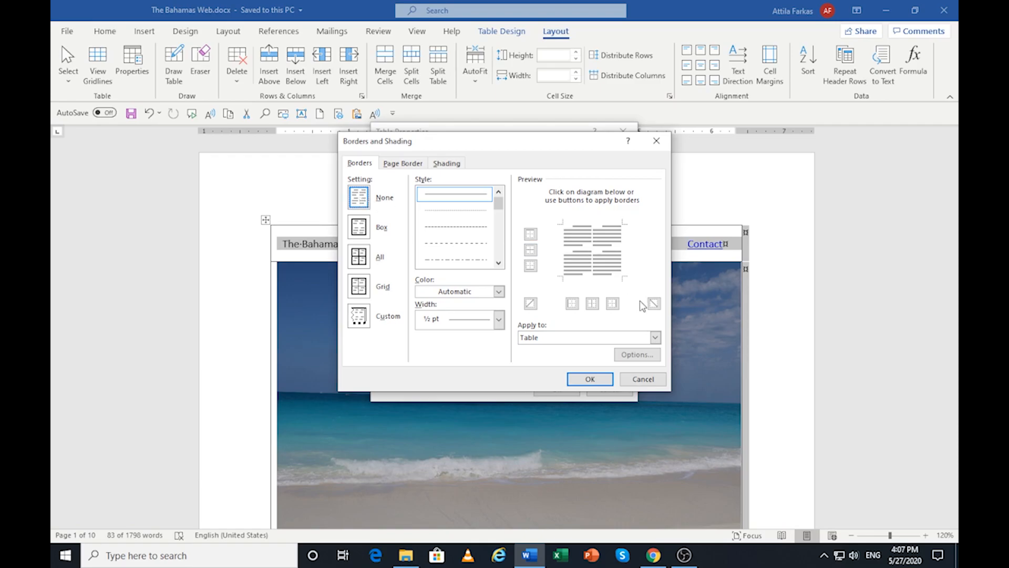
{"action": "left_click", "coordinate": [590, 378]}
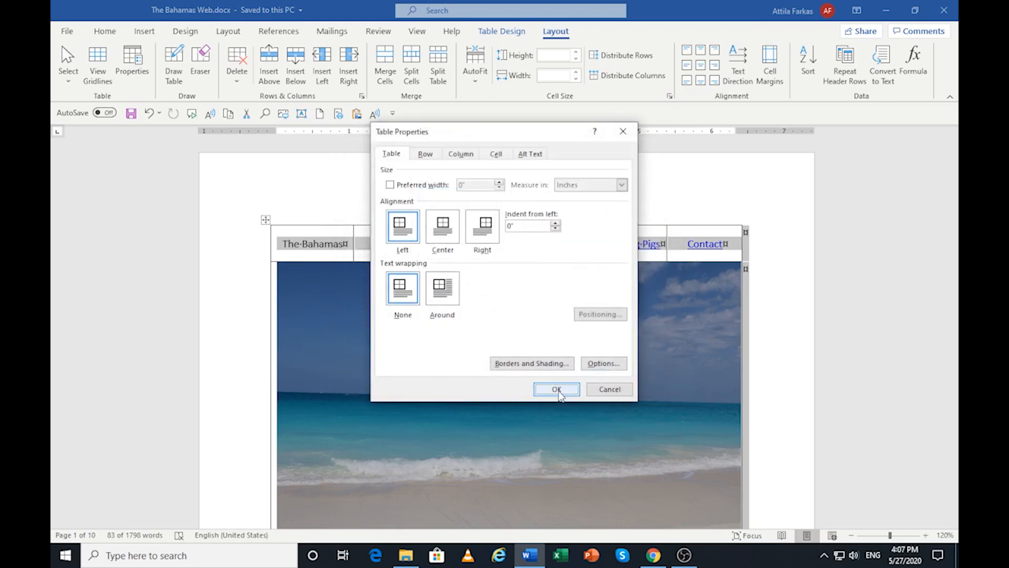
Set the page 1 table's alignment to Center, apply the table properties and check the borderless layout
{"action": "left_click", "coordinate": [444, 227]}
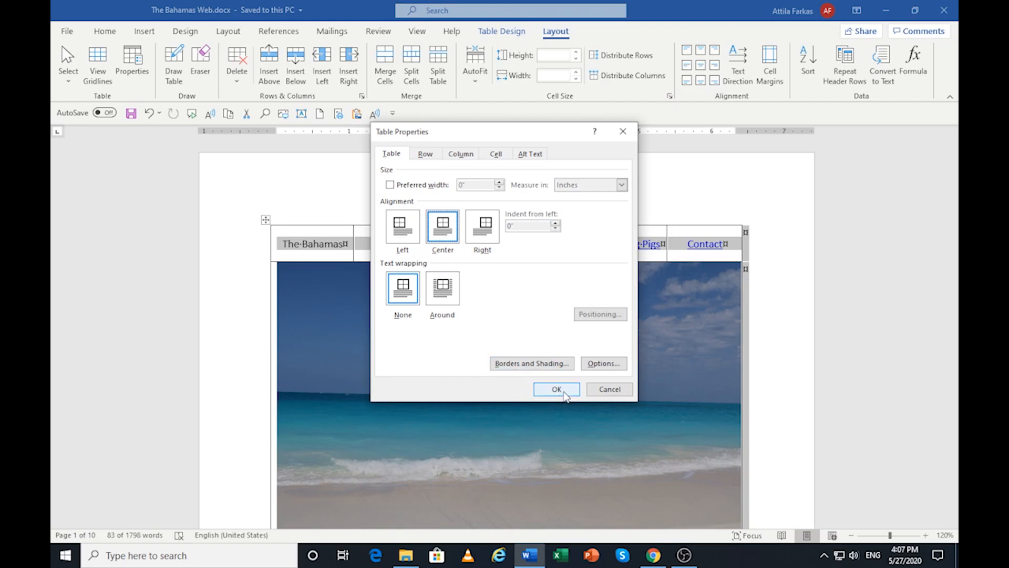
{"action": "left_click", "coordinate": [557, 389]}
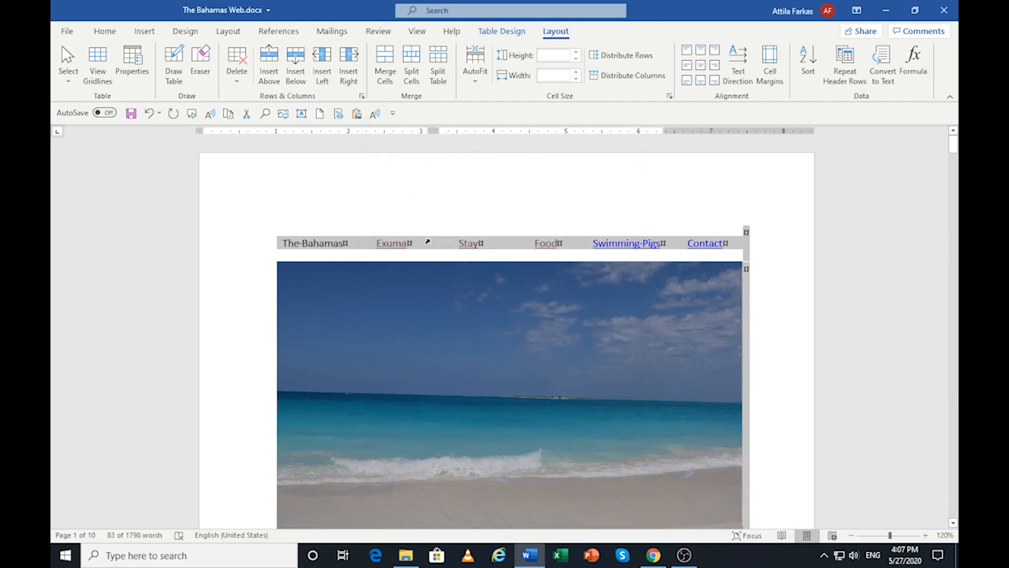
{"action": "left_click", "coordinate": [443, 248]}
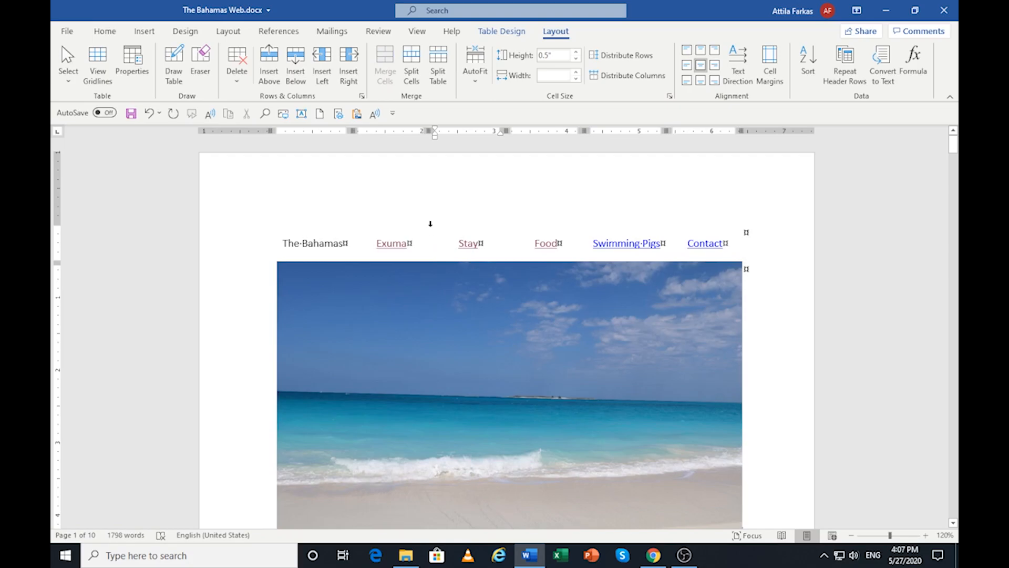
{"action": "scroll", "coordinate": [429, 226], "scroll_direction": "down", "scroll_amount": 3}
{"action": "scroll", "coordinate": [433, 297], "scroll_direction": "down", "scroll_amount": 3}
{"action": "scroll", "coordinate": [424, 293], "scroll_direction": "up", "scroll_amount": 6}
Save the document as a Single File Web Page named The Bahamas Web.mht in the 2020 Microsoft Word folder
{"action": "left_click", "coordinate": [103, 33]}
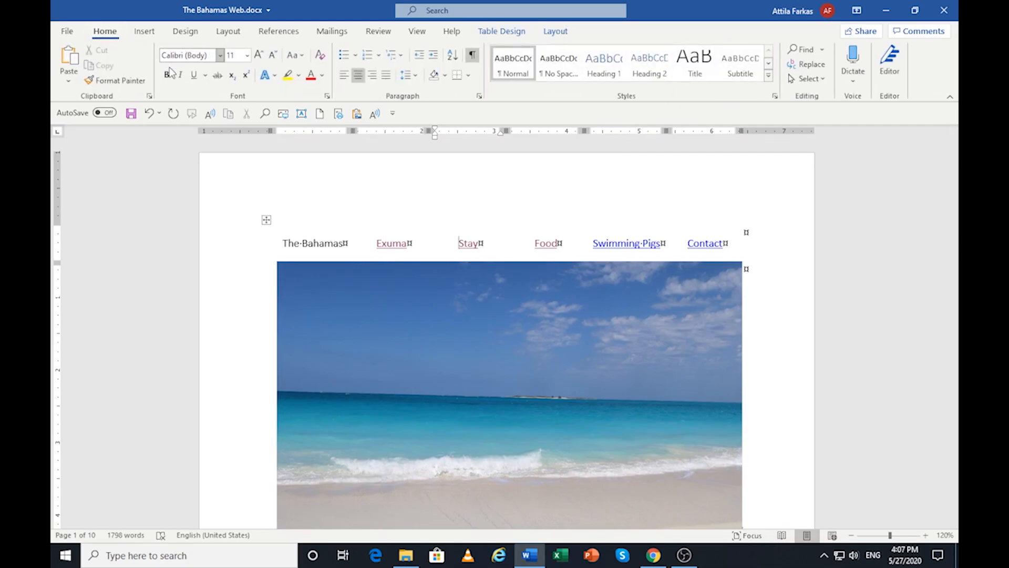
{"action": "left_click", "coordinate": [68, 33]}
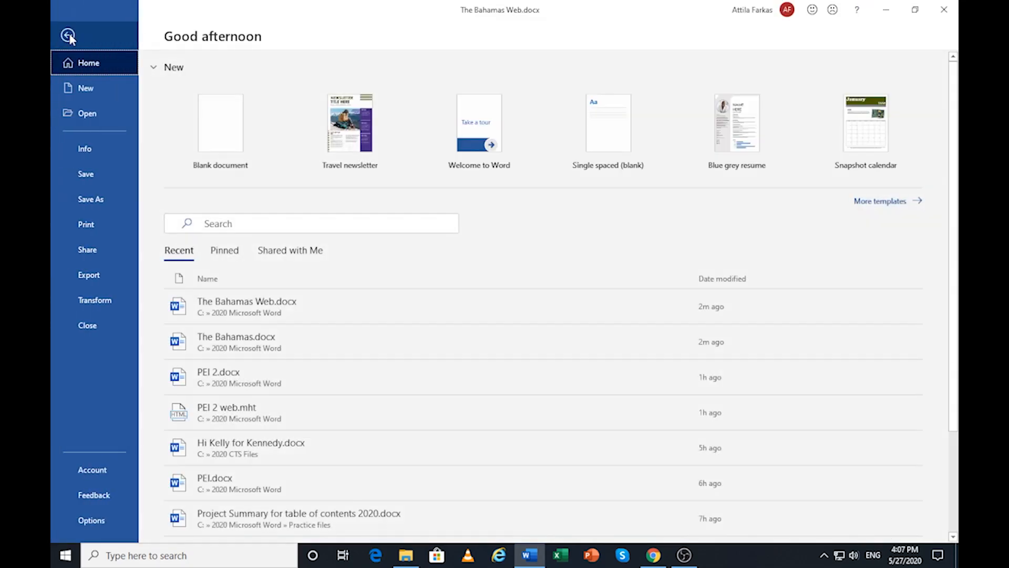
{"action": "left_click", "coordinate": [86, 202]}
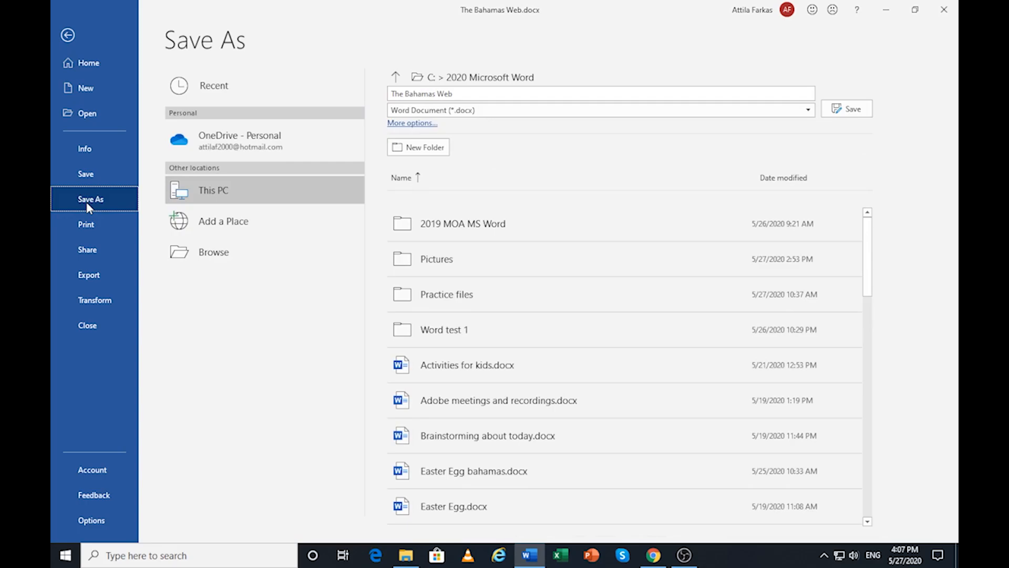
{"action": "left_click", "coordinate": [208, 253]}
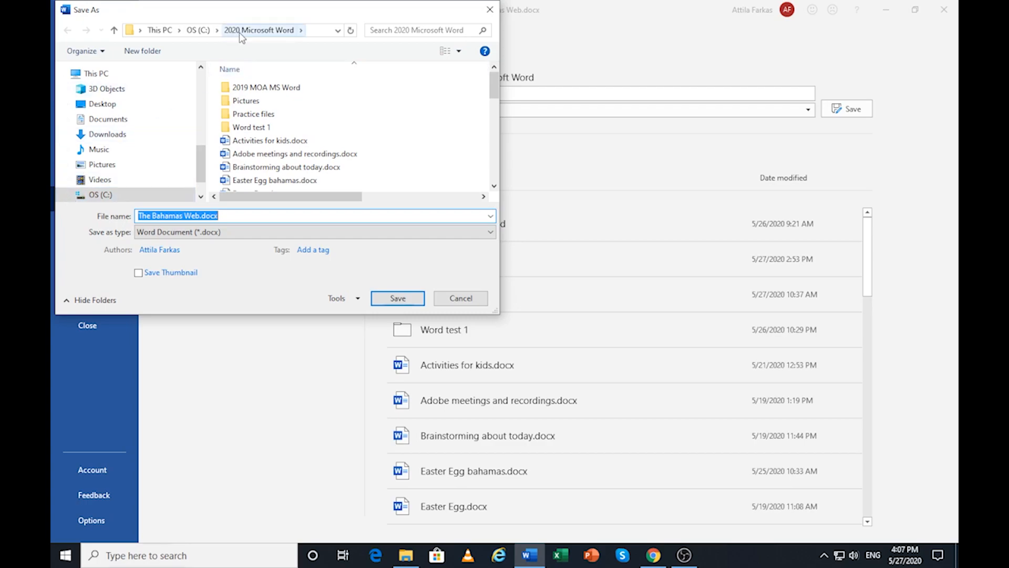
{"action": "left_click", "coordinate": [253, 215]}
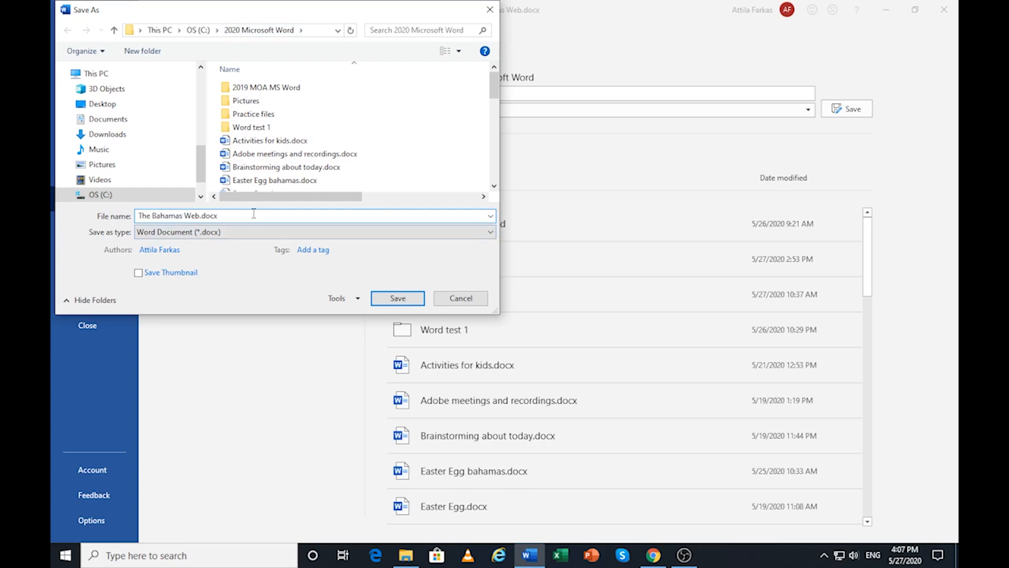
{"action": "left_click", "coordinate": [199, 215]}
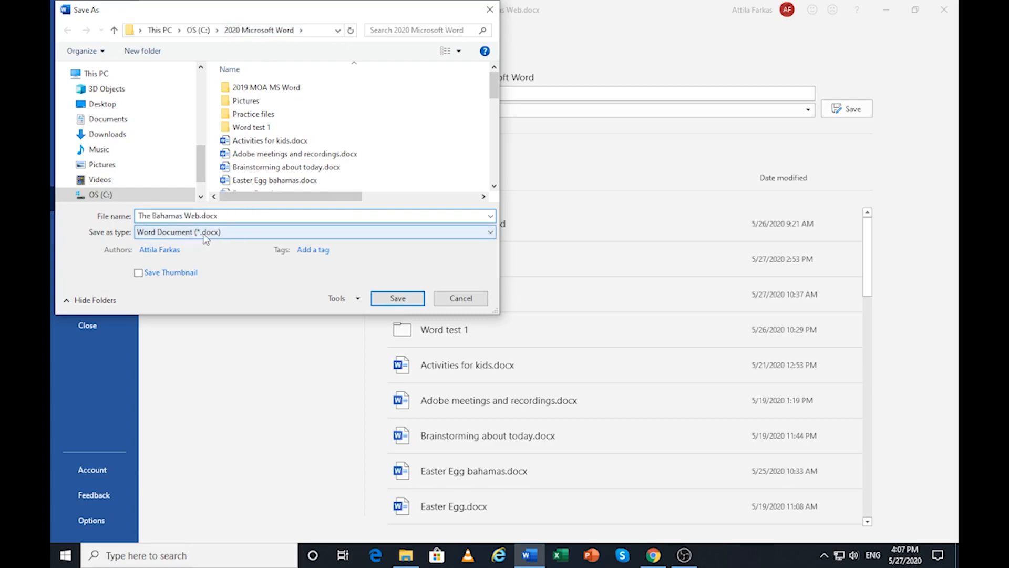
{"action": "left_click", "coordinate": [182, 233]}
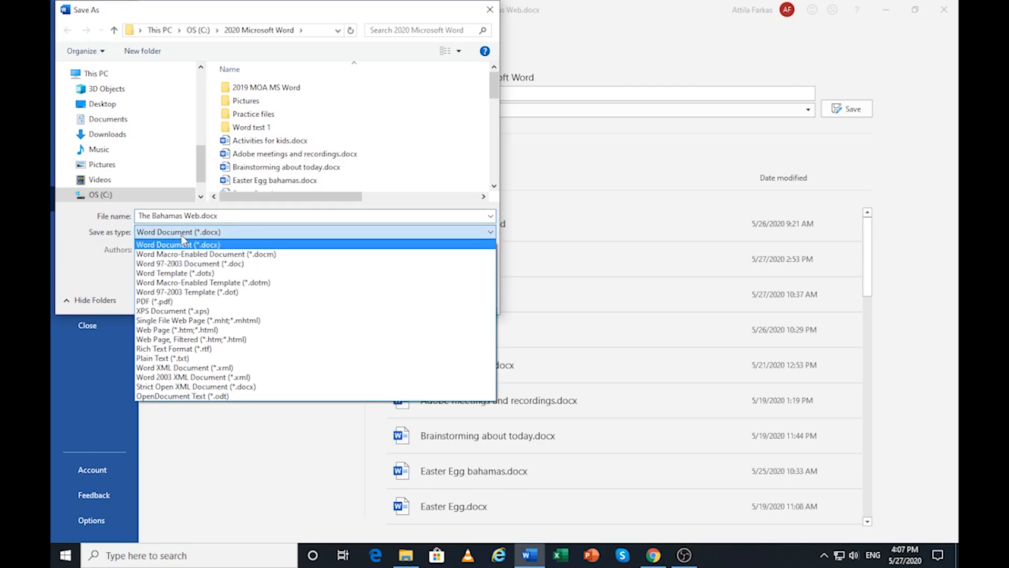
{"action": "left_click", "coordinate": [185, 322]}
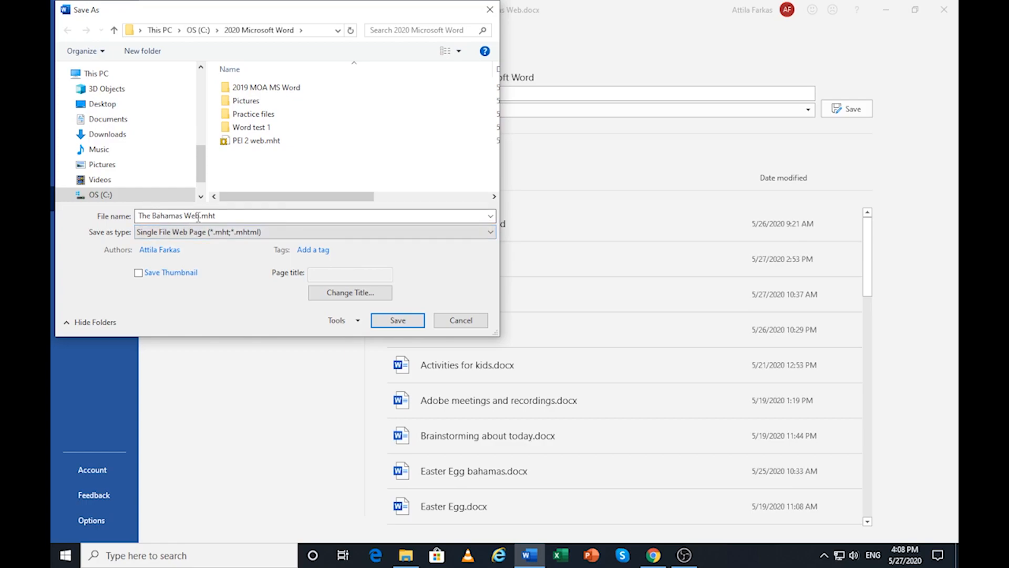
{"action": "left_click", "coordinate": [398, 320]}
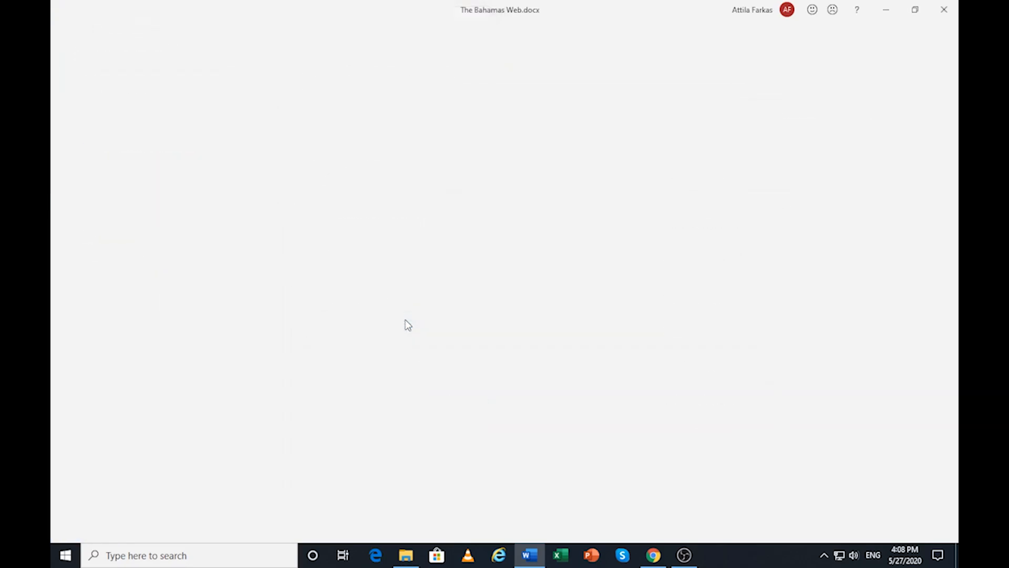
Close Word, minimize OBS and show the 2020 Microsoft Word folder on drive C in File Explorer
{"action": "left_click", "coordinate": [945, 11]}
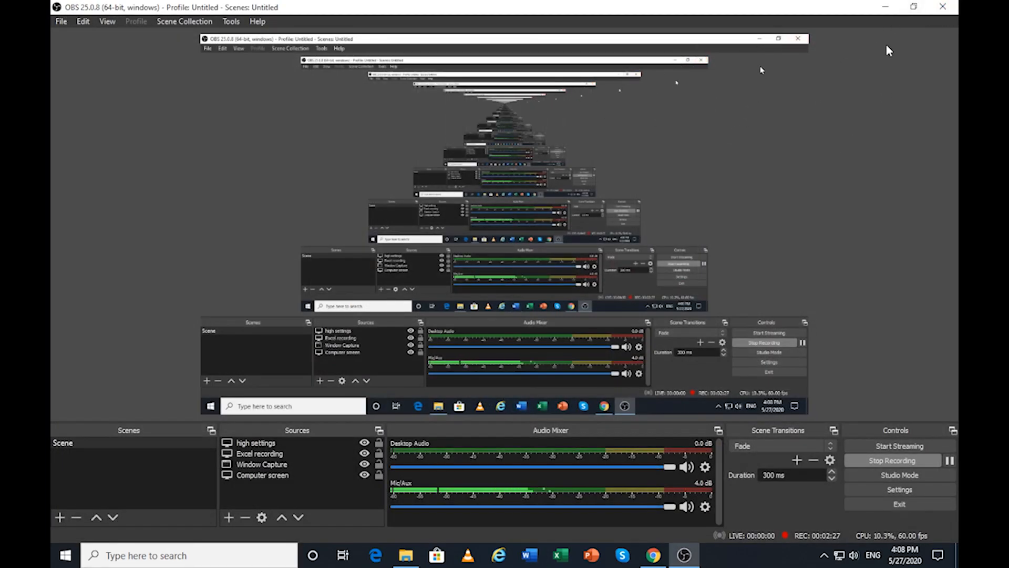
{"action": "left_click", "coordinate": [886, 8]}
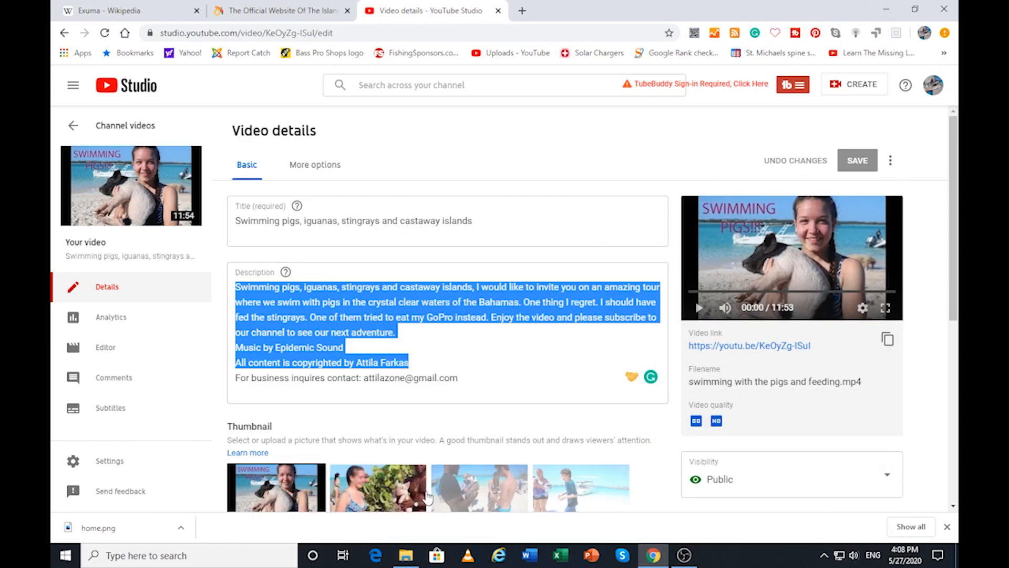
{"action": "left_click", "coordinate": [404, 557]}
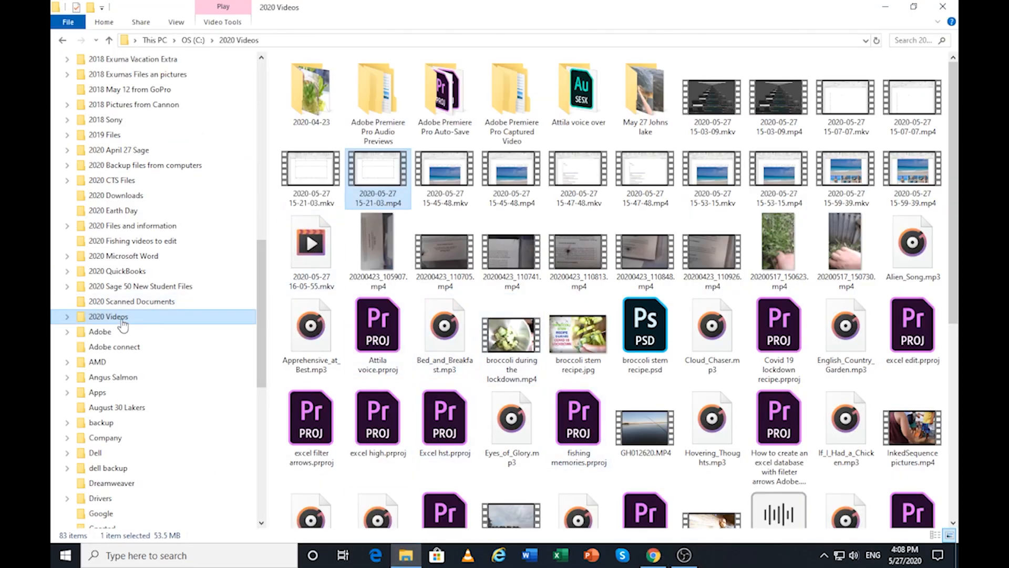
{"action": "left_click", "coordinate": [127, 256]}
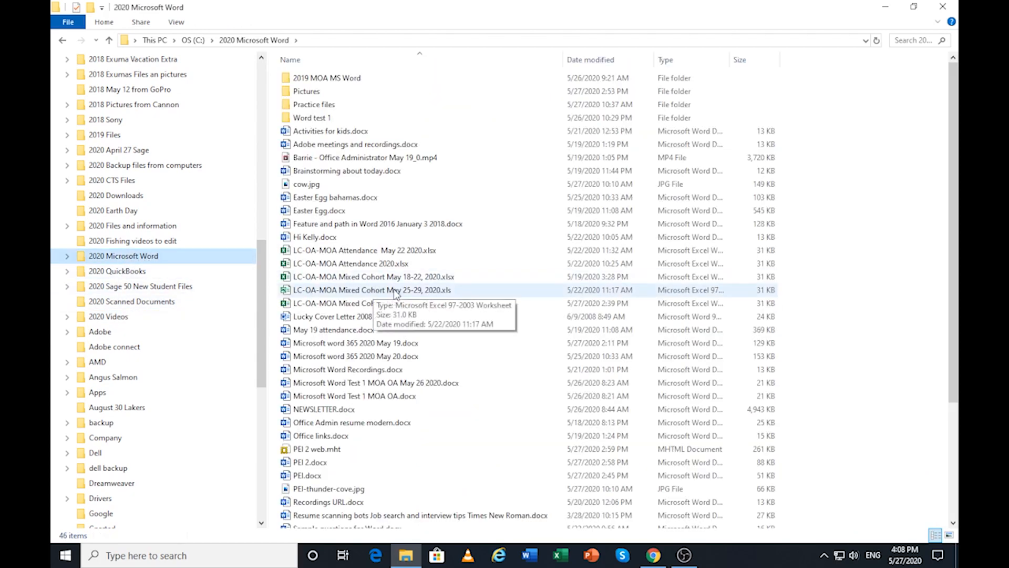
{"action": "scroll", "coordinate": [453, 266], "scroll_direction": "down", "scroll_amount": 4}
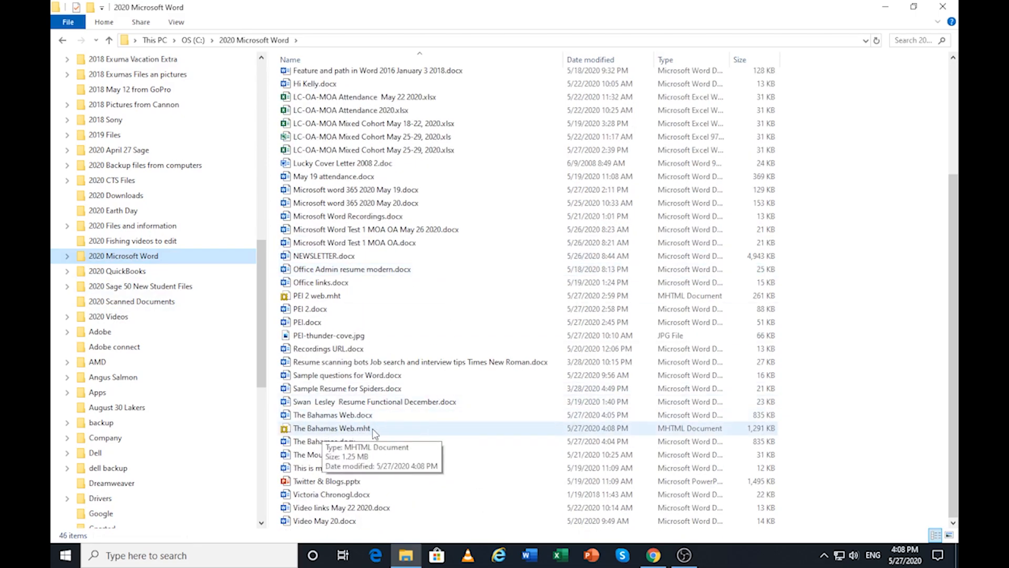
Open The Bahamas Web.mht in a maximized Internet Explorer window and review the page's layout from the header to the Exuma section
{"action": "double_click", "coordinate": [310, 429]}
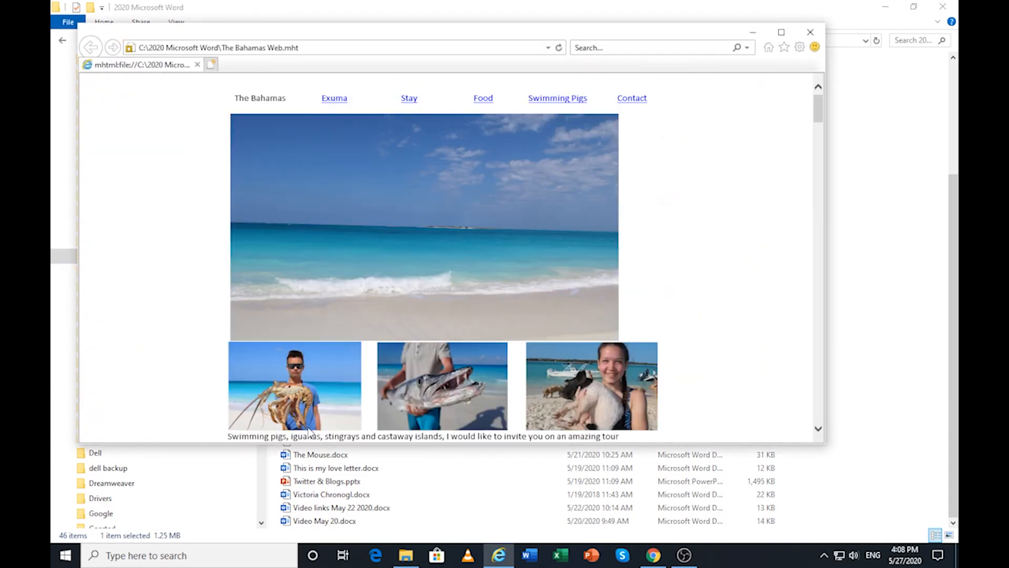
{"action": "left_click", "coordinate": [782, 32]}
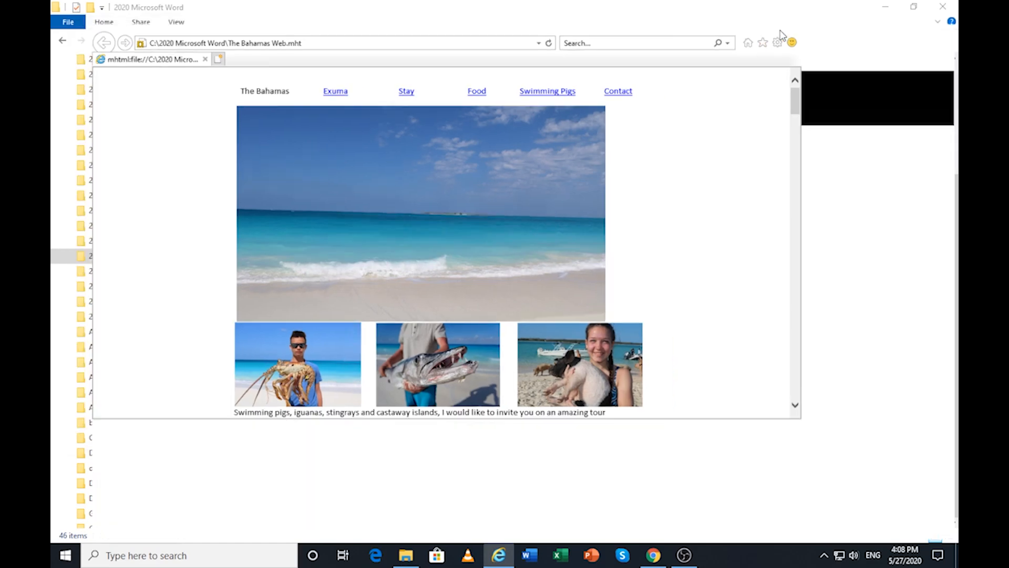
{"action": "scroll", "coordinate": [556, 215], "scroll_direction": "down", "scroll_amount": 20}
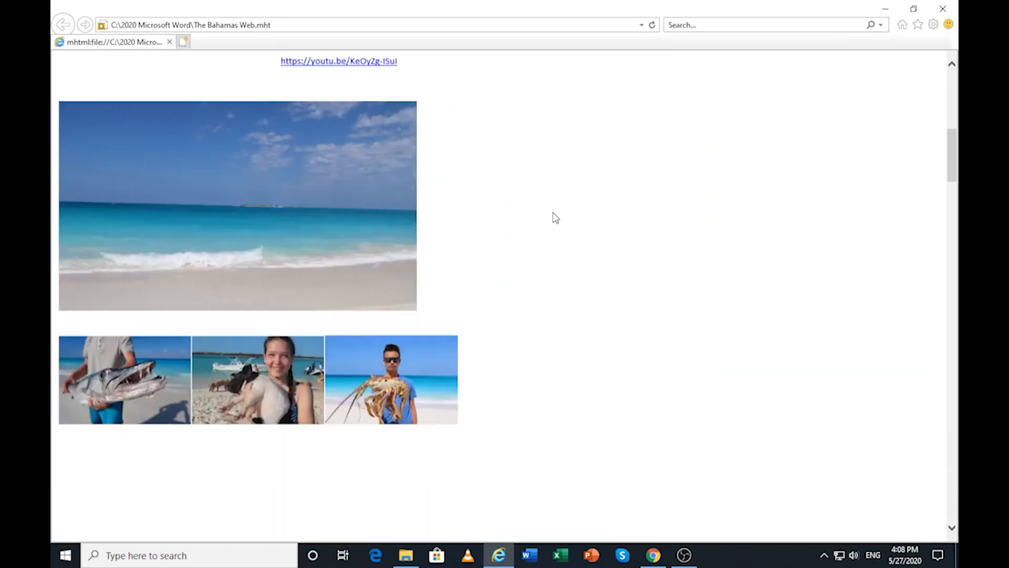
{"action": "scroll", "coordinate": [556, 217], "scroll_direction": "down", "scroll_amount": 1}
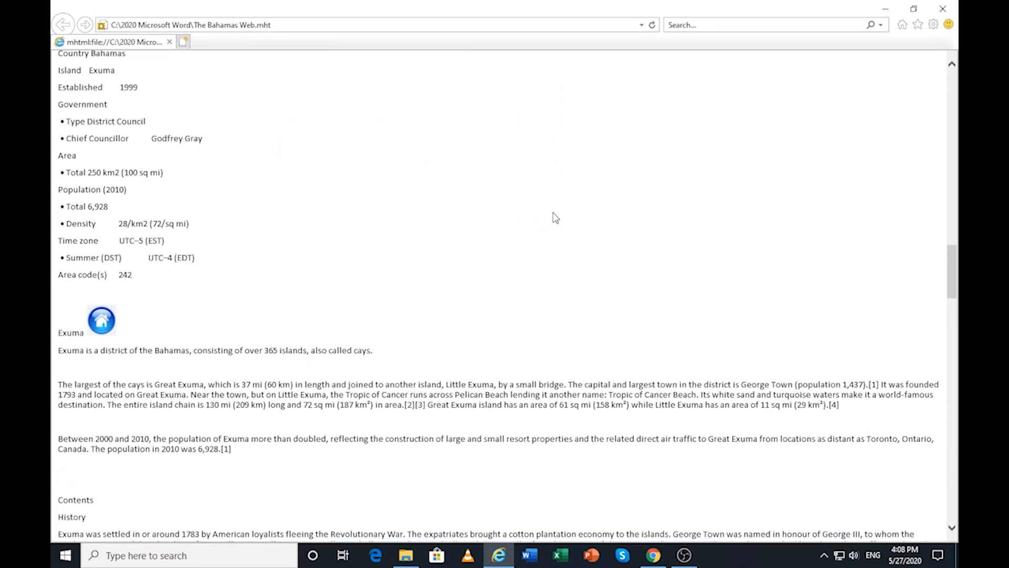
{"action": "scroll", "coordinate": [553, 213], "scroll_direction": "up", "scroll_amount": 20}
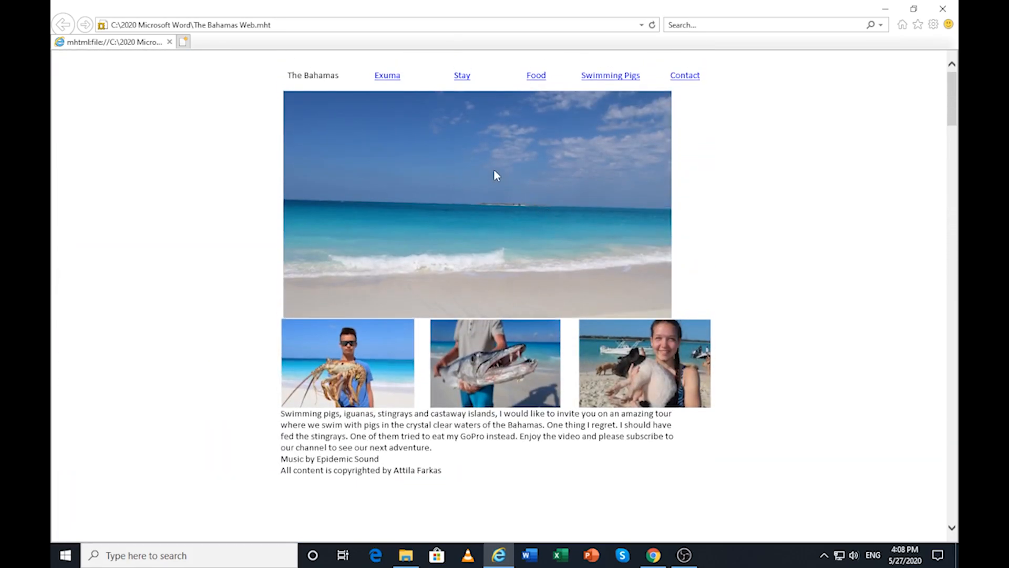
Test the Exuma and Stay navigation links, returning to the top of the page through each section's home picture
{"action": "left_click", "coordinate": [388, 76]}
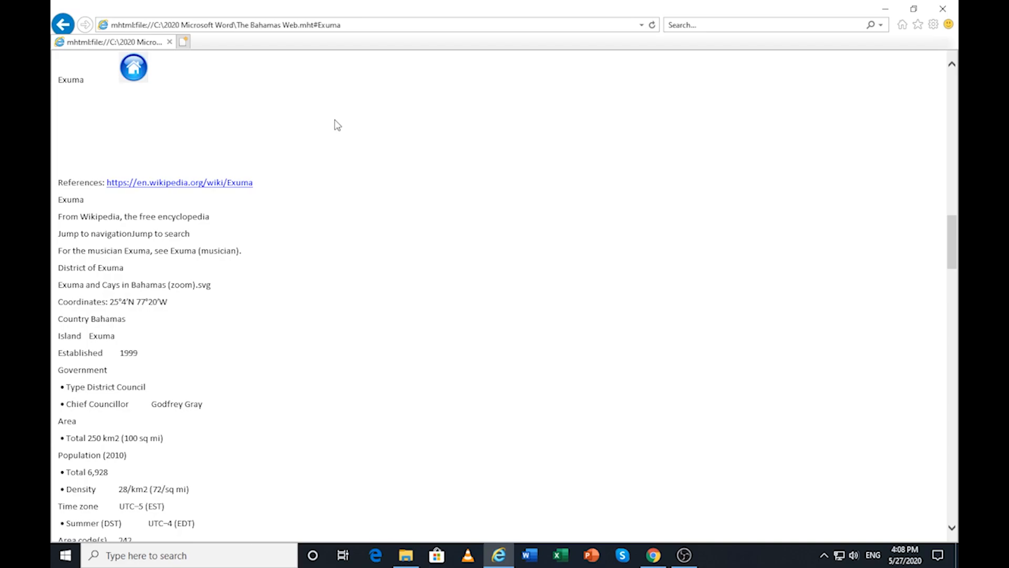
{"action": "left_click", "coordinate": [131, 74]}
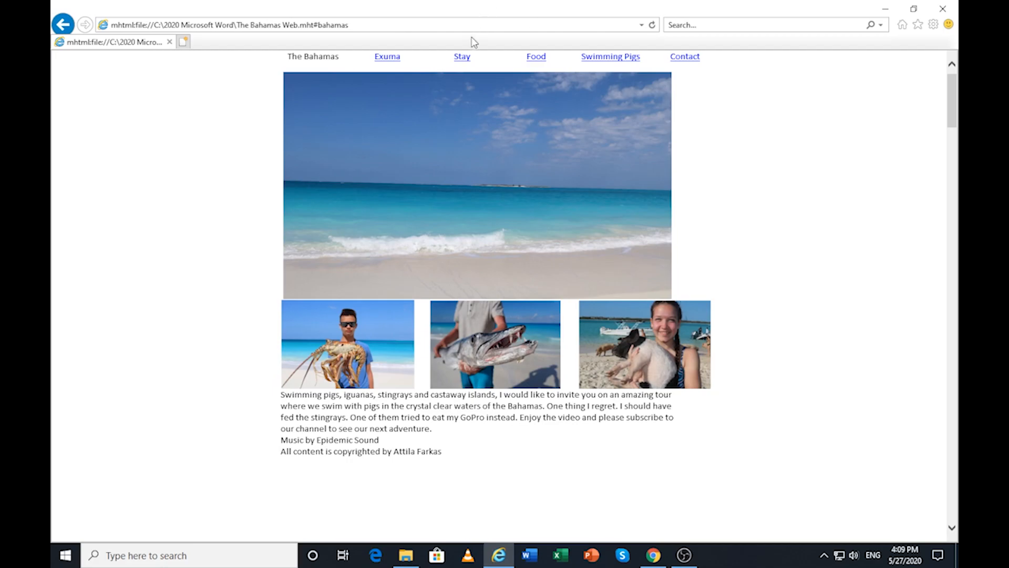
{"action": "left_click", "coordinate": [462, 57]}
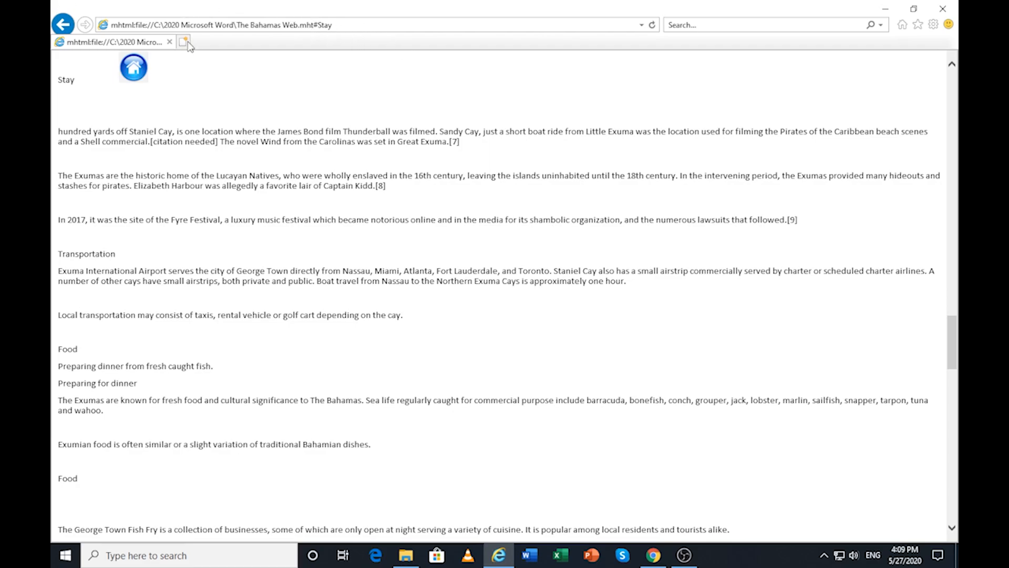
{"action": "left_click", "coordinate": [134, 70]}
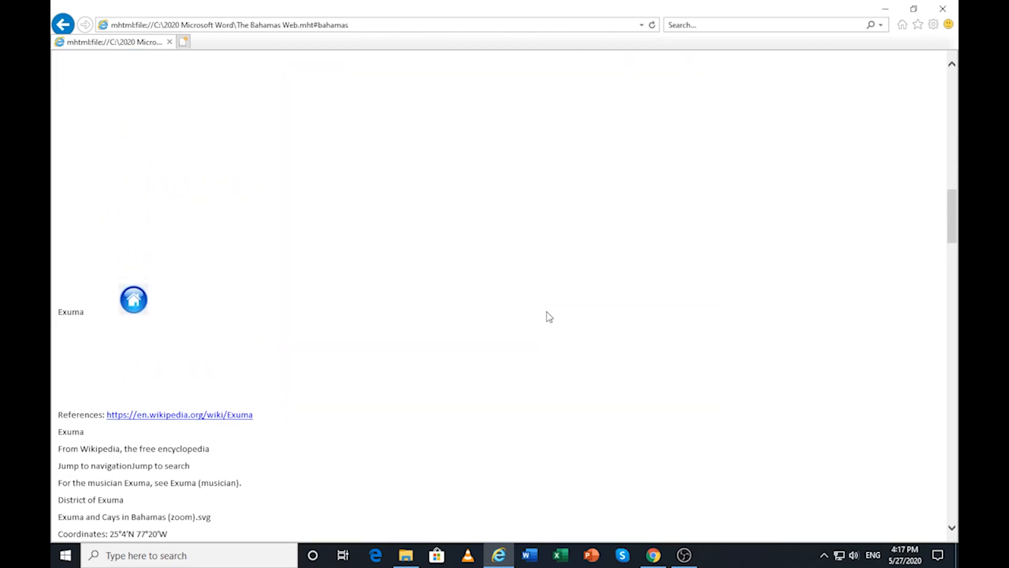
Test the YouTube video link below the copyright text on the Bahamas web page
{"action": "scroll", "coordinate": [546, 316], "scroll_direction": "up", "scroll_amount": 15}
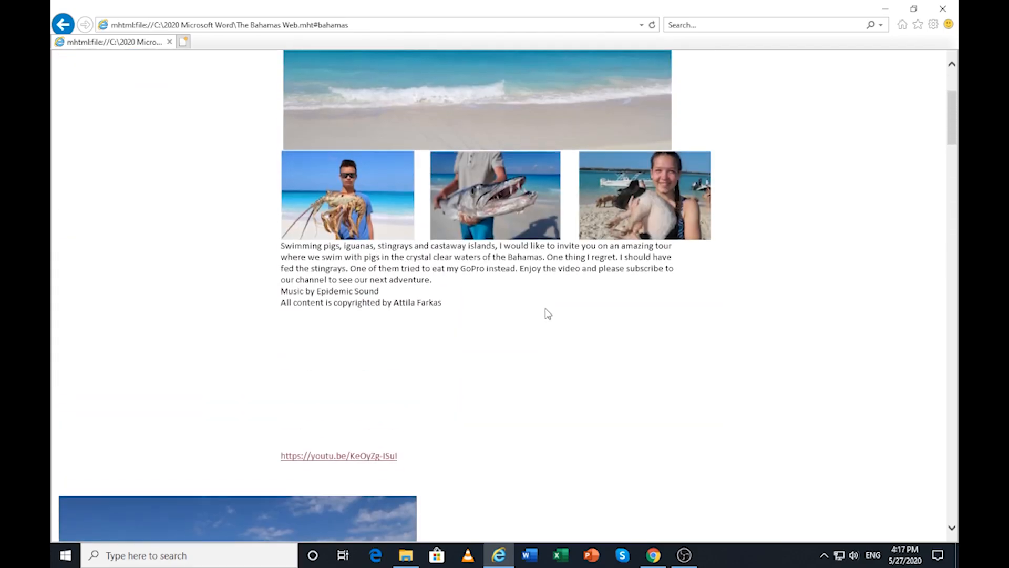
{"action": "scroll", "coordinate": [355, 336], "scroll_direction": "down", "scroll_amount": 3}
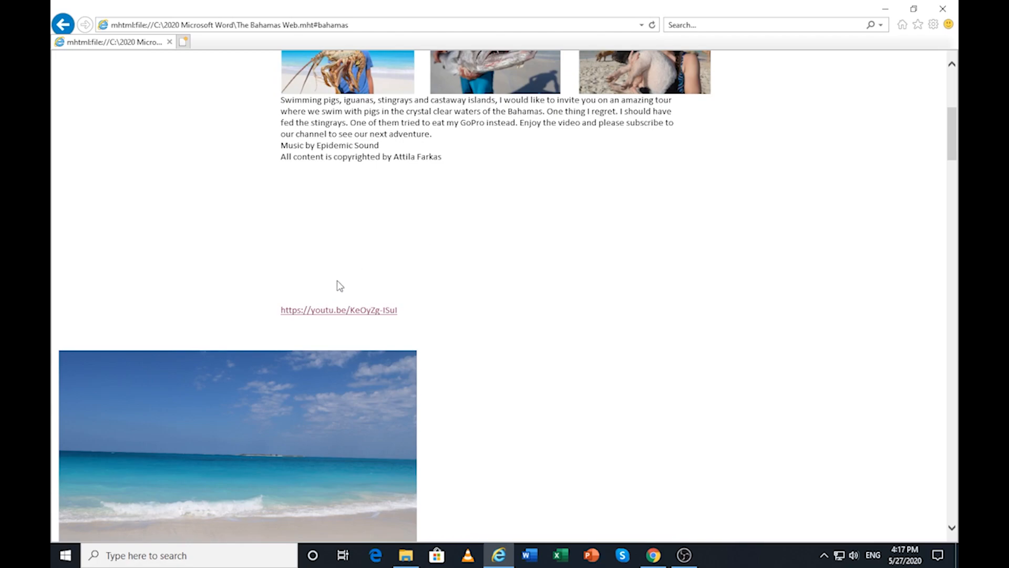
{"action": "left_click", "coordinate": [332, 311]}
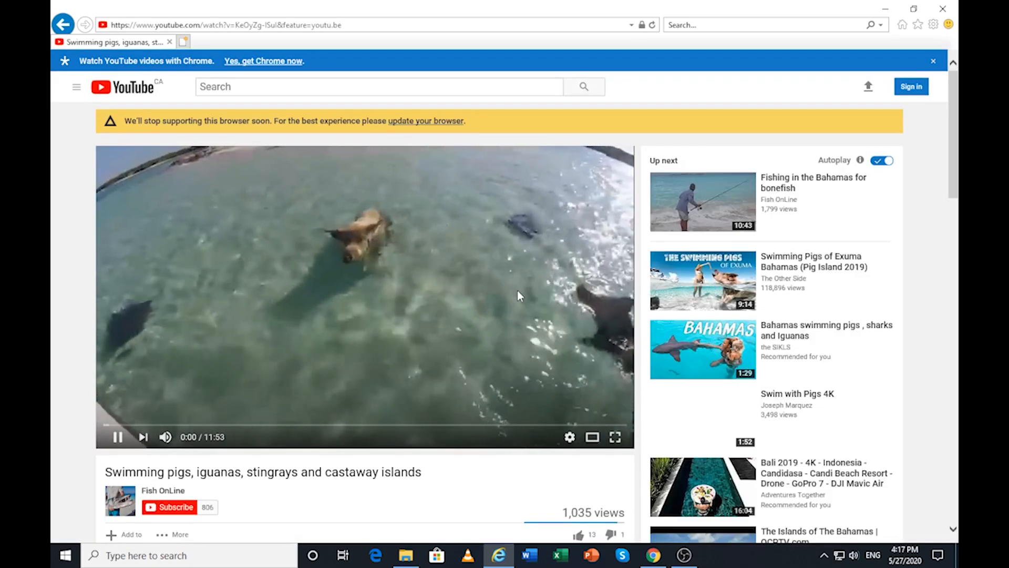